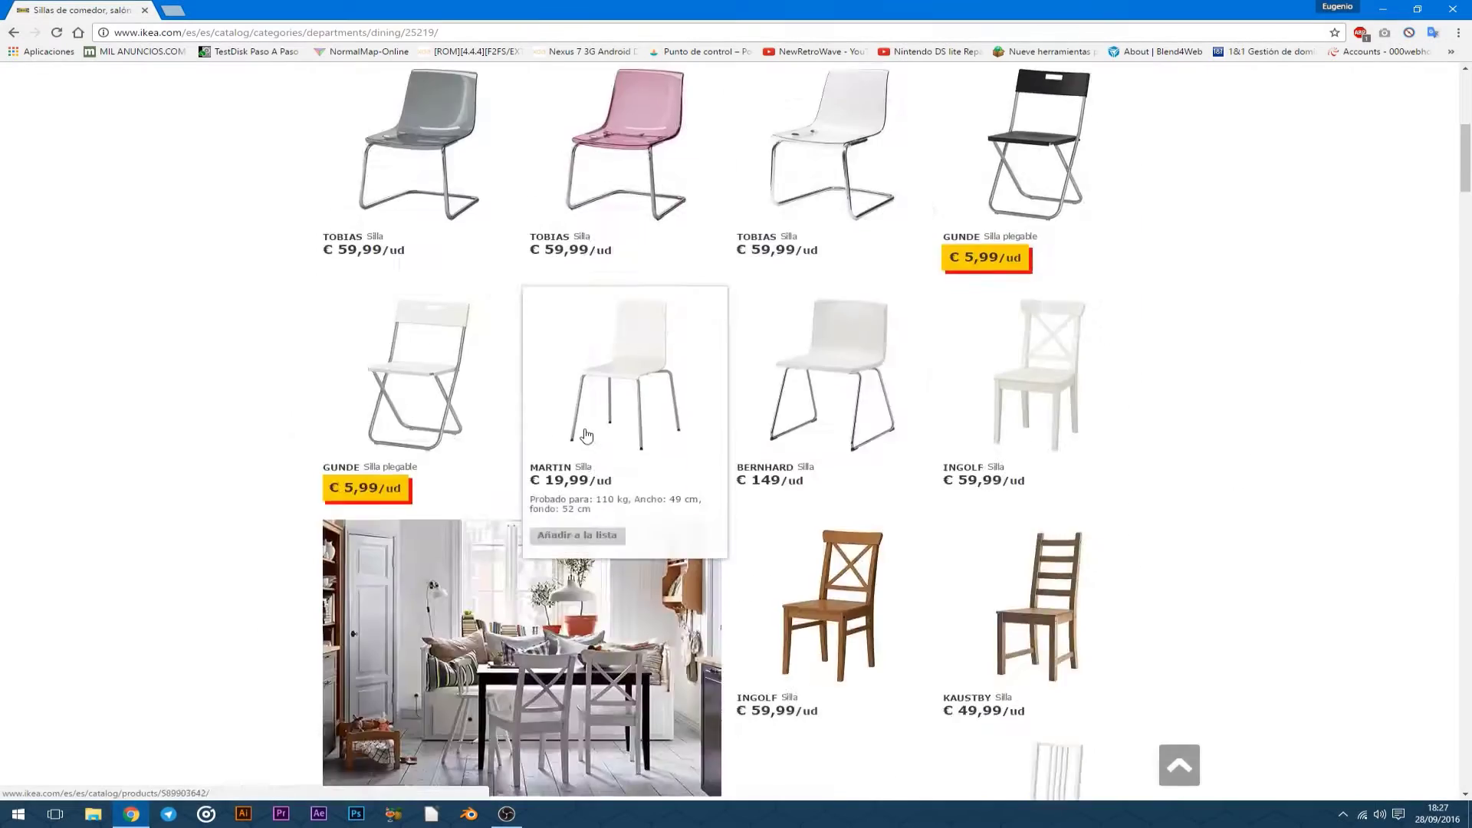
Go to the DALFRED bar stool product page from the bar-stool category.
{"action": "left_click", "coordinate": [568, 354]}
{"action": "scroll", "coordinate": [690, 345], "scroll_direction": "down", "scroll_amount": 5}
{"action": "scroll", "coordinate": [700, 342], "scroll_direction": "down", "scroll_amount": 4}
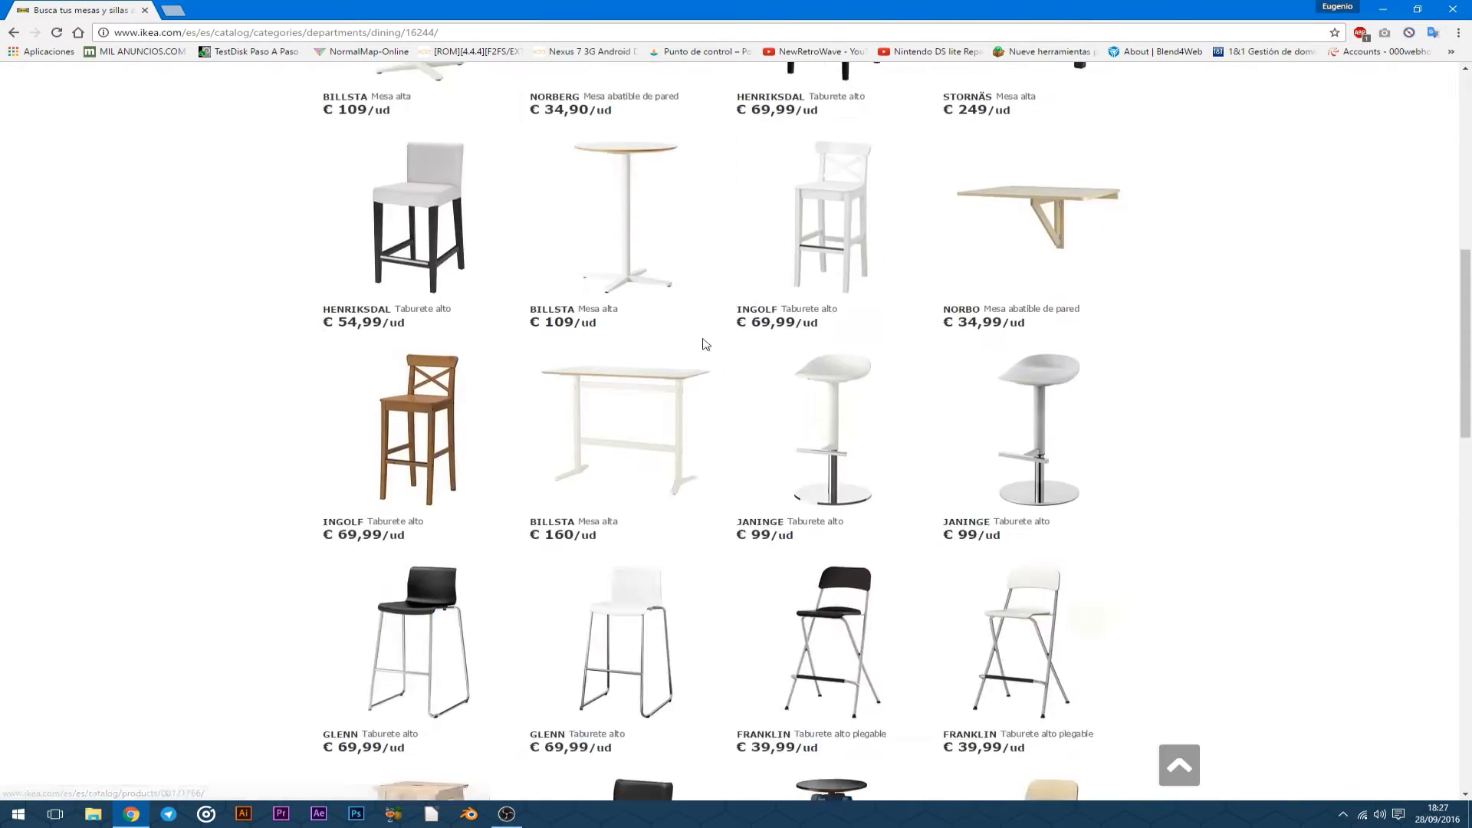
{"action": "scroll", "coordinate": [700, 342], "scroll_direction": "down", "scroll_amount": 3}
{"action": "left_click", "coordinate": [834, 581]}
Save the stool photo into a new folder named 'Dalfred ikea chair'.
{"action": "left_click", "coordinate": [630, 361]}
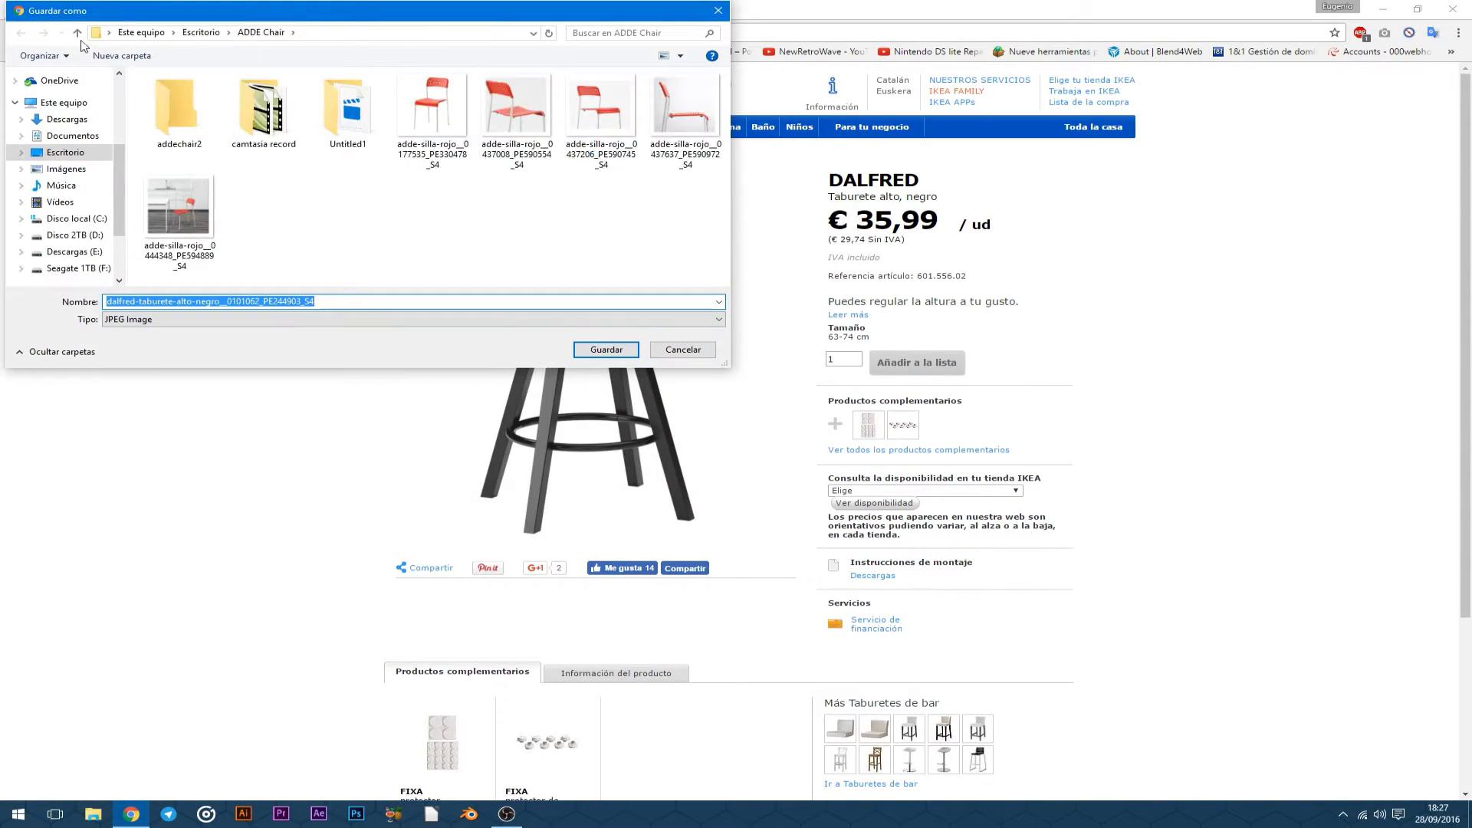
{"action": "type", "text": "Dalfred ikea chair"}
{"action": "key", "text": "Return"}
{"action": "double_click", "coordinate": [219, 232]}
{"action": "key", "text": "Return"}
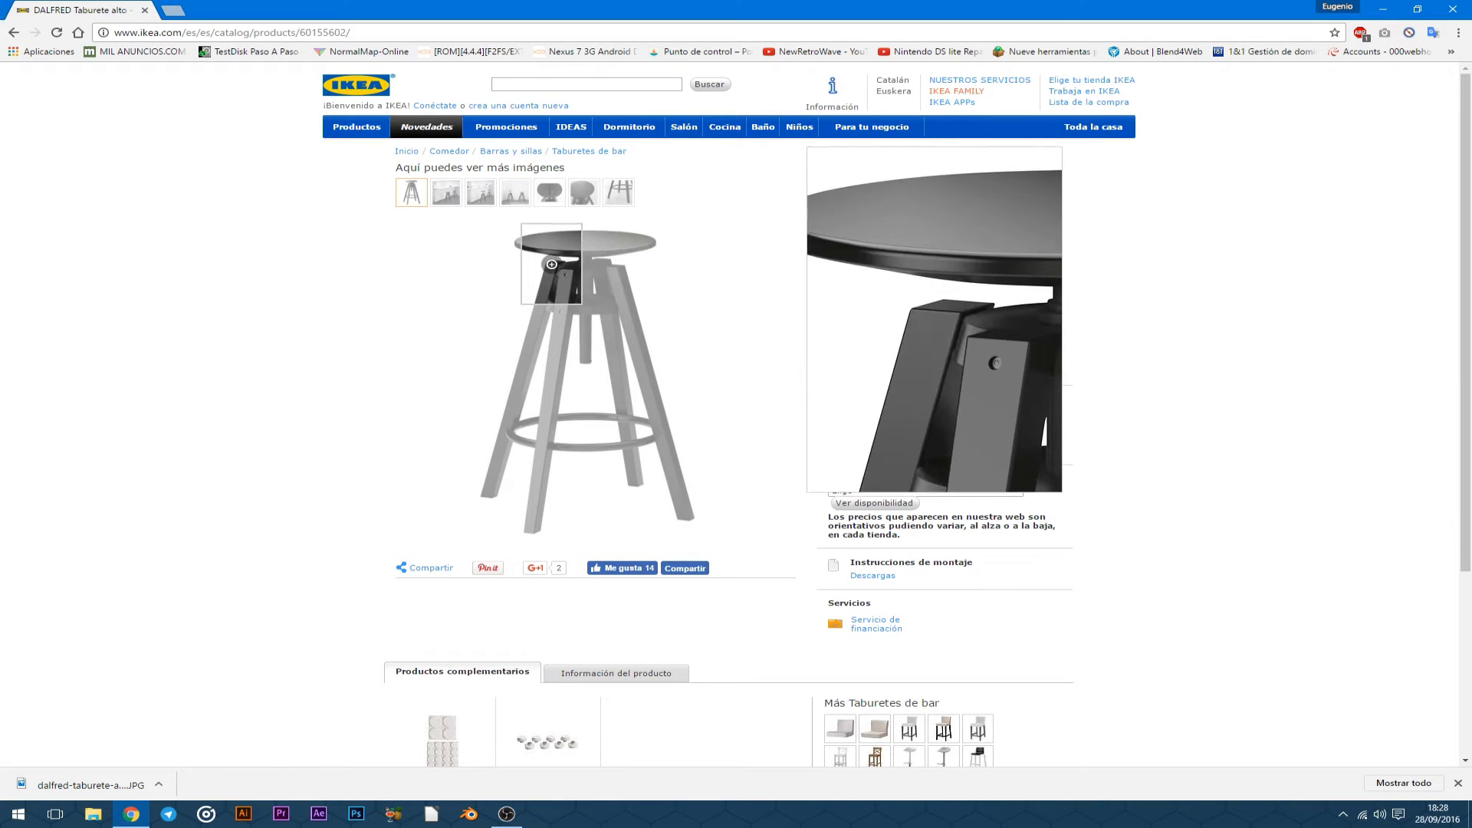
Check the stool's measurements in the product information, then launch Blender.
{"action": "left_click", "coordinate": [616, 673]}
{"action": "scroll", "coordinate": [458, 526], "scroll_direction": "down", "scroll_amount": 4}
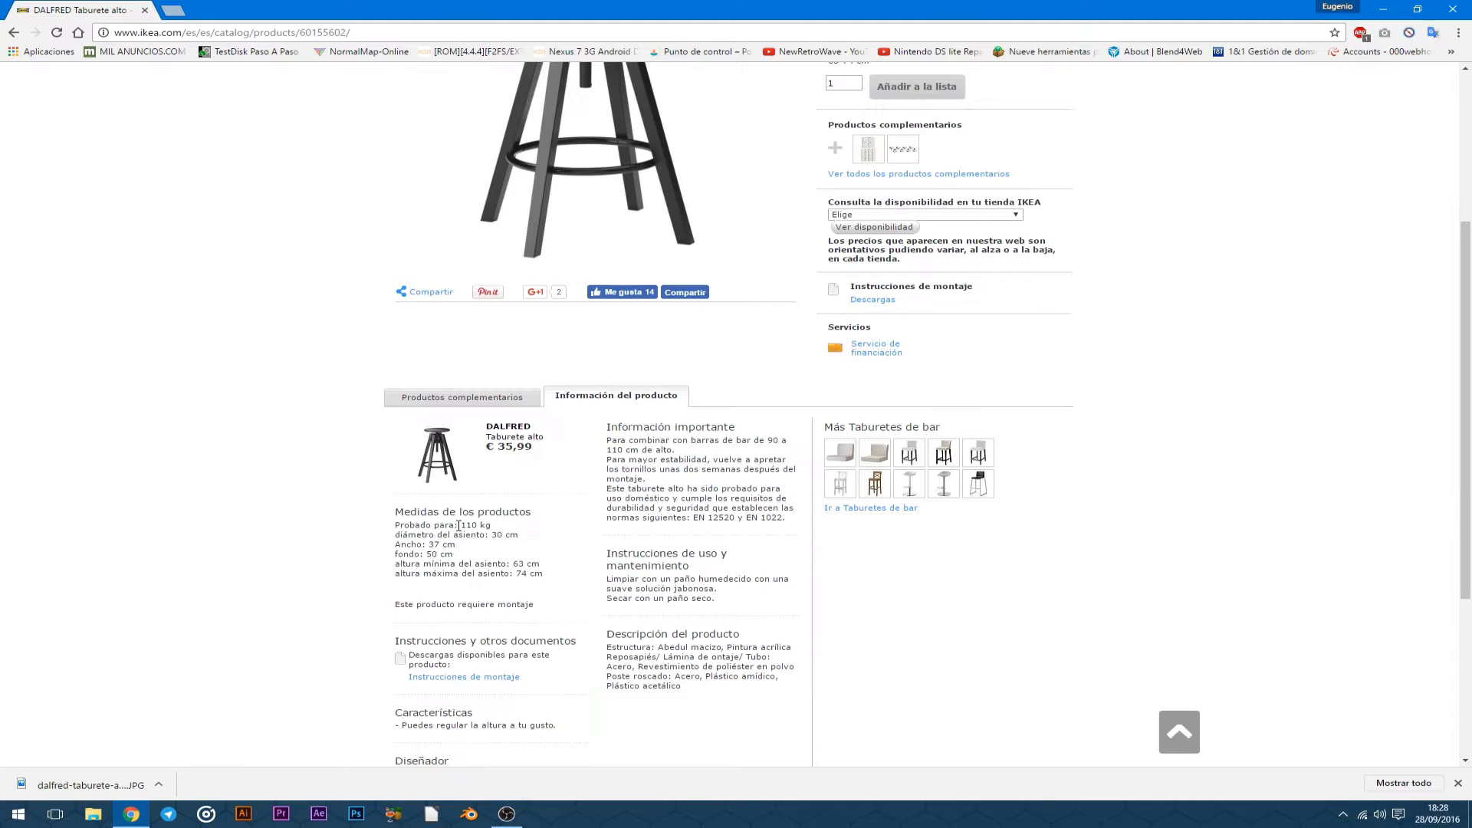
{"action": "scroll", "coordinate": [849, 91], "scroll_direction": "up", "scroll_amount": 5}
{"action": "left_click", "coordinate": [468, 813]}
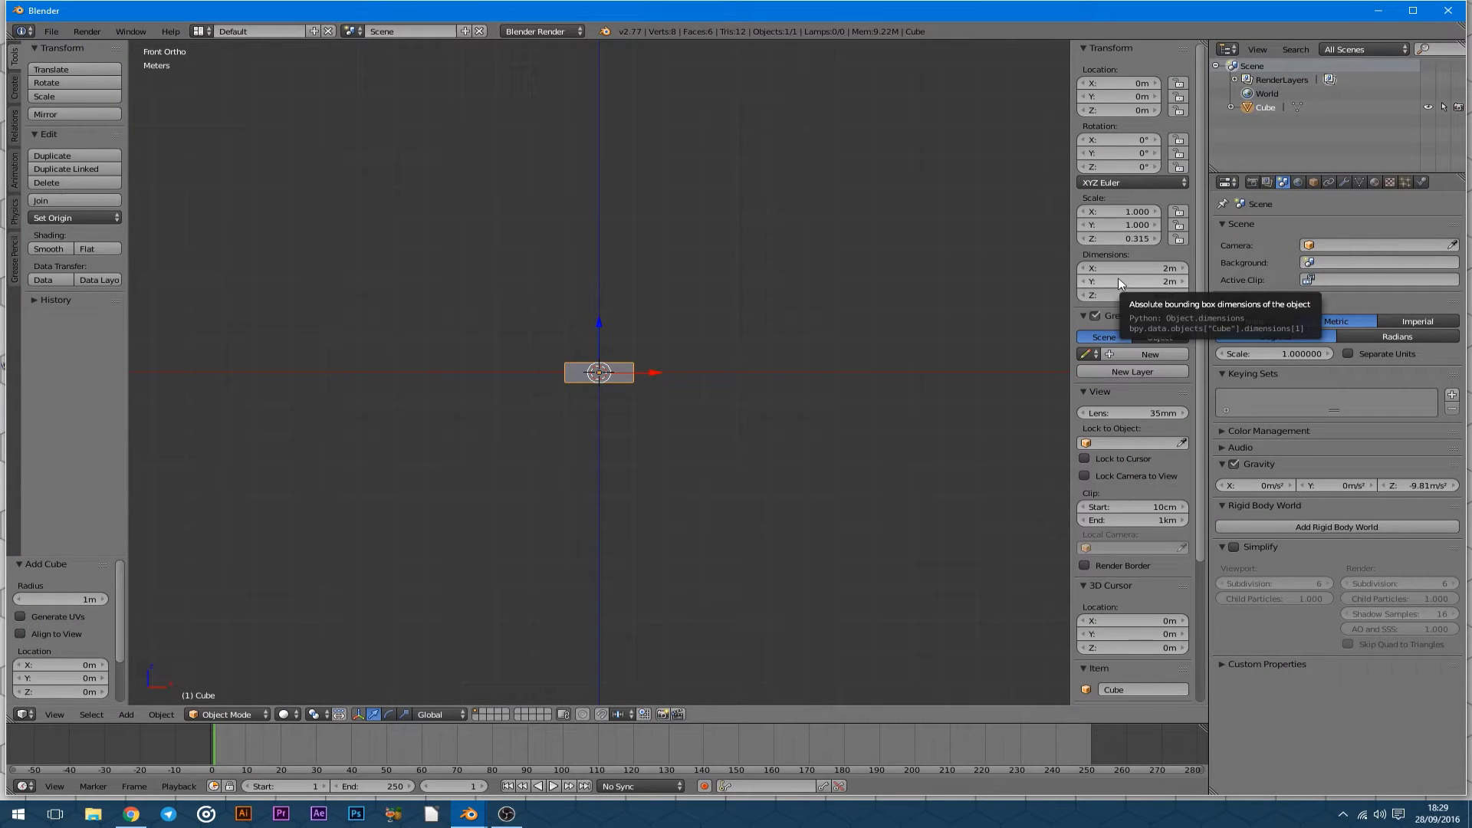
Enter 35 for the box's Y dimension and raise the box to sit on the ground.
{"action": "left_click", "coordinate": [1117, 282]}
{"action": "type", "text": "35"}
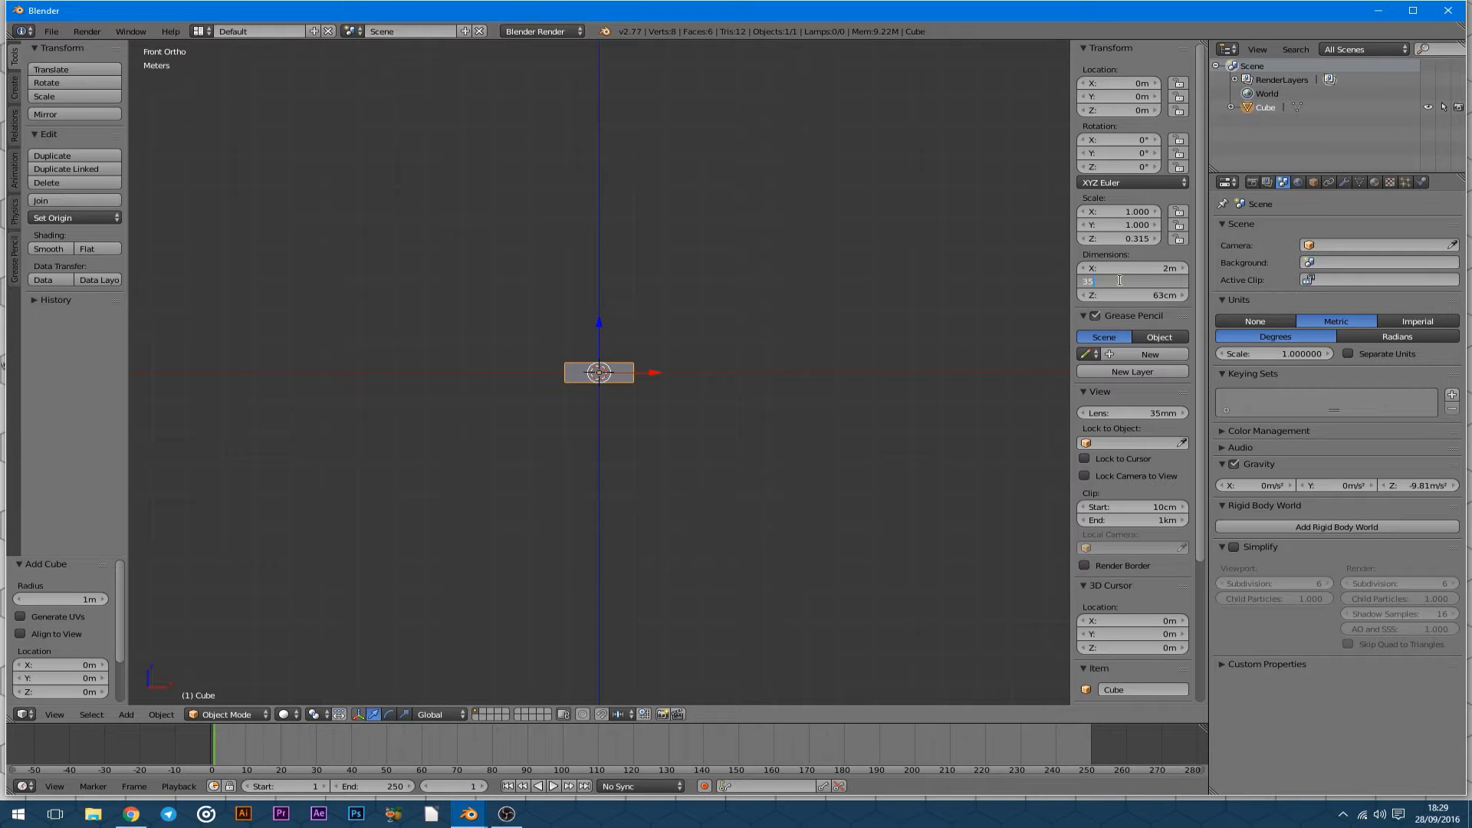
{"action": "type", "text": "50c"}
{"action": "key", "text": "Return"}
{"action": "scroll", "coordinate": [599, 373], "scroll_direction": "up", "scroll_amount": 5}
{"action": "left_click_drag", "start_coordinate": [624, 407], "coordinate": [565, 496]}
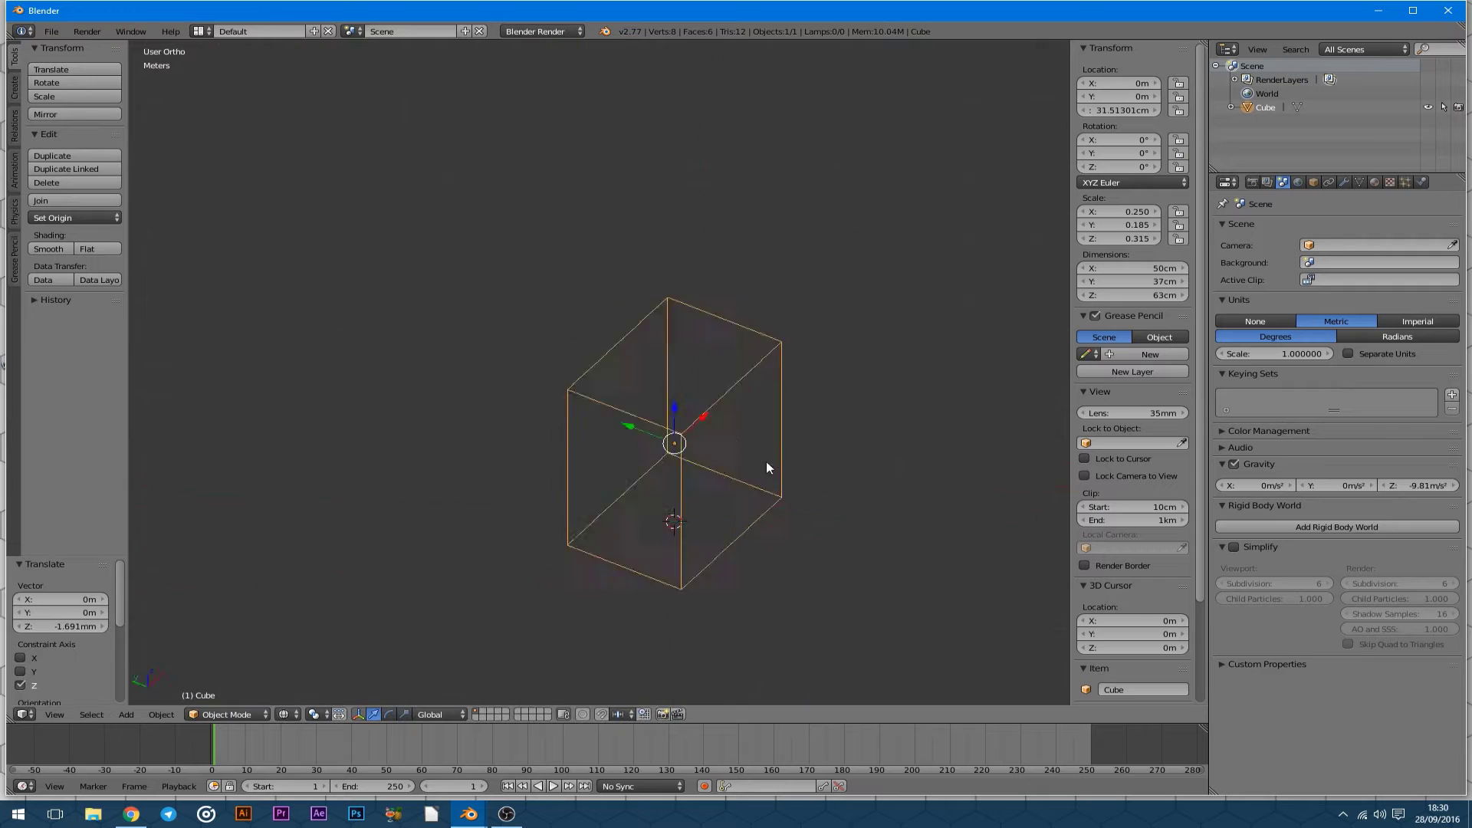
Add a circle at the origin and enlarge the bottom area for a reference image.
{"action": "middle_click_drag", "start_coordinate": [676, 349], "coordinate": [713, 399]}
{"action": "left_click", "coordinate": [1314, 183]}
{"action": "key", "text": "shift+a"}
{"action": "left_click", "coordinate": [574, 387]}
{"action": "mouse_move", "coordinate": [69, 724]}
{"action": "left_mouse_down"}
{"action": "mouse_move", "coordinate": [469, 636]}
{"action": "mouse_move", "coordinate": [307, 481]}
{"action": "left_mouse_up"}
{"action": "left_click", "coordinate": [25, 786]}
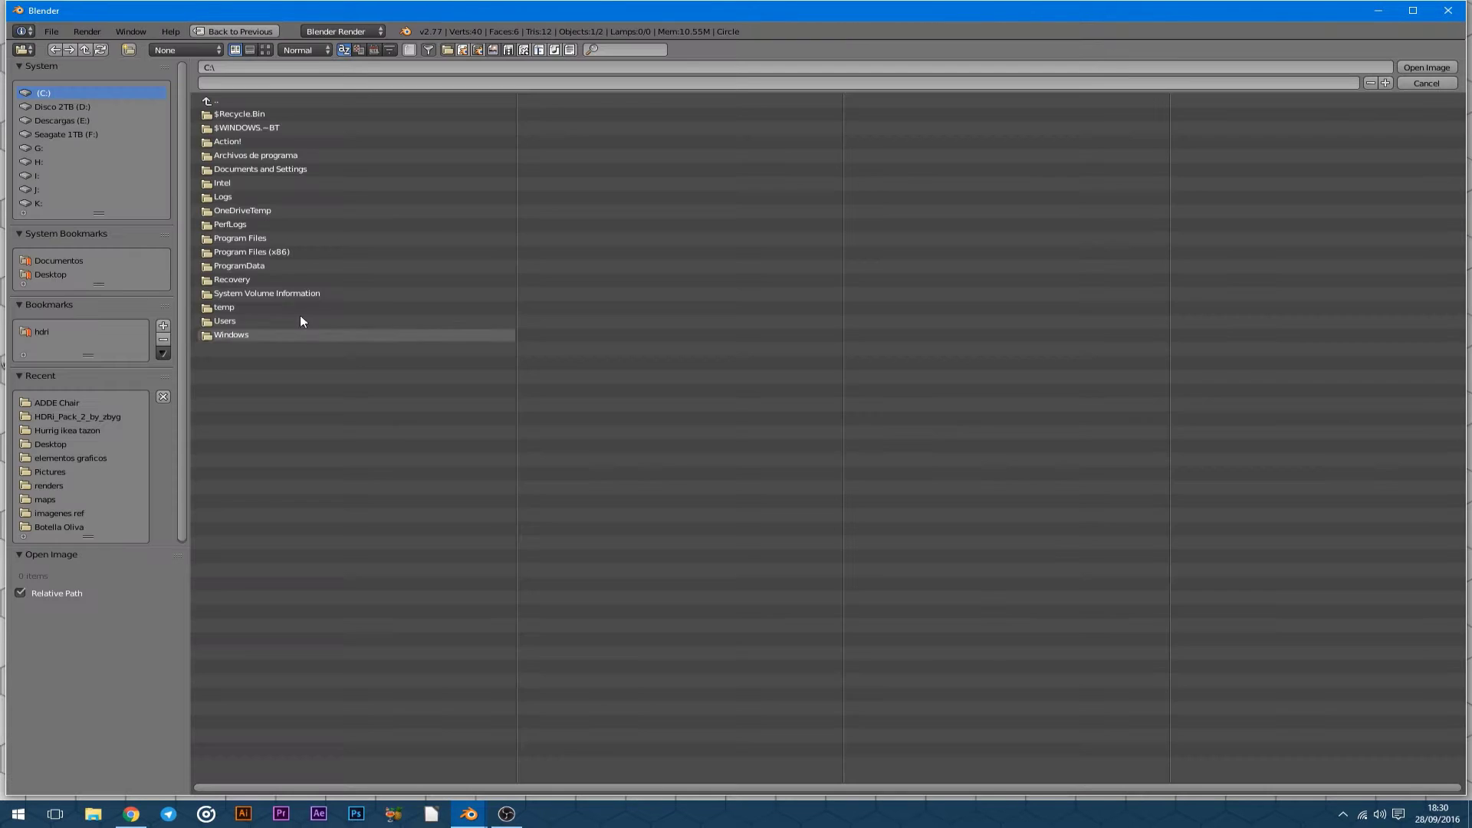
Load the downloaded stool JPG as a reference beside the 3D view and widen its area.
{"action": "double_click", "coordinate": [324, 113]}
{"action": "scroll", "coordinate": [1102, 330], "scroll_direction": "up", "scroll_amount": 2}
{"action": "mouse_move", "coordinate": [921, 383]}
{"action": "left_mouse_down"}
{"action": "mouse_move", "coordinate": [665, 383]}
{"action": "mouse_move", "coordinate": [1089, 381]}
{"action": "left_mouse_up"}
{"action": "scroll", "coordinate": [1058, 339], "scroll_direction": "down", "scroll_amount": 2}
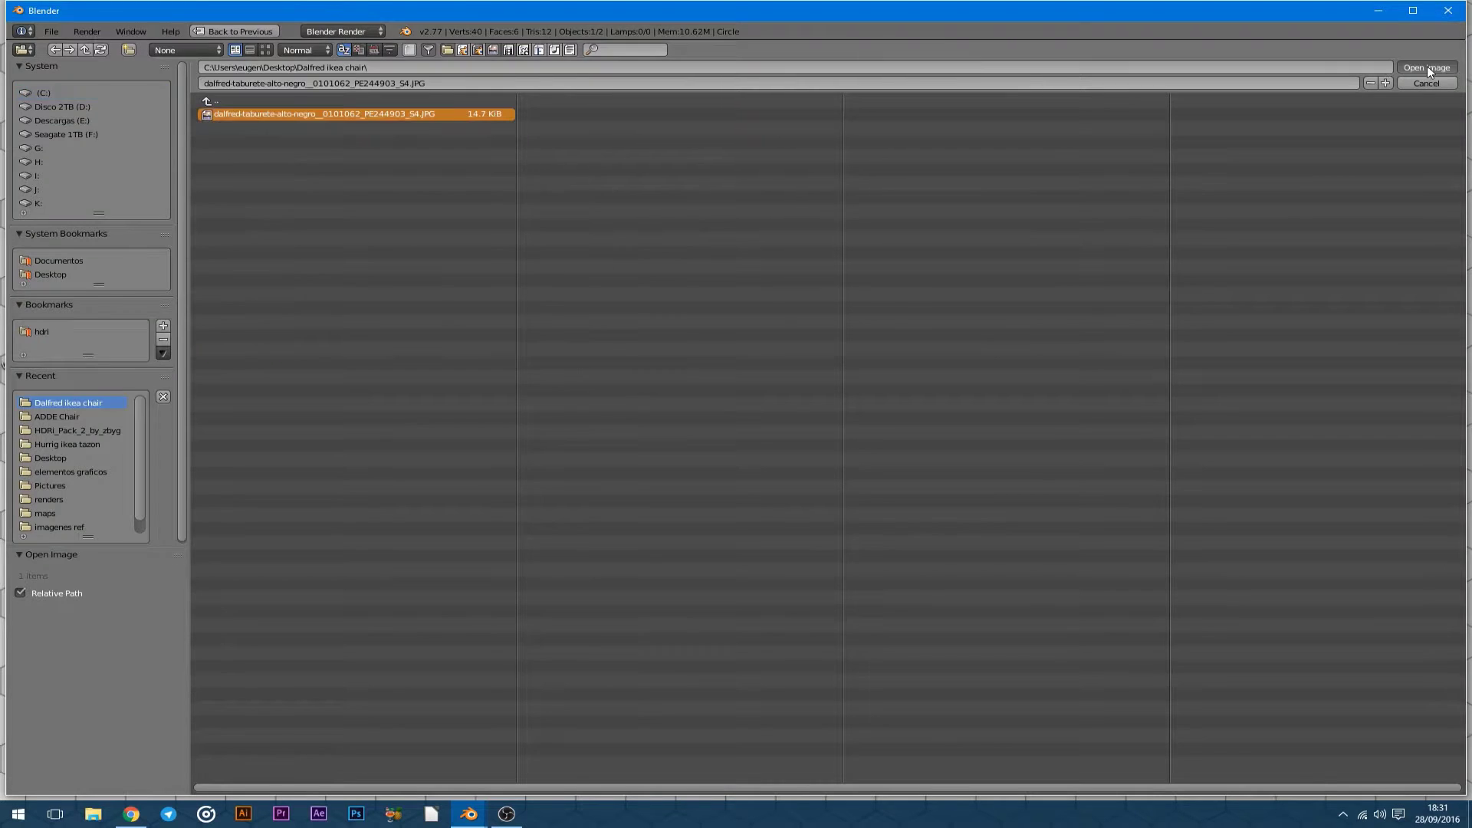
Extrude the circle's edge along Z and shrink the inner ring inward.
{"action": "left_click", "coordinate": [1429, 72]}
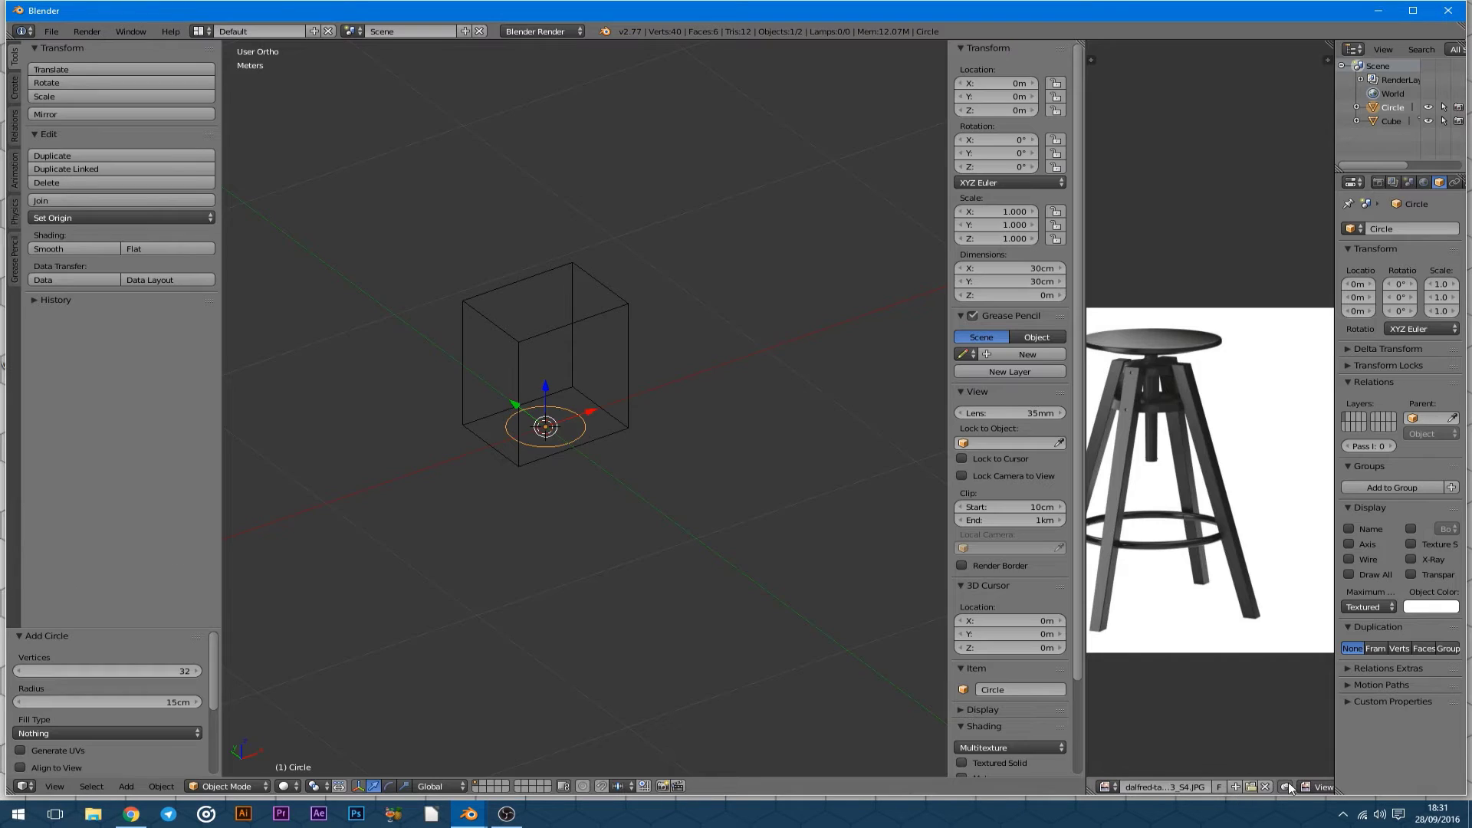
{"action": "key", "text": "Tab"}
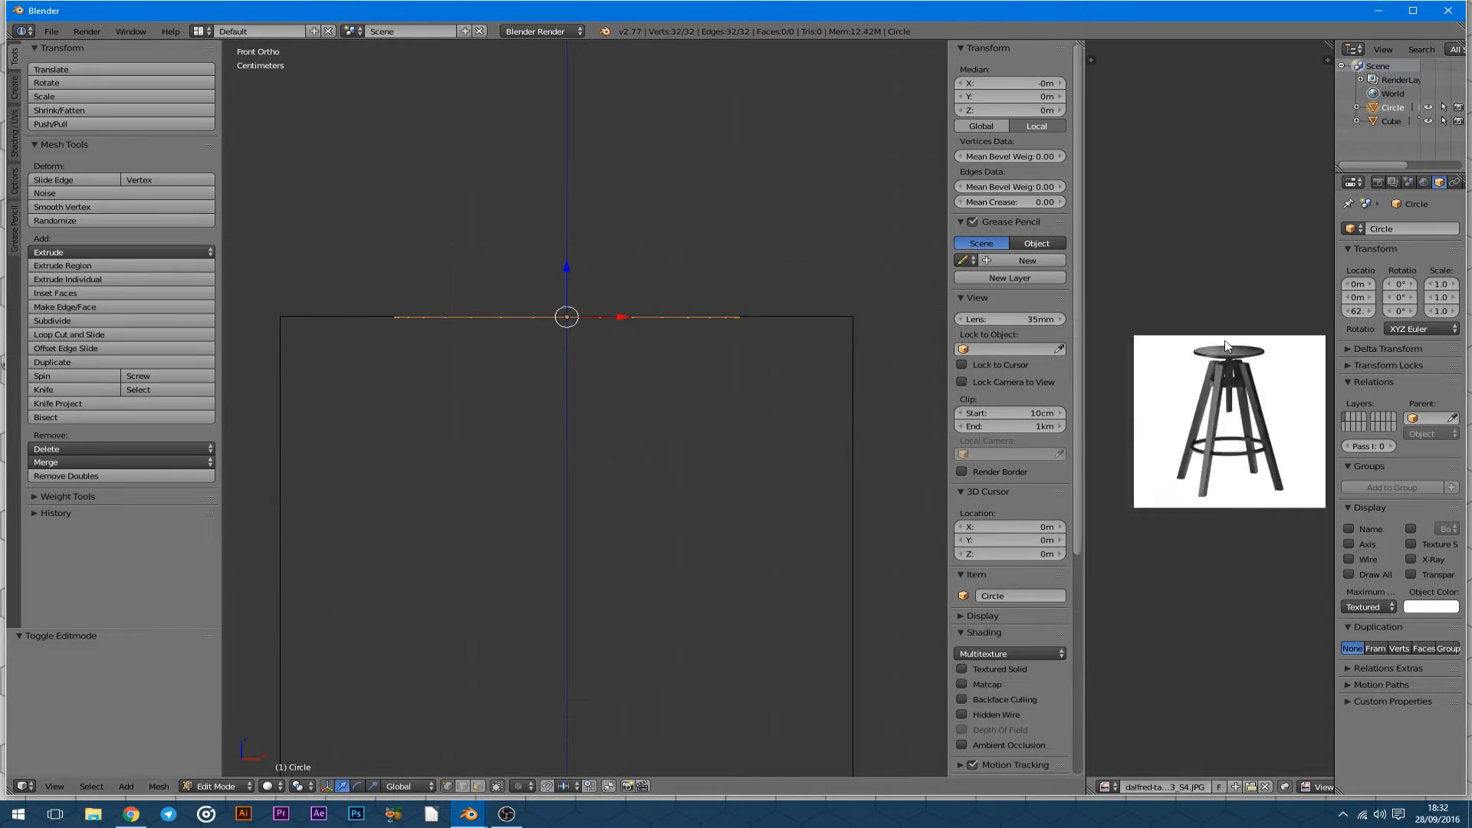
{"action": "key", "text": "e"}
{"action": "key", "text": "z"}
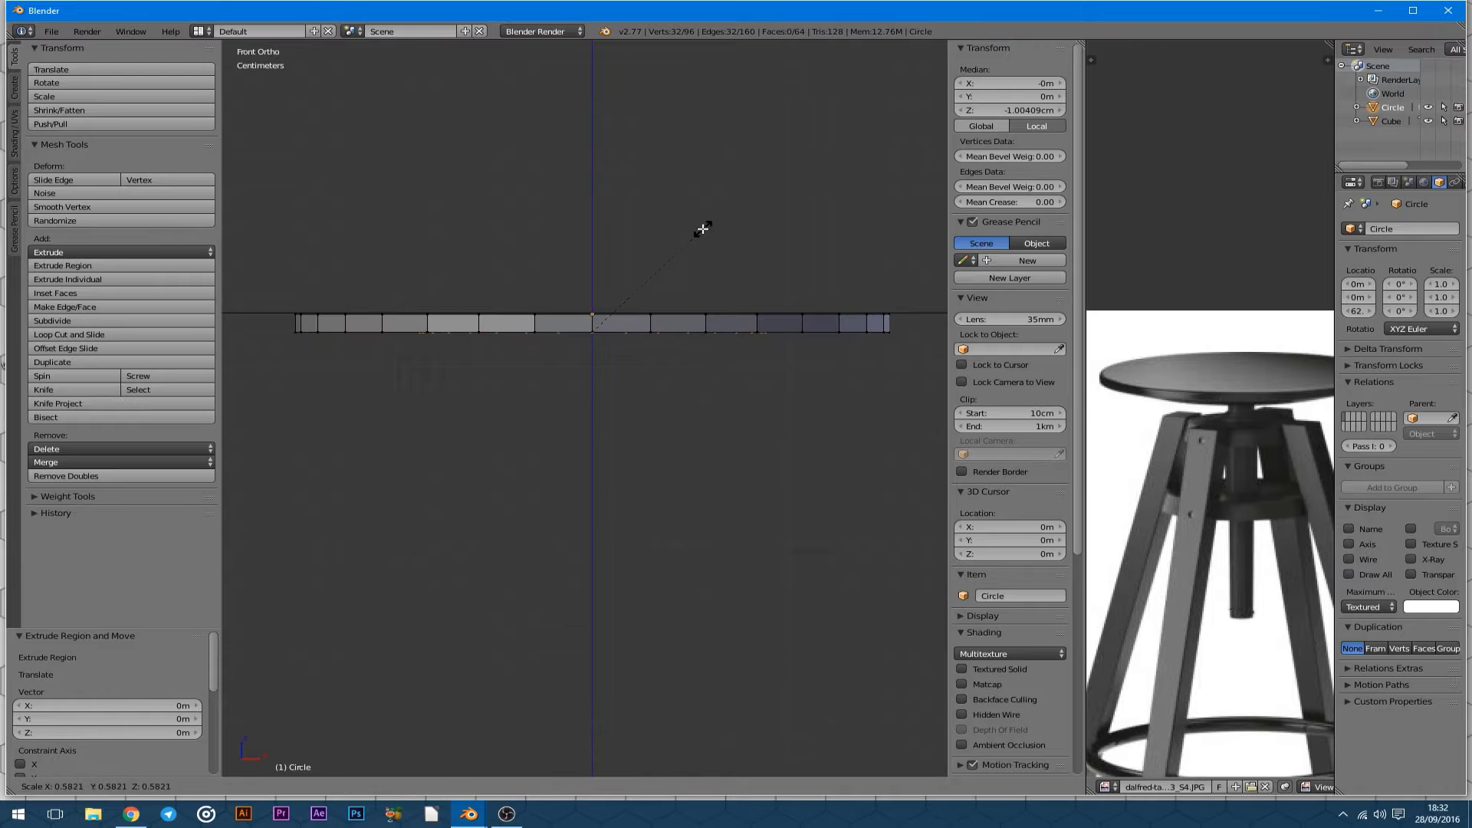
{"action": "left_click", "coordinate": [702, 229]}
{"action": "middle_click_drag", "start_coordinate": [703, 229], "coordinate": [683, 237]}
Merge the inner ring at the centre to close the seat disc, then switch to front view.
{"action": "key", "text": "alt+m"}
{"action": "scroll", "coordinate": [539, 313], "scroll_direction": "up", "scroll_amount": 2}
{"action": "key", "text": "alt+e"}
{"action": "left_click", "coordinate": [605, 253]}
{"action": "key", "text": "Tab"}
{"action": "key", "text": "KP_1"}
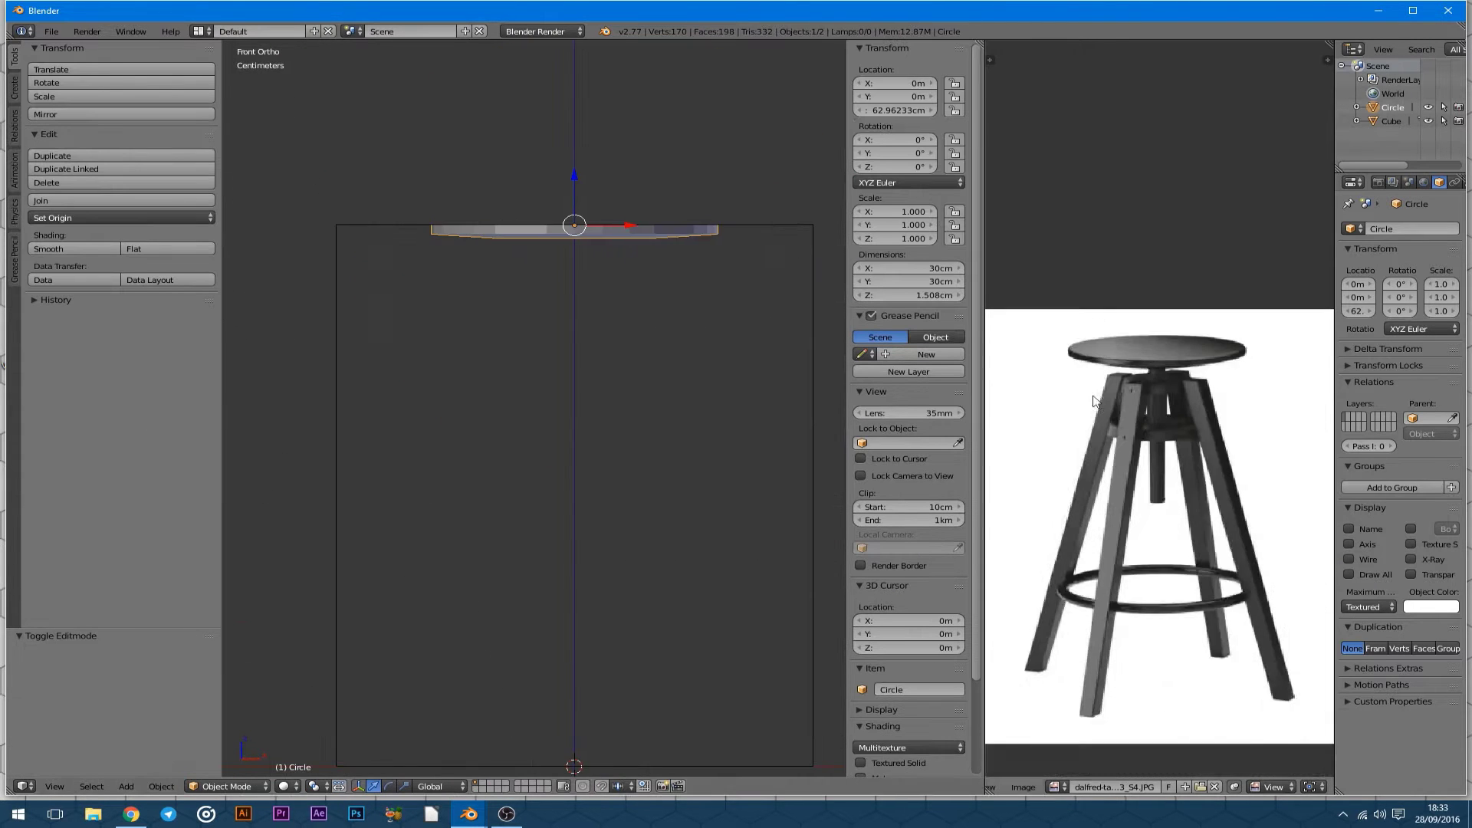
{"action": "key", "text": "shift+a"}
Add a new cube for the leg and narrow it along X into a tall bar.
{"action": "left_click", "coordinate": [582, 310]}
{"action": "key", "text": "Tab"}
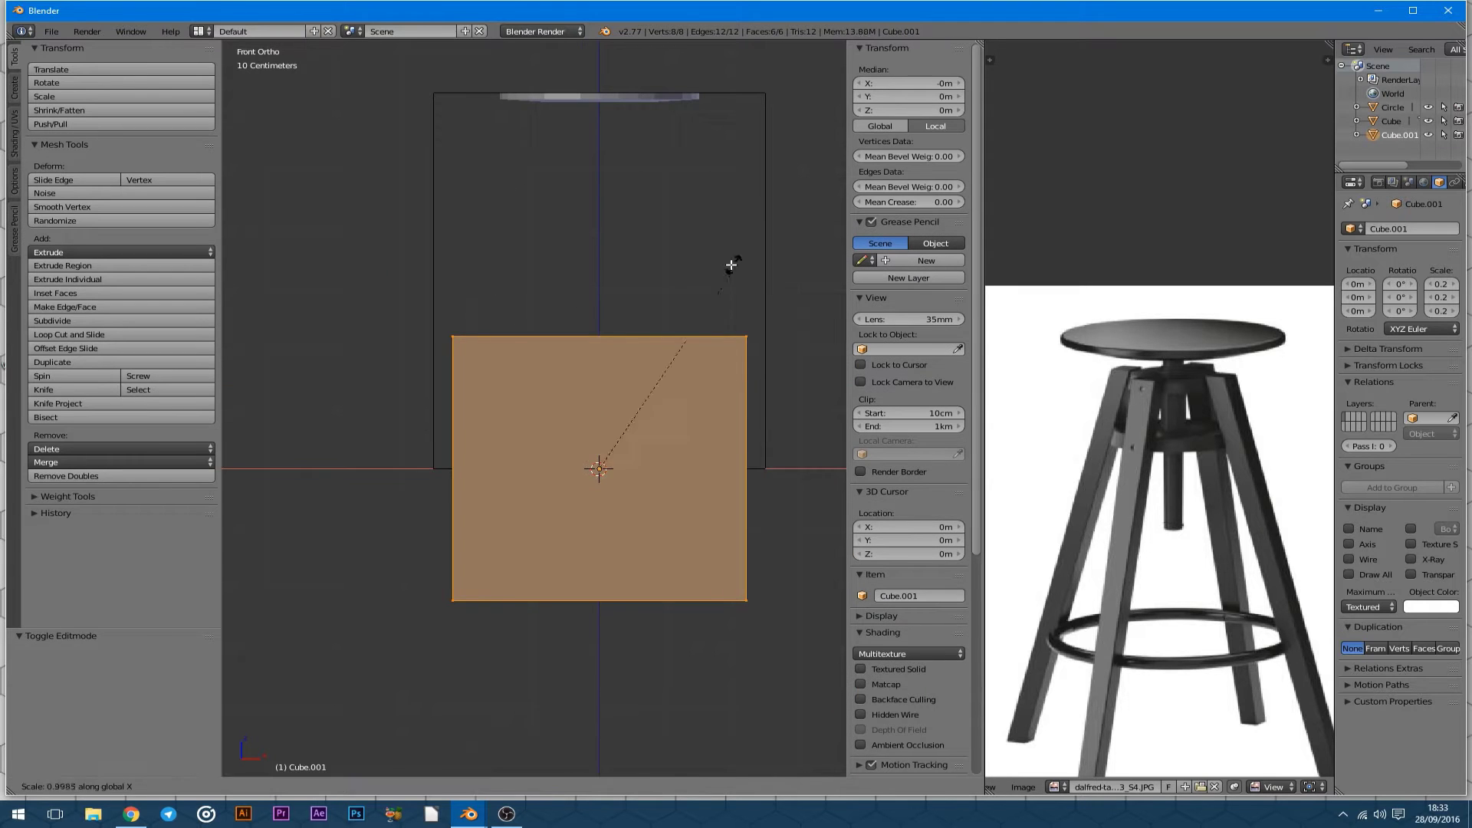
{"action": "left_click", "coordinate": [675, 349]}
{"action": "key", "text": "s"}
{"action": "key", "text": "x"}
{"action": "left_click", "coordinate": [608, 289]}
{"action": "scroll", "coordinate": [621, 314], "scroll_direction": "up", "scroll_amount": 5}
{"action": "key", "text": "g"}
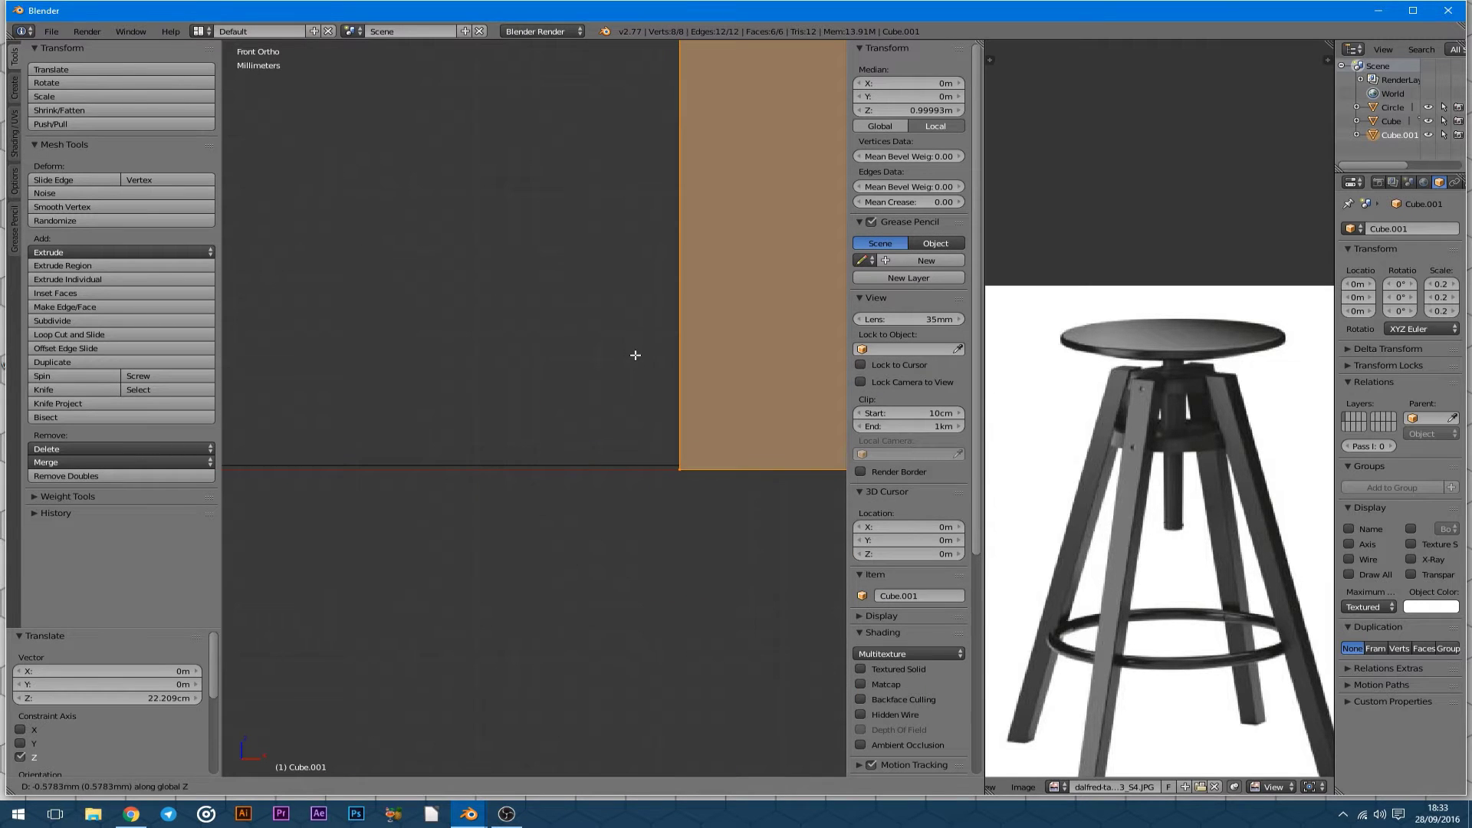
{"action": "right_click", "coordinate": [635, 355]}
{"action": "scroll", "coordinate": [635, 355], "scroll_direction": "down", "scroll_amount": 4}
{"action": "scroll", "coordinate": [628, 322], "scroll_direction": "down", "scroll_amount": 2}
Move the bar's top face into place and scale the bar along Y.
{"action": "key", "text": "a"}
{"action": "right_click", "coordinate": [633, 295]}
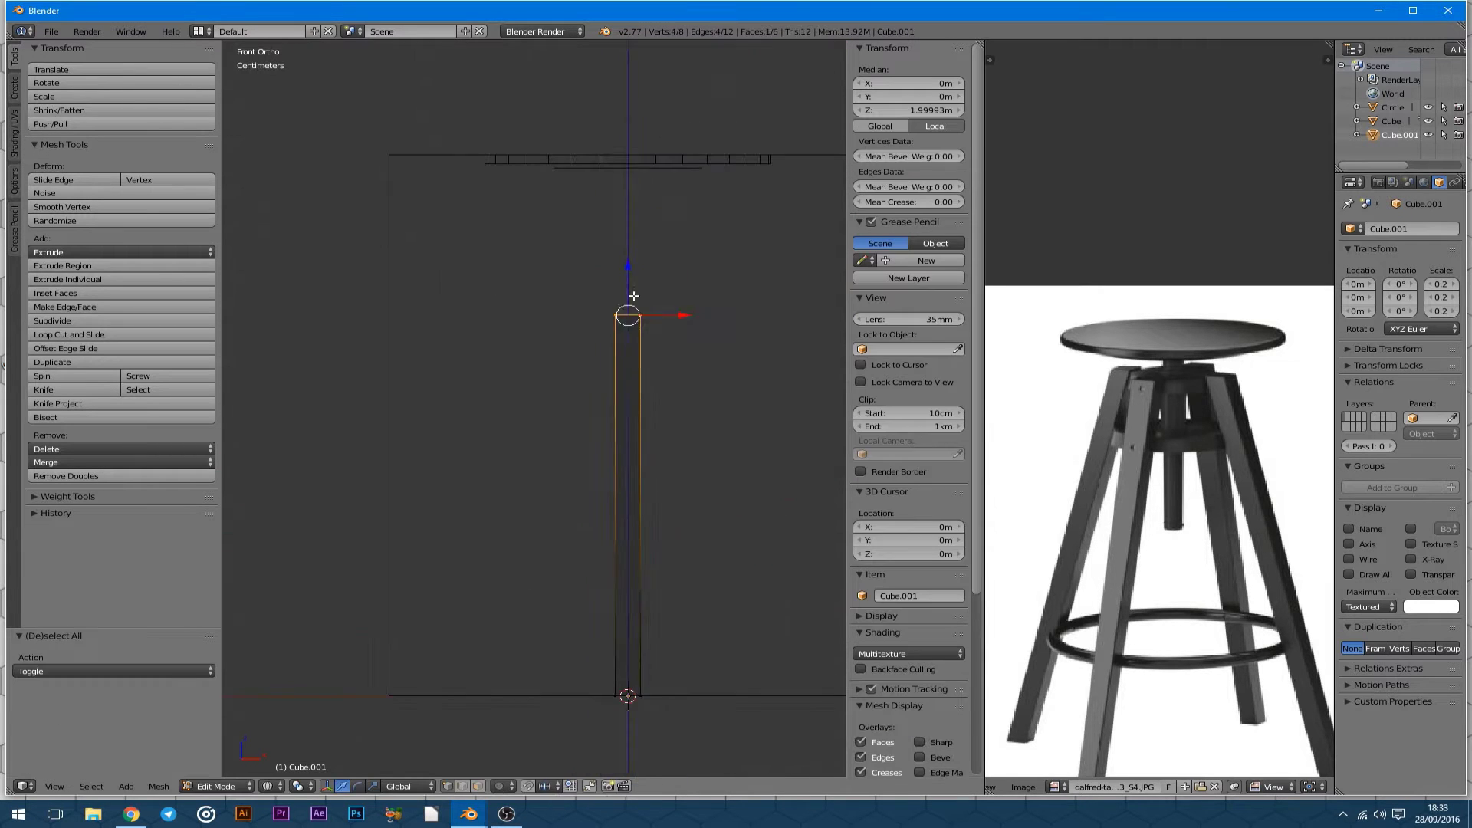
{"action": "left_click", "coordinate": [637, 131]}
{"action": "middle_click_drag", "start_coordinate": [636, 131], "coordinate": [666, 486]}
{"action": "scroll", "coordinate": [667, 486], "scroll_direction": "down", "scroll_amount": 2}
{"action": "key", "text": "a"}
{"action": "key", "text": "s"}
{"action": "key", "text": "y"}
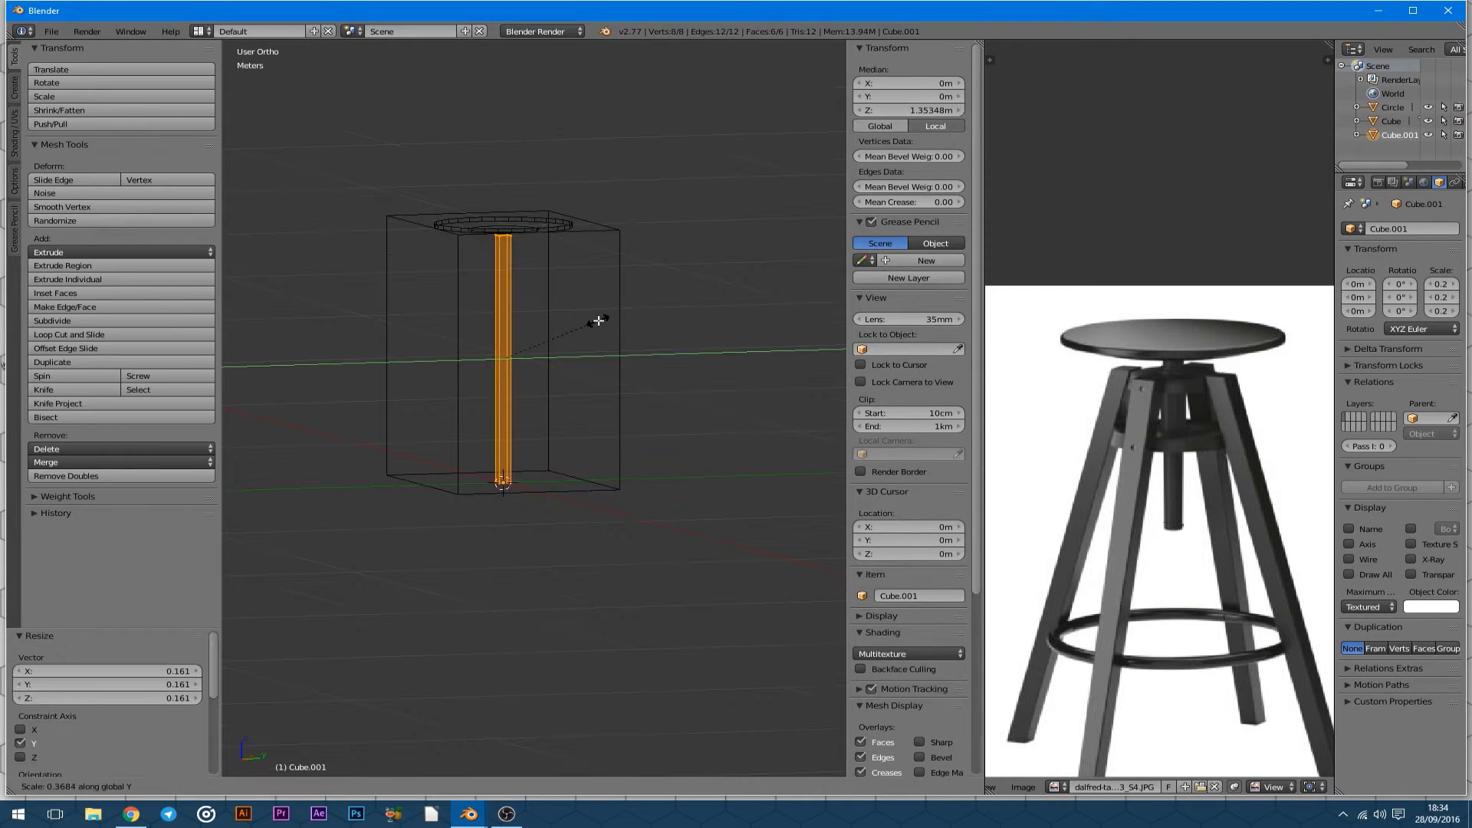
{"action": "mouse_move", "coordinate": [512, 404]}
{"action": "middle_mouse_down"}
{"action": "mouse_move", "coordinate": [554, 377]}
{"action": "mouse_move", "coordinate": [632, 371]}
{"action": "middle_mouse_up"}
{"action": "left_click", "coordinate": [620, 376]}
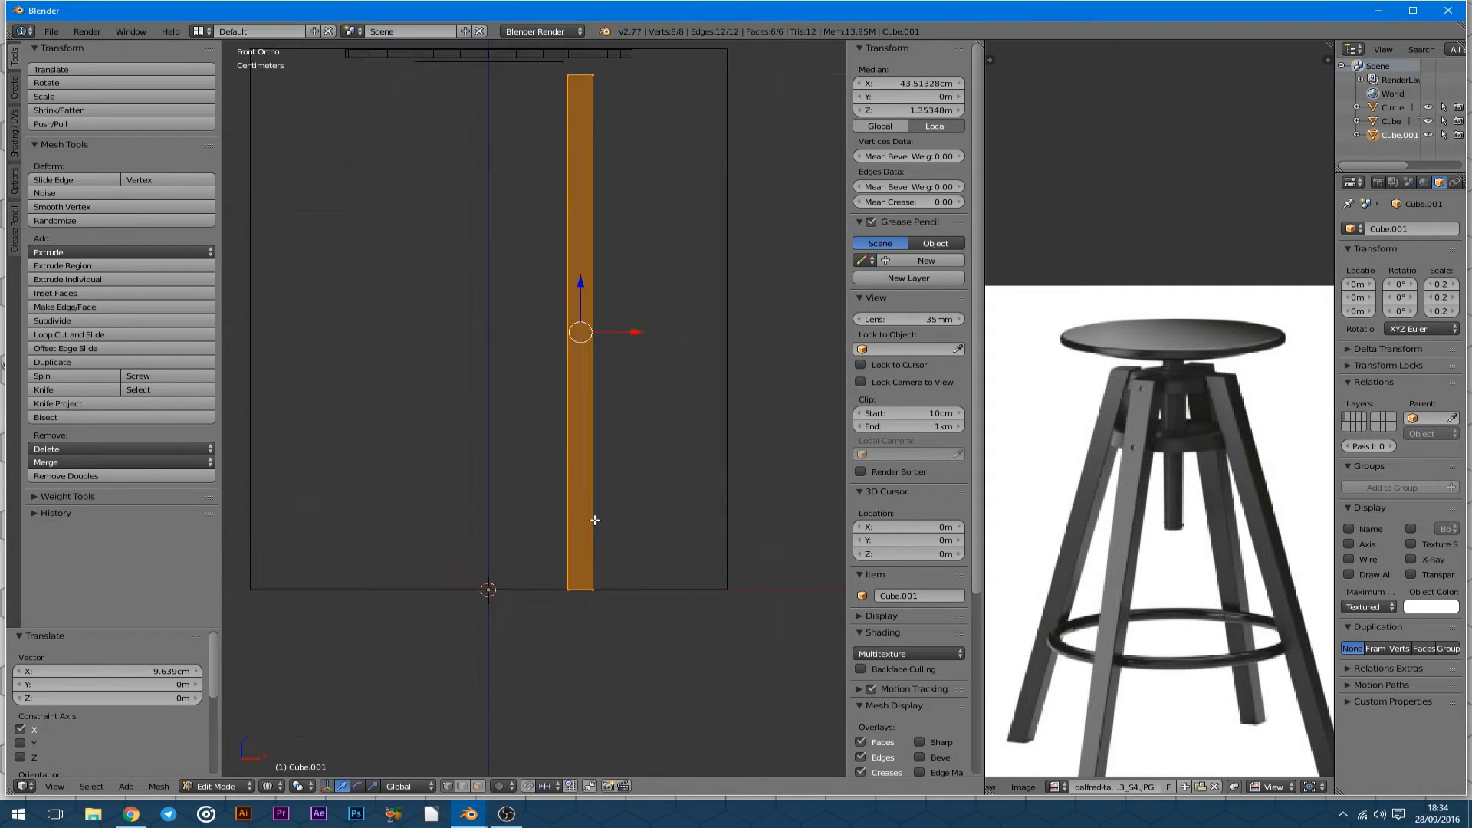
Slant the leg by moving its bottom vertices along X and exit Edit Mode.
{"action": "key", "text": "g"}
{"action": "key", "text": "x"}
{"action": "left_click", "coordinate": [667, 516]}
{"action": "mouse_move", "coordinate": [667, 516]}
{"action": "middle_mouse_down"}
{"action": "mouse_move", "coordinate": [476, 411]}
{"action": "mouse_move", "coordinate": [660, 349]}
{"action": "middle_mouse_up"}
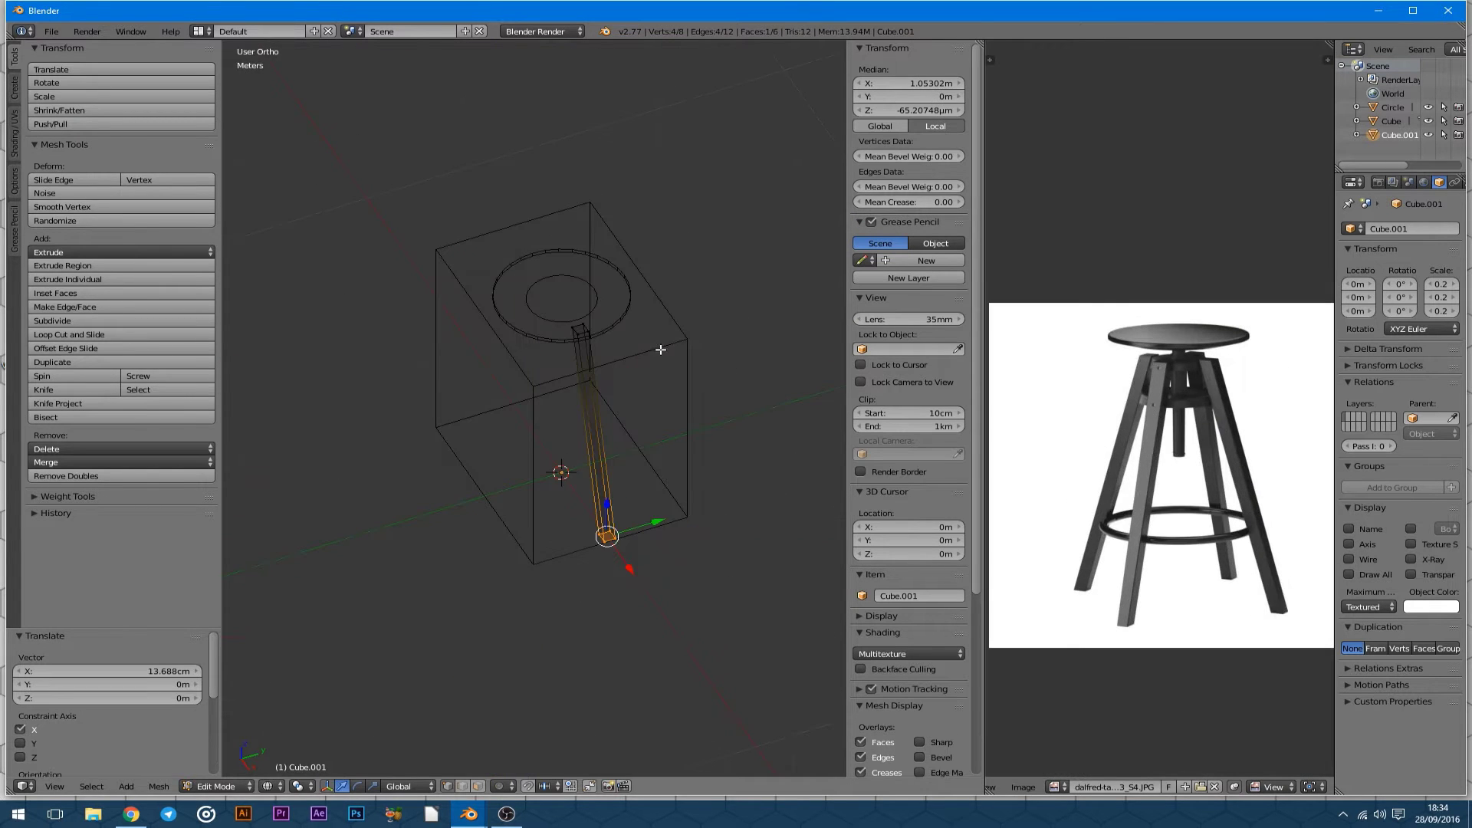
{"action": "key", "text": "Tab"}
{"action": "left_click_drag", "start_coordinate": [1336, 537], "coordinate": [1186, 536]}
{"action": "left_click", "coordinate": [1318, 182]}
{"action": "left_click", "coordinate": [1325, 229]}
Give the leg an Array modifier that uses a new Plain Axes empty as object offset.
{"action": "left_click", "coordinate": [1142, 276]}
{"action": "left_click", "coordinate": [1402, 344]}
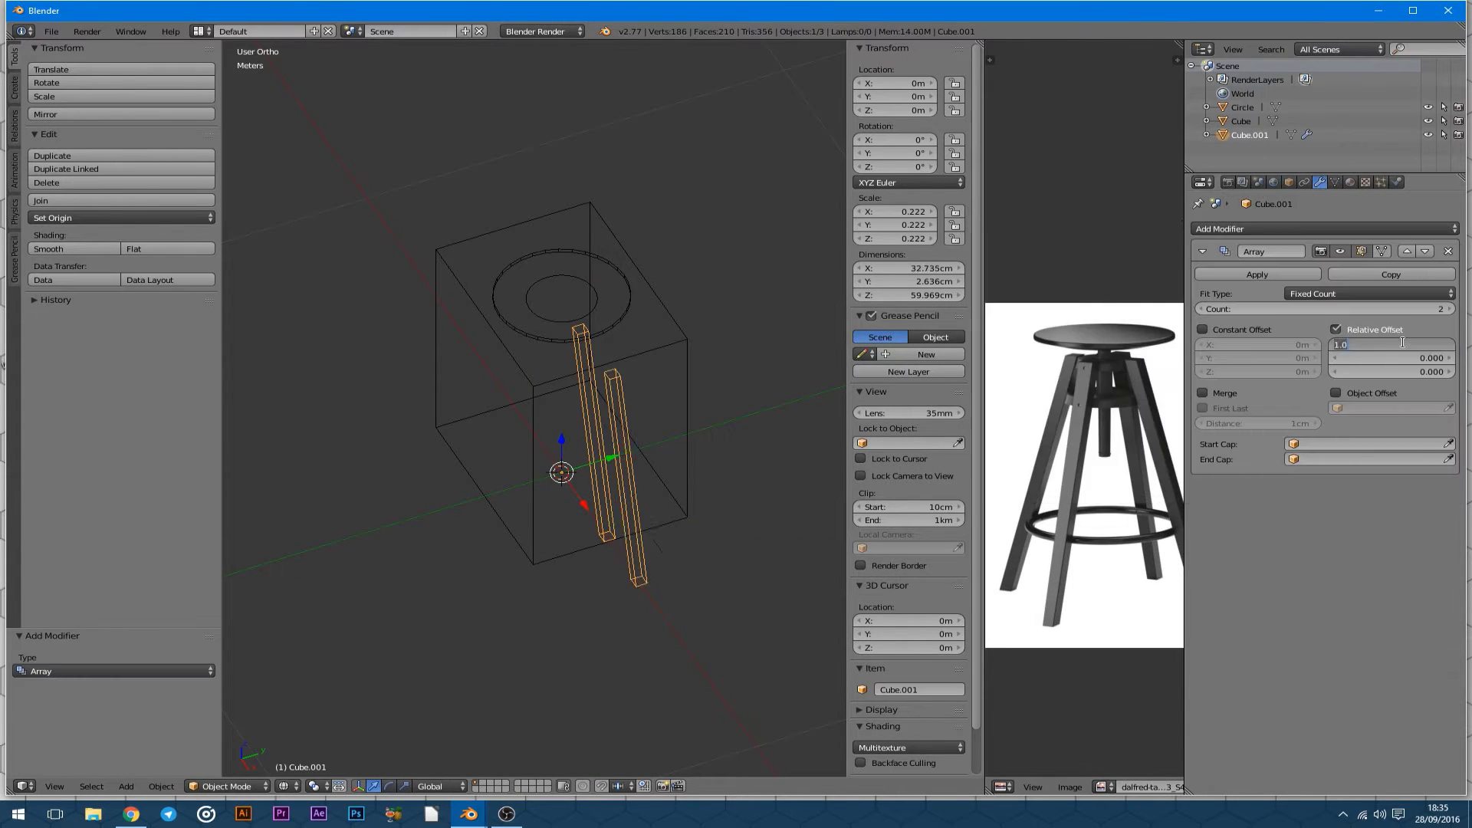
{"action": "type", "text": "0.000"}
{"action": "key", "text": "shift+a"}
{"action": "left_click", "coordinate": [537, 395]}
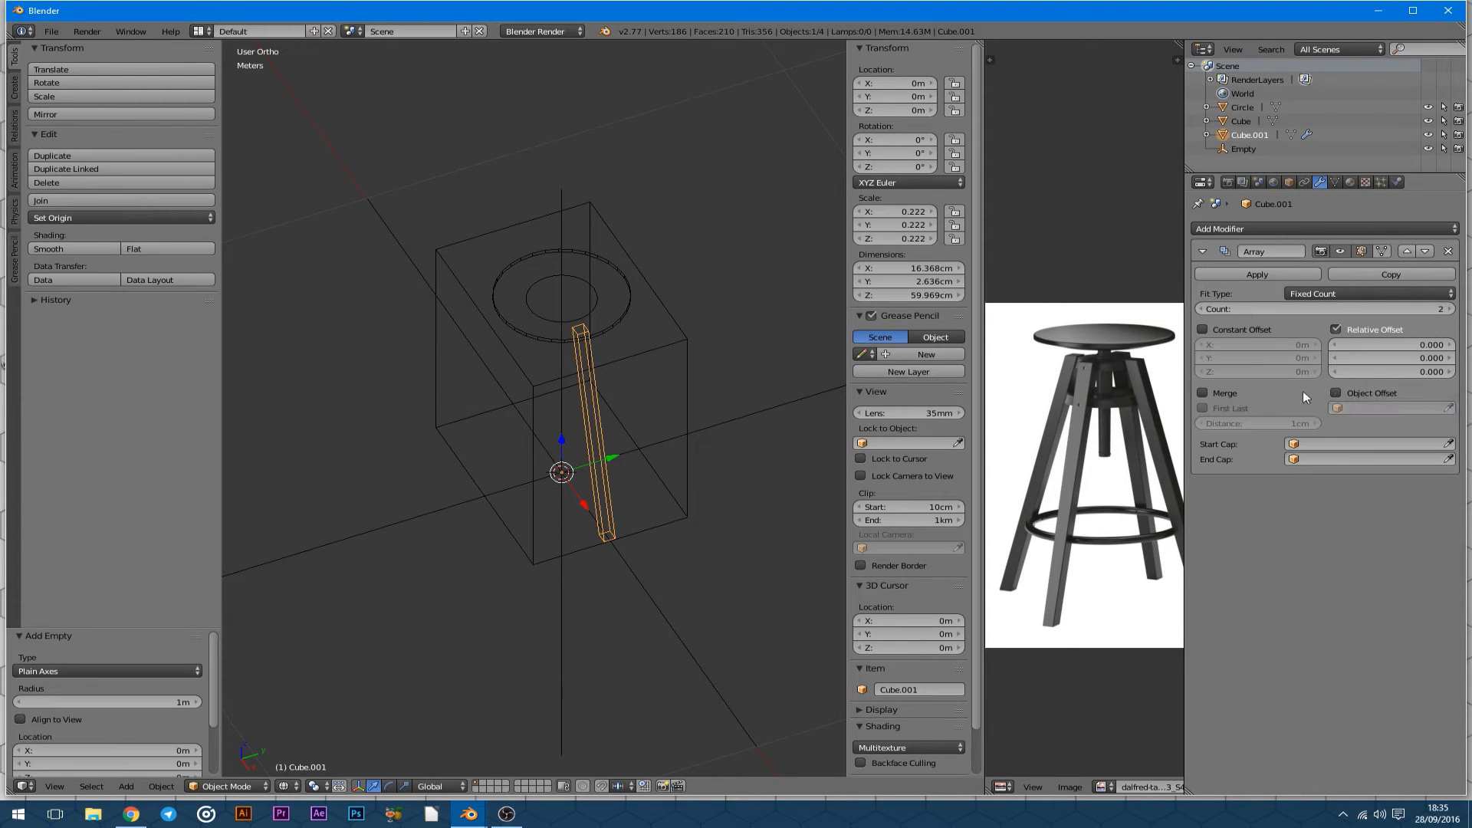
{"action": "left_click", "coordinate": [1449, 408]}
{"action": "left_click", "coordinate": [536, 397]}
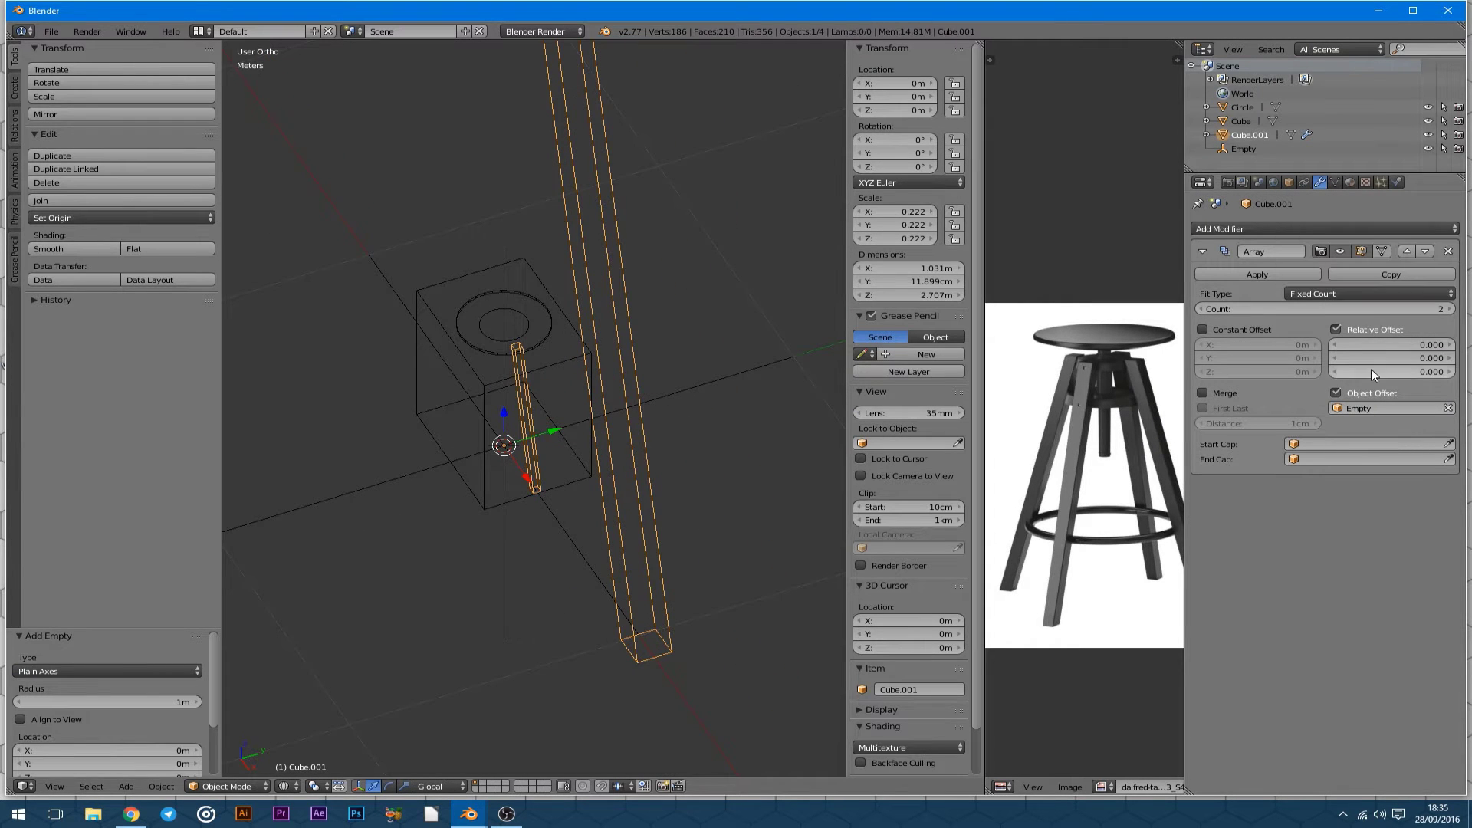
Apply the leg's scale and check the arrayed legs from the front view.
{"action": "key", "text": "ctrl+a"}
{"action": "left_click", "coordinate": [486, 496]}
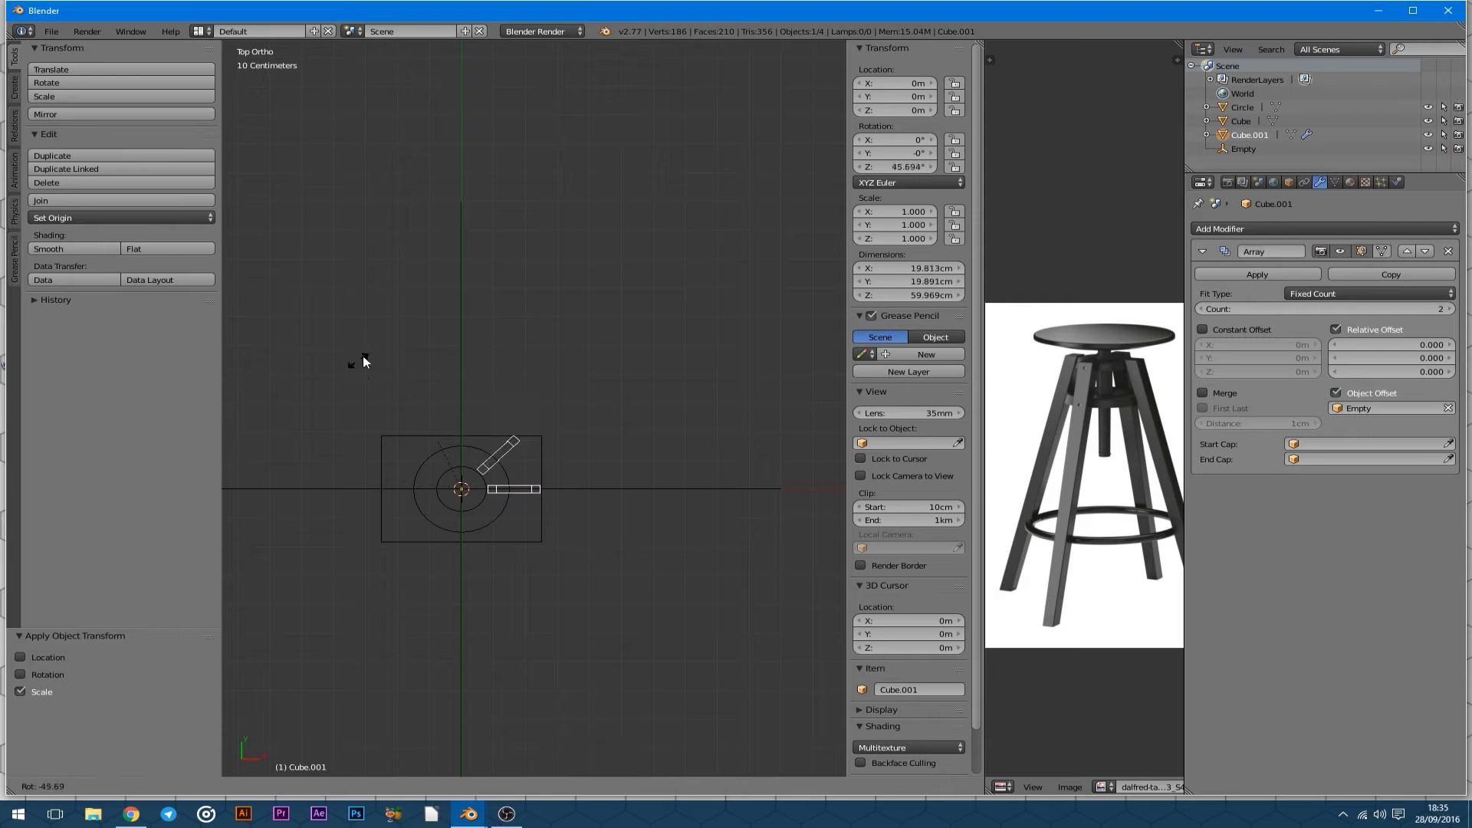
{"action": "middle_click_drag", "start_coordinate": [470, 381], "coordinate": [481, 434]}
{"action": "right_click", "coordinate": [572, 397]}
{"action": "mouse_move", "coordinate": [572, 397]}
{"action": "middle_mouse_down"}
{"action": "mouse_move", "coordinate": [383, 279]}
{"action": "mouse_move", "coordinate": [481, 507]}
{"action": "mouse_move", "coordinate": [522, 391]}
{"action": "mouse_move", "coordinate": [543, 388]}
{"action": "middle_mouse_up"}
{"action": "key", "text": "KP_1"}
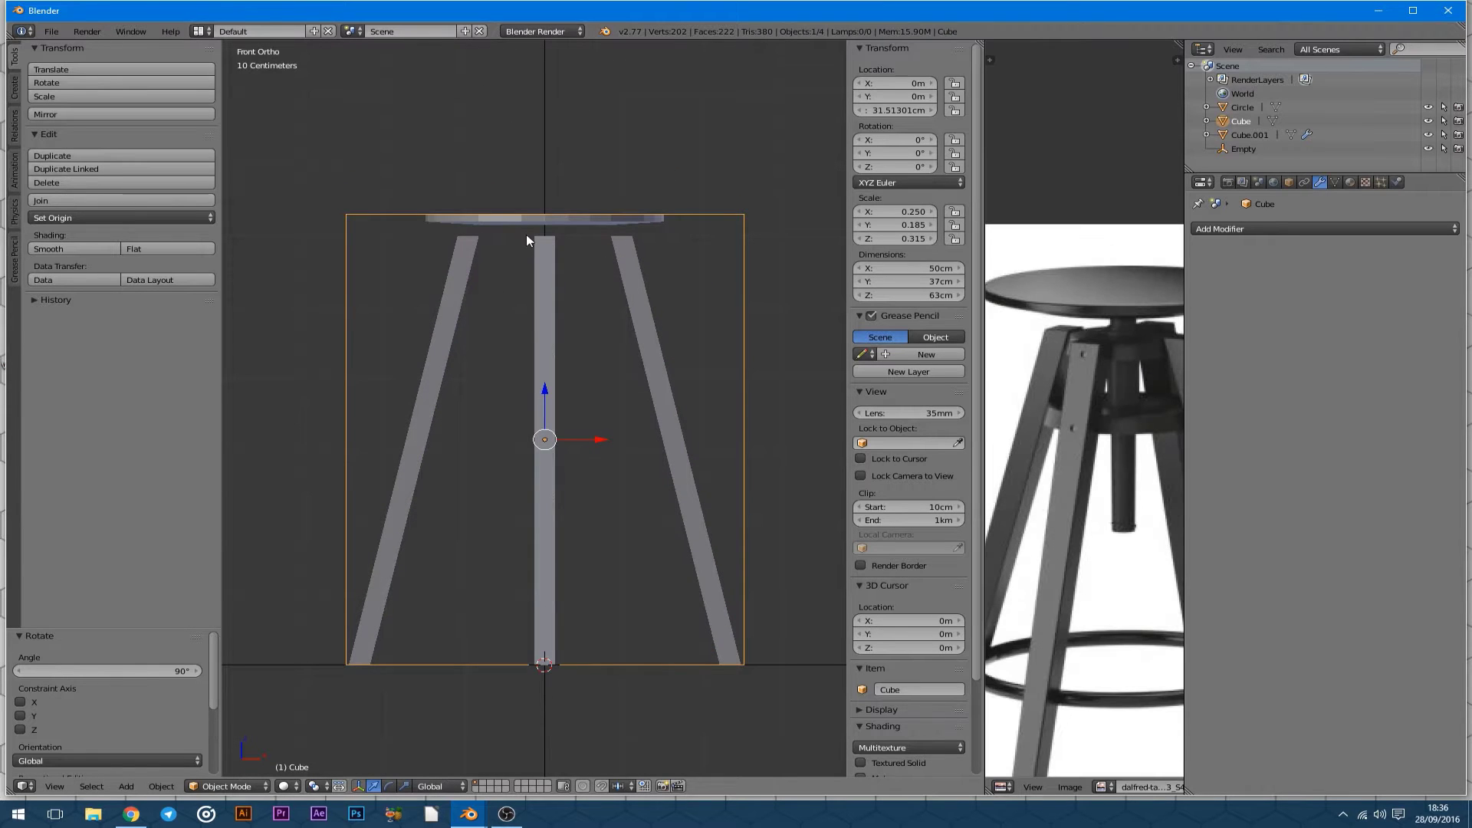
Add a new circle raised to 59.667 cm and extrude its edge downward.
{"action": "left_click", "coordinate": [579, 161]}
{"action": "left_click", "coordinate": [519, 193]}
{"action": "scroll", "coordinate": [522, 196], "scroll_direction": "up", "scroll_amount": 8}
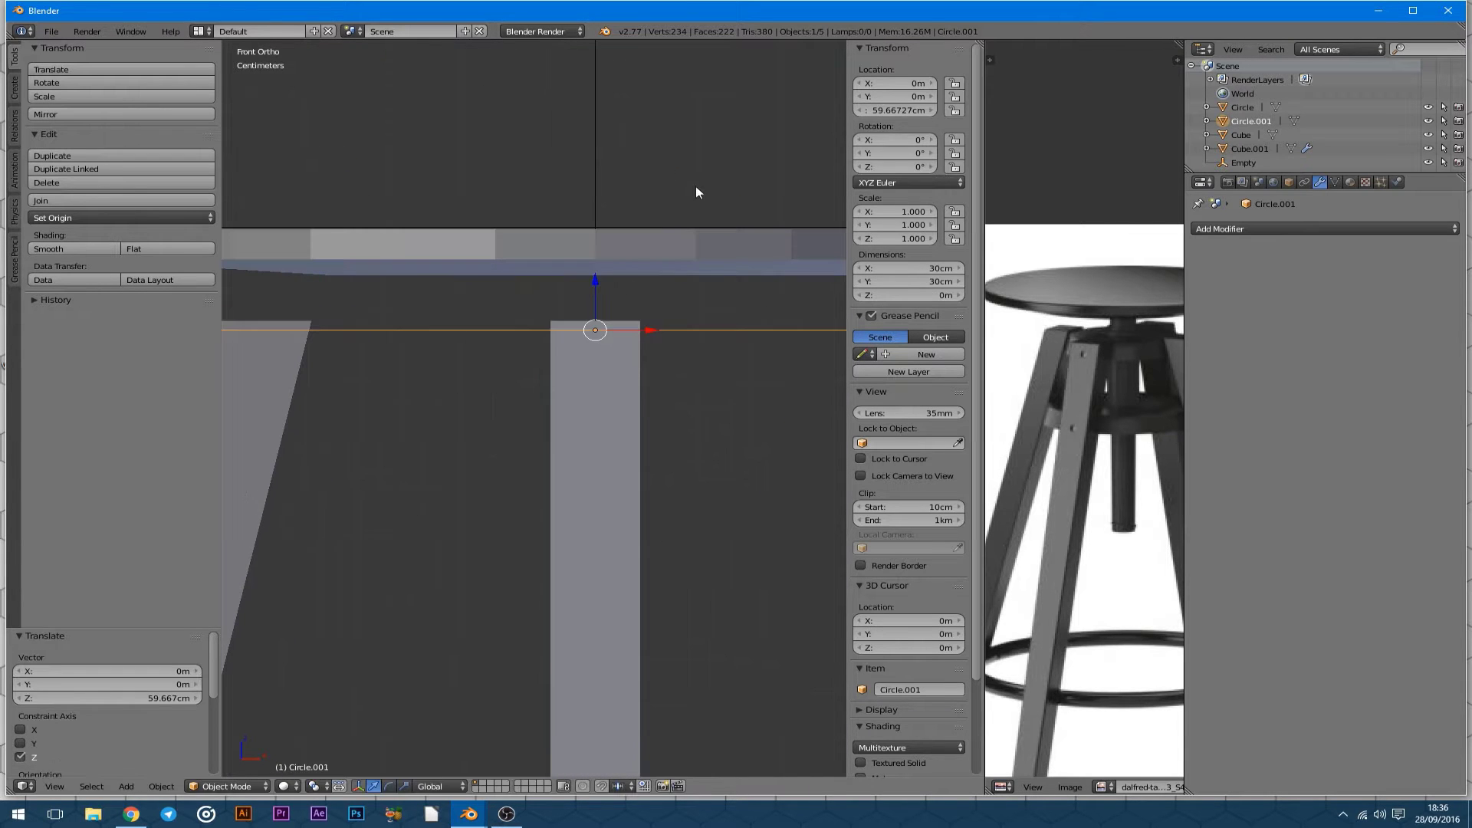
{"action": "left_click", "coordinate": [583, 212]}
{"action": "key", "text": "Tab"}
{"action": "key", "text": "e"}
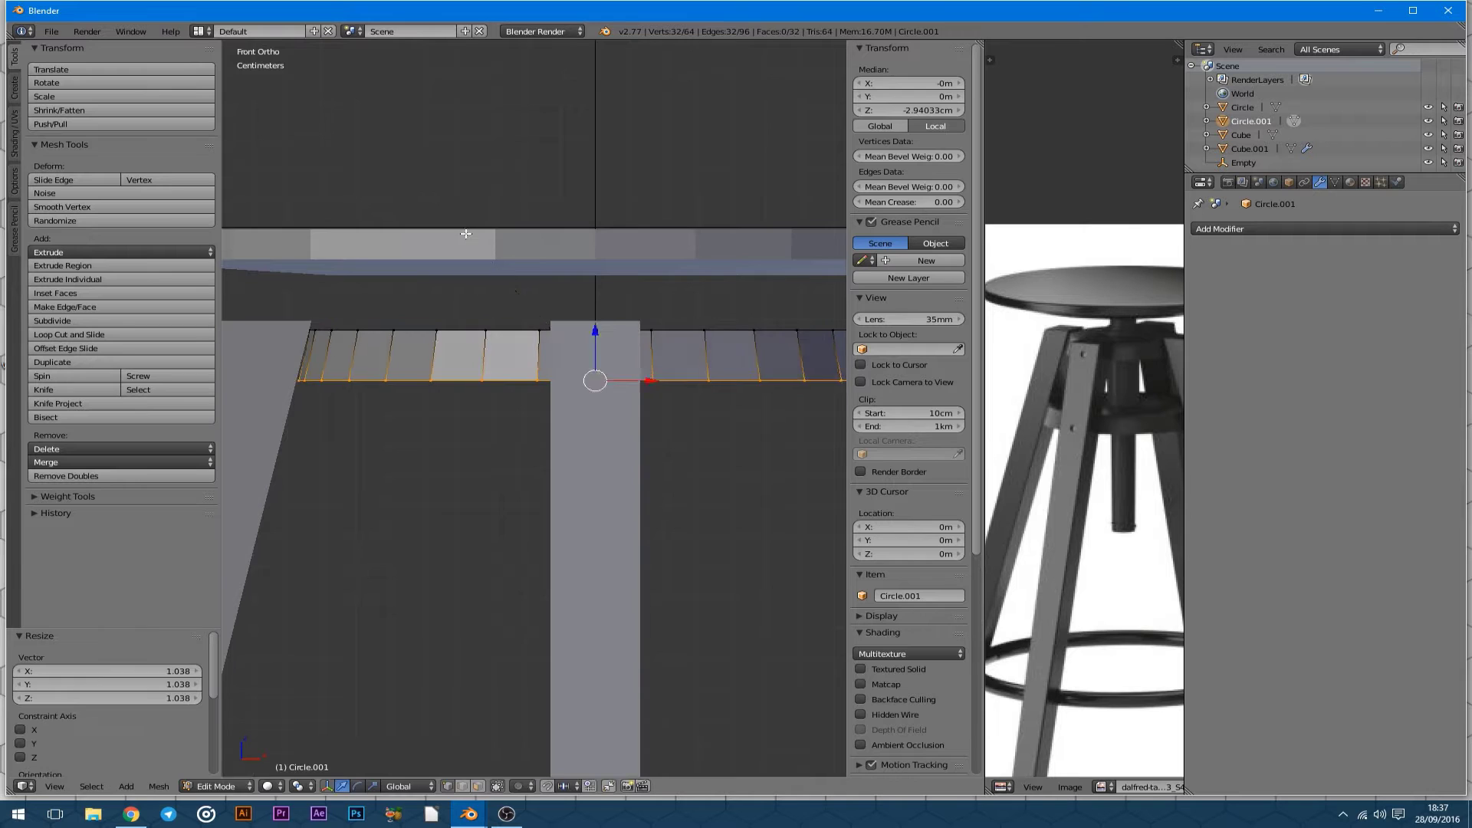
{"action": "scroll", "coordinate": [505, 303], "scroll_direction": "down", "scroll_amount": 1}
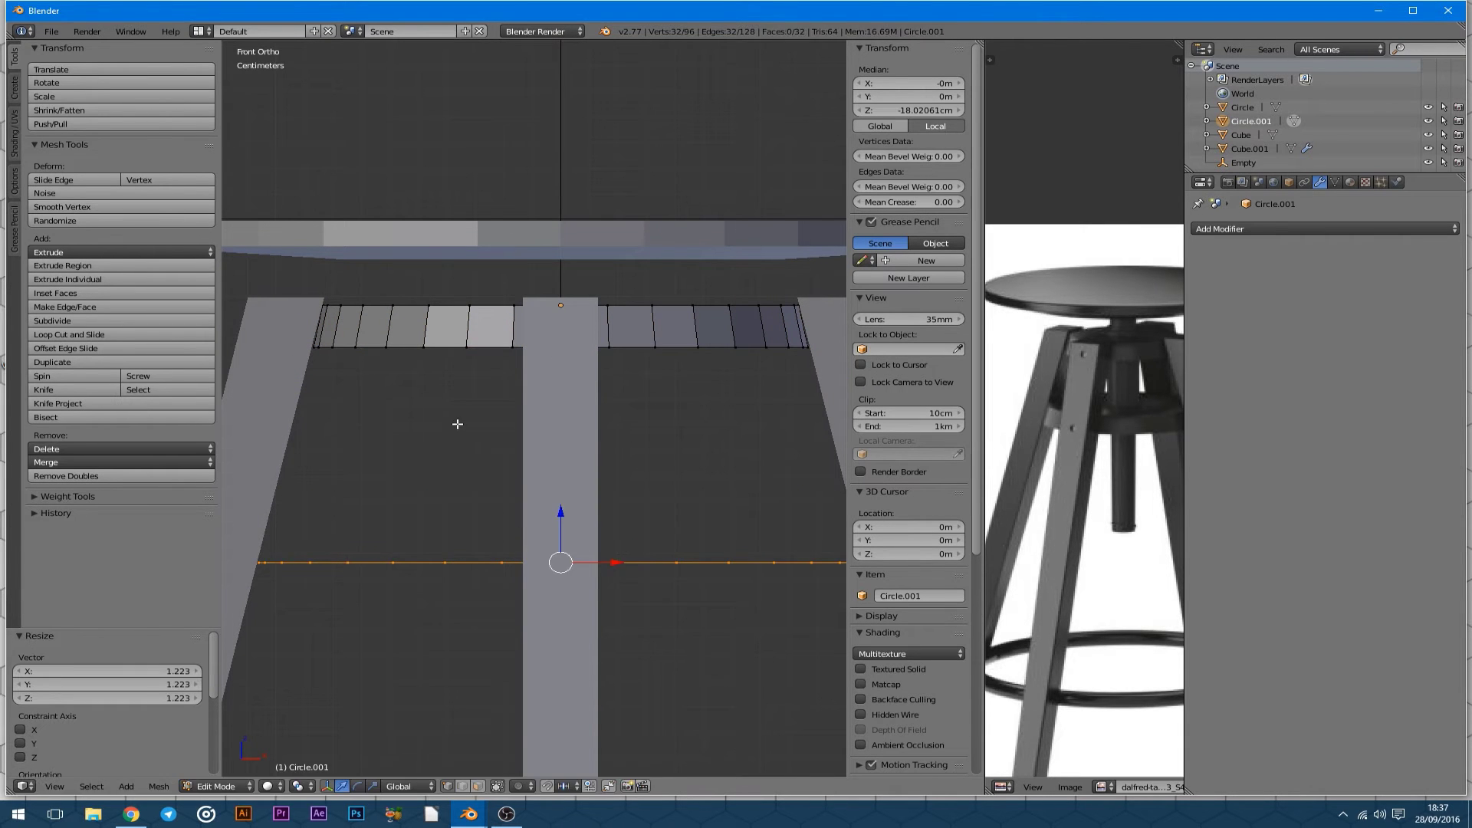
Enlarge the footrest ring slightly, about 1.004, and view the whole stool.
{"action": "left_click", "coordinate": [420, 465]}
{"action": "scroll", "coordinate": [572, 447], "scroll_direction": "up", "scroll_amount": 5}
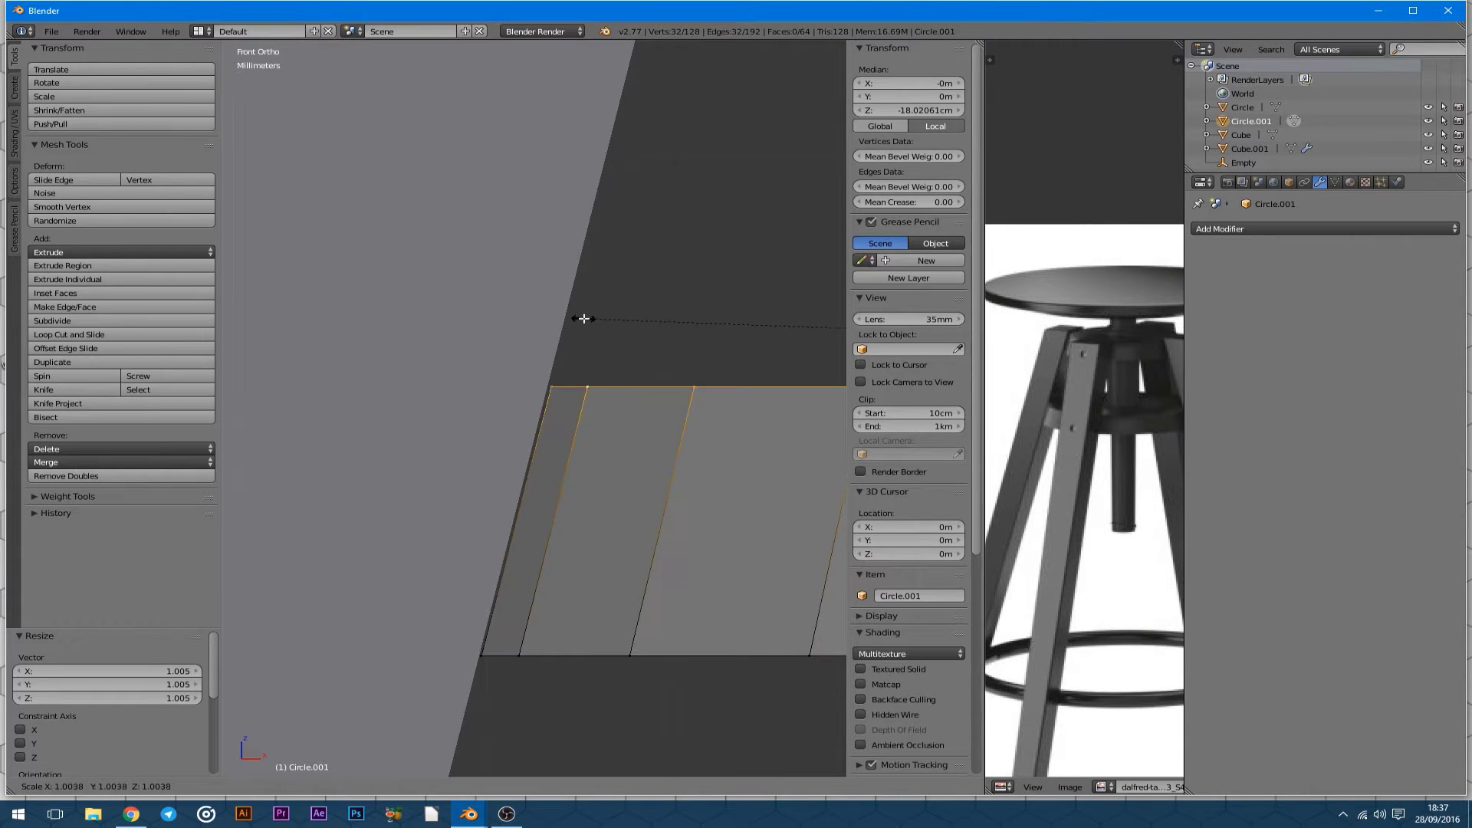
{"action": "left_click", "coordinate": [583, 318]}
{"action": "scroll", "coordinate": [582, 319], "scroll_direction": "down", "scroll_amount": 5}
{"action": "mouse_move", "coordinate": [583, 318]}
{"action": "middle_mouse_down"}
{"action": "mouse_move", "coordinate": [491, 383]}
{"action": "mouse_move", "coordinate": [539, 312]}
{"action": "mouse_move", "coordinate": [491, 361]}
{"action": "middle_mouse_up"}
{"action": "scroll", "coordinate": [457, 418], "scroll_direction": "down", "scroll_amount": 1}
{"action": "left_click_drag", "start_coordinate": [1184, 460], "coordinate": [1292, 460]}
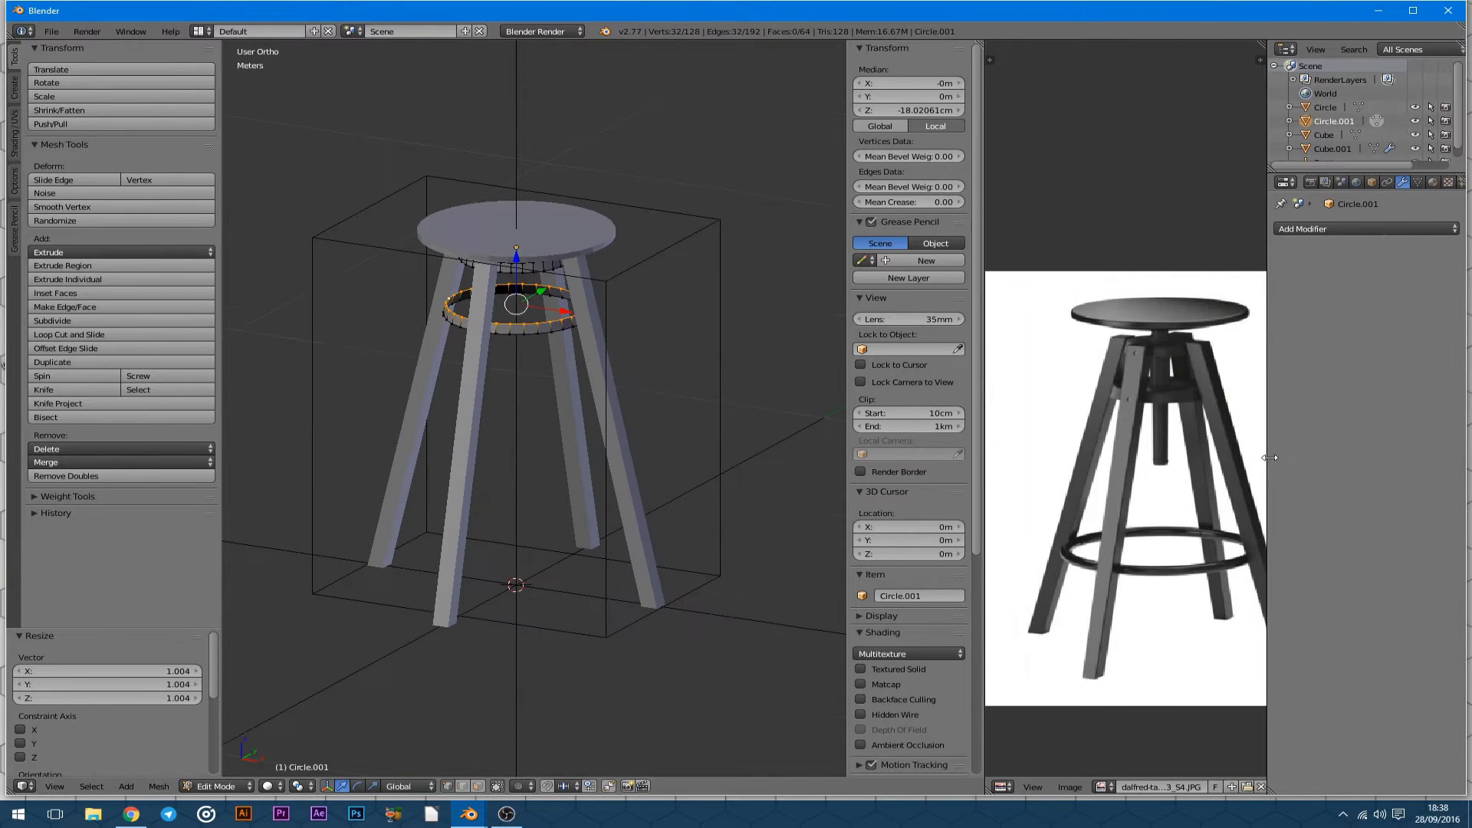
{"action": "middle_click_drag", "start_coordinate": [491, 360], "coordinate": [460, 429]}
{"action": "key", "text": "Tab"}
{"action": "right_click", "coordinate": [456, 567]}
{"action": "key", "text": "Tab"}
{"action": "mouse_move", "coordinate": [474, 603]}
{"action": "middle_mouse_down"}
{"action": "mouse_move", "coordinate": [506, 537]}
{"action": "mouse_move", "coordinate": [694, 483]}
{"action": "mouse_move", "coordinate": [520, 469]}
{"action": "middle_mouse_up"}
Move the leg's vertices along Y and select the leg's top end.
{"action": "key", "text": "g"}
{"action": "key", "text": "y"}
{"action": "left_click", "coordinate": [460, 548]}
{"action": "scroll", "coordinate": [460, 548], "scroll_direction": "down", "scroll_amount": 2}
{"action": "scroll", "coordinate": [563, 506], "scroll_direction": "up", "scroll_amount": 3}
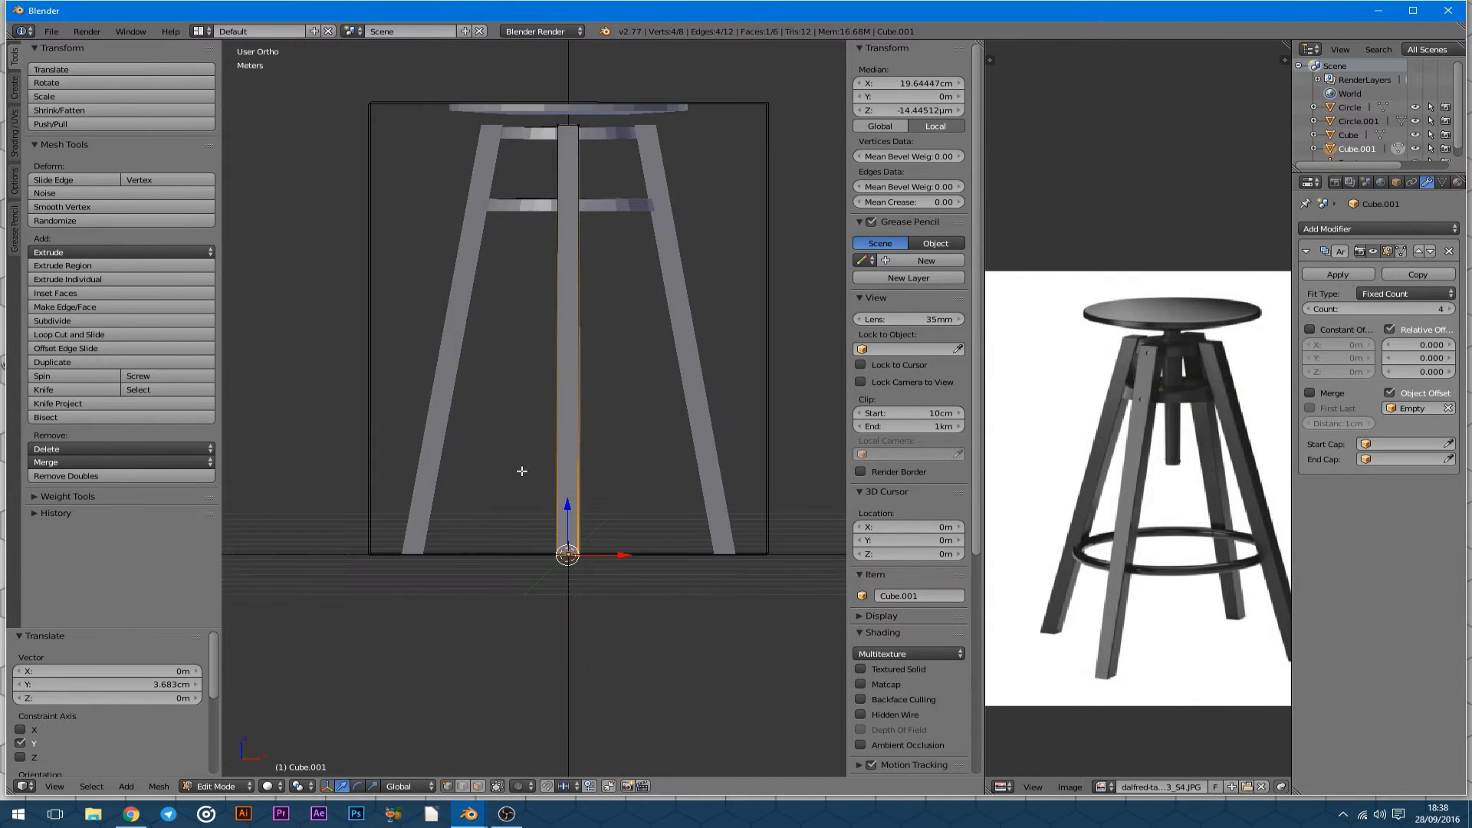
{"action": "right_click", "coordinate": [566, 123]}
{"action": "scroll", "coordinate": [566, 122], "scroll_direction": "up", "scroll_amount": 2}
{"action": "middle_click_drag", "start_coordinate": [566, 153], "coordinate": [607, 152]}
{"action": "scroll", "coordinate": [608, 151], "scroll_direction": "up", "scroll_amount": 3}
{"action": "scroll", "coordinate": [682, 226], "scroll_direction": "down", "scroll_amount": 5}
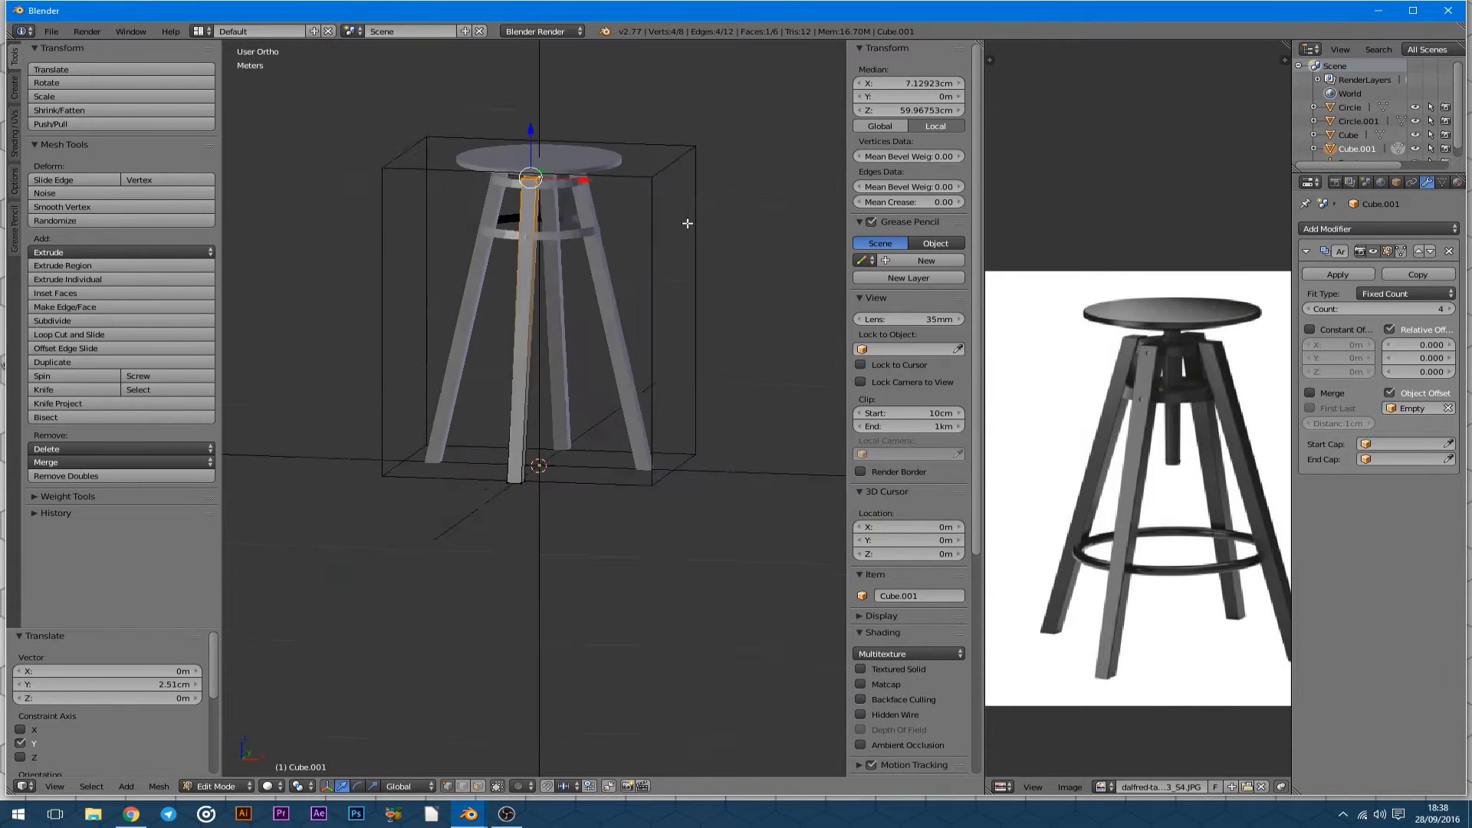
{"action": "scroll", "coordinate": [682, 226], "scroll_direction": "up", "scroll_amount": 5}
Narrow the leg to 0.879 along X so it tapers toward the floor.
{"action": "key", "text": "s"}
{"action": "key", "text": "x"}
{"action": "scroll", "coordinate": [674, 230], "scroll_direction": "down", "scroll_amount": 3}
{"action": "right_click", "coordinate": [523, 691]}
{"action": "key", "text": "Tab"}
{"action": "scroll", "coordinate": [598, 500], "scroll_direction": "down", "scroll_amount": 4}
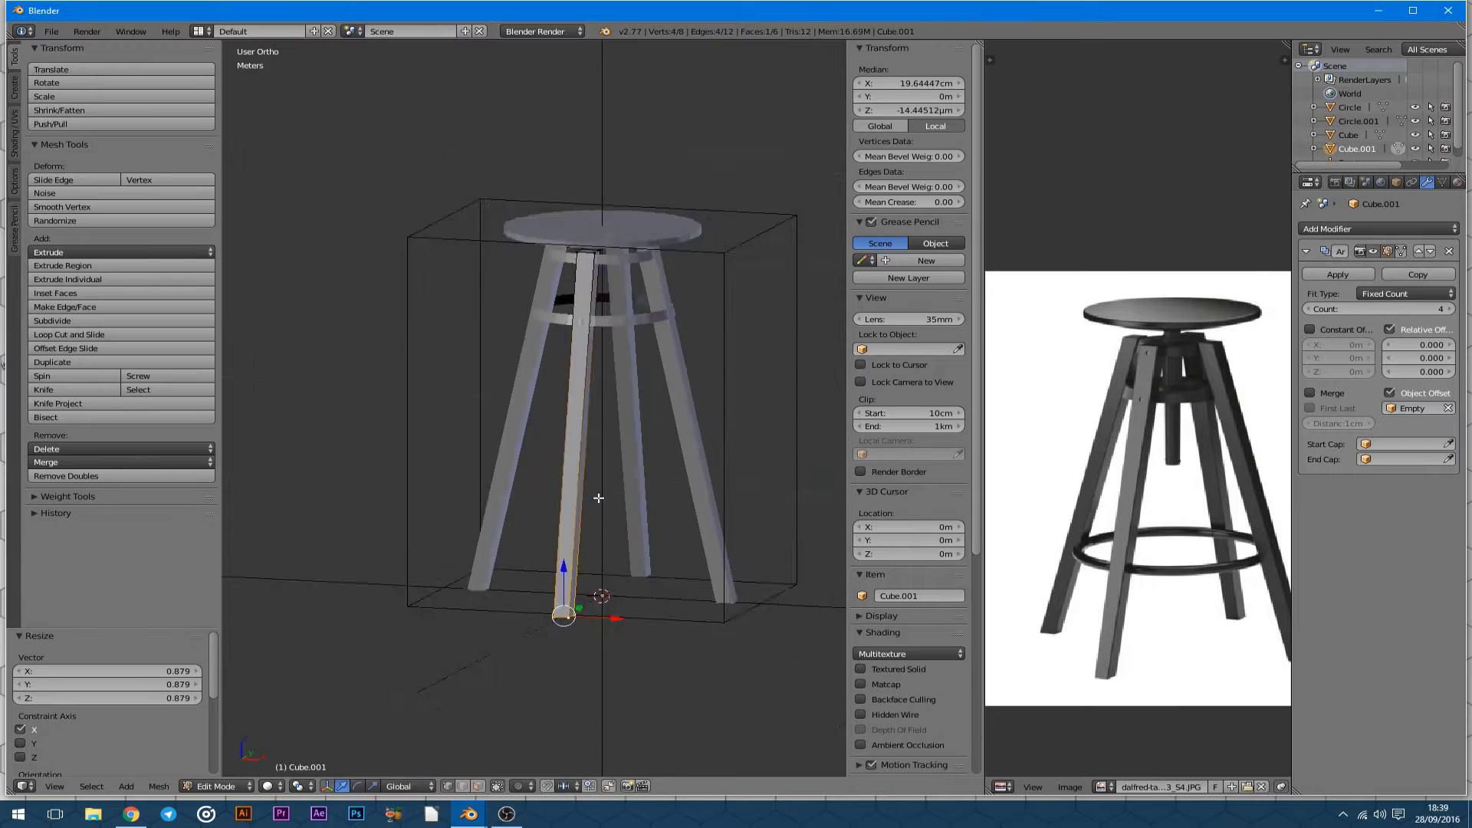
{"action": "scroll", "coordinate": [598, 500], "scroll_direction": "up", "scroll_amount": 4}
Select the ring brace in front view and pick one of its edge loops.
{"action": "right_click", "coordinate": [502, 354]}
{"action": "key", "text": "Tab"}
{"action": "scroll", "coordinate": [501, 353], "scroll_direction": "up", "scroll_amount": 2}
{"action": "key", "text": "KP_1"}
{"action": "scroll", "coordinate": [444, 279], "scroll_direction": "up", "scroll_amount": 3}
{"action": "right_click", "coordinate": [443, 280], "text": "alt"}
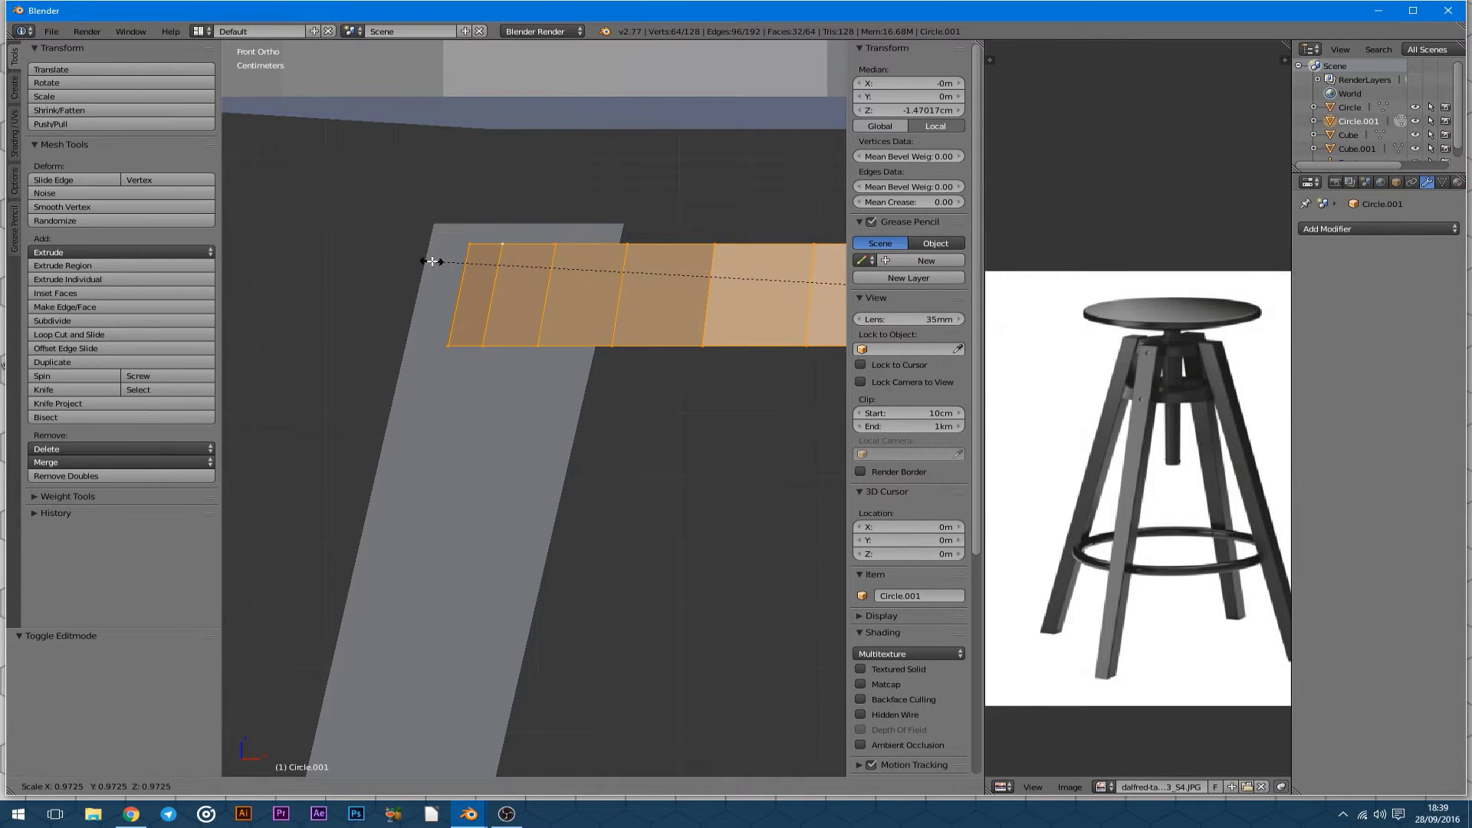
Scale down the ring's inner edge loop to shrink its opening.
{"action": "left_click", "coordinate": [600, 298]}
{"action": "scroll", "coordinate": [642, 341], "scroll_direction": "up", "scroll_amount": 2}
{"action": "left_click", "coordinate": [623, 340]}
{"action": "scroll", "coordinate": [537, 402], "scroll_direction": "down", "scroll_amount": 3}
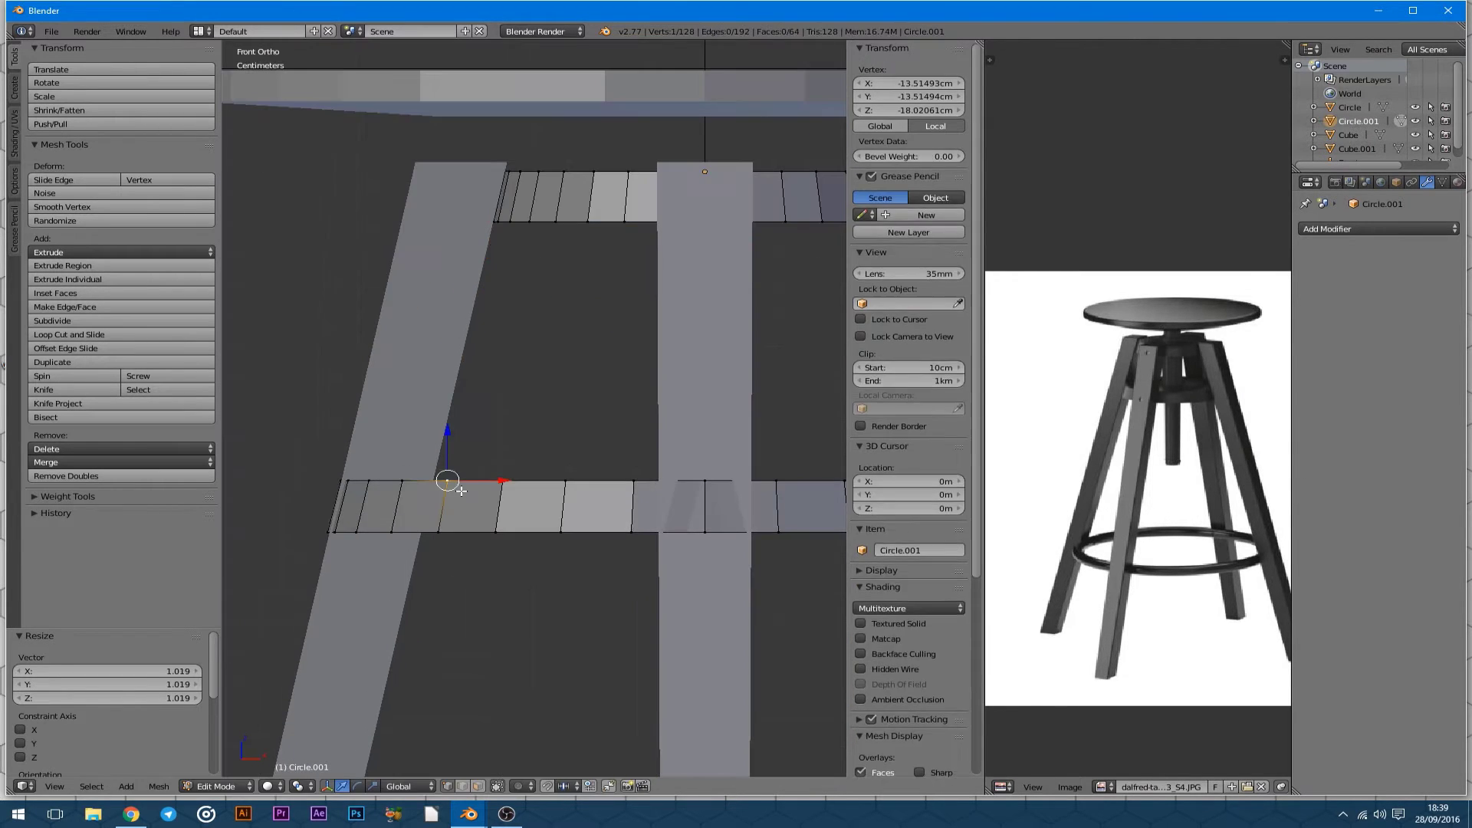
{"action": "scroll", "coordinate": [450, 410], "scroll_direction": "up", "scroll_amount": 3}
{"action": "scroll", "coordinate": [542, 298], "scroll_direction": "down", "scroll_amount": 4}
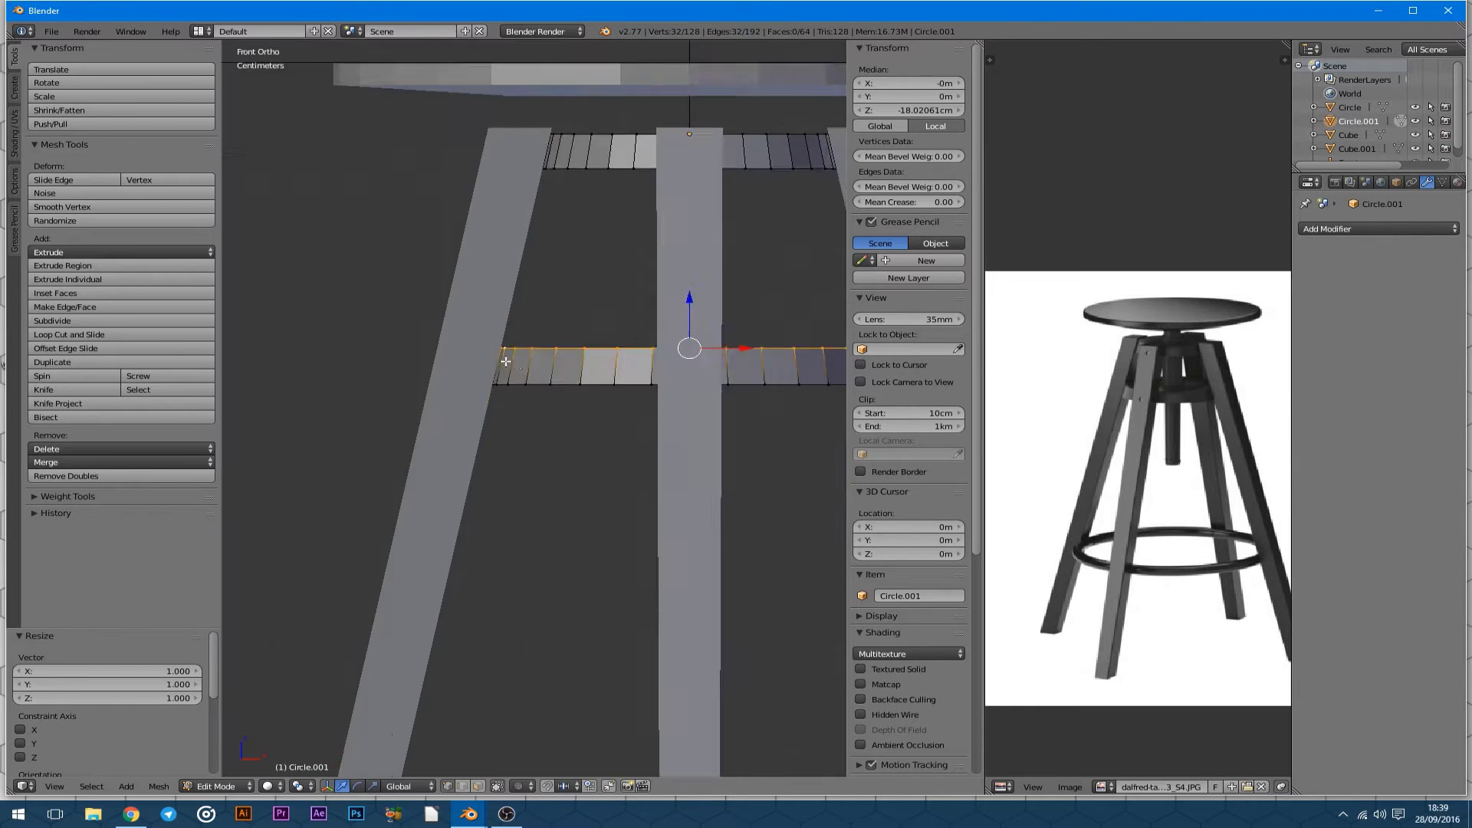
{"action": "middle_click_drag", "start_coordinate": [542, 307], "coordinate": [567, 360]}
{"action": "scroll", "coordinate": [600, 375], "scroll_direction": "up", "scroll_amount": 3}
Merge the inner loop At Center to close the ring into a solid disc.
{"action": "key", "text": "alt+m"}
{"action": "left_click", "coordinate": [601, 375]}
{"action": "key", "text": "ctrl+z"}
{"action": "key", "text": "ctrl+z"}
{"action": "middle_click_drag", "start_coordinate": [483, 487], "coordinate": [460, 203]}
{"action": "key", "text": "alt+m"}
{"action": "left_click", "coordinate": [452, 212]}
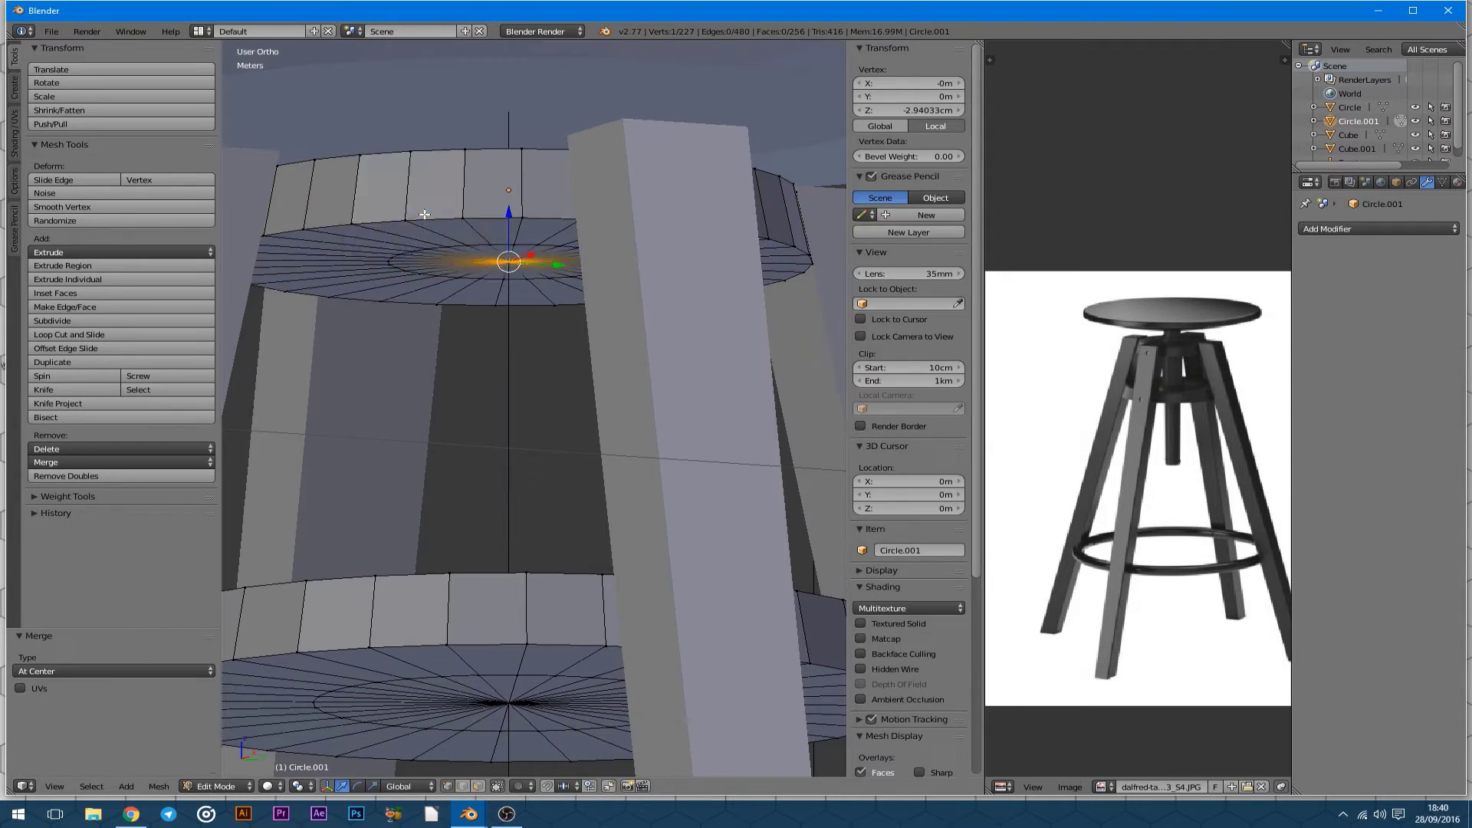
{"action": "scroll", "coordinate": [383, 306], "scroll_direction": "down", "scroll_amount": 3}
{"action": "scroll", "coordinate": [278, 266], "scroll_direction": "up", "scroll_amount": 3}
Add a level-2 Subdivision Surface modifier to Circle.001.
{"action": "left_click", "coordinate": [436, 244]}
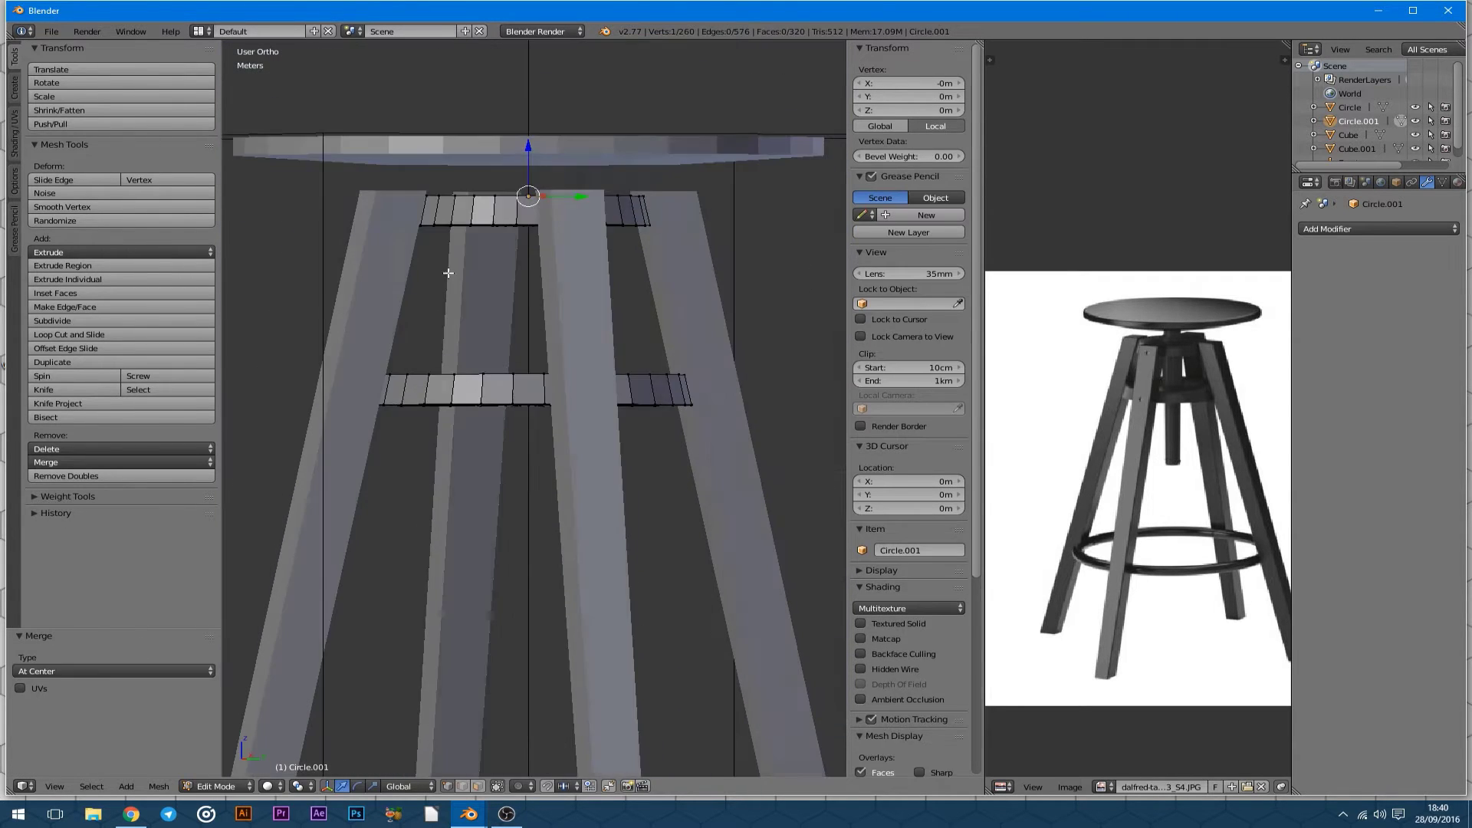
{"action": "key", "text": "Tab"}
{"action": "left_click", "coordinate": [1378, 228]}
{"action": "left_click", "coordinate": [1134, 433]}
{"action": "key", "text": "Tab"}
Bevel the outer edge loop of the disc rim.
{"action": "scroll", "coordinate": [476, 191], "scroll_direction": "down", "scroll_amount": 3}
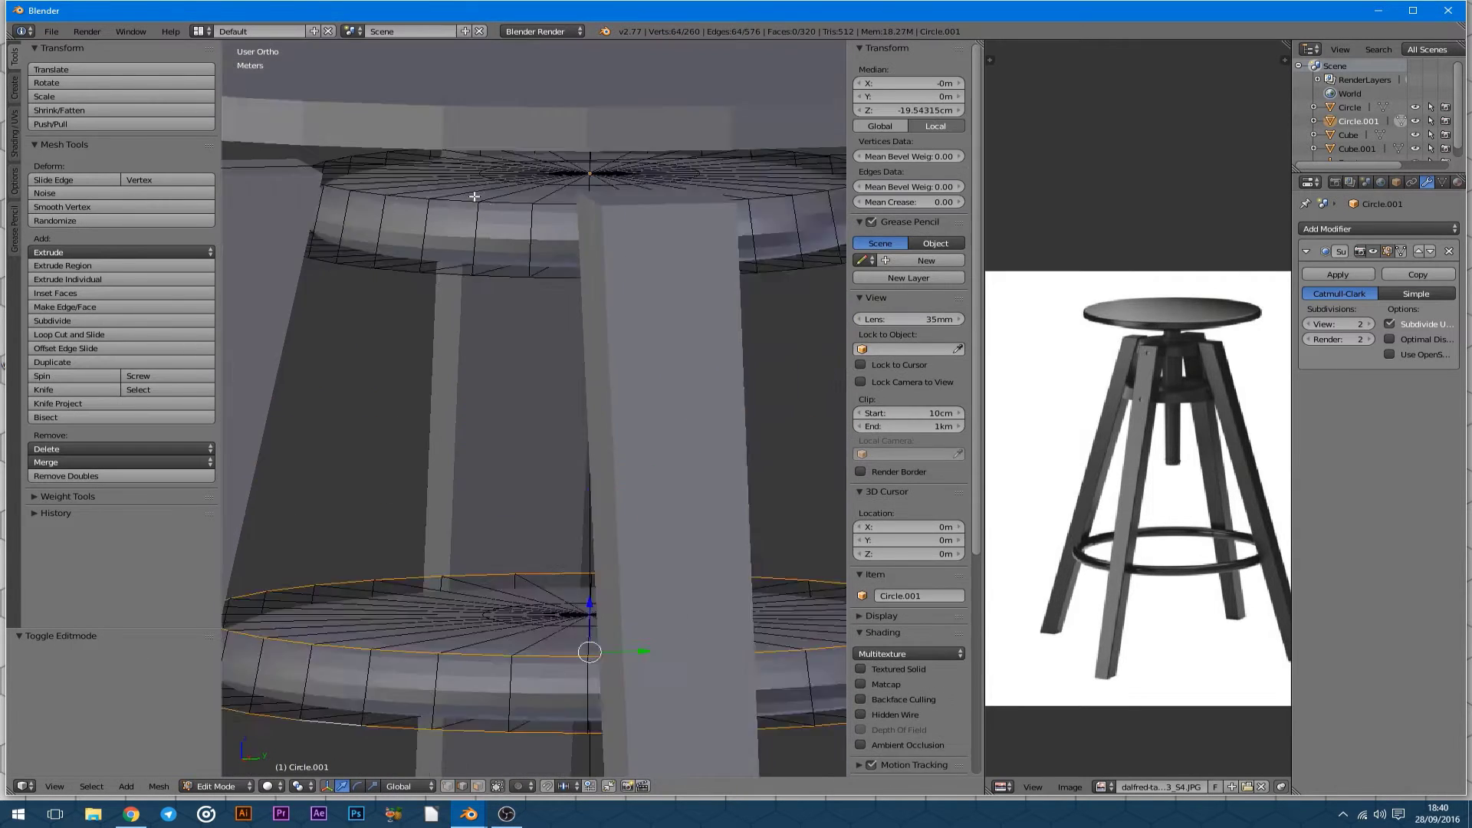
{"action": "scroll", "coordinate": [407, 305], "scroll_direction": "up", "scroll_amount": 3}
{"action": "scroll", "coordinate": [453, 285], "scroll_direction": "up", "scroll_amount": 2}
{"action": "left_click", "coordinate": [453, 282], "text": "alt"}
{"action": "key", "text": "ctrl+b"}
{"action": "left_click", "coordinate": [436, 460]}
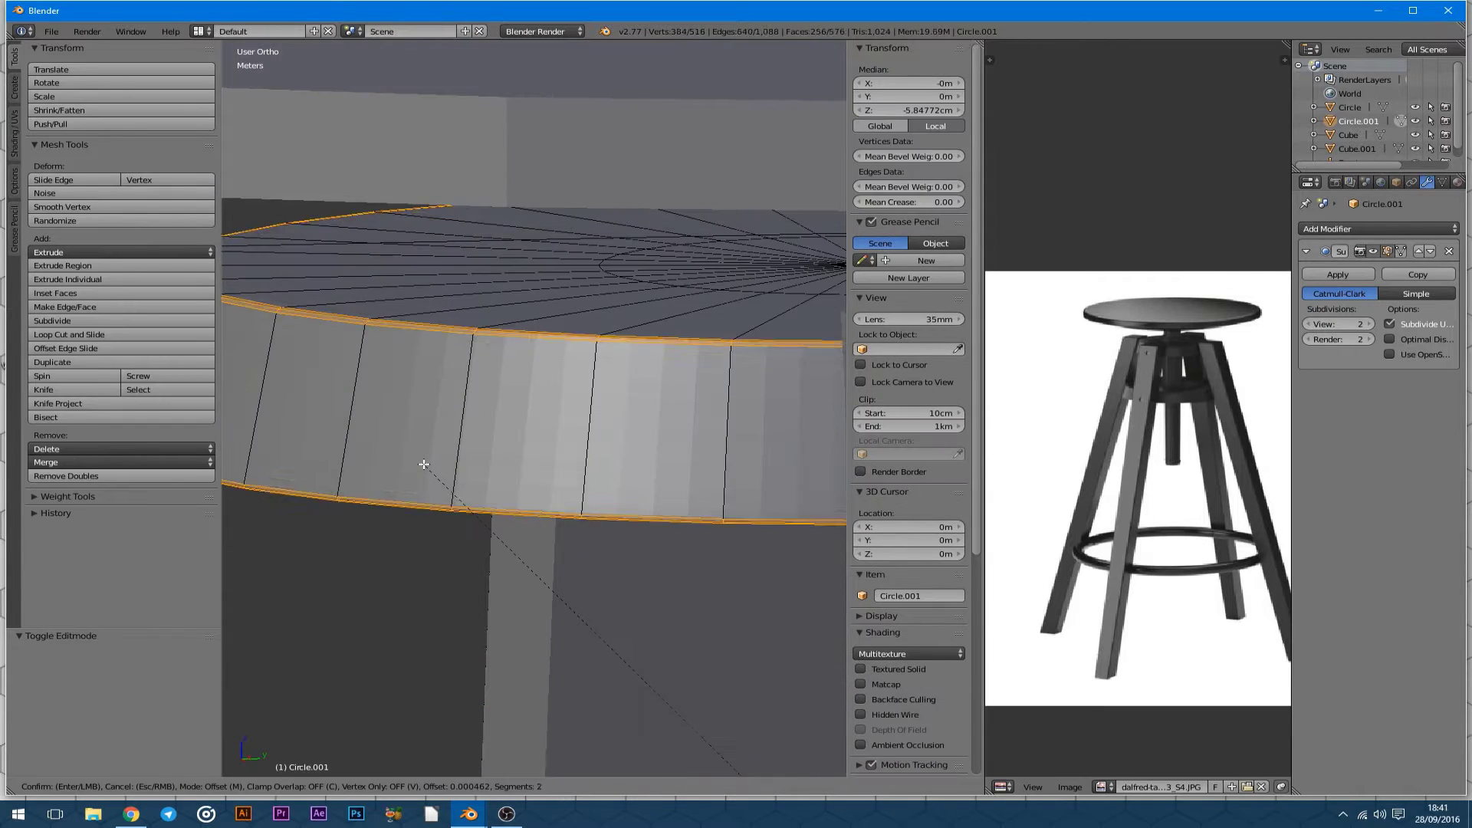
{"action": "key", "text": "Tab"}
Give the seat disc a Subdivision Surface modifier with viewport level 1.
{"action": "scroll", "coordinate": [460, 384], "scroll_direction": "down", "scroll_amount": 3}
{"action": "right_click", "coordinate": [537, 230]}
{"action": "left_click", "coordinate": [49, 249]}
{"action": "left_click", "coordinate": [1378, 228]}
{"action": "left_click", "coordinate": [1173, 458]}
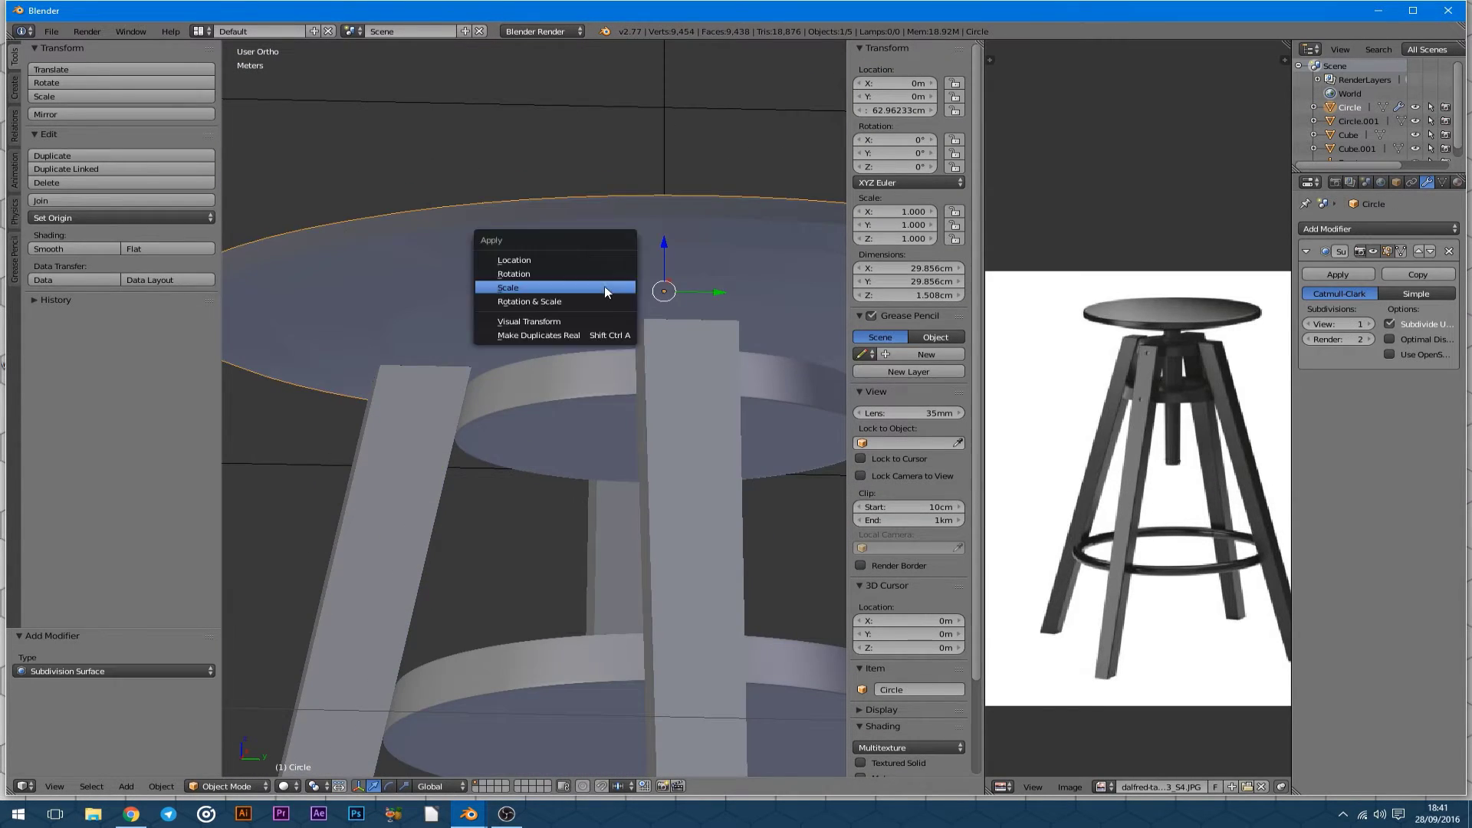
Apply the seat's scale and shade it smooth.
{"action": "key", "text": "Tab"}
{"action": "scroll", "coordinate": [396, 359], "scroll_direction": "up", "scroll_amount": 3}
{"action": "left_click", "coordinate": [395, 360], "text": "alt"}
{"action": "left_click", "coordinate": [388, 359]}
{"action": "scroll", "coordinate": [532, 414], "scroll_direction": "down", "scroll_amount": 3}
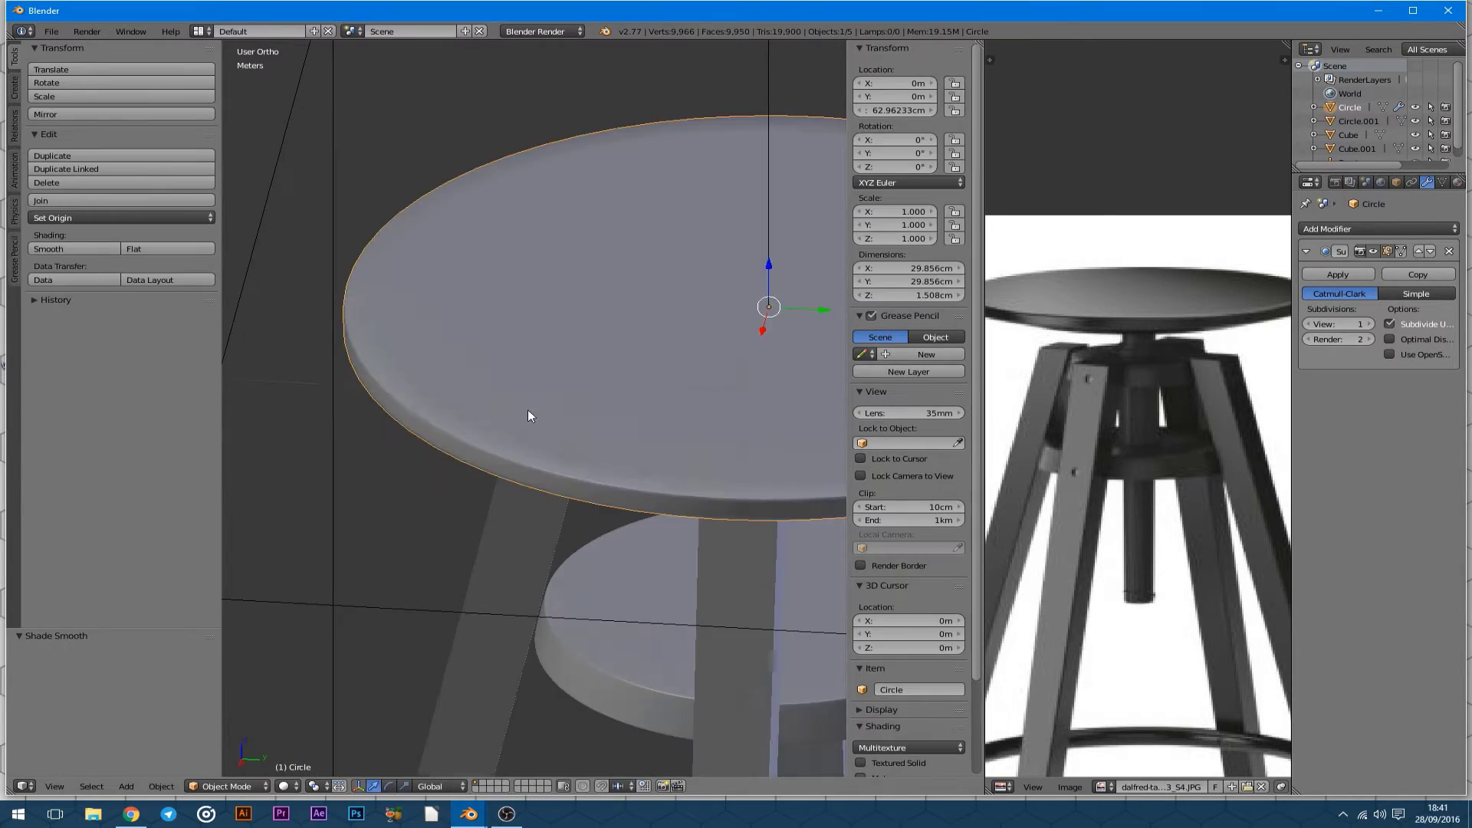
Add a loop cut and bevel near the seat rim to keep it crisp.
{"action": "key", "text": "ctrl+r"}
{"action": "double_click", "coordinate": [509, 401]}
{"action": "scroll", "coordinate": [309, 335], "scroll_direction": "up", "scroll_amount": 4}
{"action": "key", "text": "ctrl+b"}
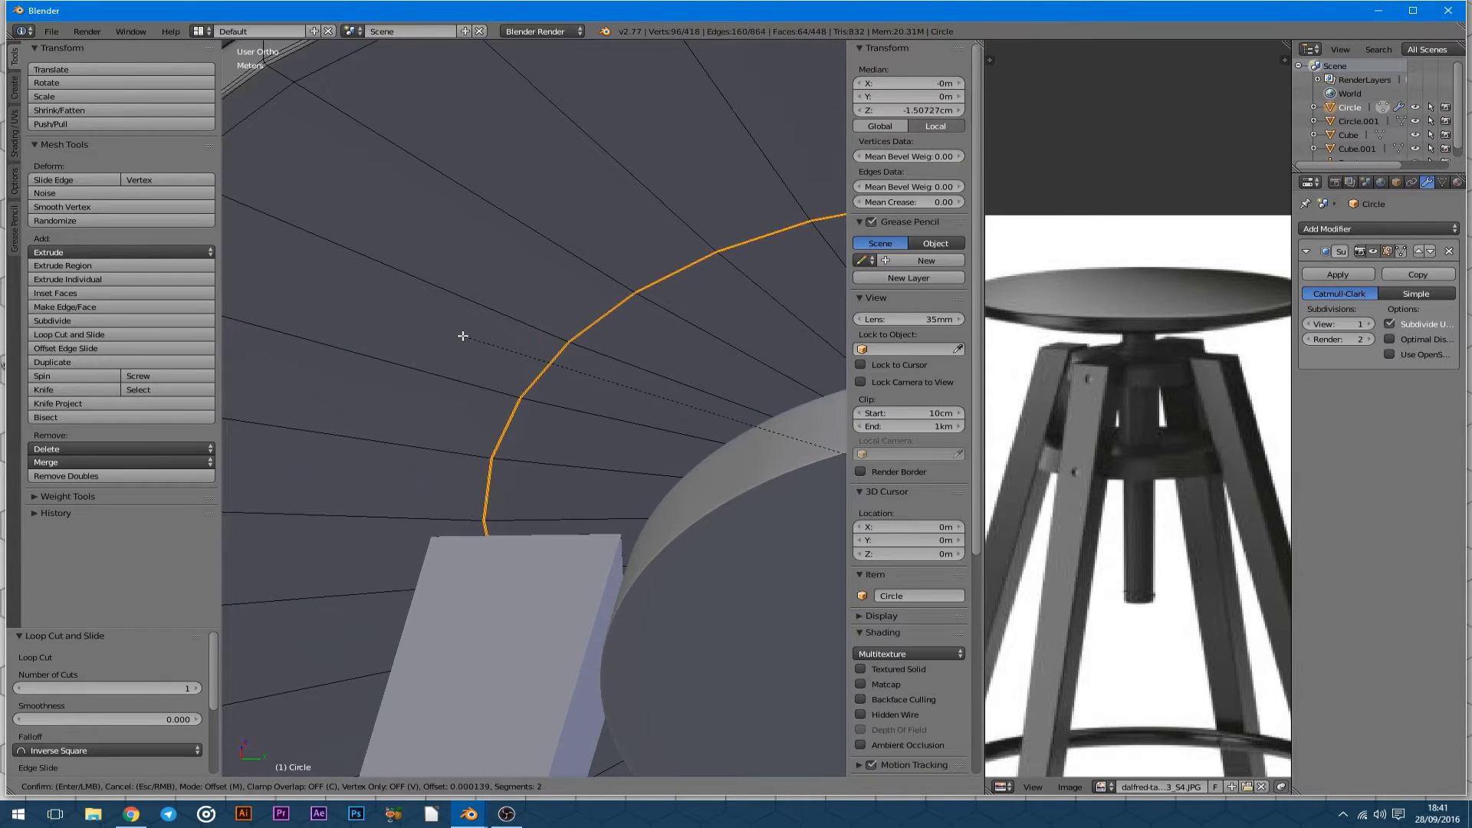
{"action": "left_click", "coordinate": [462, 335]}
{"action": "scroll", "coordinate": [573, 232], "scroll_direction": "down", "scroll_amount": 4}
{"action": "mouse_move", "coordinate": [574, 231]}
{"action": "middle_mouse_down"}
{"action": "mouse_move", "coordinate": [564, 322]}
{"action": "mouse_move", "coordinate": [476, 317]}
{"action": "middle_mouse_up"}
{"action": "scroll", "coordinate": [563, 322], "scroll_direction": "up", "scroll_amount": 1}
{"action": "key", "text": "Tab"}
{"action": "scroll", "coordinate": [576, 411], "scroll_direction": "up", "scroll_amount": 4}
Select a stool leg and add a vertical loop cut down its length.
{"action": "right_click", "coordinate": [491, 308]}
{"action": "key", "text": "Tab"}
{"action": "scroll", "coordinate": [548, 288], "scroll_direction": "up", "scroll_amount": 3}
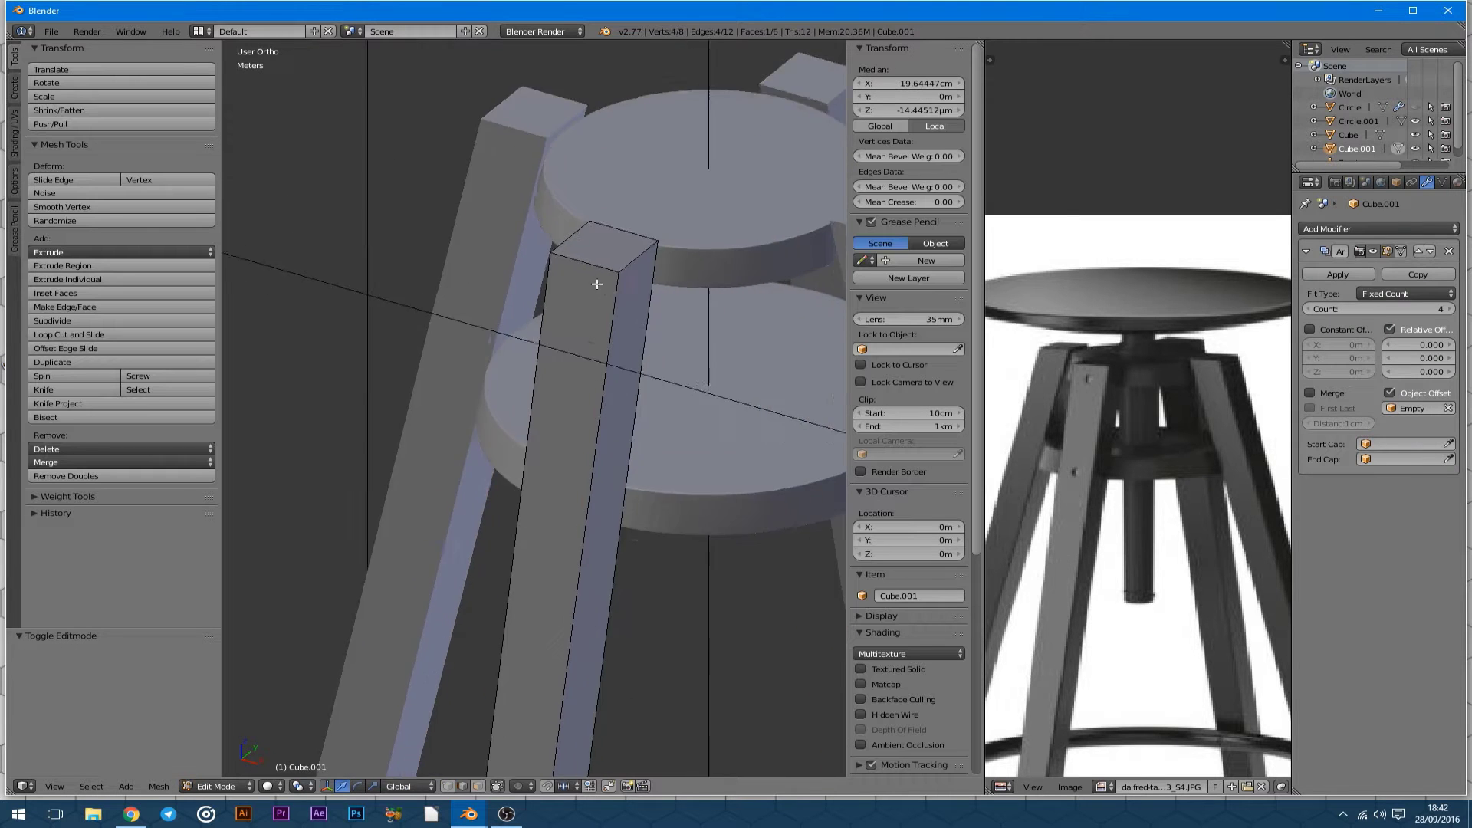
{"action": "scroll", "coordinate": [597, 284], "scroll_direction": "down", "scroll_amount": 4}
{"action": "scroll", "coordinate": [529, 253], "scroll_direction": "up", "scroll_amount": 4}
{"action": "key", "text": "ctrl+r"}
{"action": "double_click", "coordinate": [529, 253]}
{"action": "key", "text": "KP_1"}
{"action": "scroll", "coordinate": [646, 415], "scroll_direction": "up", "scroll_amount": 5}
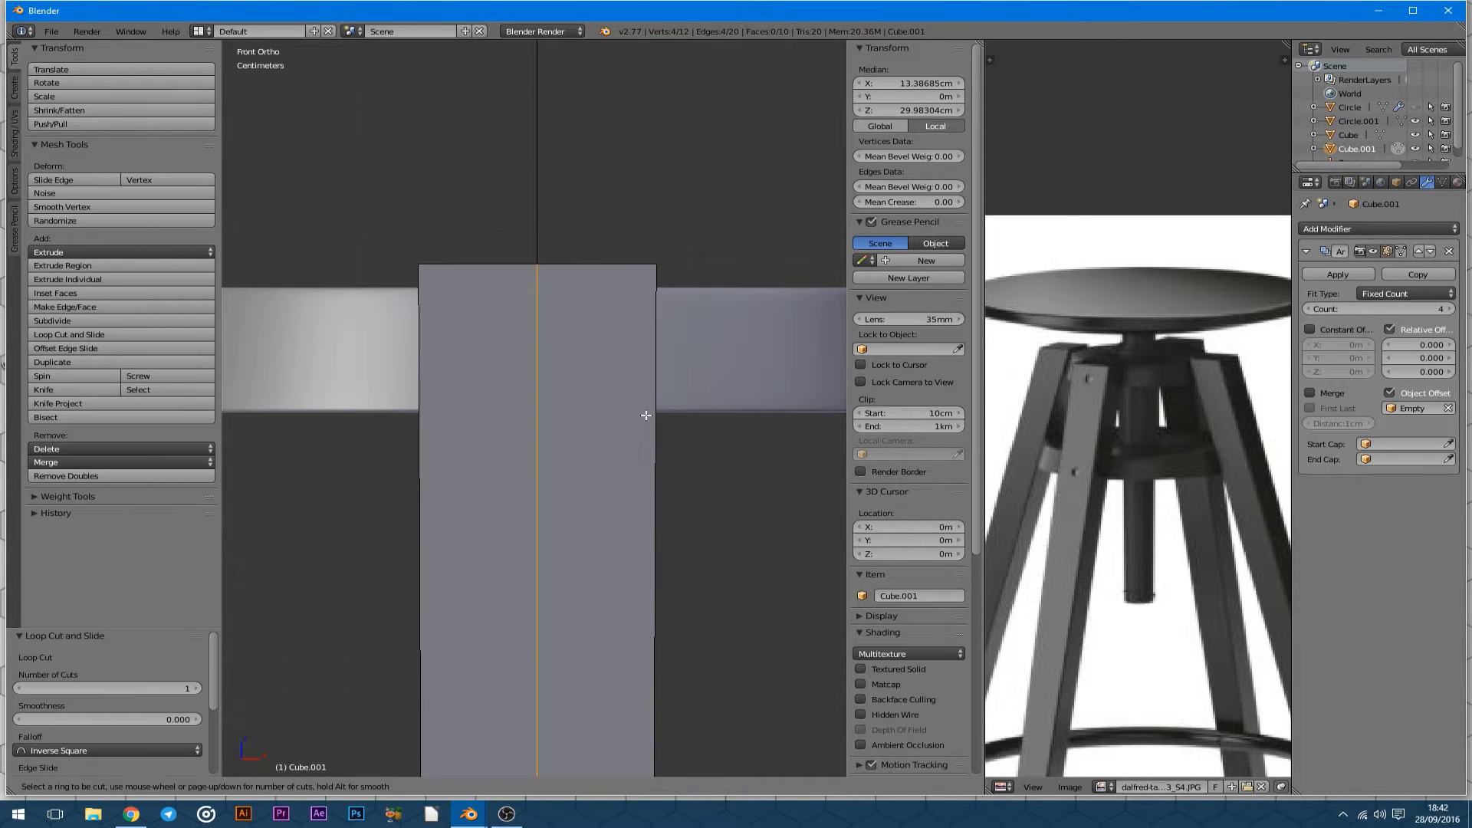
{"action": "left_click", "coordinate": [556, 400]}
{"action": "scroll", "coordinate": [556, 400], "scroll_direction": "down", "scroll_amount": 3}
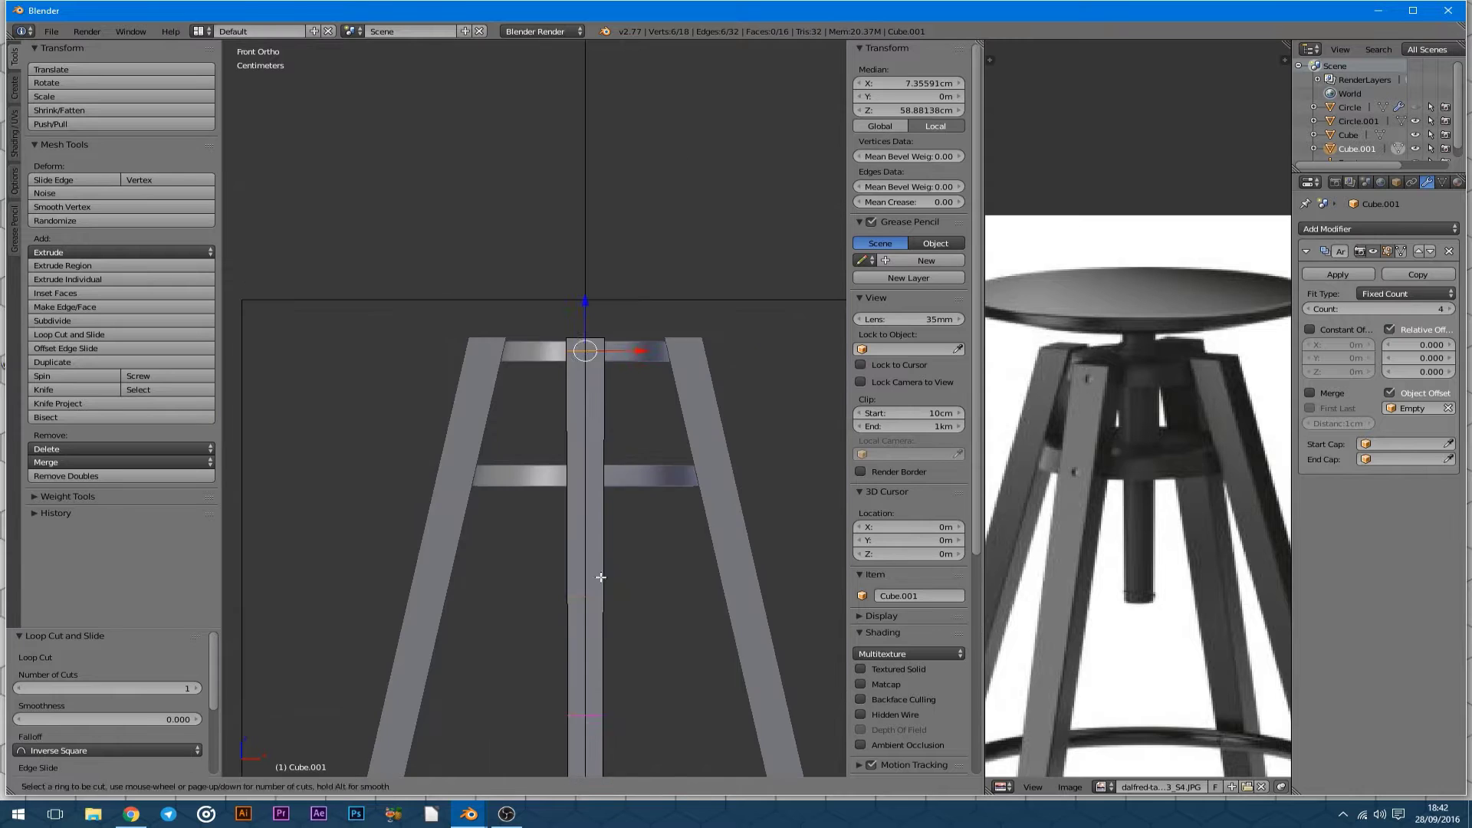
{"action": "scroll", "coordinate": [536, 429], "scroll_direction": "up", "scroll_amount": 4}
Bevel the leg's centre line into a narrow strip and extrude the hole face in place.
{"action": "key", "text": "ctrl+b"}
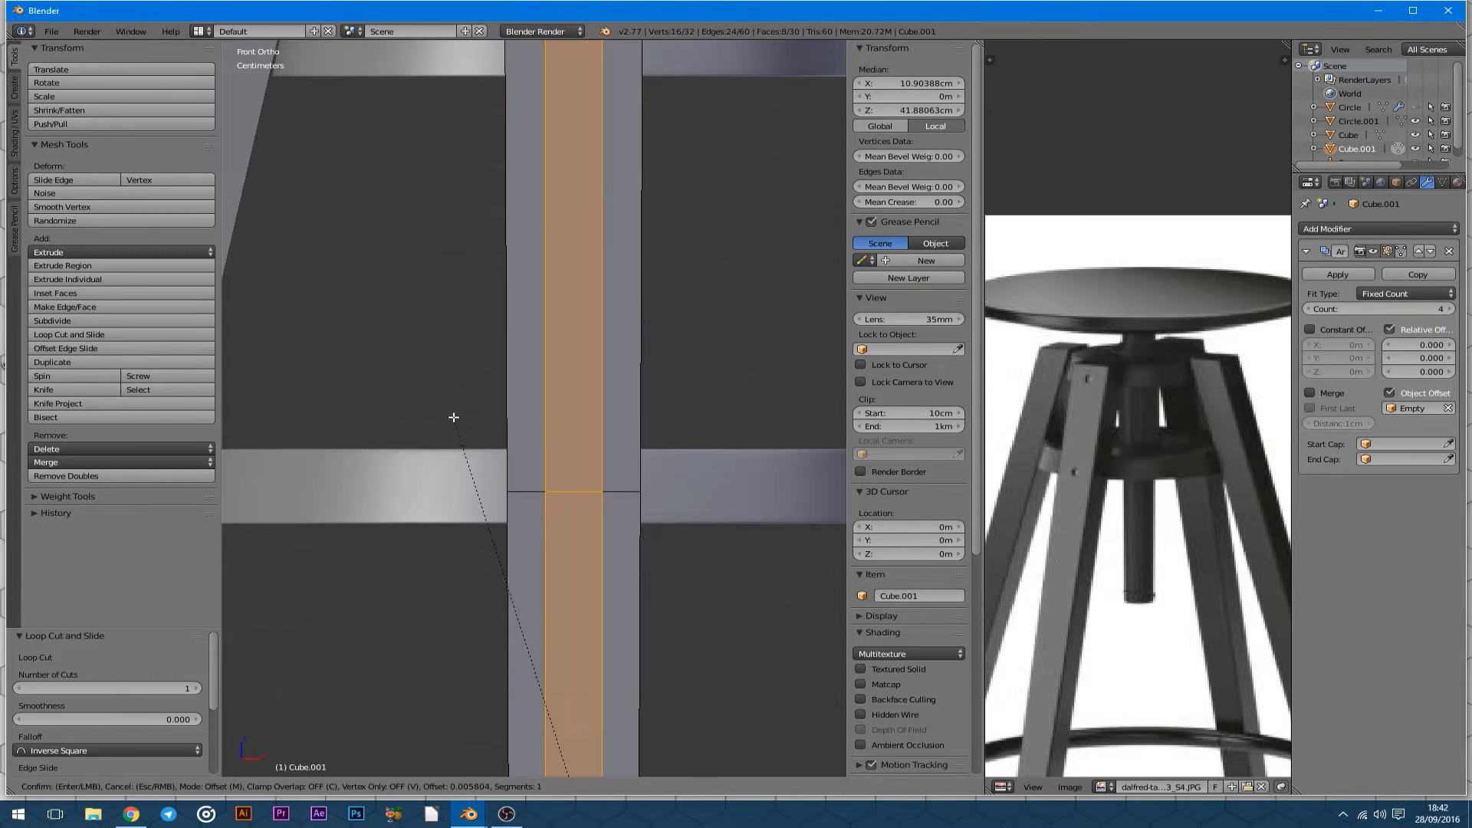
{"action": "left_click", "coordinate": [454, 417]}
{"action": "scroll", "coordinate": [490, 383], "scroll_direction": "down", "scroll_amount": 2}
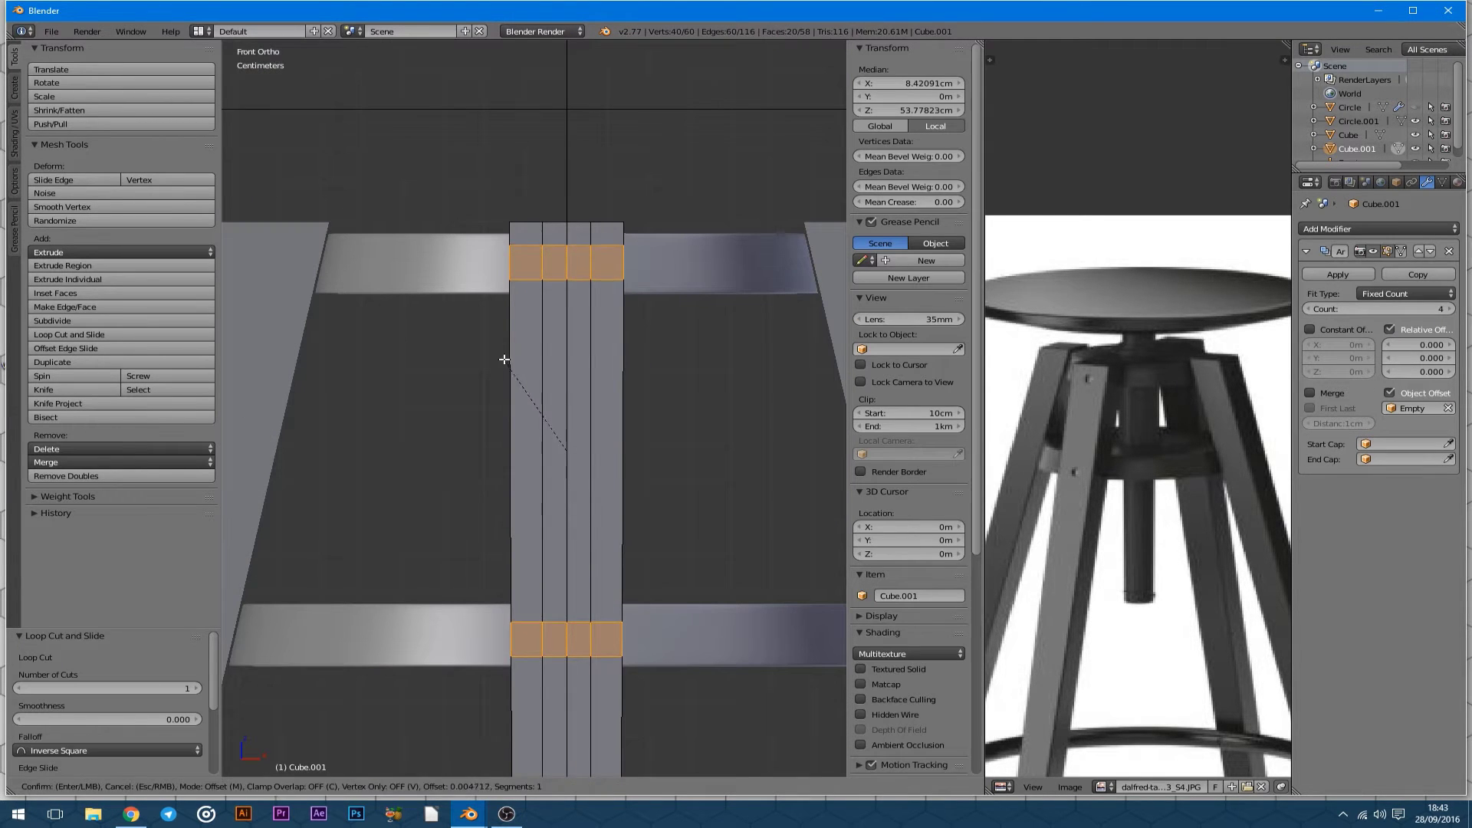
{"action": "left_click", "coordinate": [621, 272]}
{"action": "key", "text": "e"}
{"action": "key", "text": "KP_Decimal"}
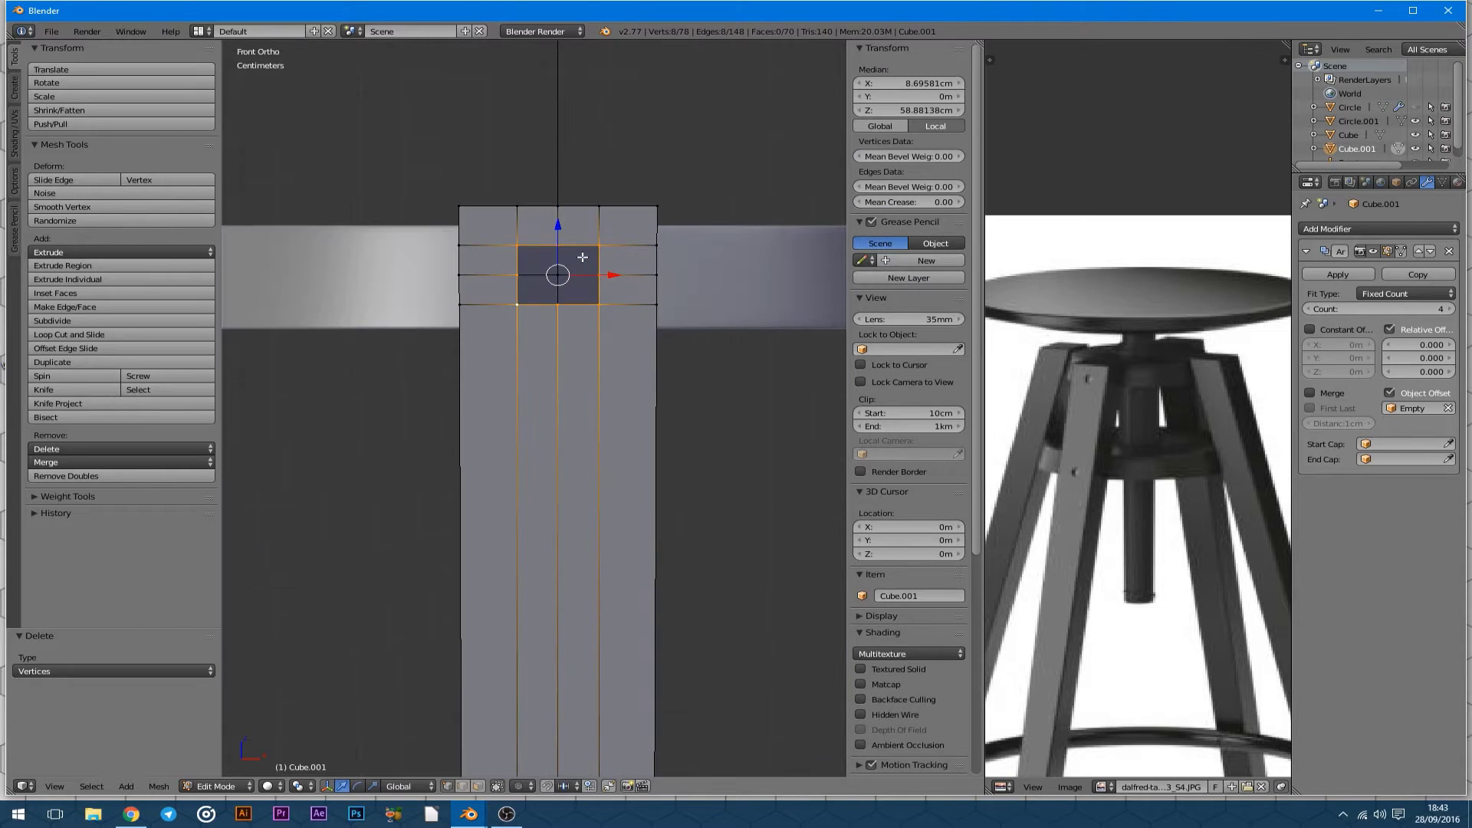
Enable LoopTools, shrink the hole outline to 0.514 and make it circular.
{"action": "left_click", "coordinate": [52, 31]}
{"action": "left_click", "coordinate": [115, 184]}
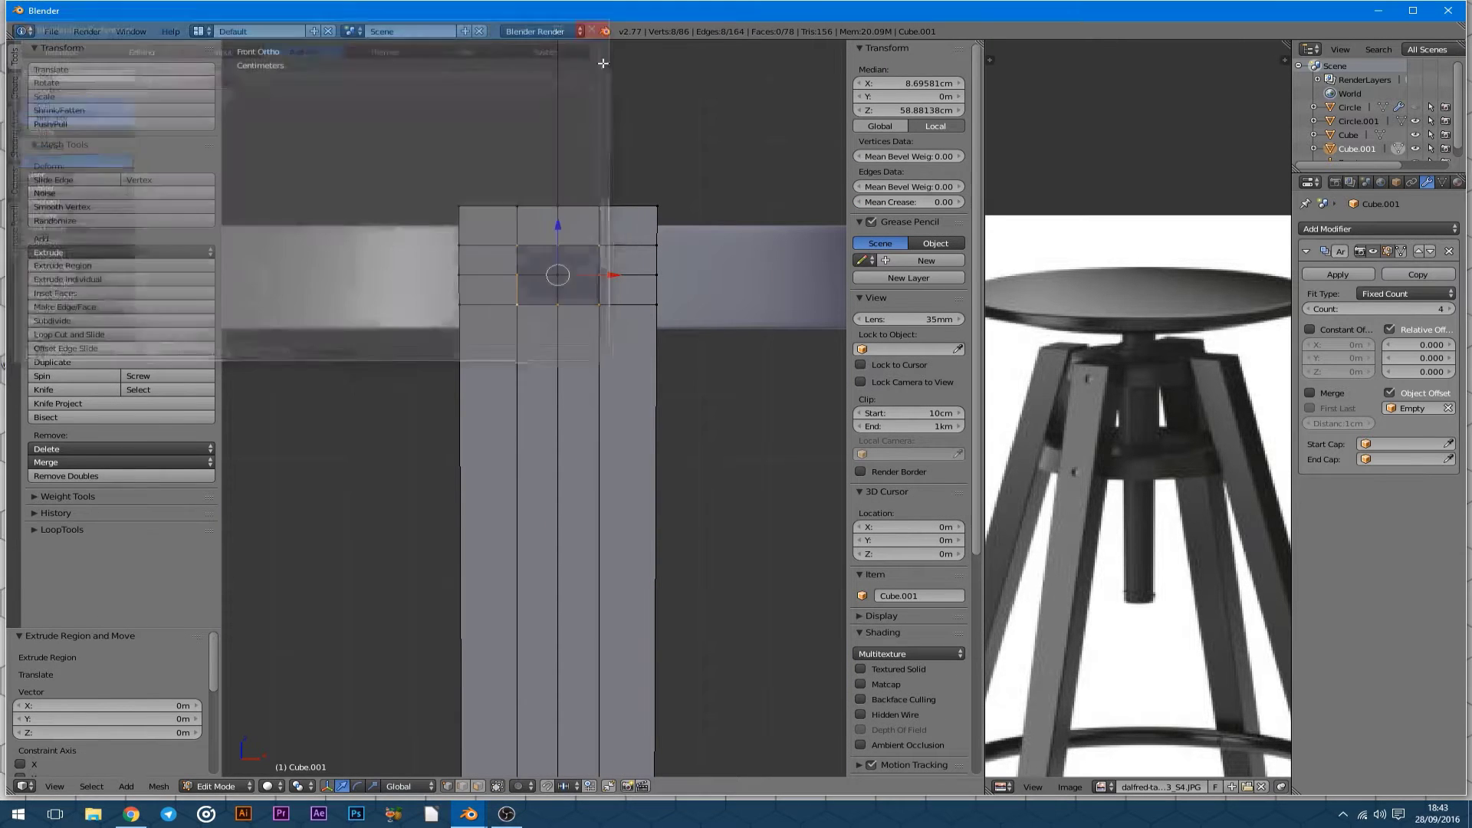
{"action": "key", "text": "s"}
{"action": "left_click", "coordinate": [631, 239]}
{"action": "scroll", "coordinate": [570, 500], "scroll_direction": "down", "scroll_amount": 2}
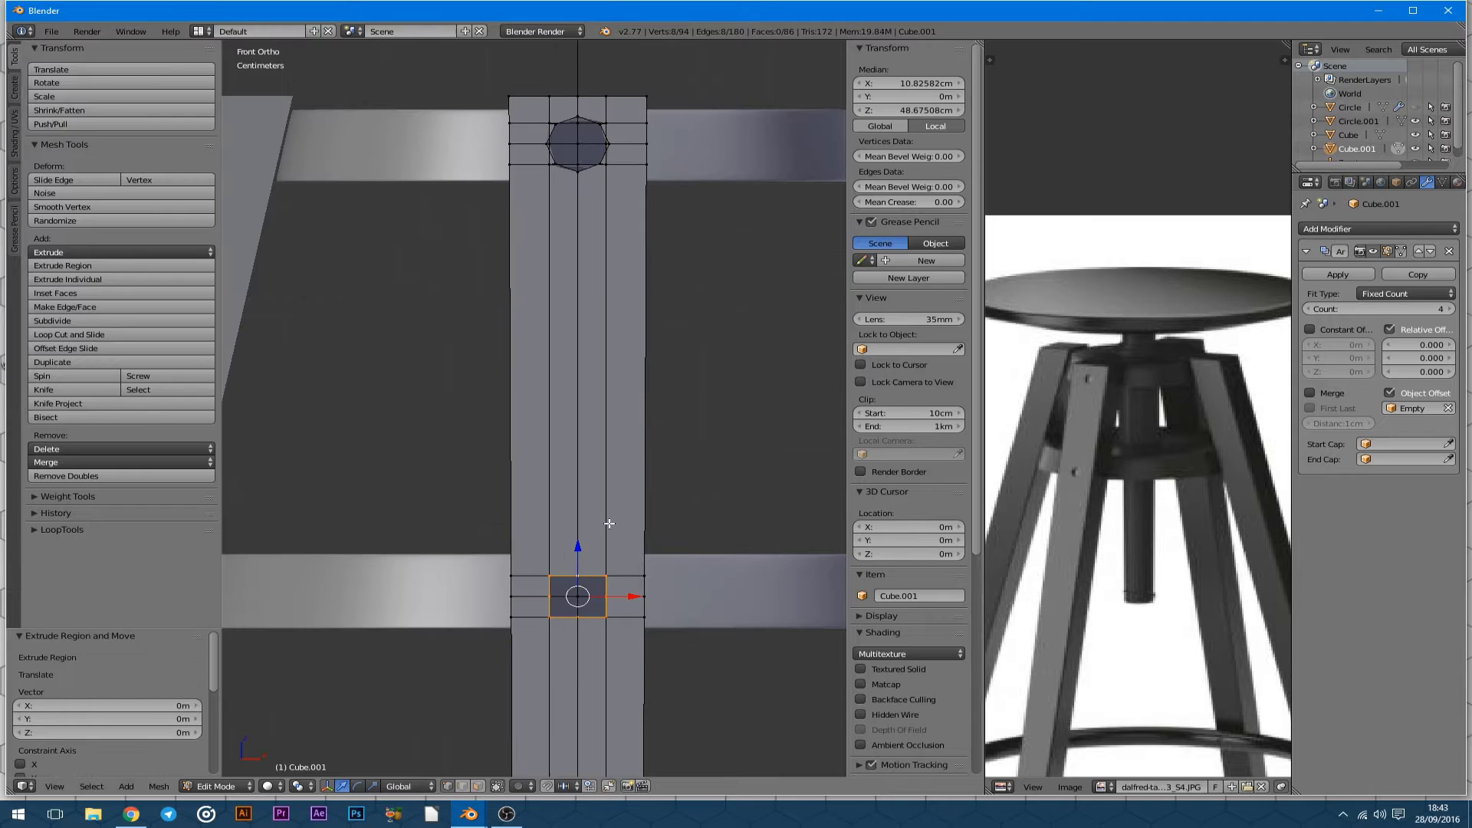
{"action": "left_click", "coordinate": [665, 458]}
{"action": "left_click", "coordinate": [659, 365]}
Extrude the hole faces inward to push the hole into the leg.
{"action": "mouse_move", "coordinate": [658, 366]}
{"action": "middle_mouse_down"}
{"action": "mouse_move", "coordinate": [450, 331]}
{"action": "mouse_move", "coordinate": [508, 426]}
{"action": "middle_mouse_up"}
{"action": "scroll", "coordinate": [508, 427], "scroll_direction": "up", "scroll_amount": 5}
{"action": "key", "text": "e"}
{"action": "right_click", "coordinate": [744, 314]}
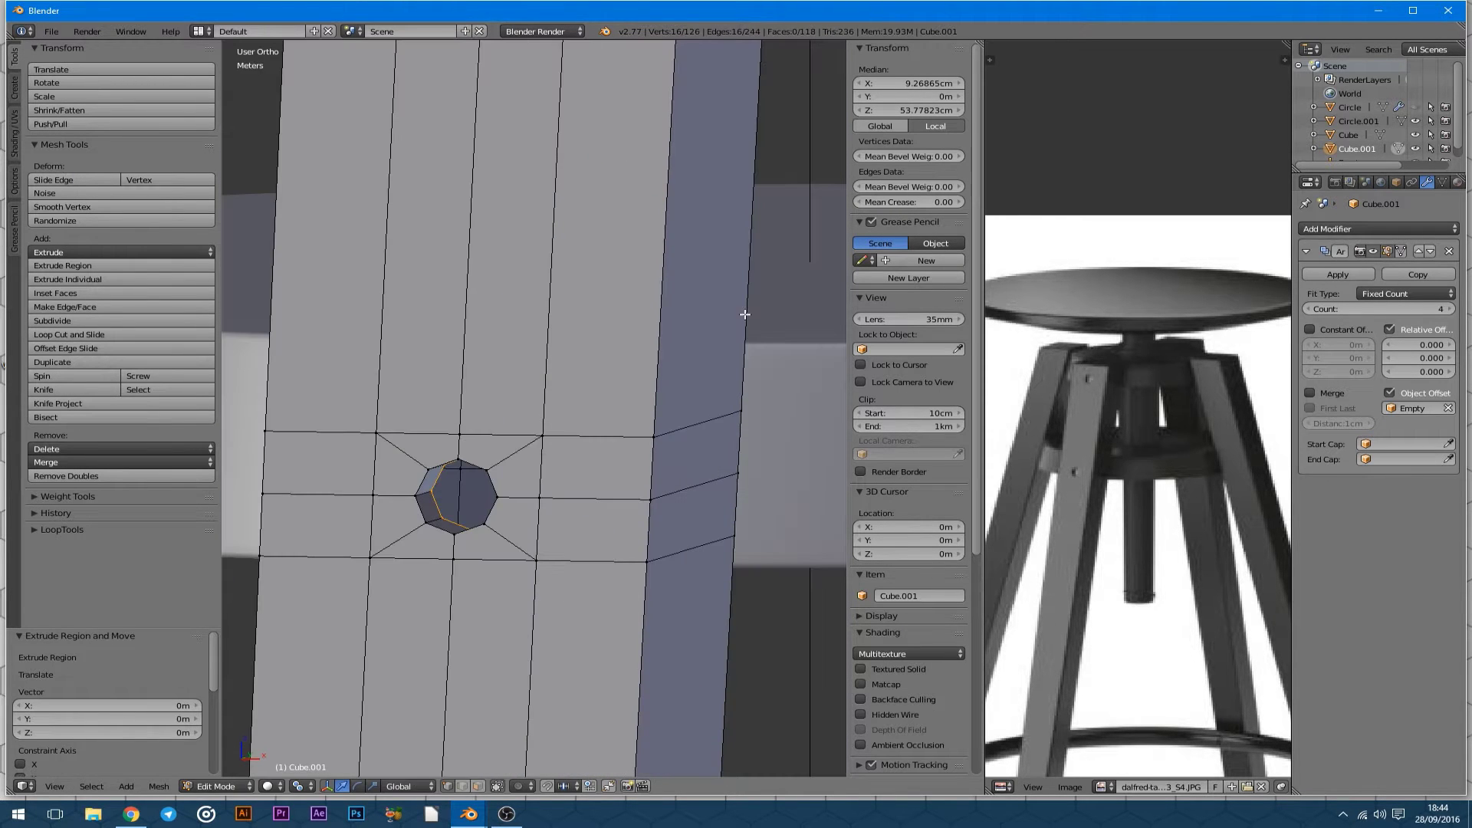
{"action": "left_click", "coordinate": [503, 769]}
{"action": "scroll", "coordinate": [503, 768], "scroll_direction": "down", "scroll_amount": 3}
Select the hole's inner edge loop and extrude it deeper.
{"action": "middle_click_drag", "start_coordinate": [503, 769], "coordinate": [631, 407]}
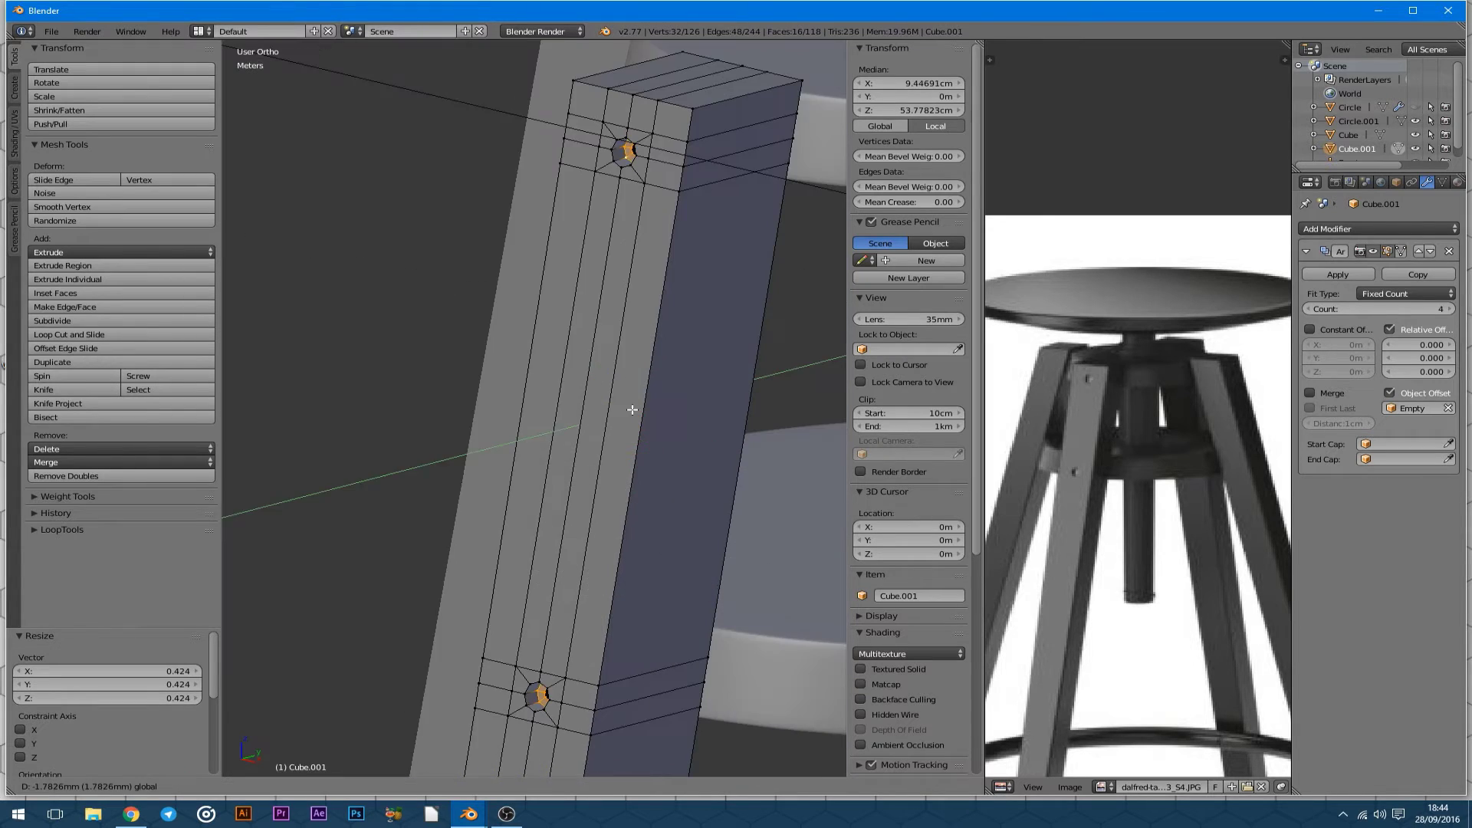
{"action": "scroll", "coordinate": [568, 517], "scroll_direction": "up", "scroll_amount": 4}
{"action": "middle_click_drag", "start_coordinate": [568, 517], "coordinate": [624, 308]}
{"action": "scroll", "coordinate": [623, 307], "scroll_direction": "up", "scroll_amount": 2}
{"action": "right_click", "coordinate": [623, 308], "text": "alt"}
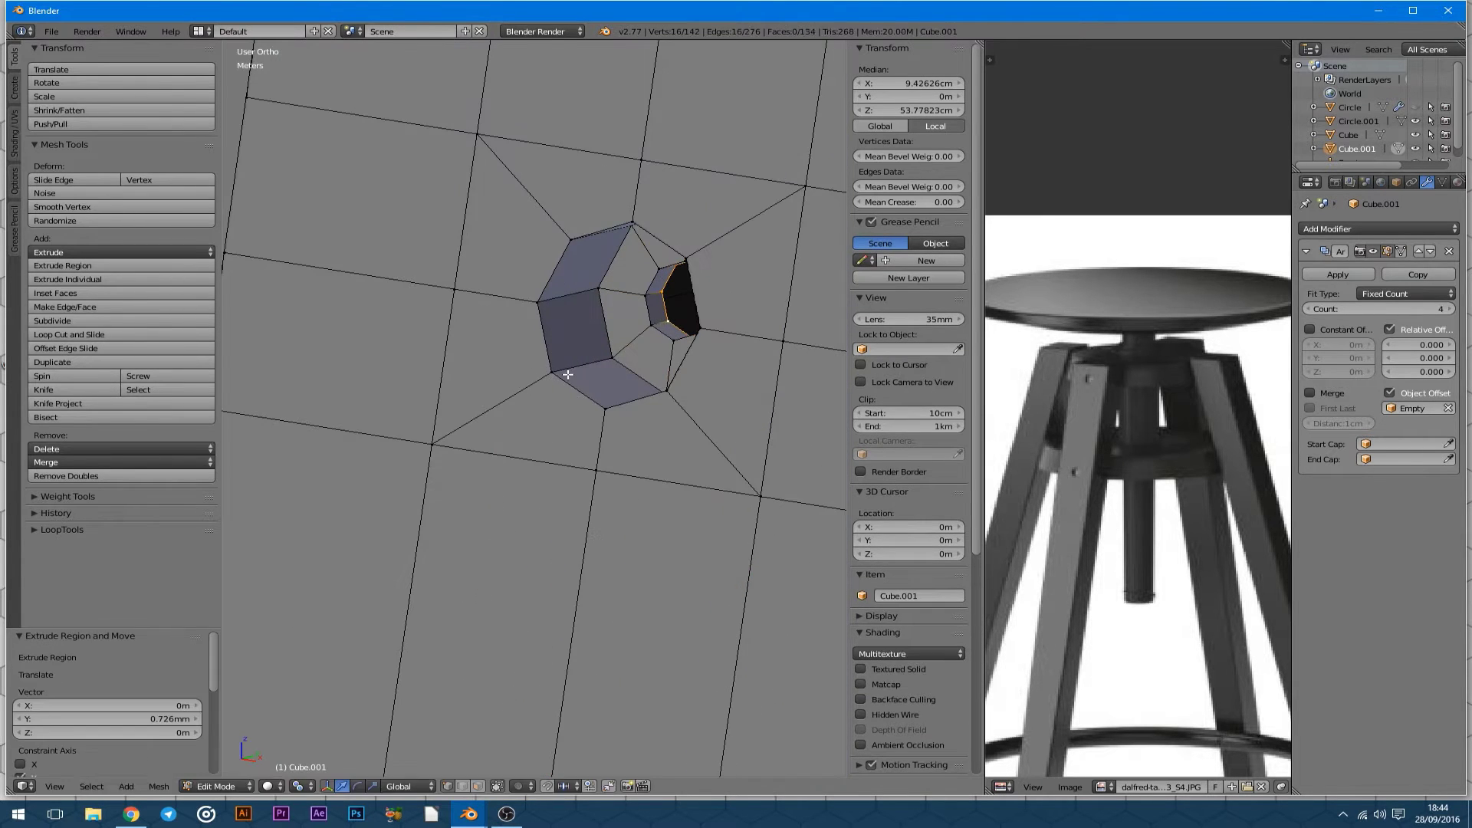
{"action": "scroll", "coordinate": [567, 374], "scroll_direction": "down", "scroll_amount": 3}
{"action": "scroll", "coordinate": [567, 374], "scroll_direction": "up", "scroll_amount": 3}
{"action": "key", "text": "e"}
{"action": "right_click", "coordinate": [566, 372]}
Merge the inner loop at its centre and select the ring of faces inside the hole.
{"action": "scroll", "coordinate": [565, 373], "scroll_direction": "down", "scroll_amount": 3}
{"action": "scroll", "coordinate": [565, 372], "scroll_direction": "up", "scroll_amount": 3}
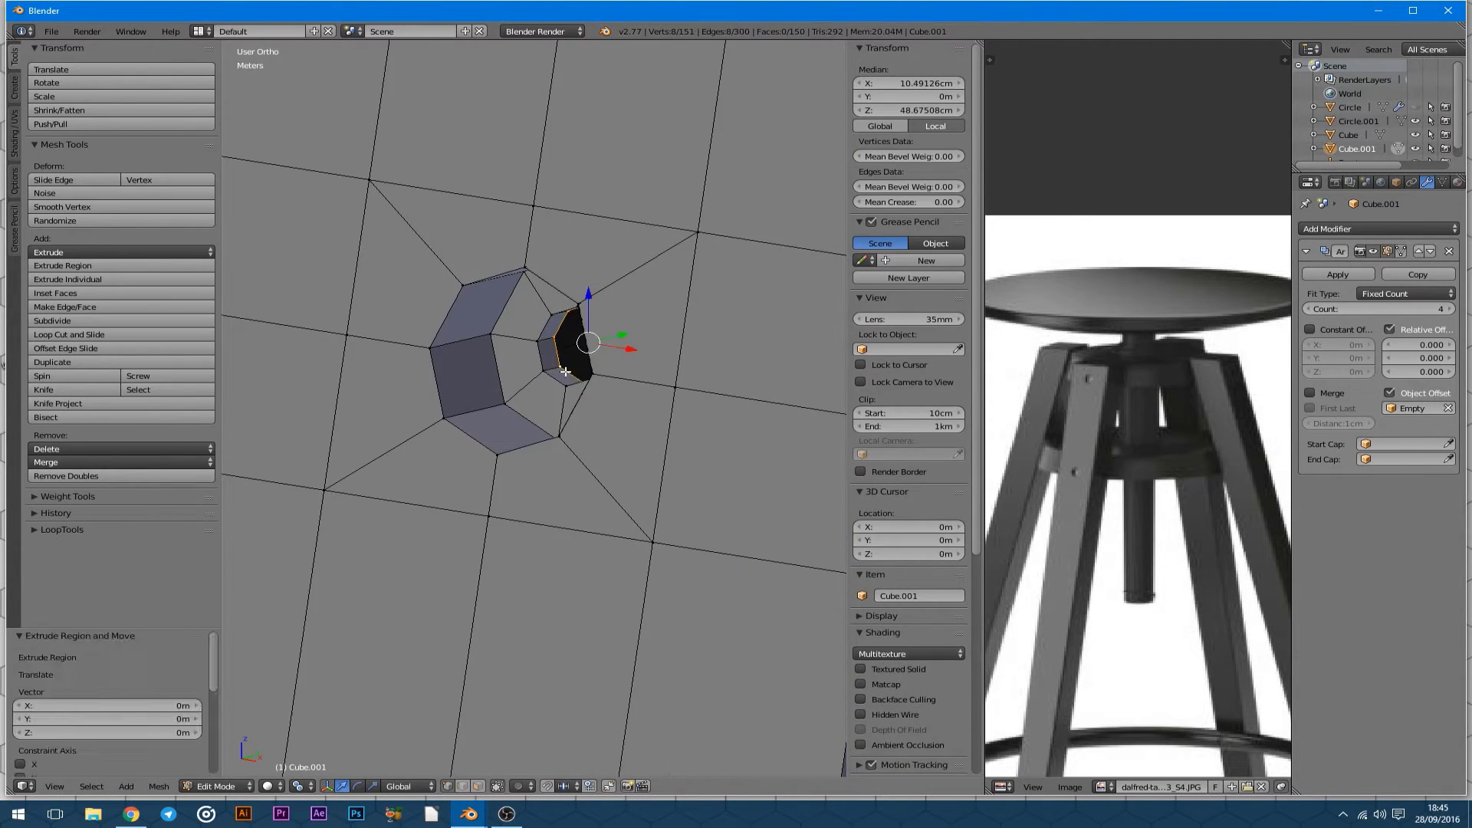
{"action": "key", "text": "alt+m"}
{"action": "left_click", "coordinate": [498, 538]}
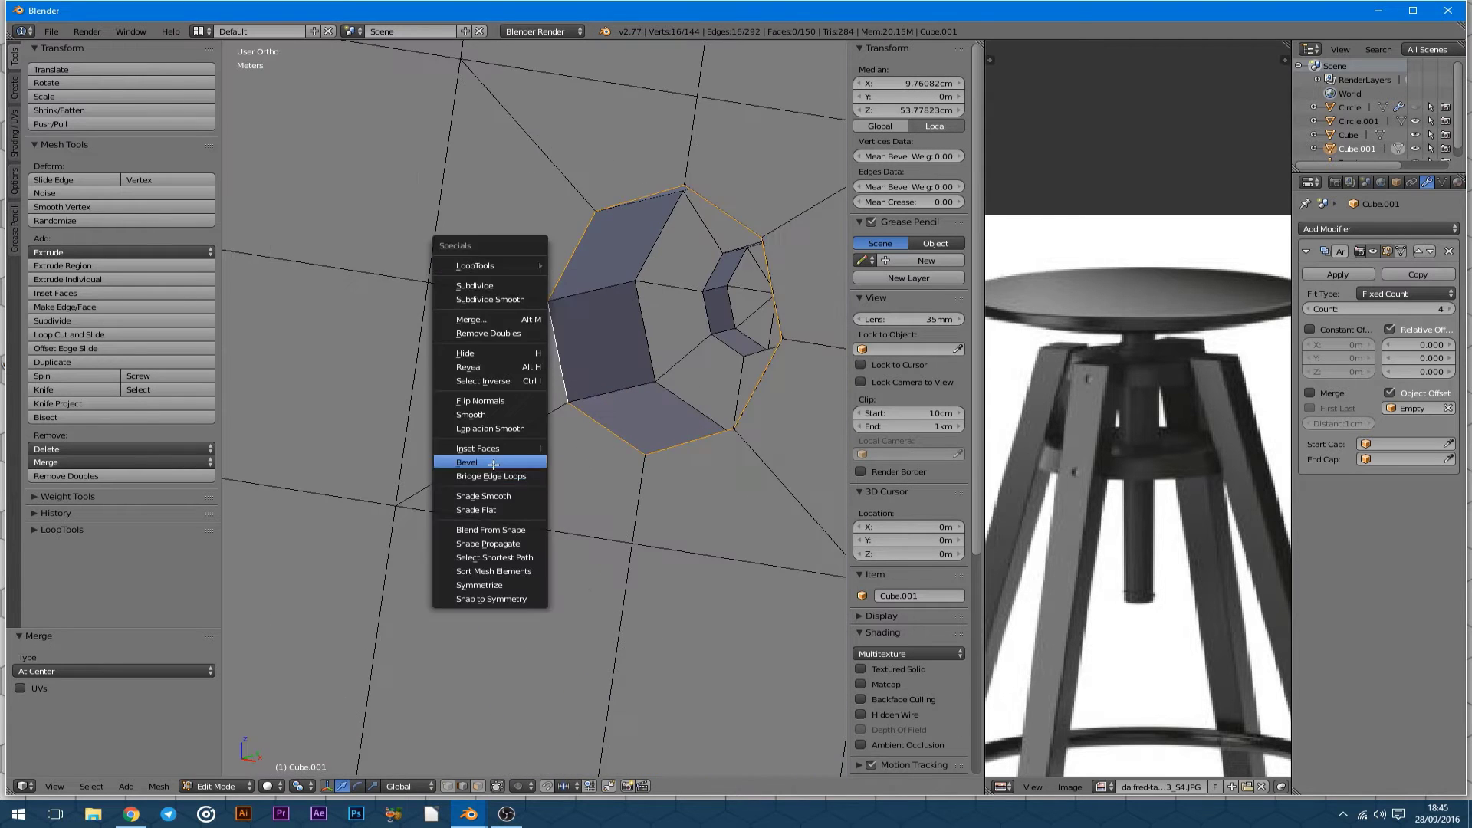
{"action": "middle_click_drag", "start_coordinate": [652, 348], "coordinate": [583, 398]}
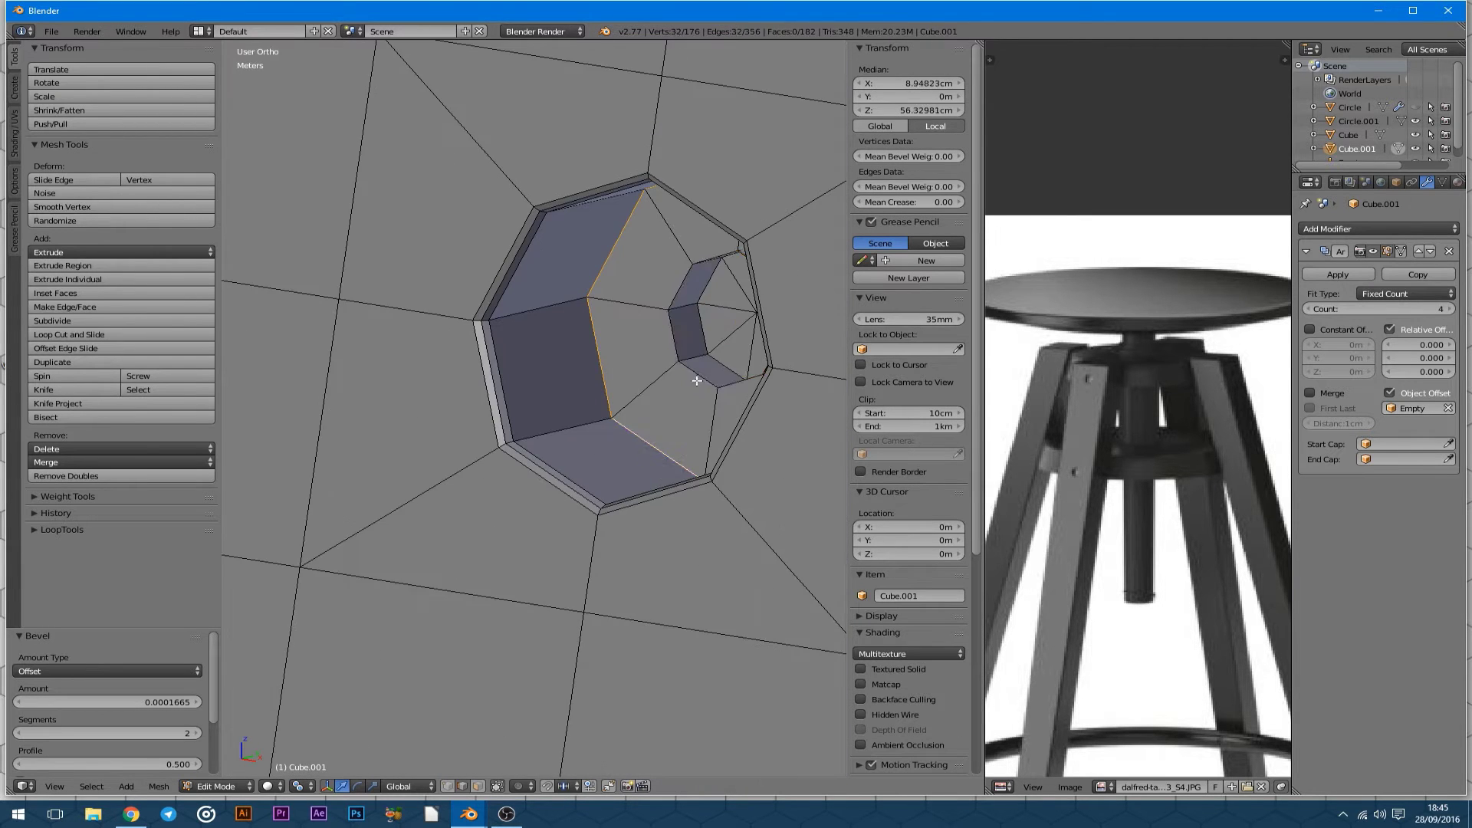
{"action": "key", "text": "ctrl+KP_Add"}
{"action": "scroll", "coordinate": [624, 378], "scroll_direction": "down", "scroll_amount": 5}
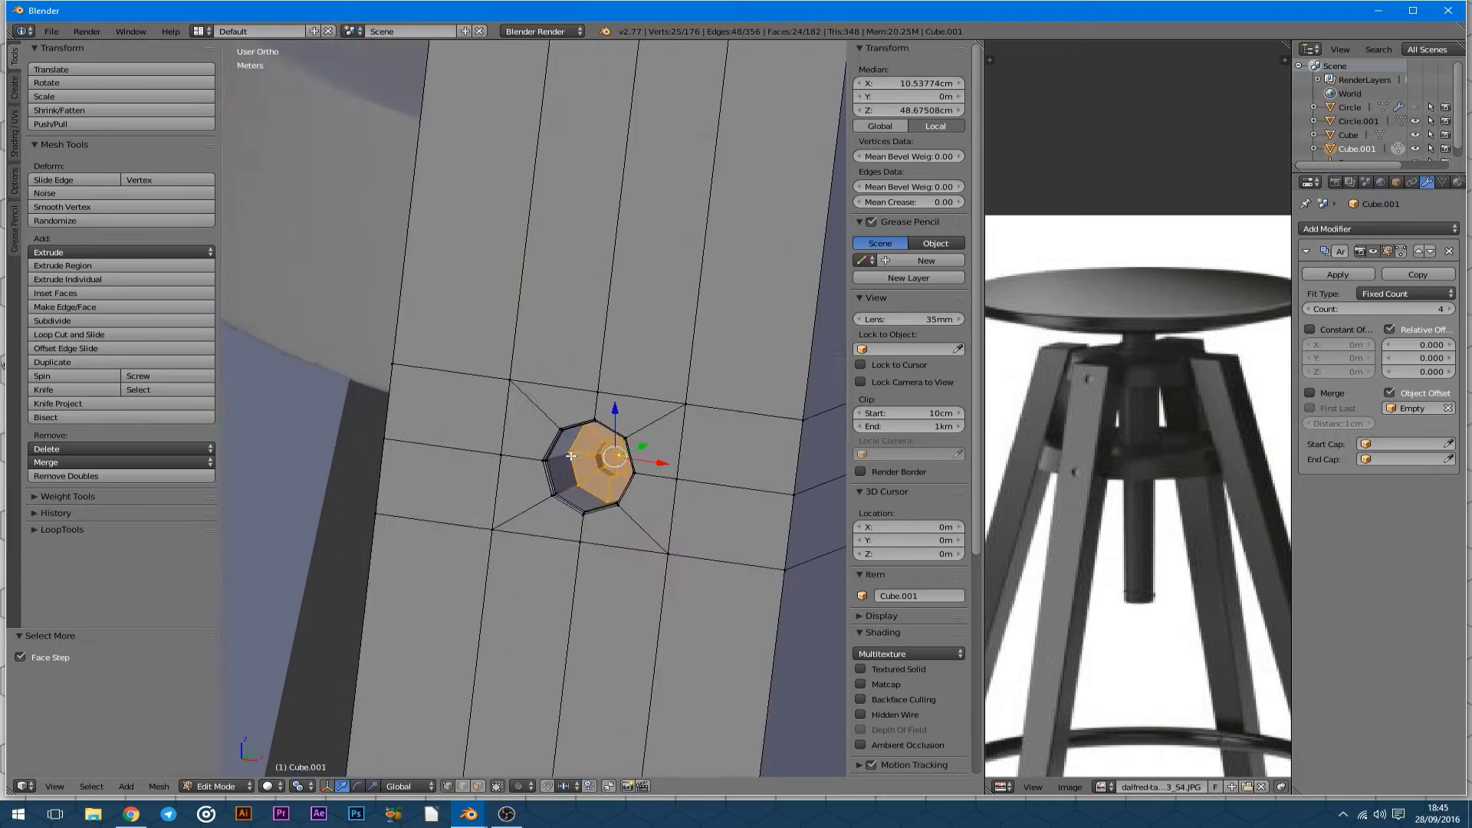
Add a Subdivision Surface modifier to the leg and bevel the edge loop around the hole.
{"action": "key", "text": "ctrl+KP_Add"}
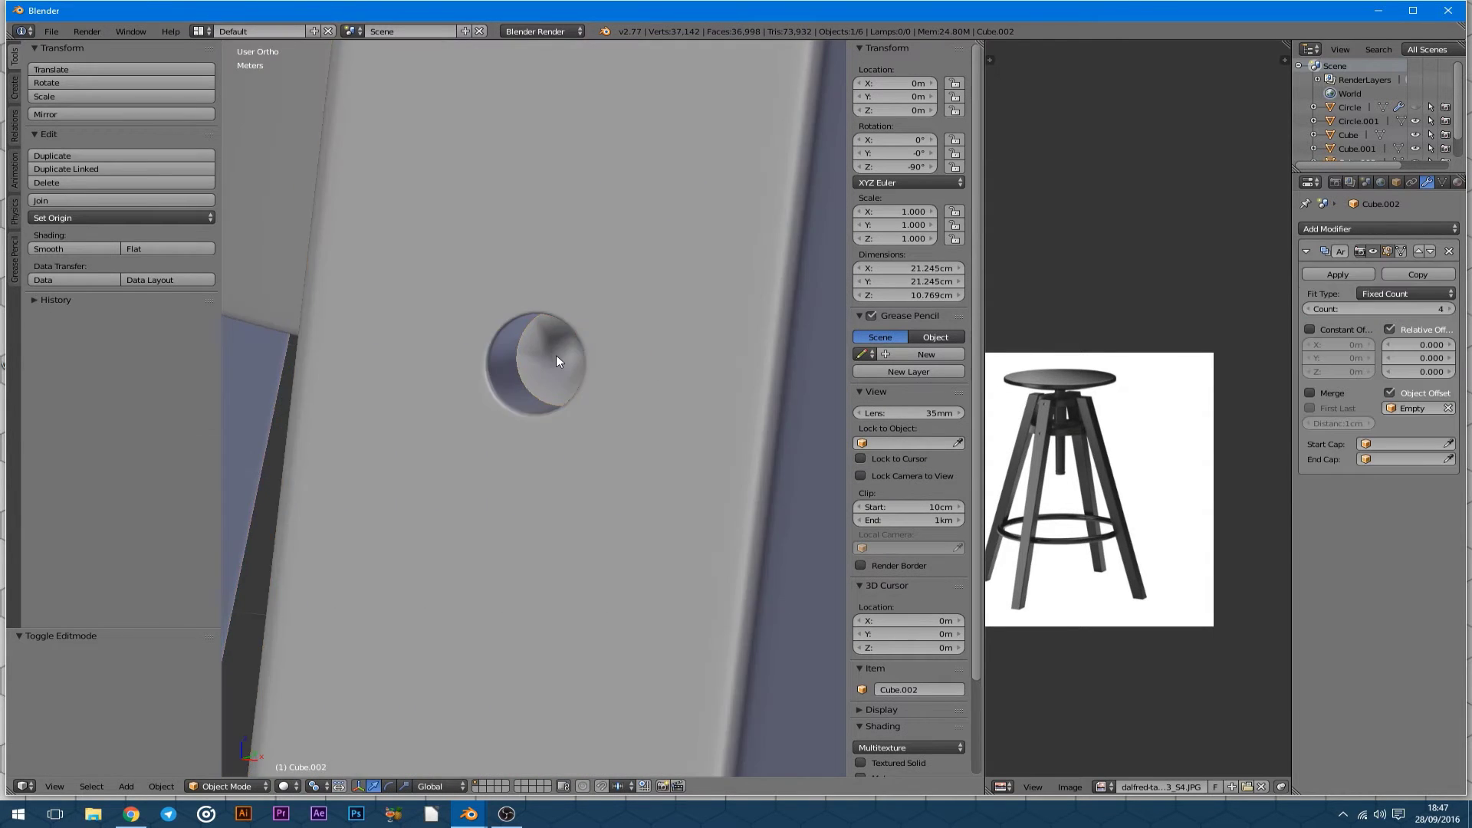
{"action": "left_click", "coordinate": [1377, 228]}
{"action": "left_click", "coordinate": [1173, 469]}
{"action": "key", "text": "z"}
{"action": "key", "text": "z"}
{"action": "key", "text": "ctrl+b"}
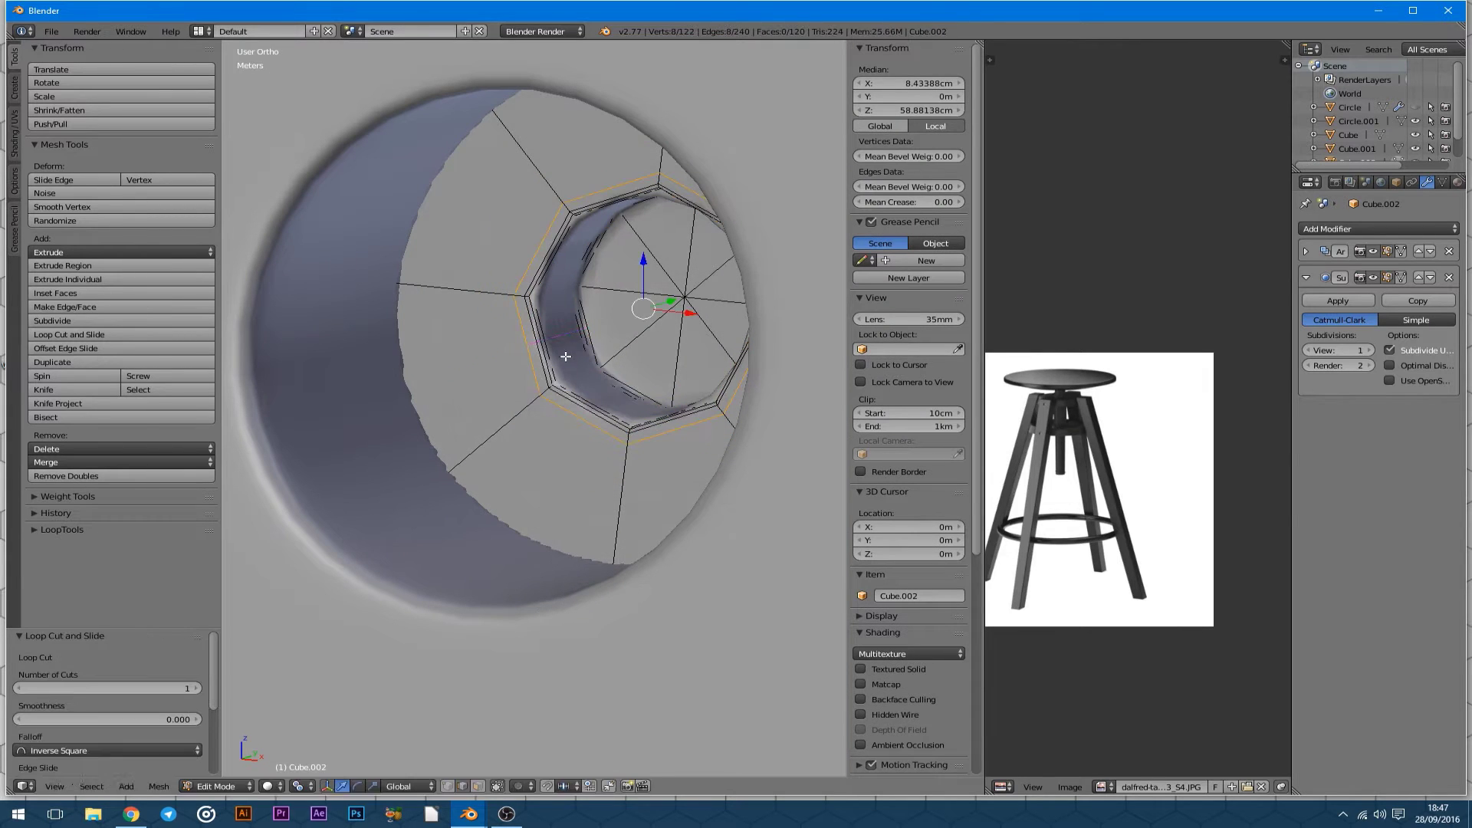
{"action": "left_click", "coordinate": [577, 371]}
Switch to editing leg Cube.001 and start adding a supporting loop around its hole.
{"action": "key", "text": "Tab"}
{"action": "key", "text": "Tab"}
{"action": "scroll", "coordinate": [568, 337], "scroll_direction": "up", "scroll_amount": 3}
{"action": "scroll", "coordinate": [732, 115], "scroll_direction": "down", "scroll_amount": 5}
{"action": "key", "text": "Tab"}
{"action": "right_click", "coordinate": [605, 338]}
{"action": "key", "text": "Tab"}
{"action": "scroll", "coordinate": [734, 404], "scroll_direction": "up", "scroll_amount": 5}
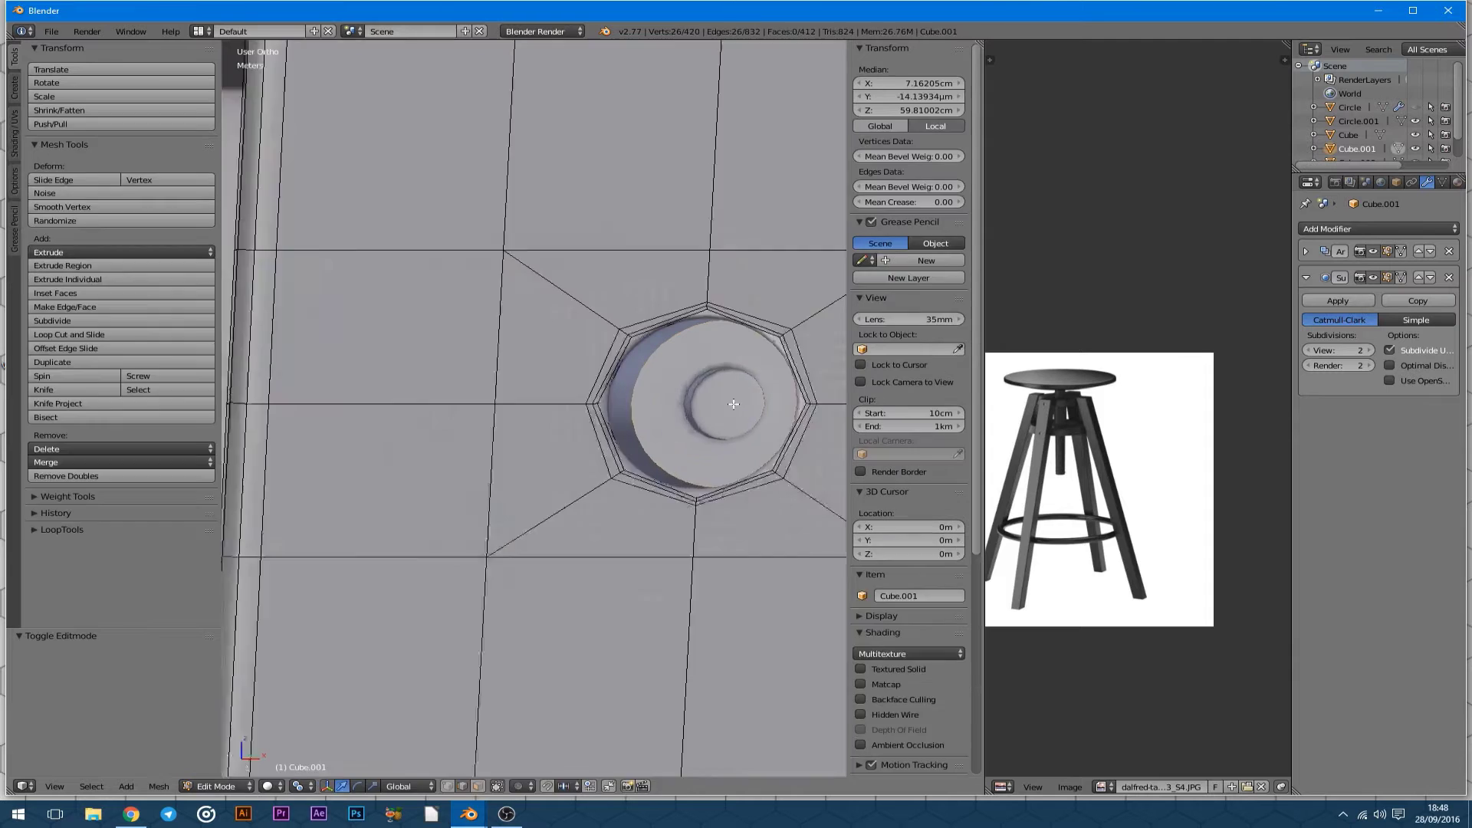
{"action": "right_click", "coordinate": [657, 438]}
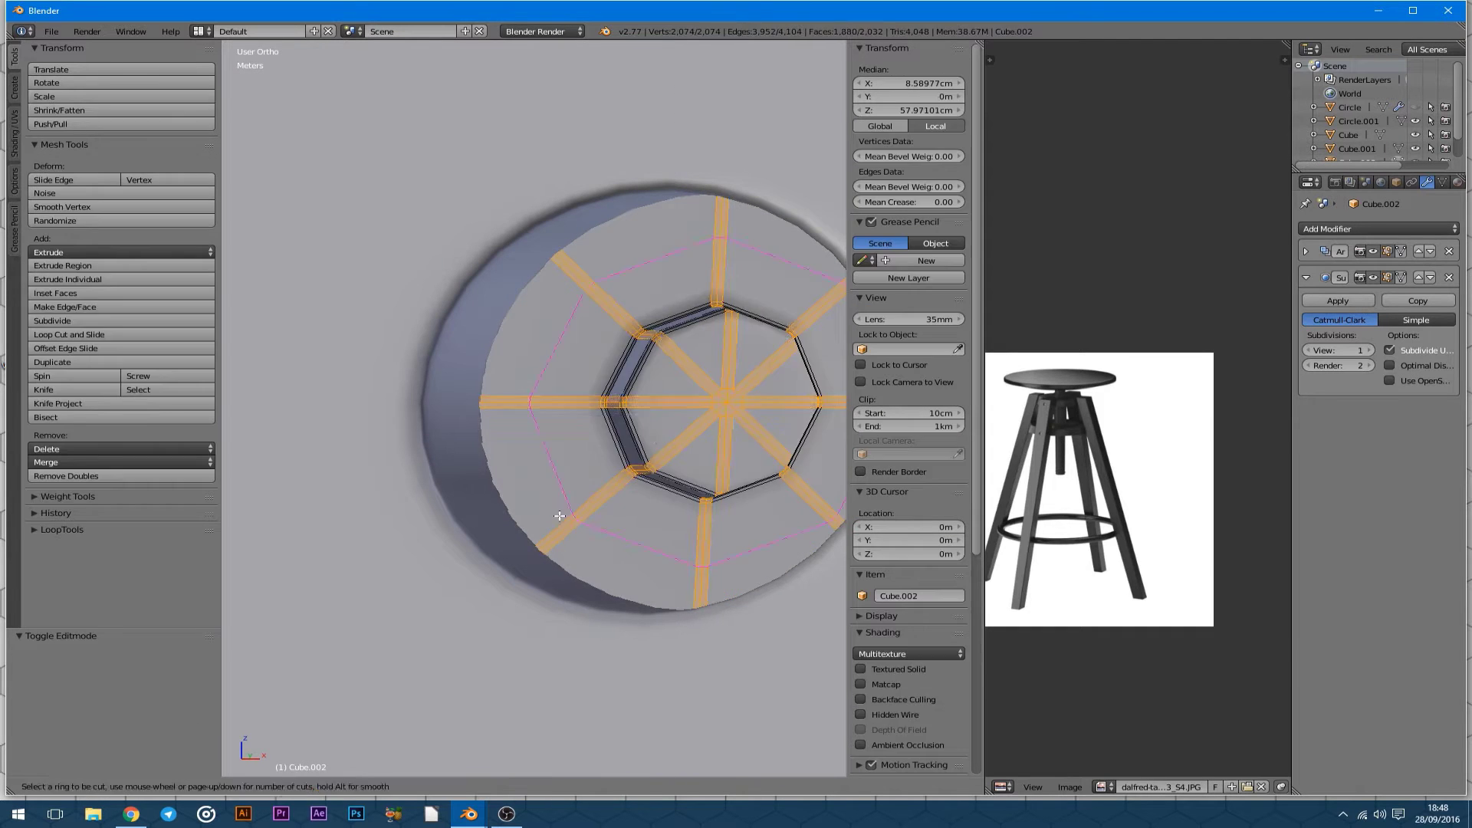
{"action": "key", "text": "a"}
{"action": "scroll", "coordinate": [591, 590], "scroll_direction": "down", "scroll_amount": 5}
{"action": "scroll", "coordinate": [592, 590], "scroll_direction": "up", "scroll_amount": 5}
{"action": "key", "text": "ctrl+z"}
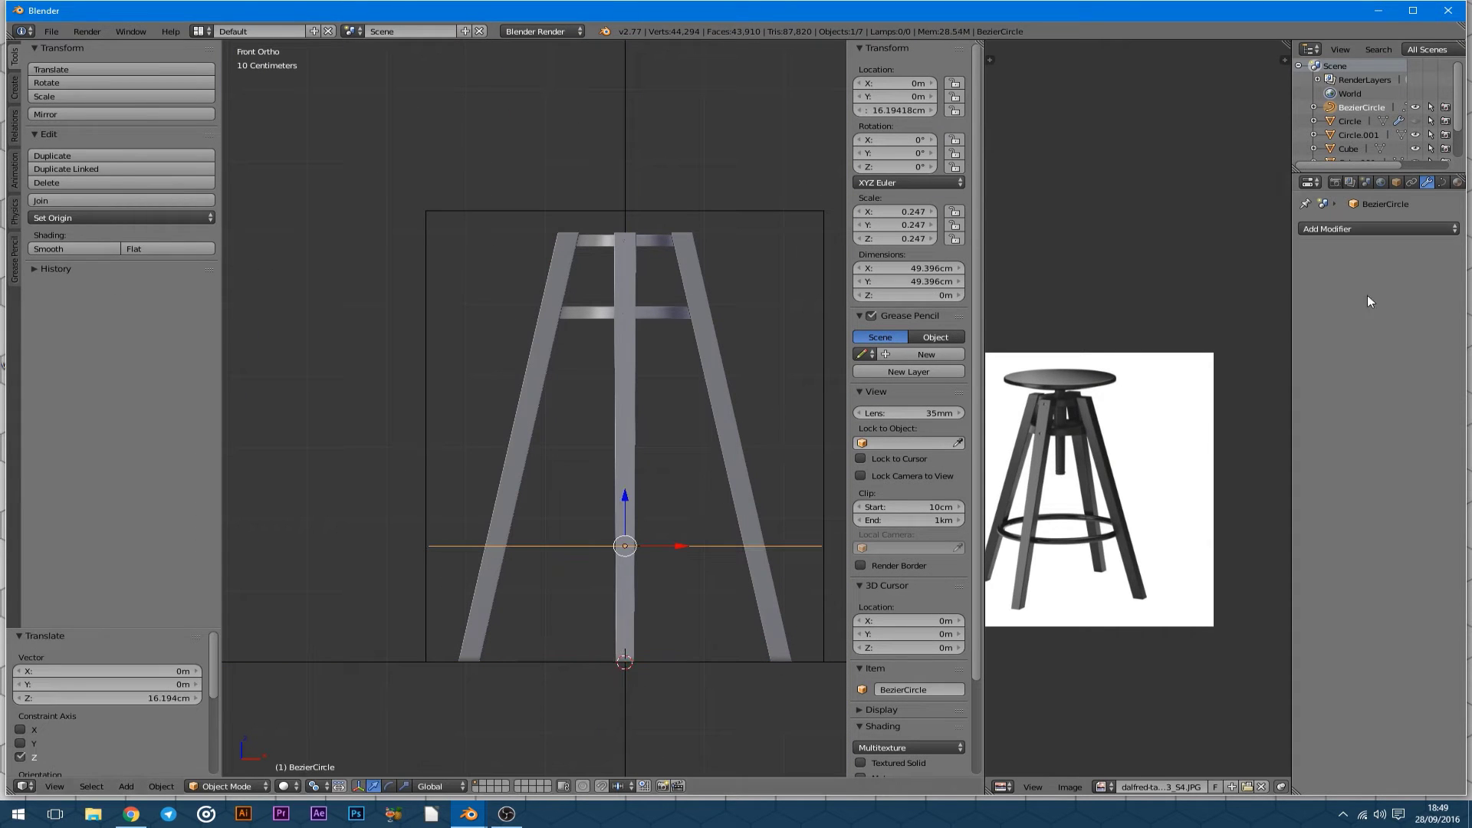
Bring up the BezierCircle's bevel settings and shrink the footrest circle.
{"action": "key", "text": "ctrl+Tab"}
{"action": "key", "text": "s"}
{"action": "scroll", "coordinate": [611, 550], "scroll_direction": "up", "scroll_amount": 3}
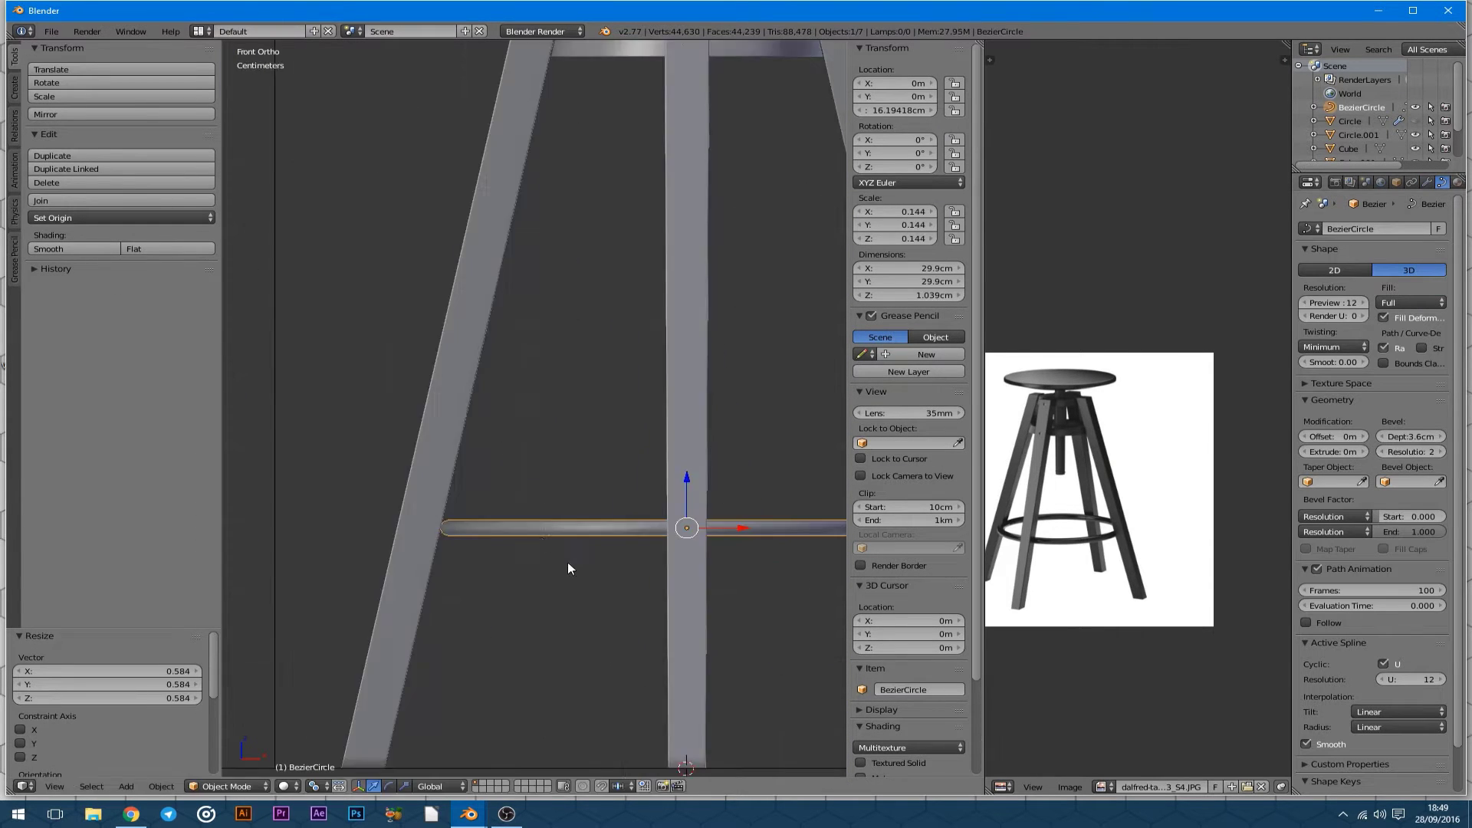
{"action": "left_click", "coordinate": [687, 498]}
{"action": "key", "text": "Tab"}
{"action": "key", "text": "Tab"}
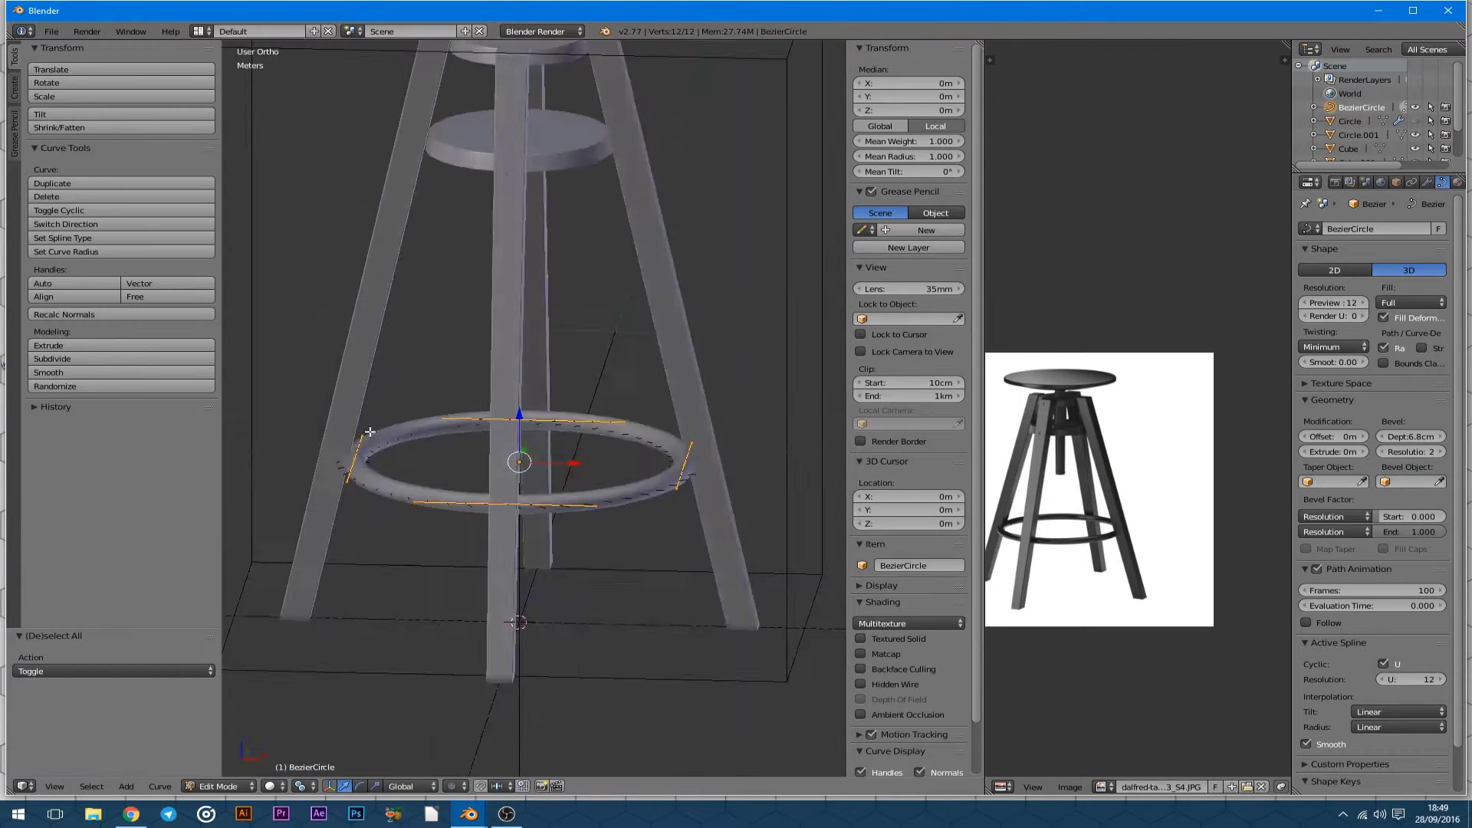
{"action": "middle_click_drag", "start_coordinate": [262, 410], "coordinate": [533, 422]}
{"action": "left_click", "coordinate": [345, 374]}
In front view, scale the footrest ring until it just touches the legs.
{"action": "key", "text": "KP_1"}
{"action": "left_click_drag", "start_coordinate": [984, 460], "coordinate": [1070, 460]}
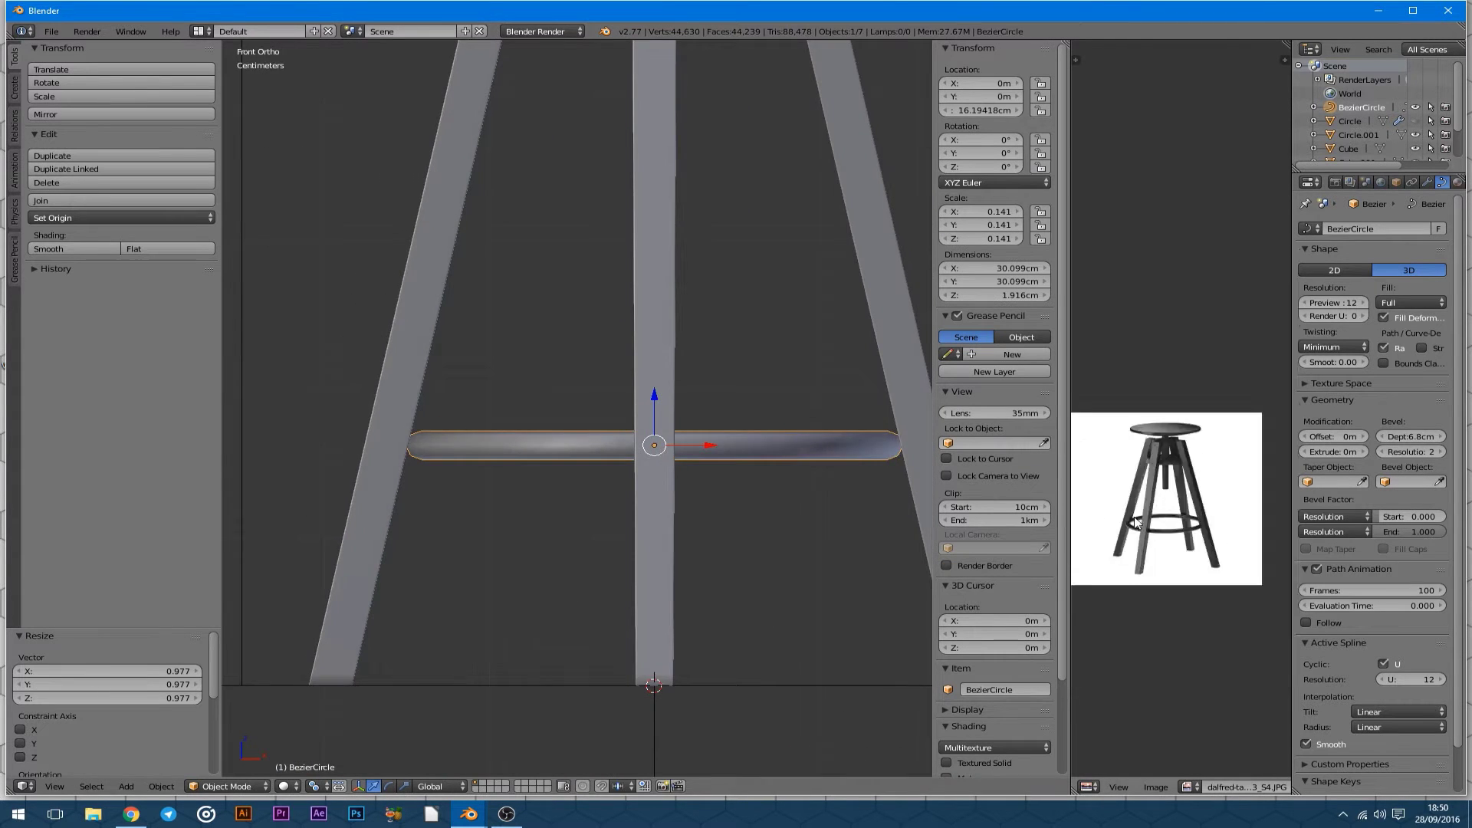
{"action": "scroll", "coordinate": [1181, 471], "scroll_direction": "up", "scroll_amount": 2}
{"action": "scroll", "coordinate": [499, 459], "scroll_direction": "down", "scroll_amount": 3}
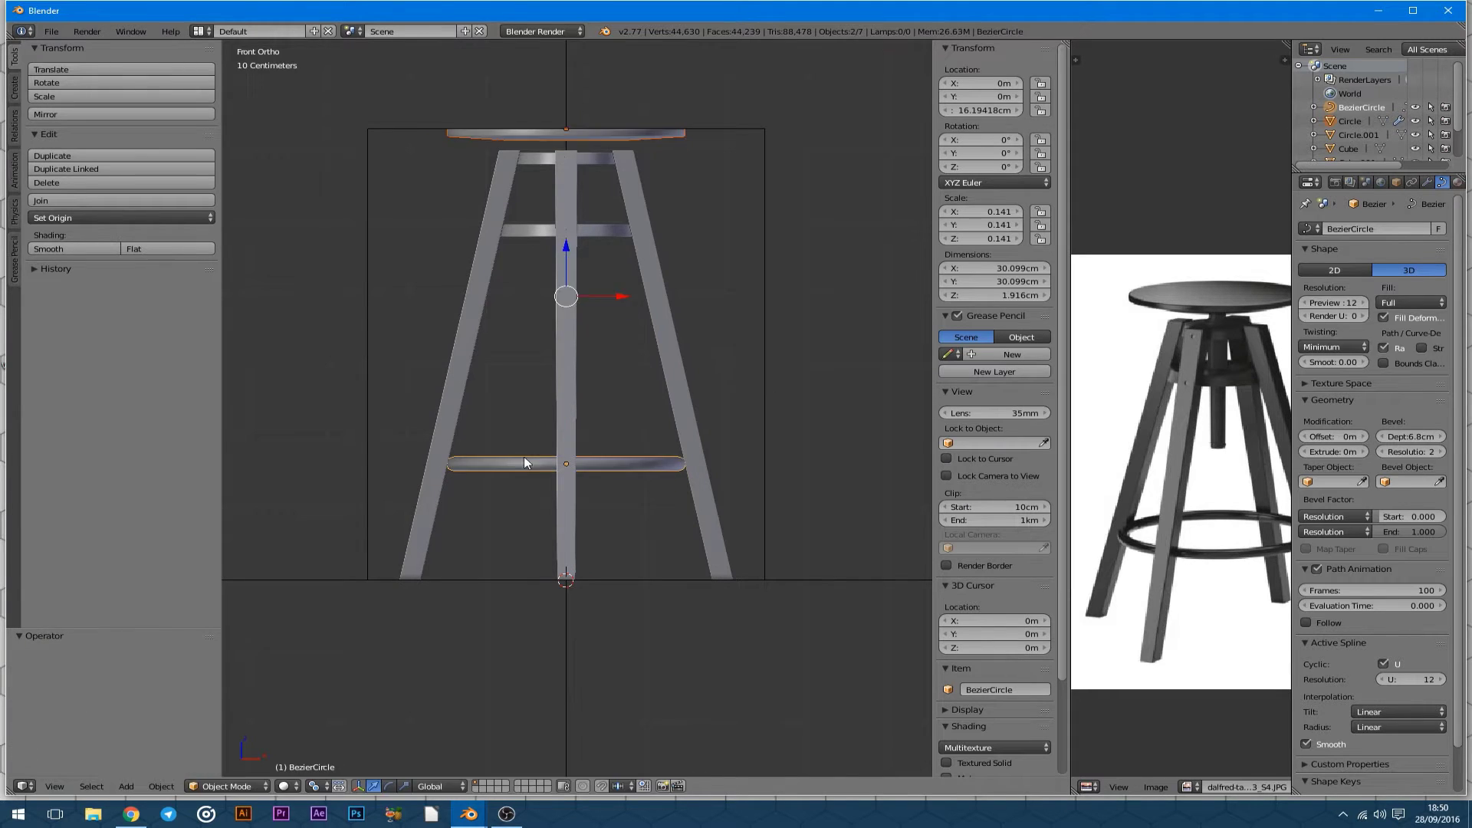
{"action": "scroll", "coordinate": [524, 462], "scroll_direction": "up", "scroll_amount": 5}
{"action": "key", "text": "s"}
{"action": "left_click", "coordinate": [426, 470]}
{"action": "scroll", "coordinate": [426, 471], "scroll_direction": "down", "scroll_amount": 5}
{"action": "scroll", "coordinate": [515, 465], "scroll_direction": "up", "scroll_amount": 8}
{"action": "key", "text": "s"}
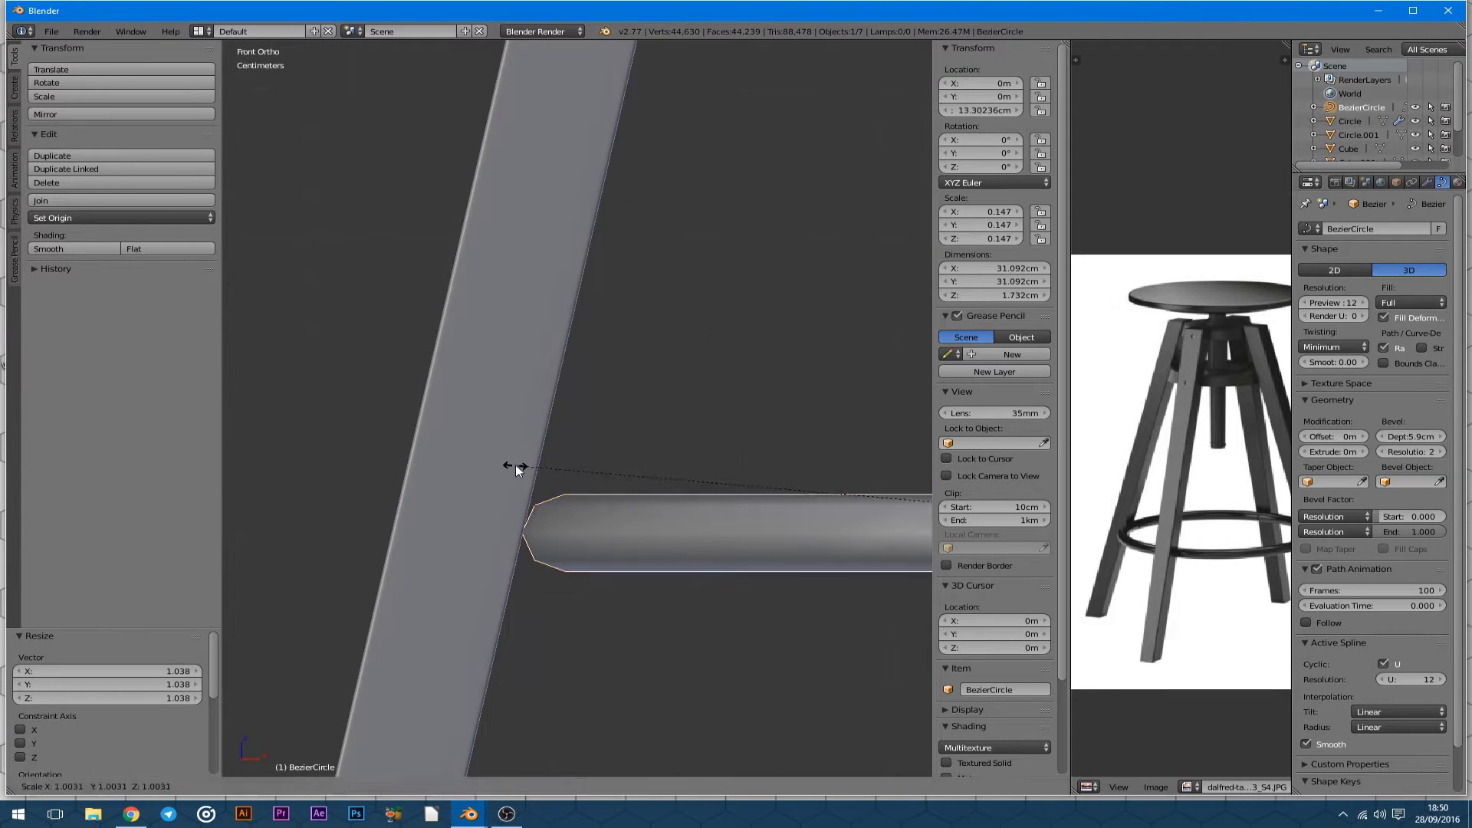
{"action": "left_click", "coordinate": [515, 464]}
{"action": "middle_click_drag", "start_coordinate": [515, 465], "coordinate": [583, 532]}
{"action": "scroll", "coordinate": [569, 503], "scroll_direction": "down", "scroll_amount": 3}
Smooth the ring with a Subdivision Surface modifier, then select the seat disc.
{"action": "key", "text": "ctrl+1"}
{"action": "scroll", "coordinate": [831, 474], "scroll_direction": "up", "scroll_amount": 3}
{"action": "scroll", "coordinate": [568, 448], "scroll_direction": "up", "scroll_amount": 3}
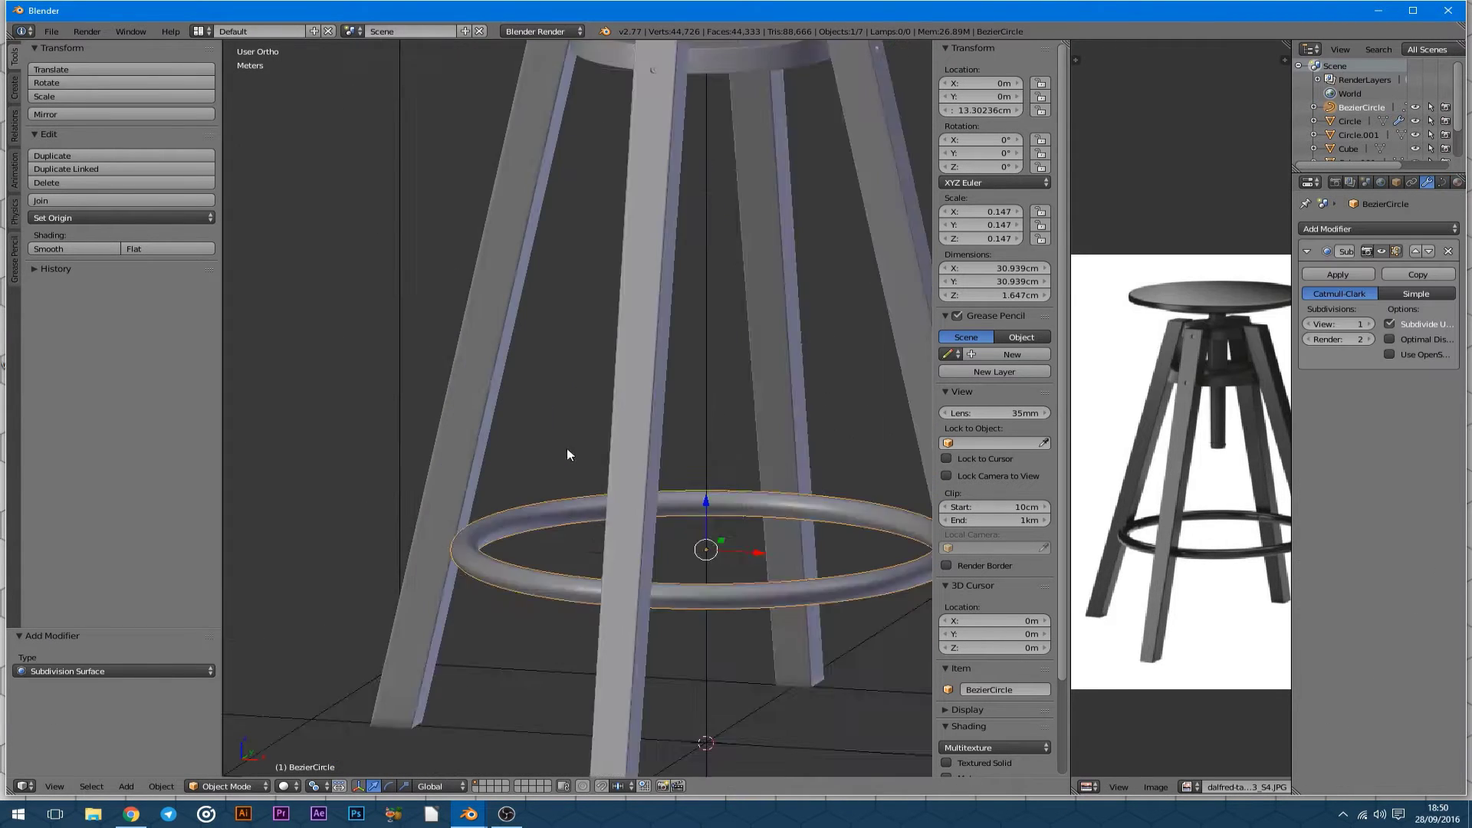
{"action": "middle_click_drag", "start_coordinate": [567, 455], "coordinate": [440, 451]}
{"action": "scroll", "coordinate": [513, 436], "scroll_direction": "down", "scroll_amount": 3}
{"action": "scroll", "coordinate": [553, 357], "scroll_direction": "down", "scroll_amount": 4}
{"action": "right_click", "coordinate": [581, 284]}
{"action": "scroll", "coordinate": [581, 284], "scroll_direction": "up", "scroll_amount": 5}
{"action": "scroll", "coordinate": [581, 284], "scroll_direction": "down", "scroll_amount": 4}
Raise the seat vertically and compare it with the IKEA product page.
{"action": "key", "text": "g"}
{"action": "key", "text": "z"}
{"action": "left_click", "coordinate": [643, 297]}
{"action": "key", "text": "alt+Tab"}
{"action": "left_click", "coordinate": [563, 23]}
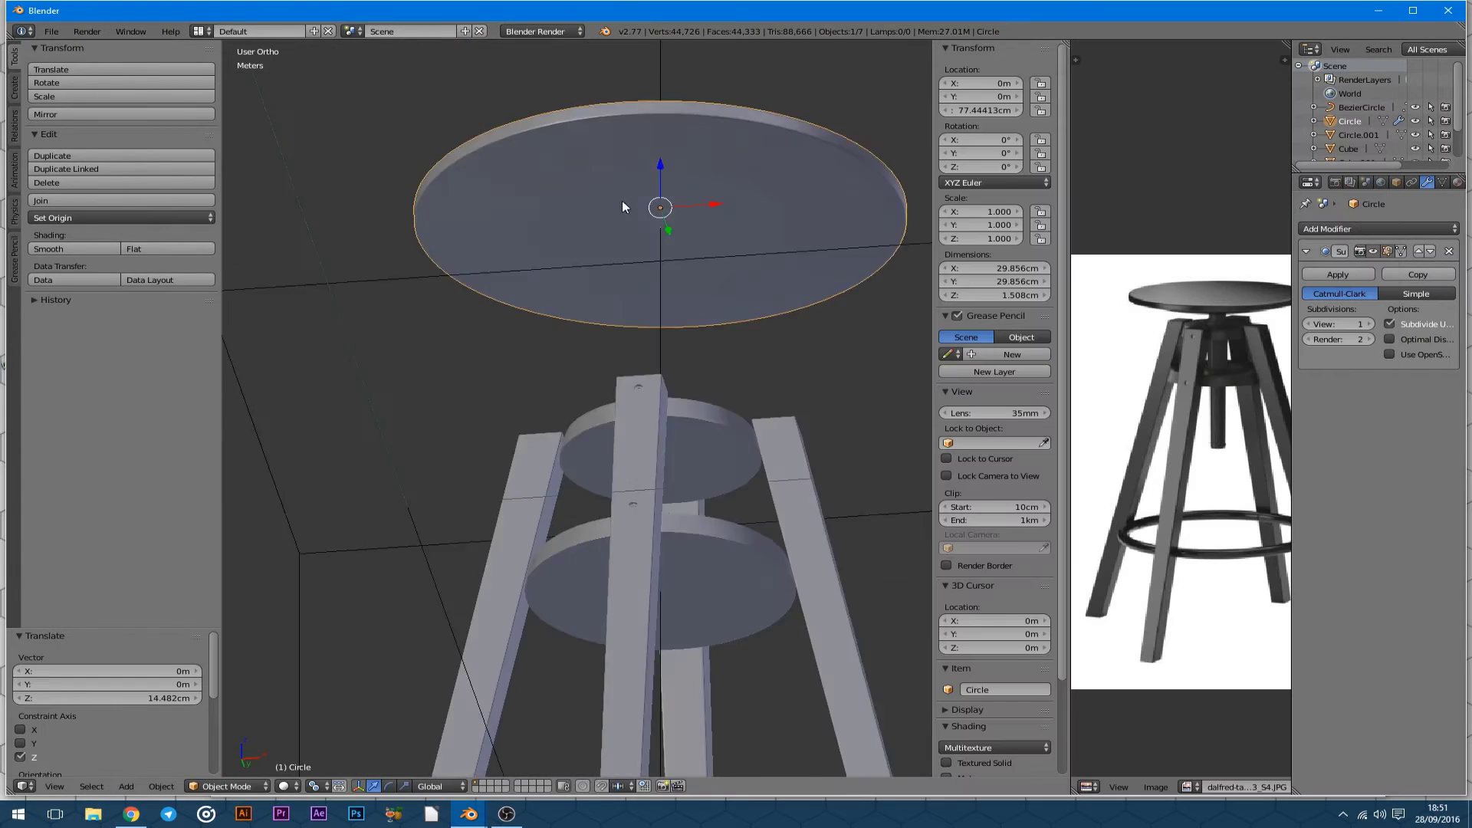
{"action": "scroll", "coordinate": [568, 307], "scroll_direction": "up", "scroll_amount": 4}
Separate the new disc mesh into its own object and move it into place.
{"action": "key", "text": "Tab"}
{"action": "key", "text": "p"}
{"action": "left_click", "coordinate": [529, 266]}
{"action": "key", "text": "Tab"}
{"action": "scroll", "coordinate": [521, 238], "scroll_direction": "down", "scroll_amount": 1}
{"action": "key", "text": "a"}
{"action": "key", "text": "g"}
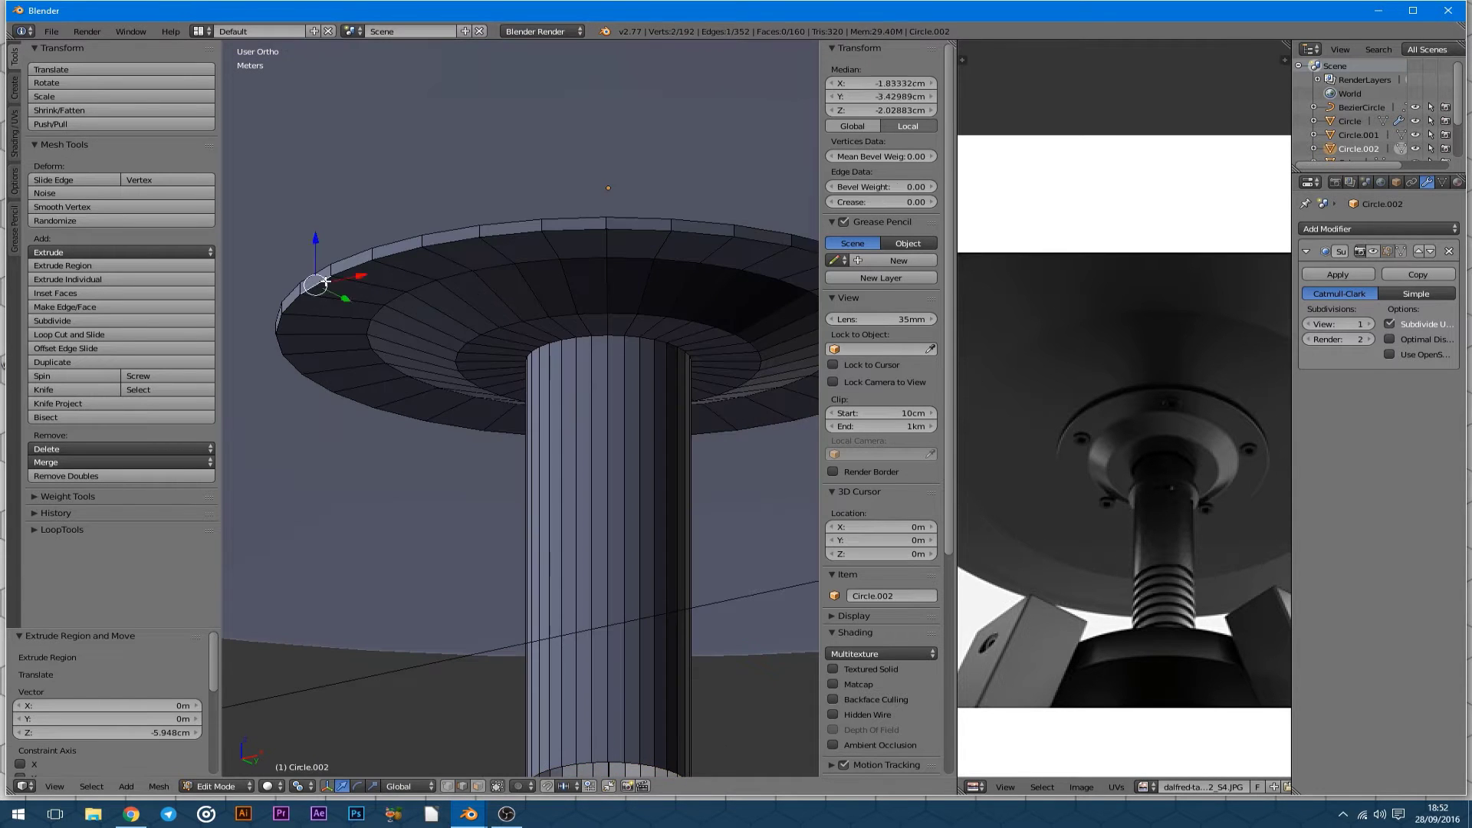
Bevel the pivot column's rim edge loop to form the flared mounting plate.
{"action": "key", "text": "a"}
{"action": "key", "text": "Tab"}
{"action": "key", "text": "Tab"}
{"action": "right_click", "coordinate": [408, 247]}
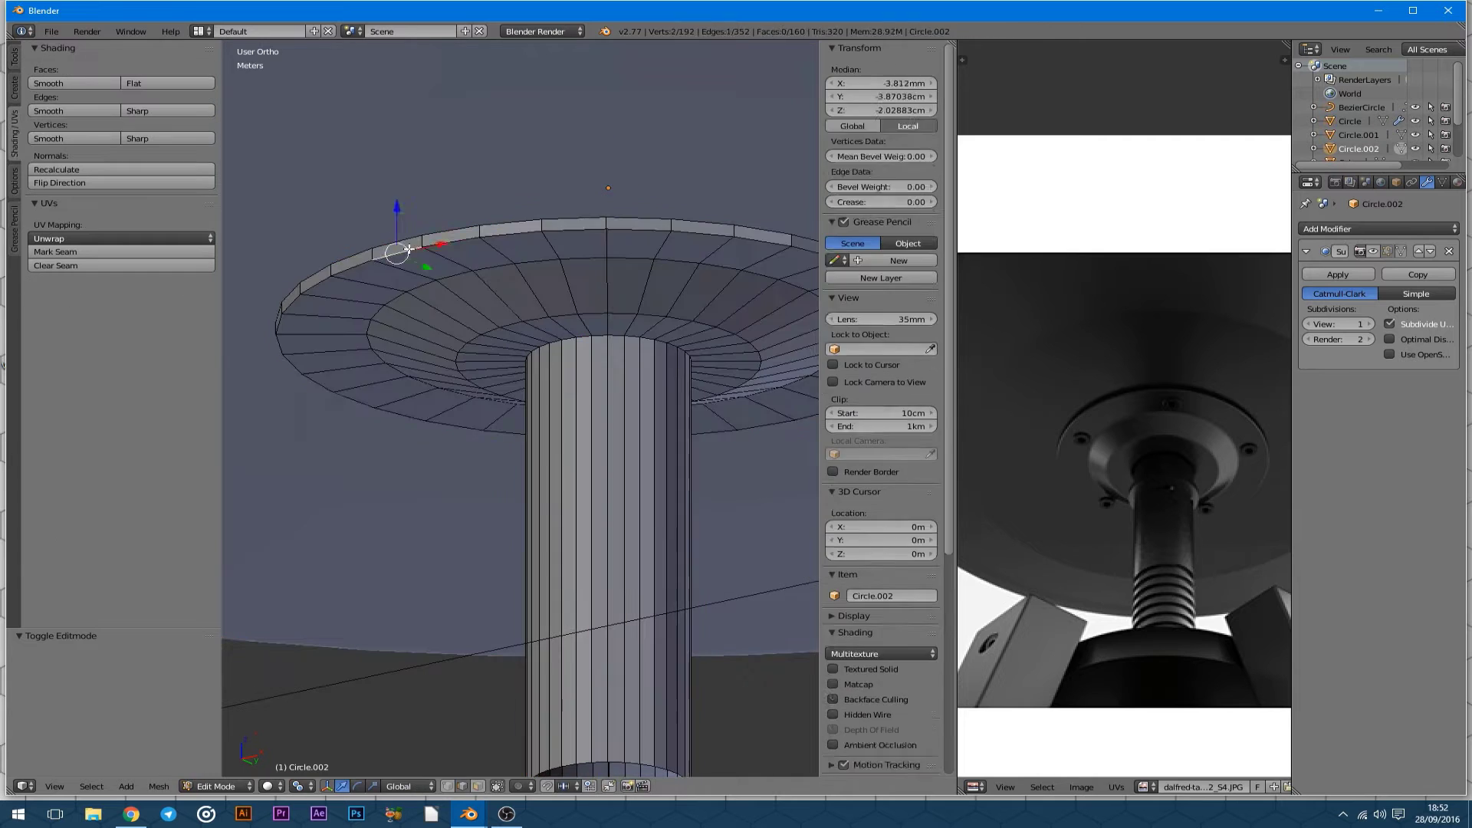
{"action": "scroll", "coordinate": [435, 290], "scroll_direction": "up", "scroll_amount": 1}
{"action": "key", "text": "ctrl+b"}
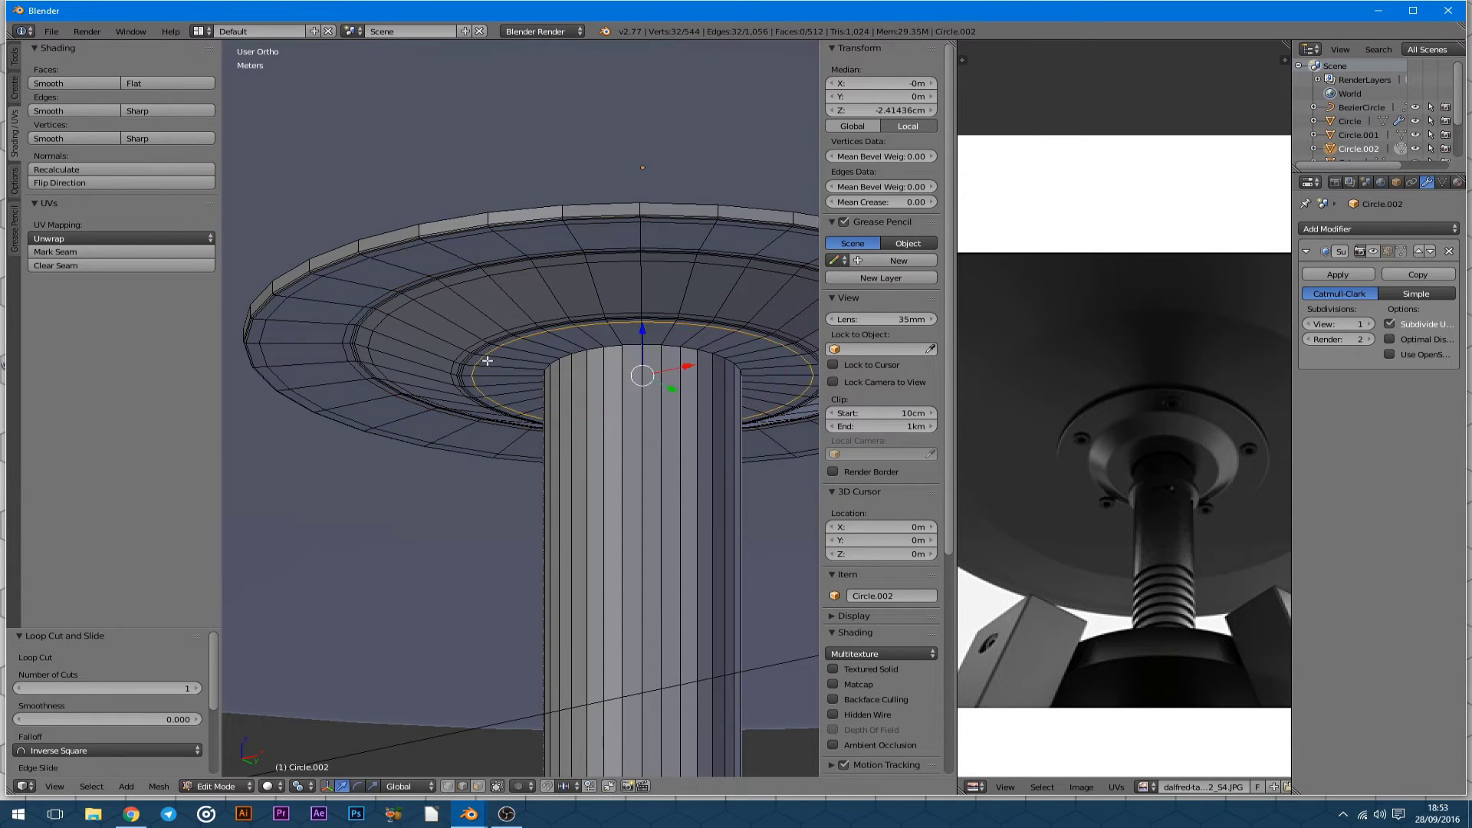
{"action": "scroll", "coordinate": [487, 360], "scroll_direction": "up", "scroll_amount": 2}
{"action": "key", "text": "w"}
{"action": "left_click", "coordinate": [589, 346]}
{"action": "key", "text": "Tab"}
Move the pivot column vertically so it sits under the seat.
{"action": "middle_click_drag", "start_coordinate": [571, 354], "coordinate": [466, 227]}
{"action": "key", "text": "KP_1"}
{"action": "key", "text": "g"}
{"action": "key", "text": "z"}
{"action": "left_click", "coordinate": [401, 316]}
{"action": "mouse_move", "coordinate": [400, 316]}
{"action": "middle_mouse_down"}
{"action": "mouse_move", "coordinate": [480, 311]}
{"action": "mouse_move", "coordinate": [572, 374]}
{"action": "mouse_move", "coordinate": [392, 256]}
{"action": "middle_mouse_up"}
Check the add-on preferences, then add a Bolt mesh.
{"action": "left_click", "coordinate": [51, 31]}
{"action": "left_click", "coordinate": [97, 185]}
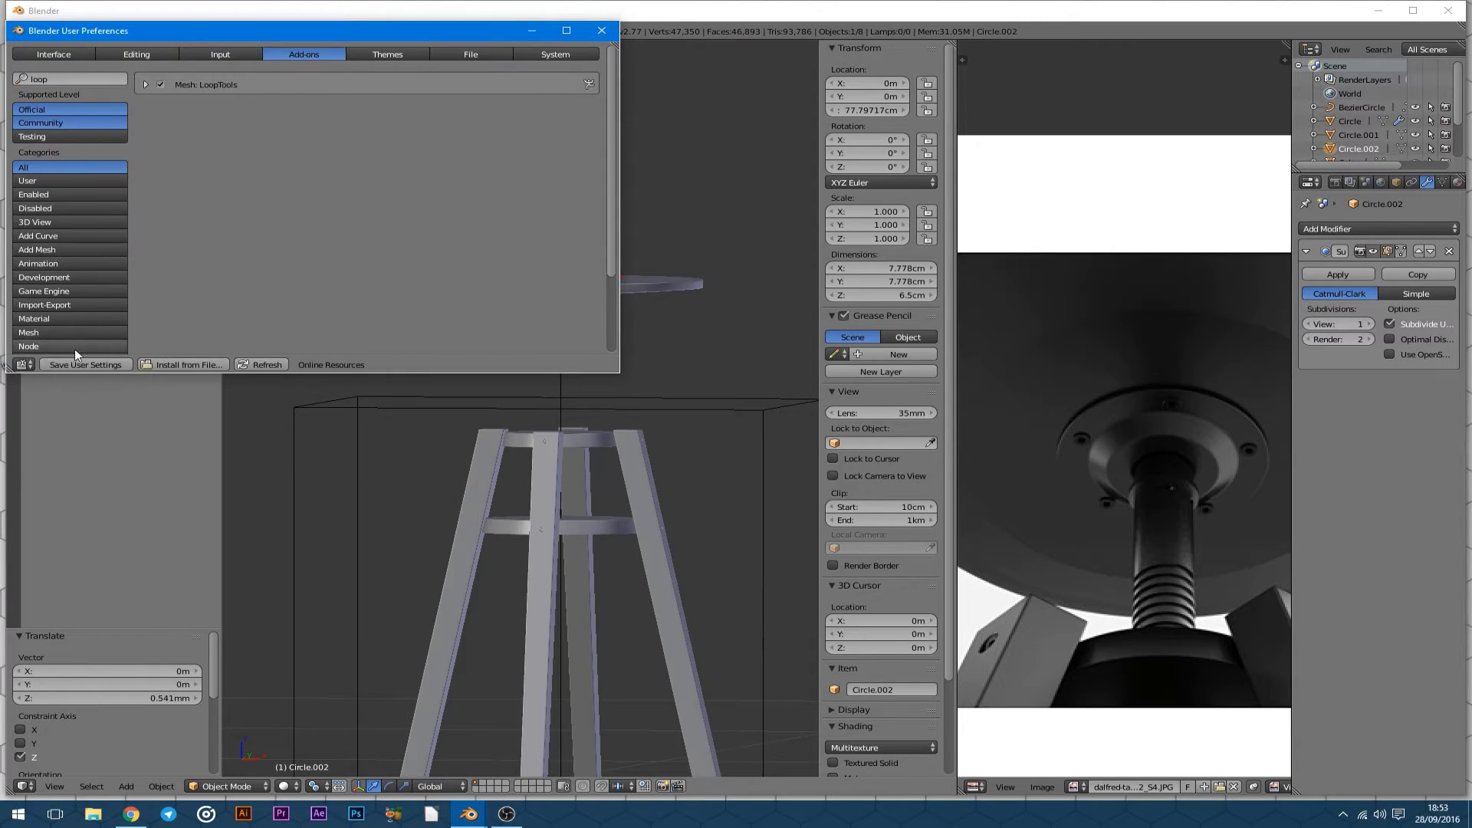
{"action": "left_click", "coordinate": [601, 31]}
{"action": "key", "text": "shift+a"}
{"action": "left_click", "coordinate": [544, 381]}
{"action": "left_click", "coordinate": [141, 715]}
Set the bolt's Head to CAP and its Bit Type to ALLEN.
{"action": "left_click", "coordinate": [140, 652]}
{"action": "left_click", "coordinate": [141, 715]}
{"action": "left_click", "coordinate": [117, 667]}
{"action": "left_click", "coordinate": [115, 715]}
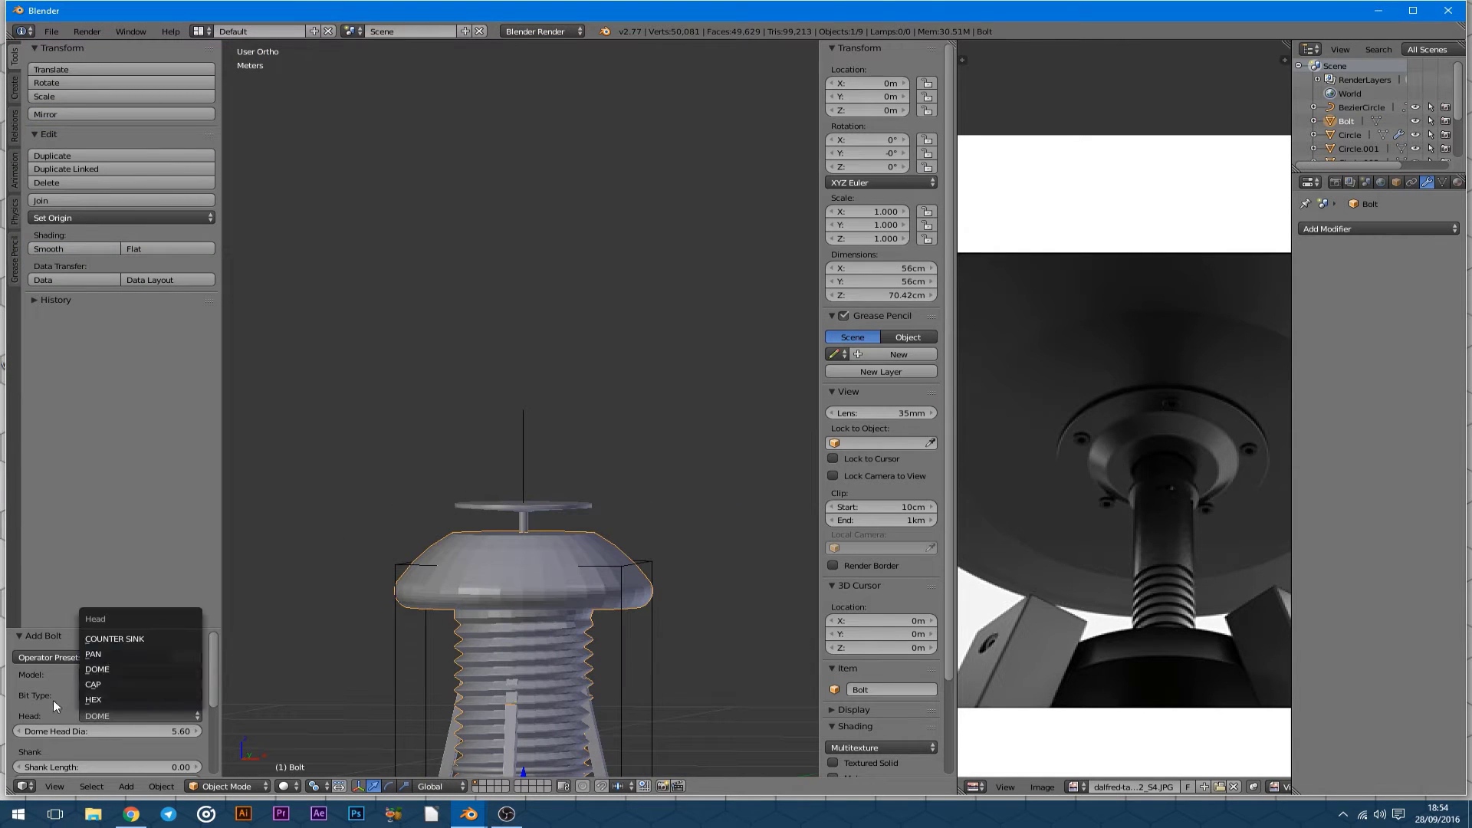
{"action": "left_click", "coordinate": [117, 684]}
{"action": "middle_click_drag", "start_coordinate": [491, 490], "coordinate": [536, 516]}
{"action": "left_click", "coordinate": [141, 695]}
{"action": "left_click", "coordinate": [125, 661]}
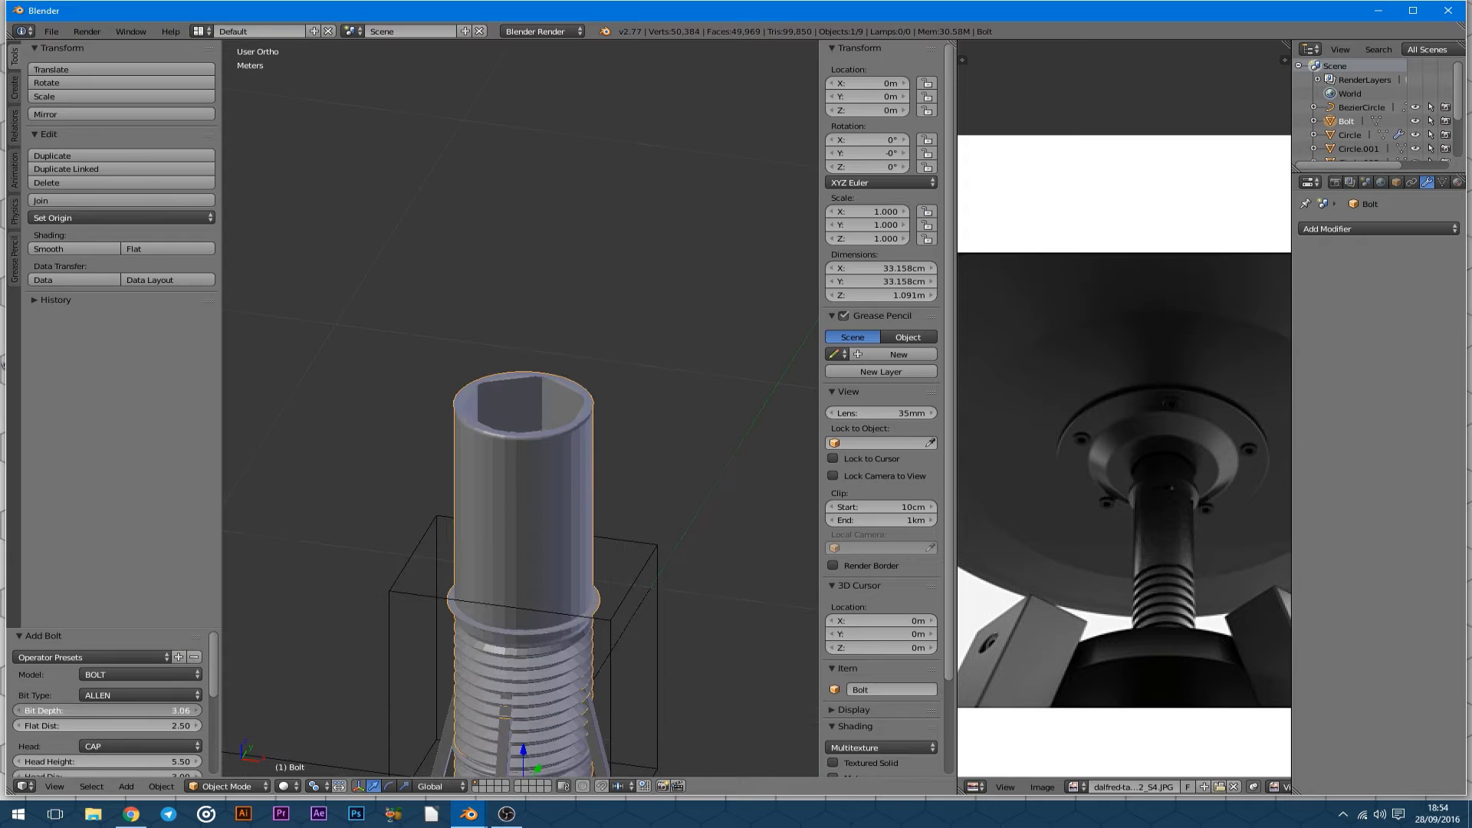
Lower the bolt's Flat Dist and Head Height, and view it front-on in wireframe.
{"action": "left_click_drag", "start_coordinate": [108, 725], "coordinate": [77, 725]}
{"action": "scroll", "coordinate": [115, 690], "scroll_direction": "down", "scroll_amount": 3}
{"action": "left_click_drag", "start_coordinate": [126, 679], "coordinate": [92, 678]}
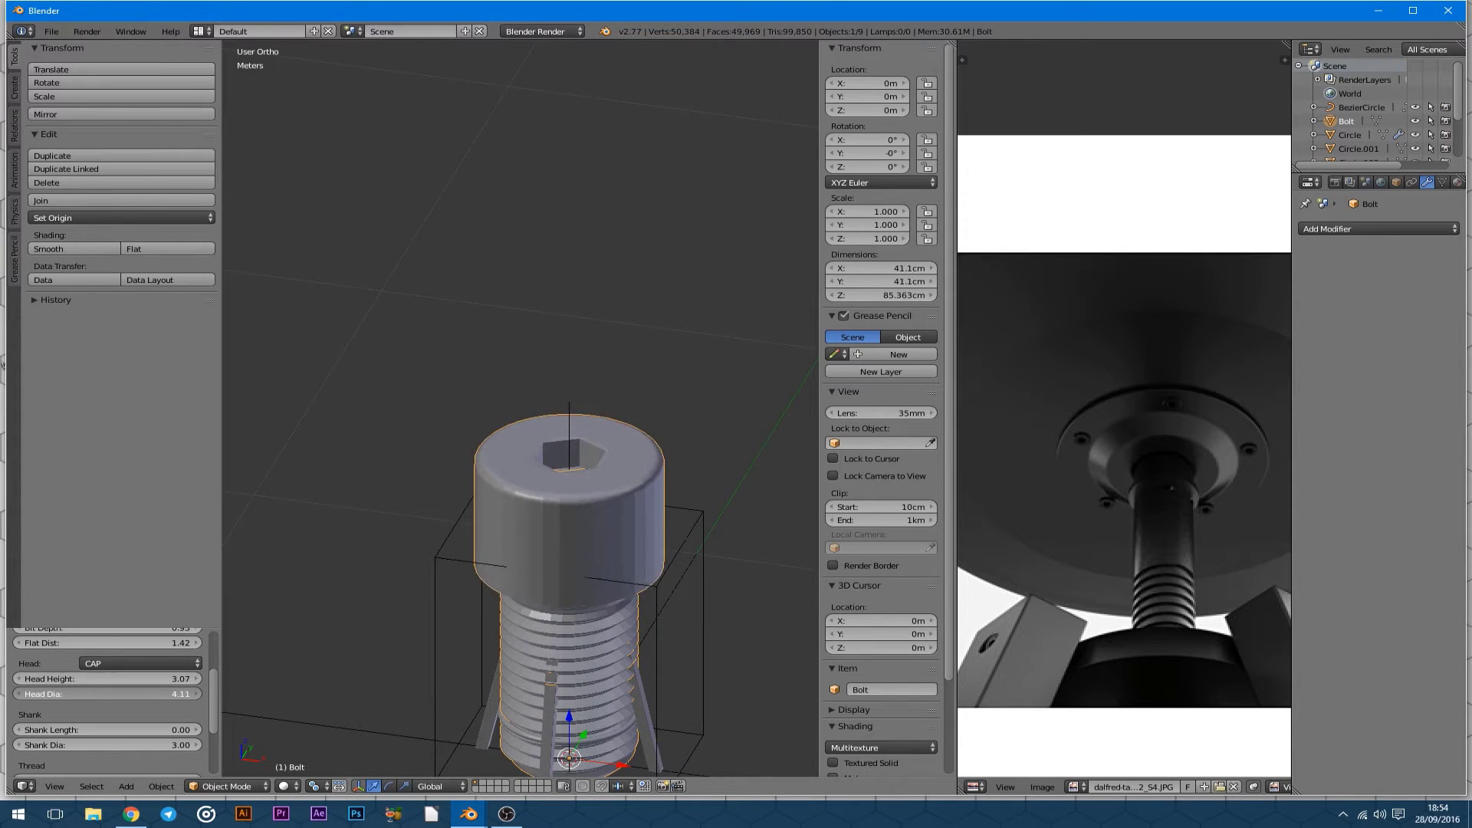
{"action": "key", "text": "KP_1"}
{"action": "key", "text": "z"}
{"action": "key", "text": "Tab"}
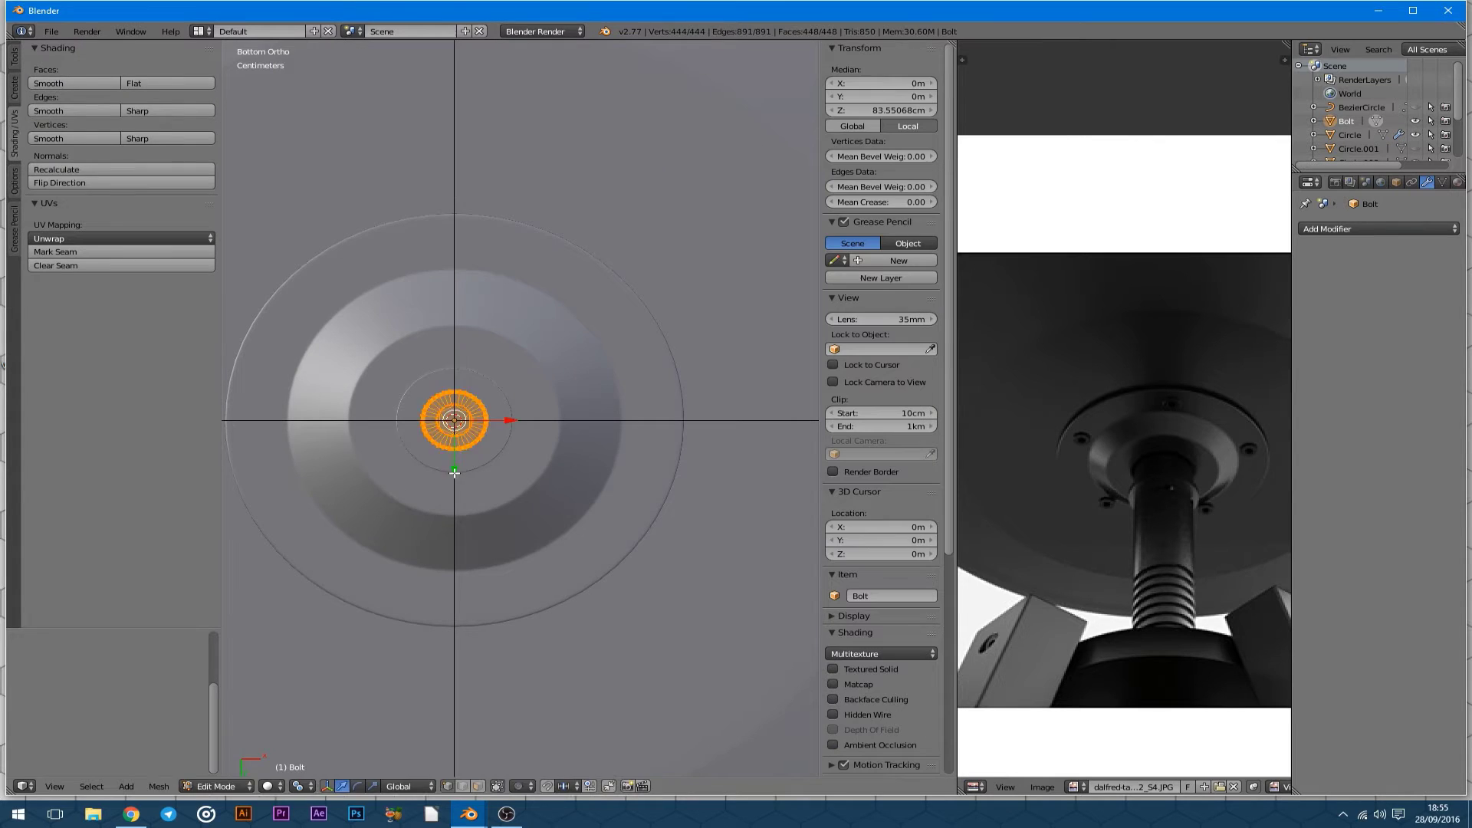
Give the Bolt an Array modifier.
{"action": "key", "text": "Tab"}
{"action": "left_click", "coordinate": [1378, 229]}
{"action": "left_click", "coordinate": [1170, 259]}
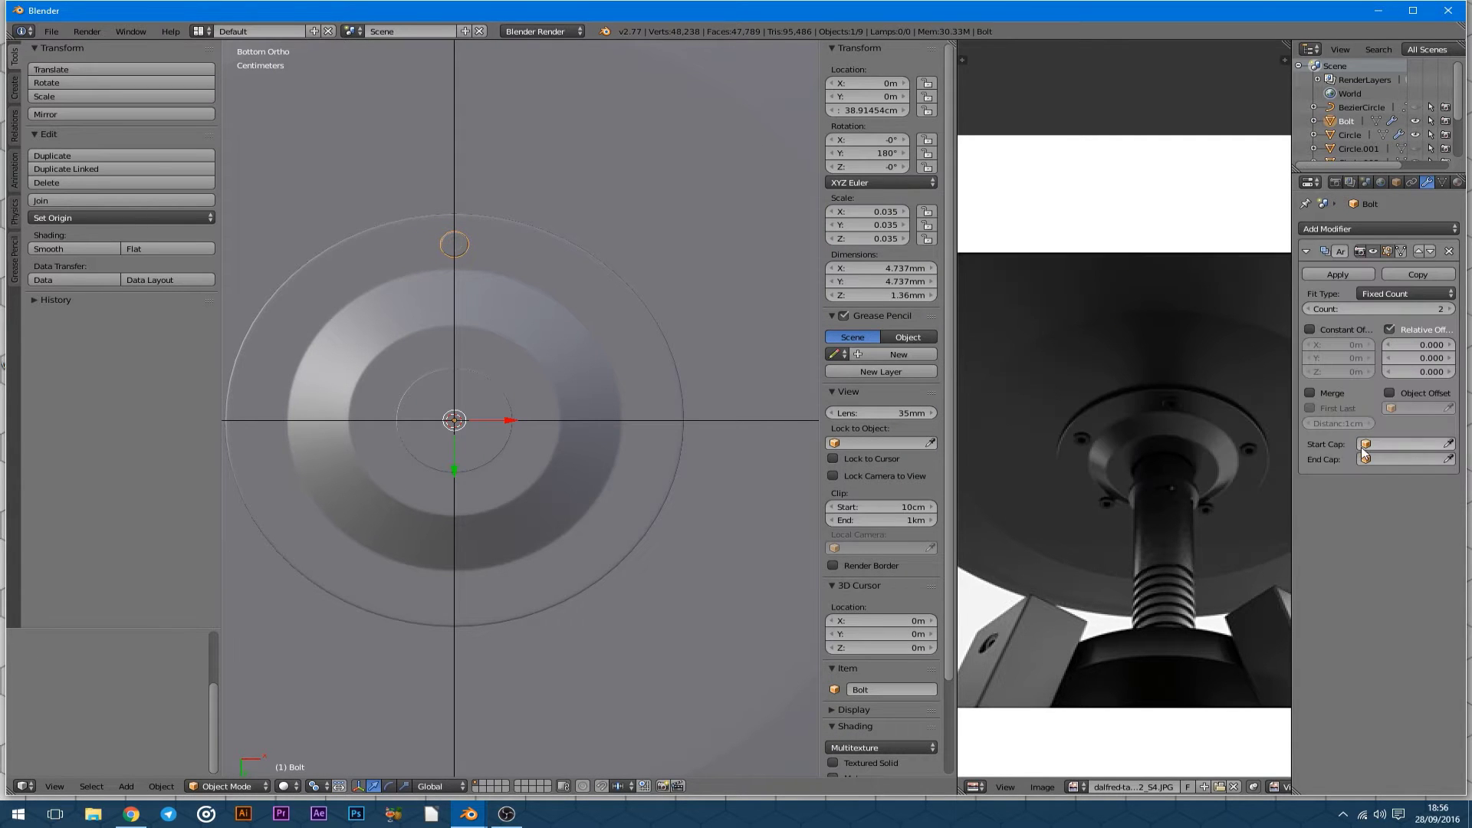
{"action": "scroll", "coordinate": [537, 361], "scroll_direction": "down", "scroll_amount": 5}
Add an Empty at the plate centre and set Empty.001 as the array's Object Offset.
{"action": "key", "text": "shift+a"}
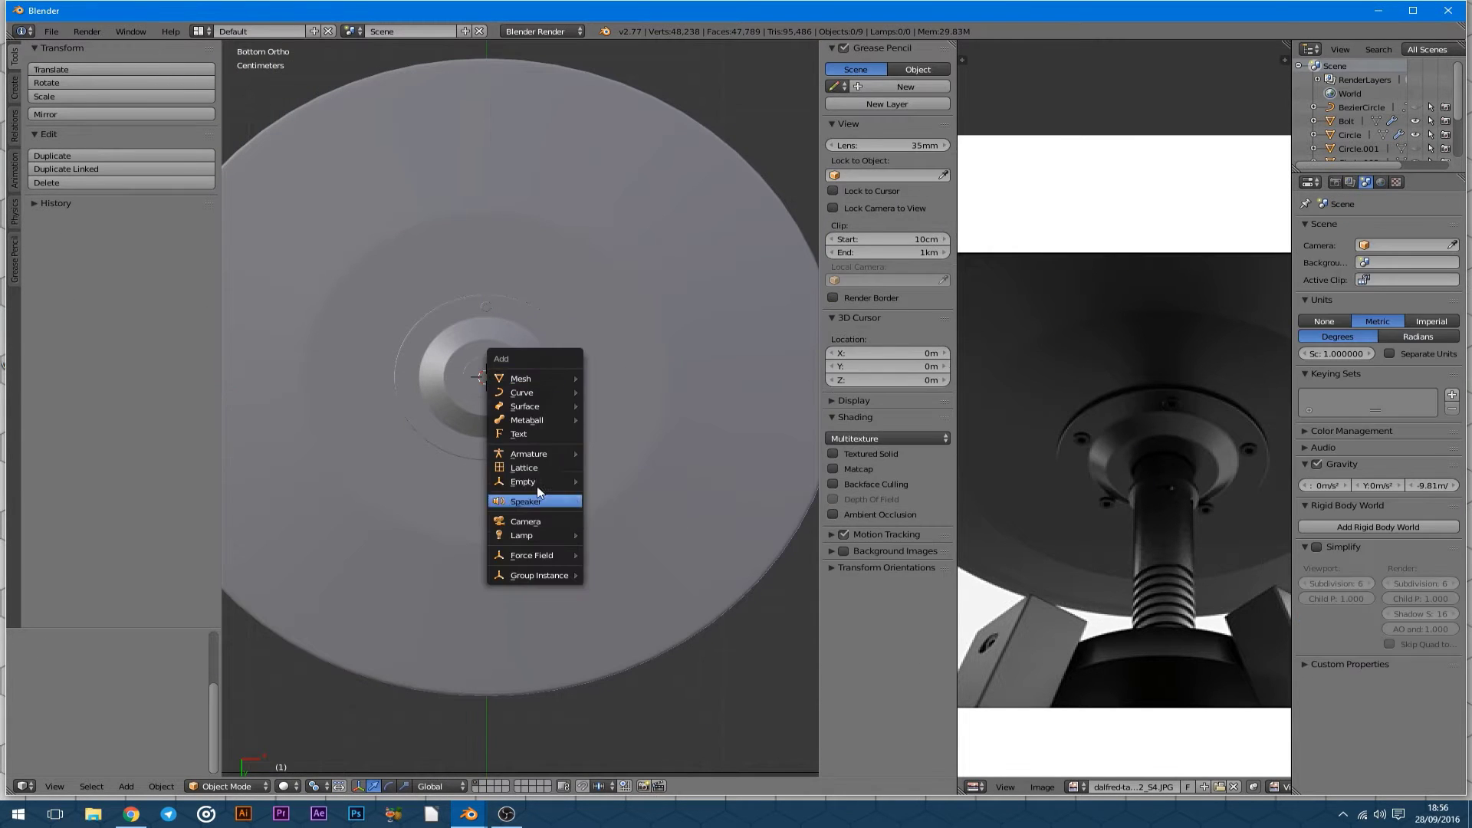
{"action": "left_click", "coordinate": [617, 486]}
{"action": "left_click", "coordinate": [1448, 408]}
{"action": "key", "text": "e"}
{"action": "left_click", "coordinate": [551, 360]}
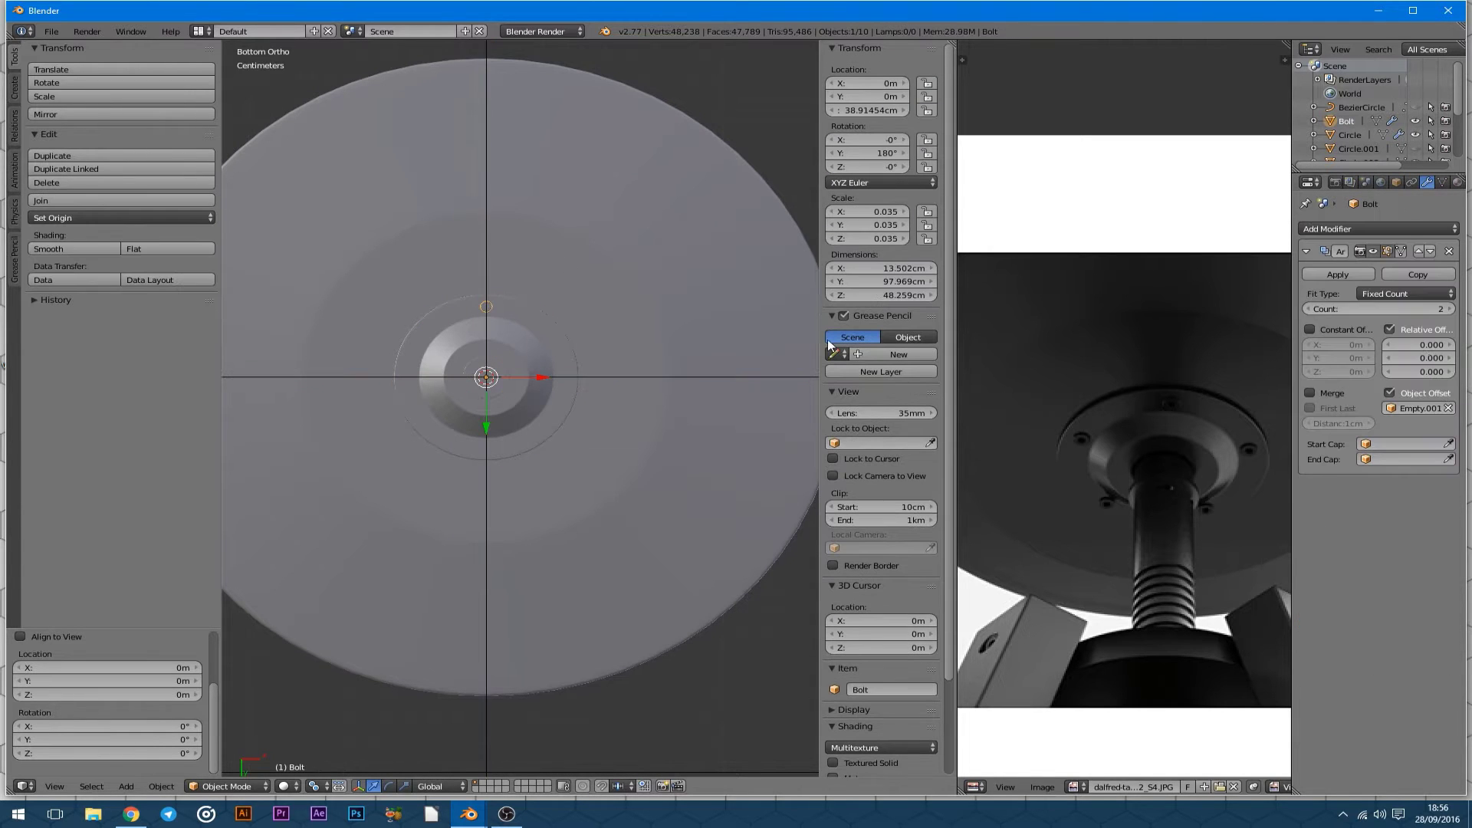
{"action": "mouse_move", "coordinate": [532, 316]}
{"action": "middle_mouse_down"}
{"action": "mouse_move", "coordinate": [228, 673]}
{"action": "mouse_move", "coordinate": [490, 406]}
{"action": "middle_mouse_up"}
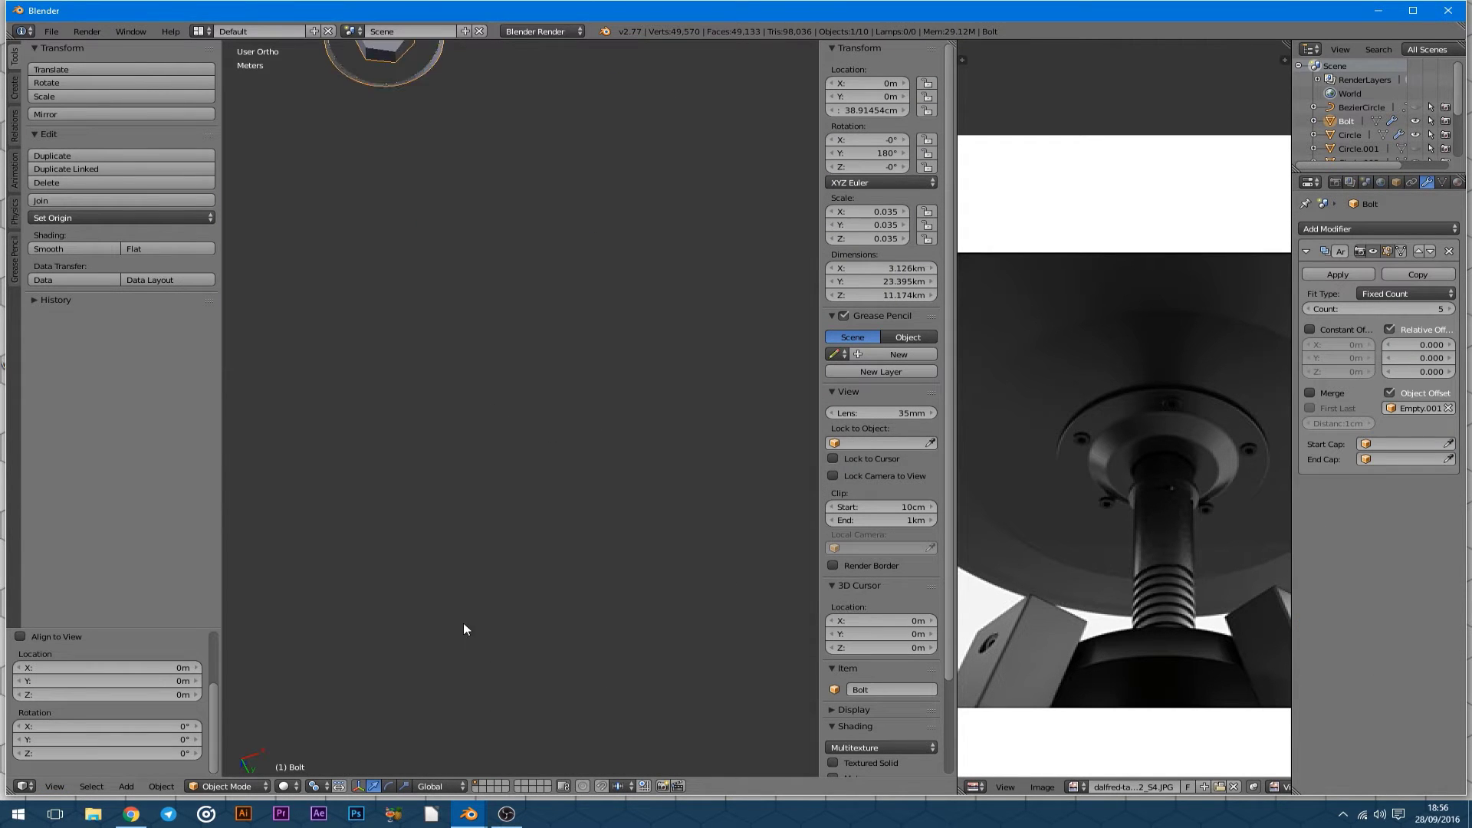
{"action": "left_click", "coordinate": [54, 786]}
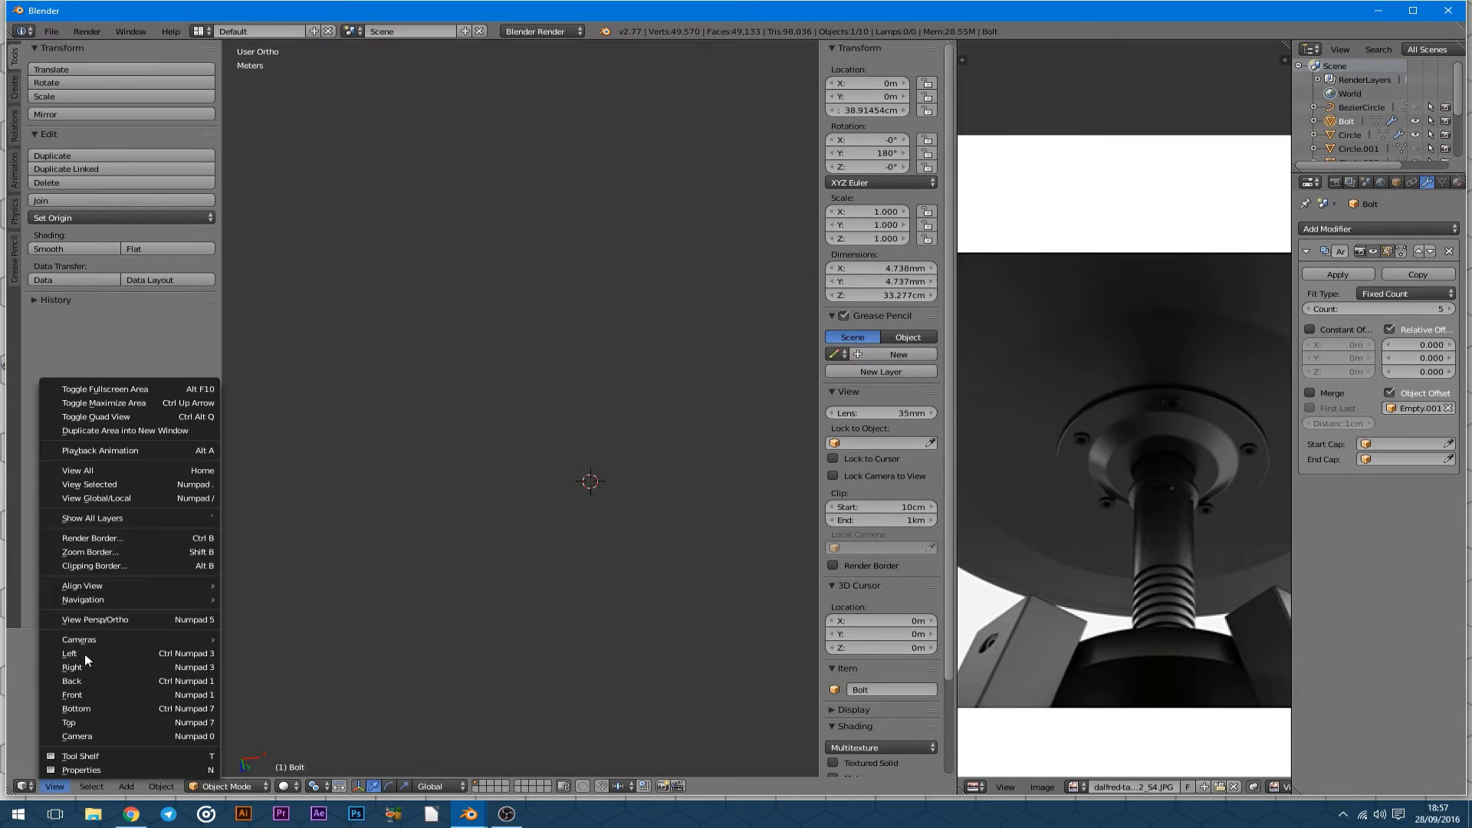
{"action": "left_click", "coordinate": [92, 660]}
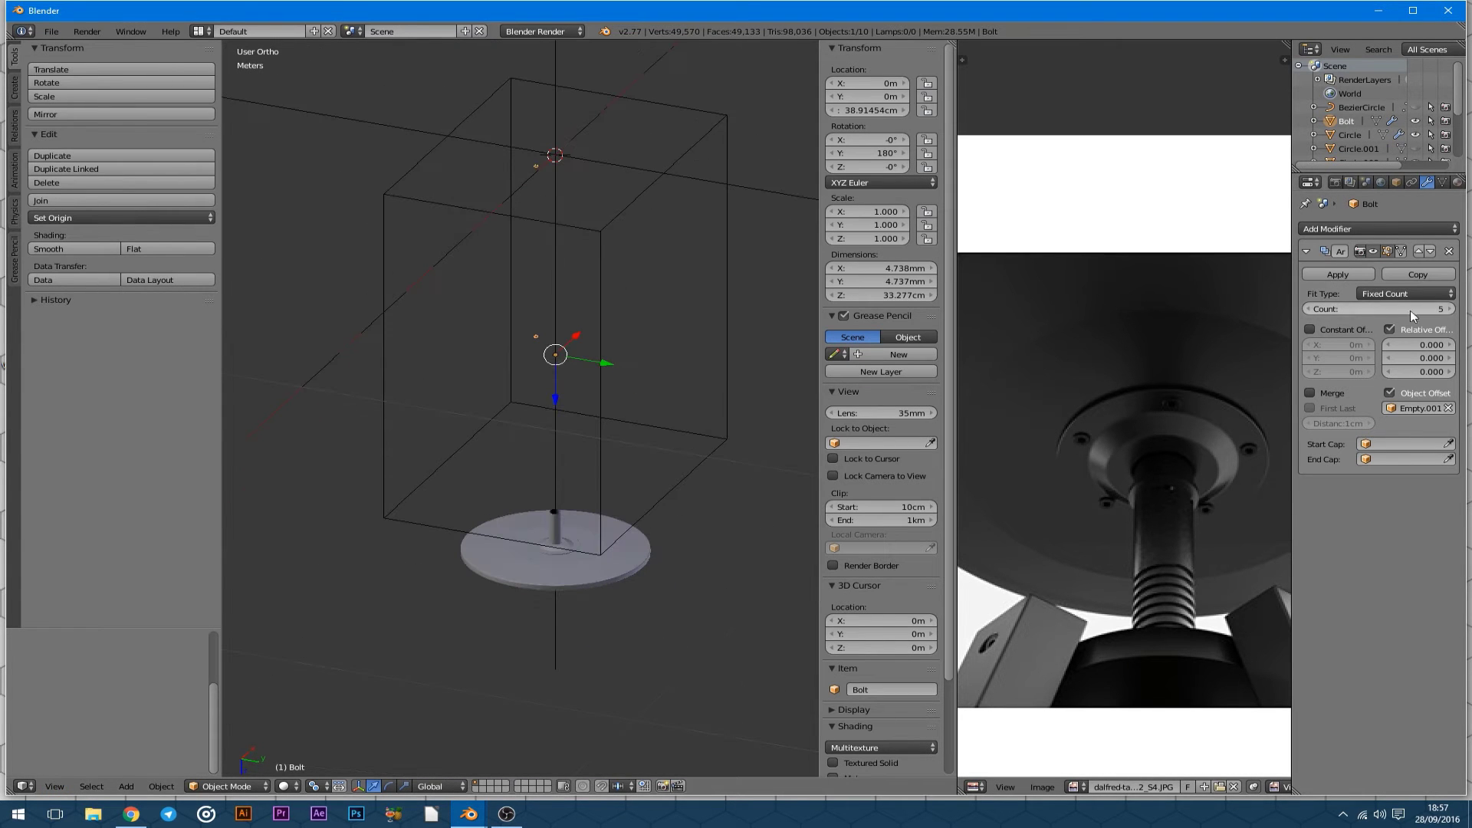
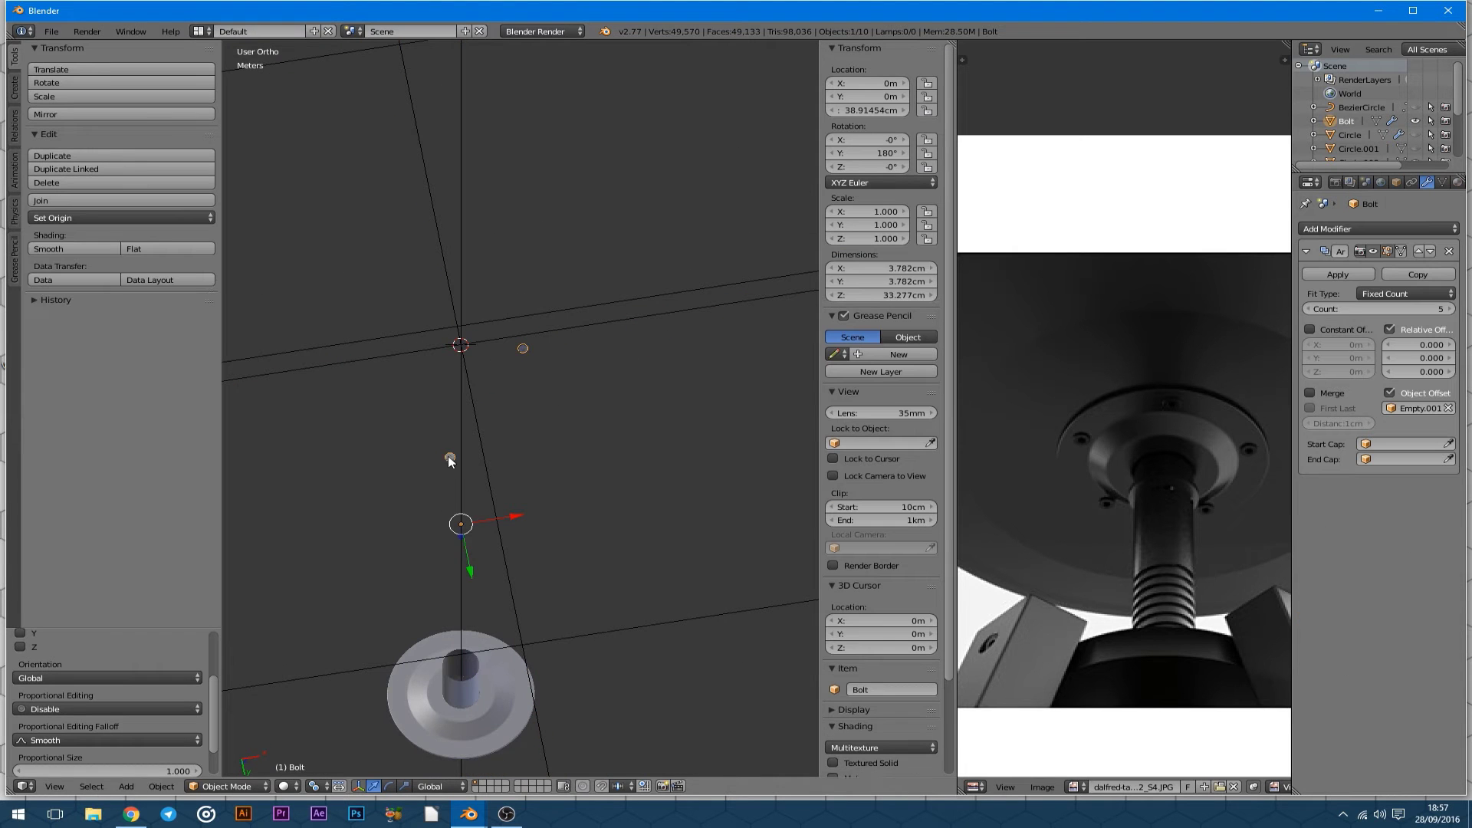
Raise the bolt's Array modifier to 4 copies, with Empty.001 as the offset object.
{"action": "scroll", "coordinate": [1399, 309], "scroll_direction": "up", "scroll_amount": 2, "text": "ctrl"}
{"action": "mouse_move", "coordinate": [537, 368]}
{"action": "middle_mouse_down"}
{"action": "mouse_move", "coordinate": [491, 386]}
{"action": "mouse_move", "coordinate": [498, 372]}
{"action": "middle_mouse_up"}
{"action": "key", "text": "Tab"}
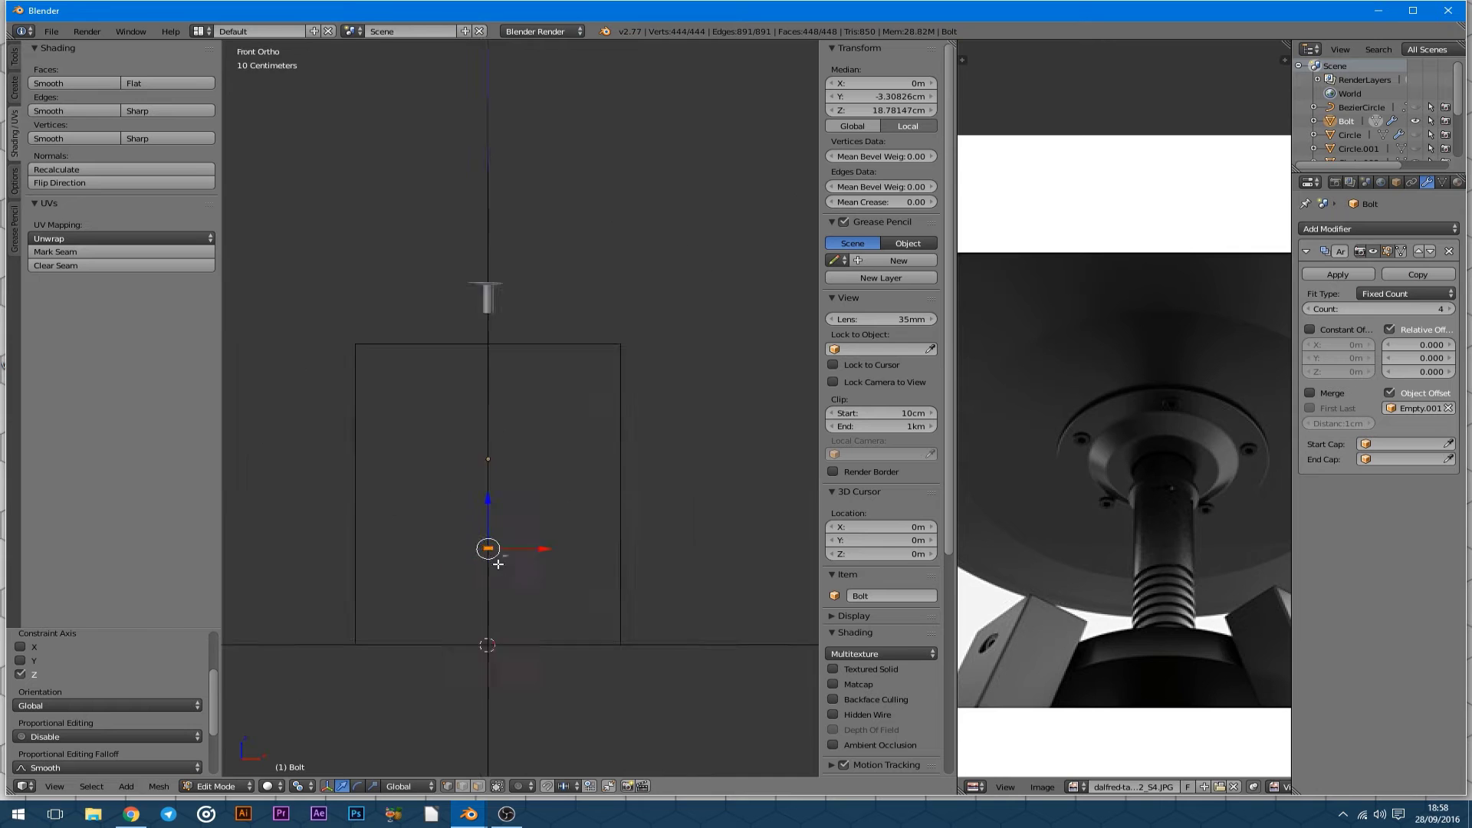
{"action": "key", "text": "Tab"}
{"action": "right_click", "coordinate": [555, 461]}
{"action": "middle_click_drag", "start_coordinate": [555, 461], "coordinate": [489, 541]}
{"action": "scroll", "coordinate": [489, 541], "scroll_direction": "up", "scroll_amount": 5}
{"action": "middle_click_drag", "start_coordinate": [288, 558], "coordinate": [529, 463]}
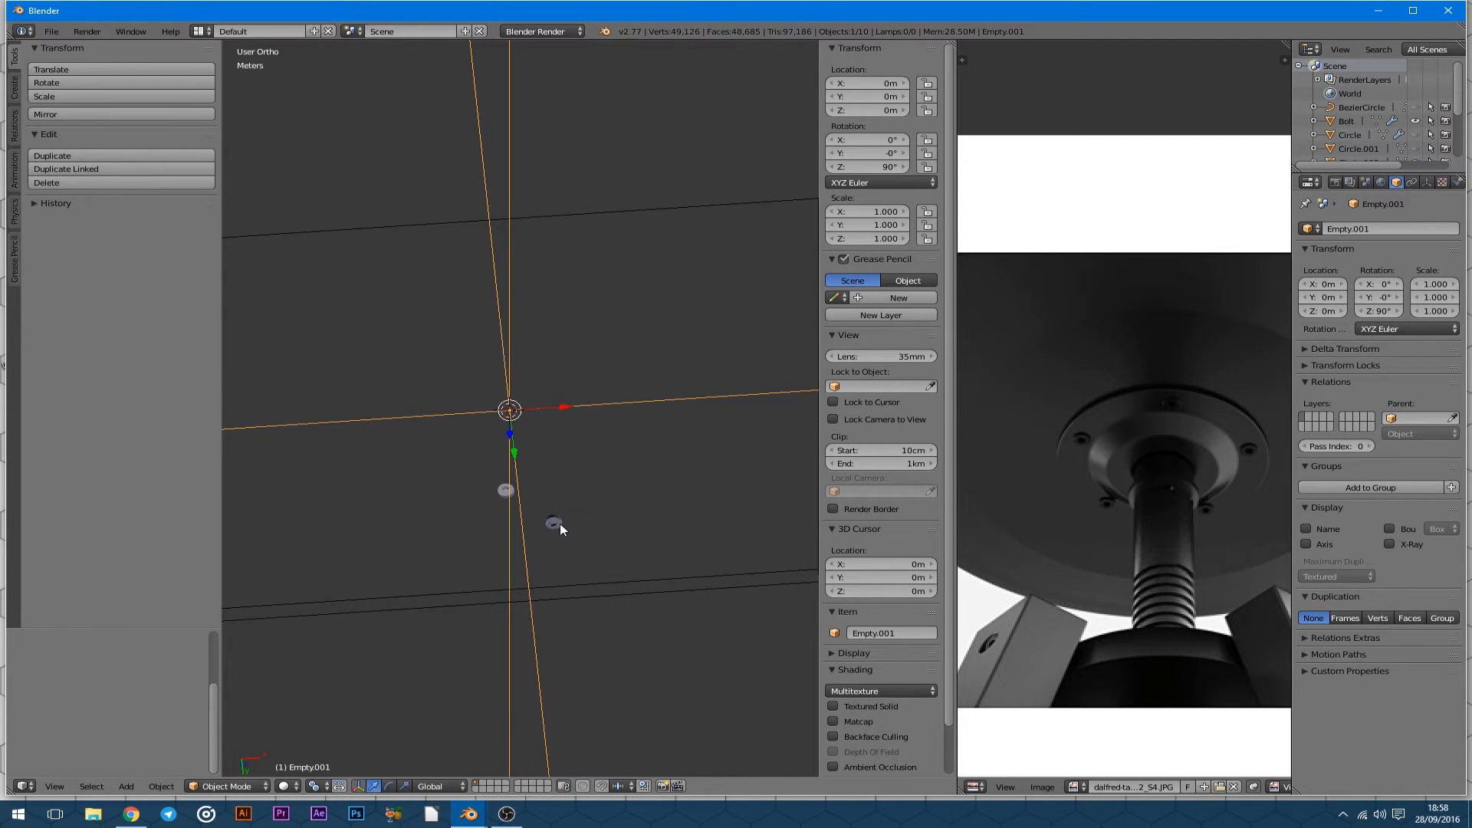
{"action": "left_click", "coordinate": [1395, 307]}
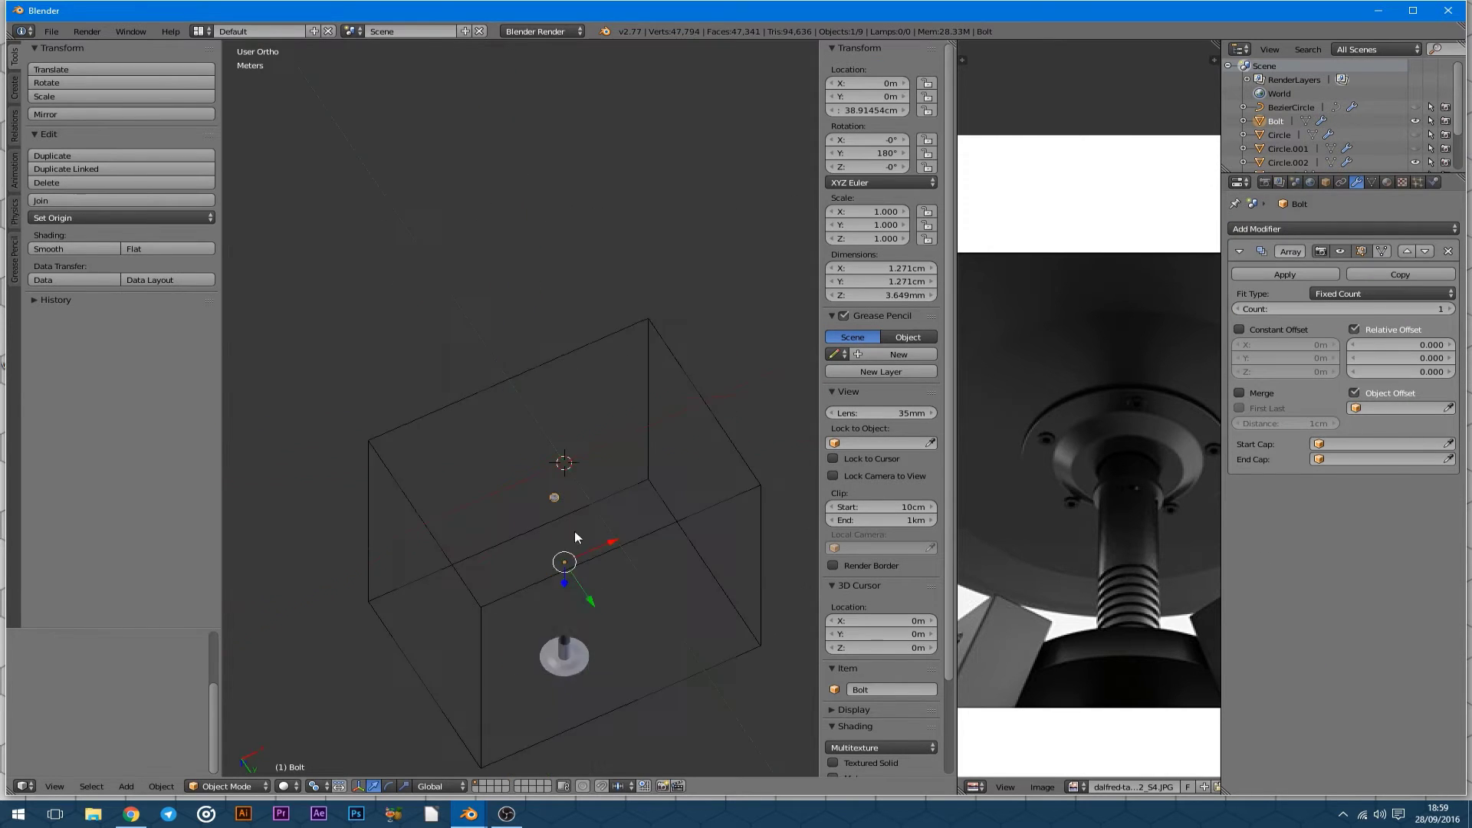
Snap the 3D cursor to the bolt and move the bolt's origin onto it.
{"action": "left_click", "coordinate": [575, 577]}
{"action": "key", "text": "Tab"}
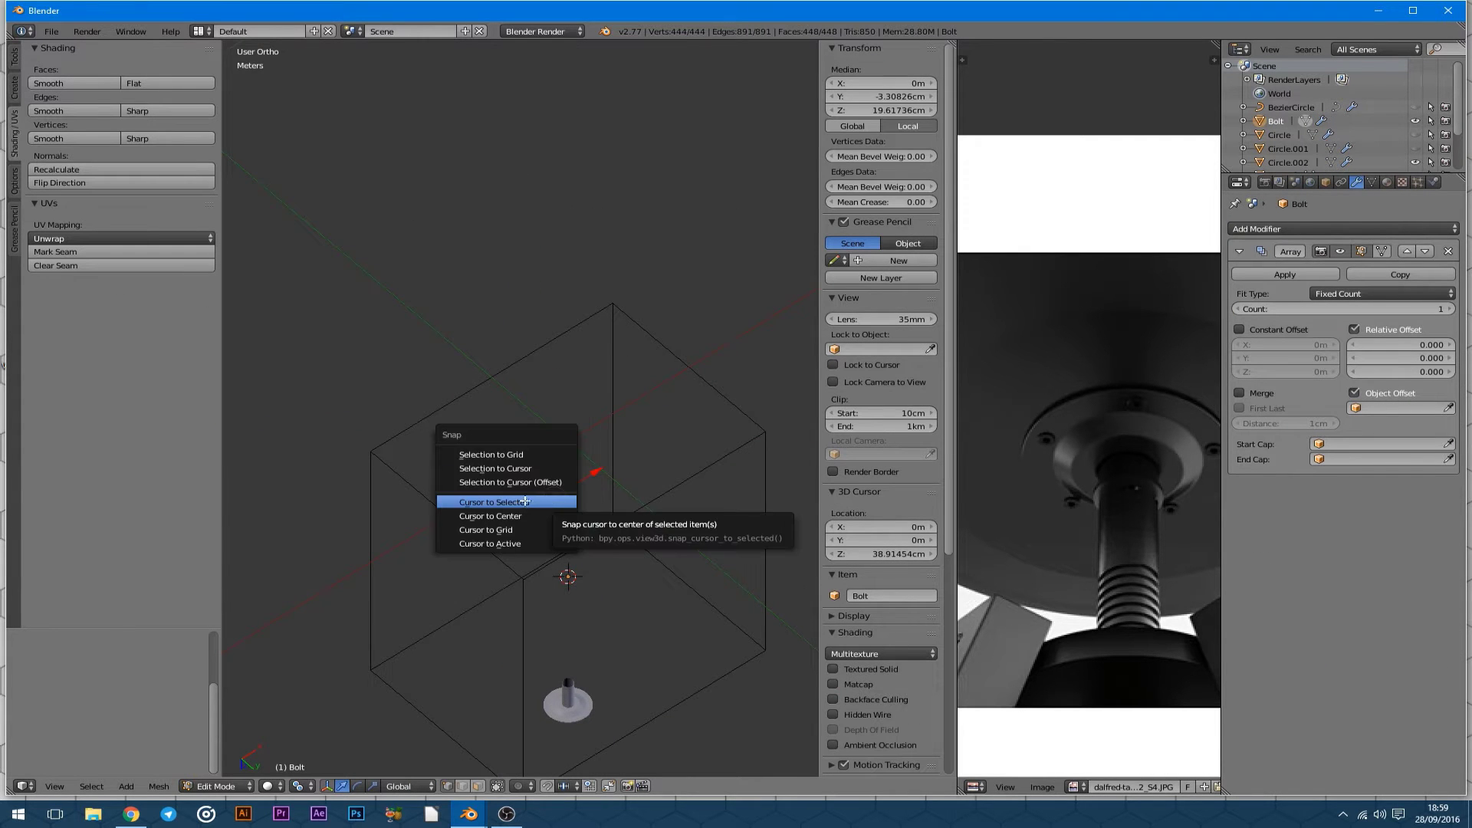
{"action": "key", "text": "Tab"}
{"action": "left_click", "coordinate": [161, 786]}
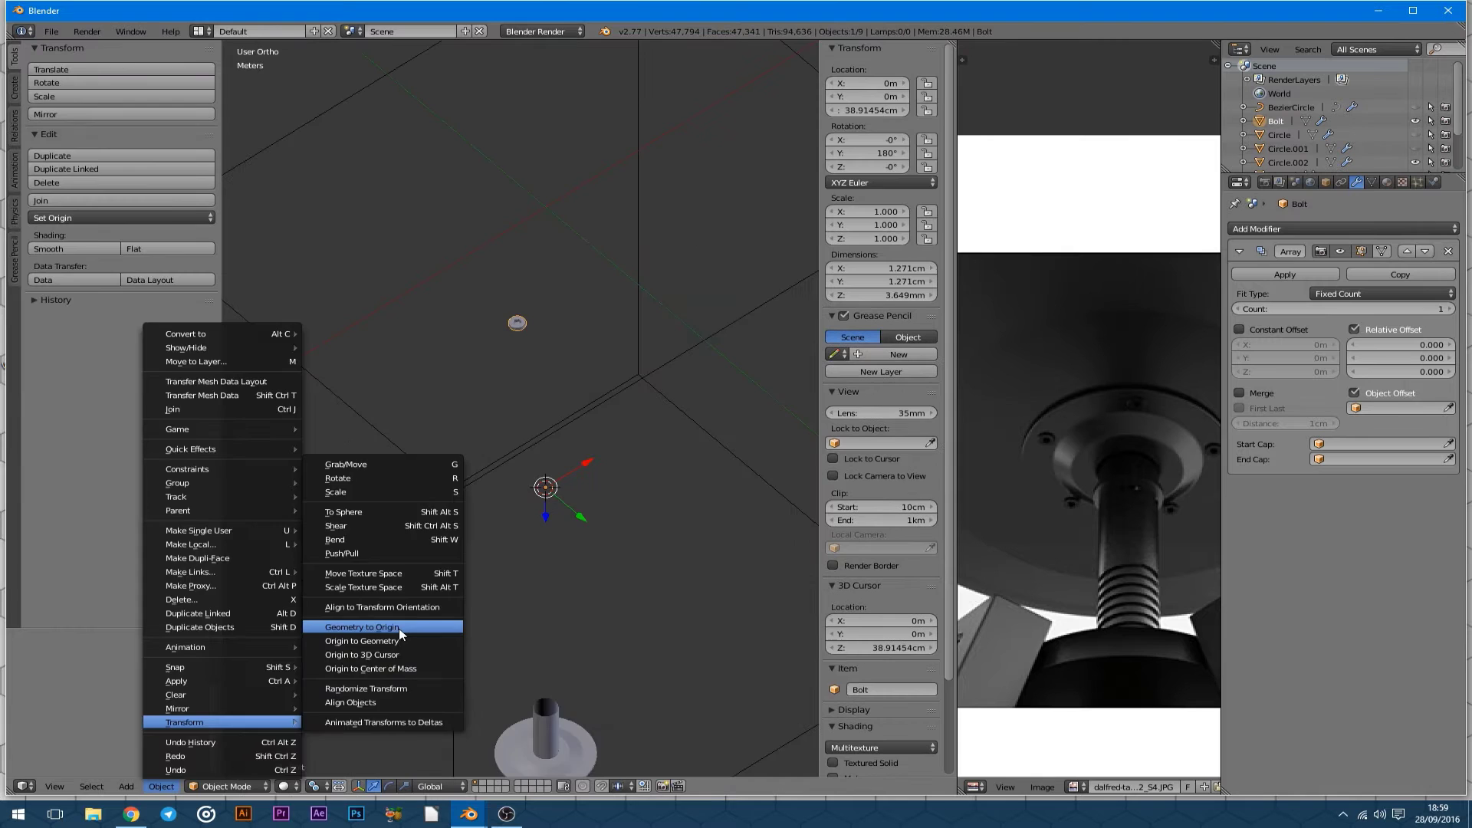
{"action": "left_click", "coordinate": [398, 628]}
Add an empty at the centre and shift the bolt mesh off-centre along Y.
{"action": "key", "text": "KP_7"}
{"action": "key", "text": "ctrl+KP_7"}
{"action": "scroll", "coordinate": [579, 503], "scroll_direction": "up", "scroll_amount": 4}
{"action": "key", "text": "shift+a"}
{"action": "left_click", "coordinate": [536, 529]}
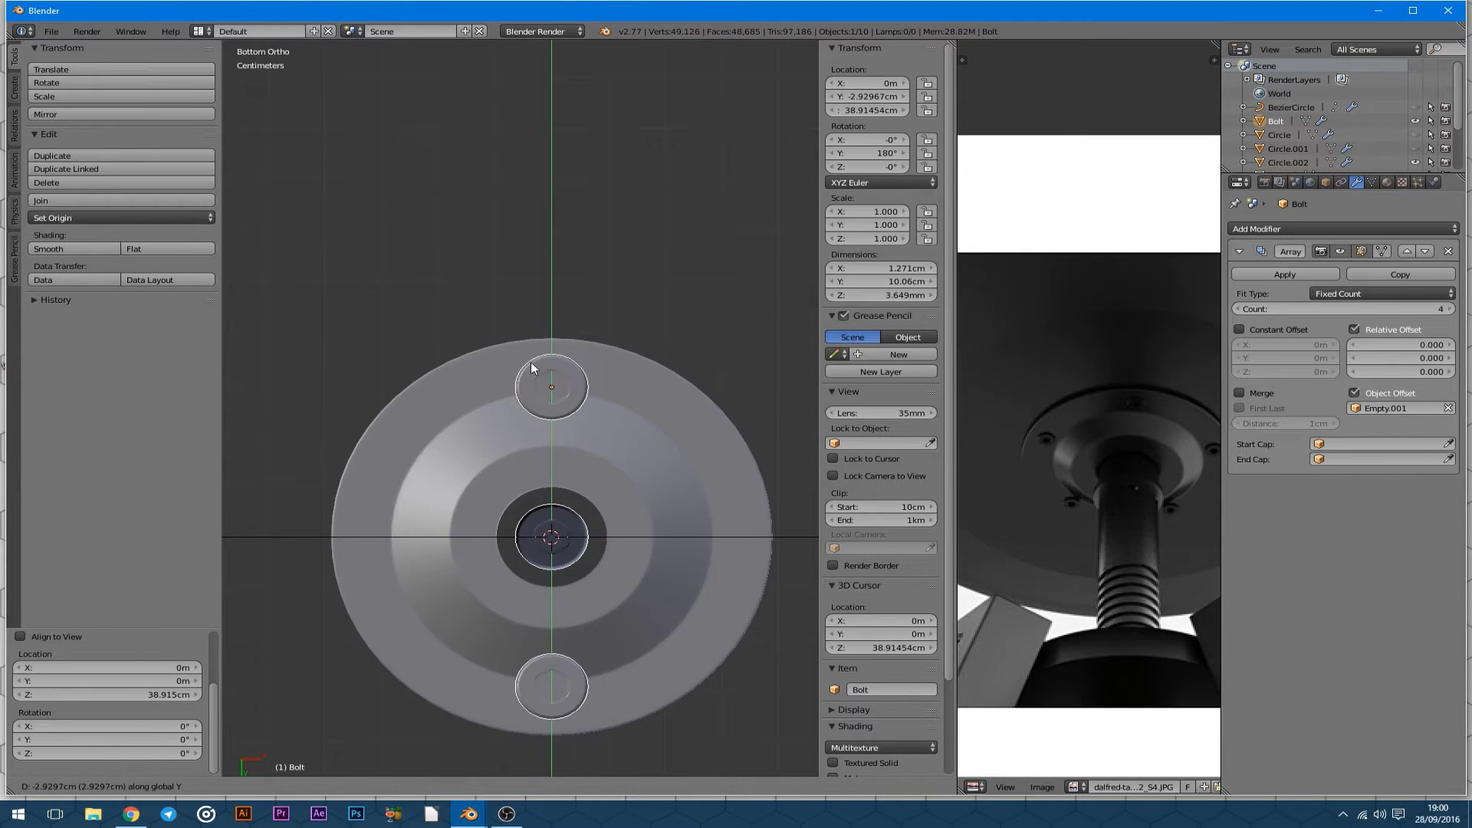
{"action": "right_click", "coordinate": [531, 361]}
{"action": "middle_click_drag", "start_coordinate": [531, 362], "coordinate": [520, 439]}
{"action": "key", "text": "ctrl+KP_7"}
{"action": "key", "text": "Tab"}
{"action": "scroll", "coordinate": [527, 453], "scroll_direction": "up", "scroll_amount": 2}
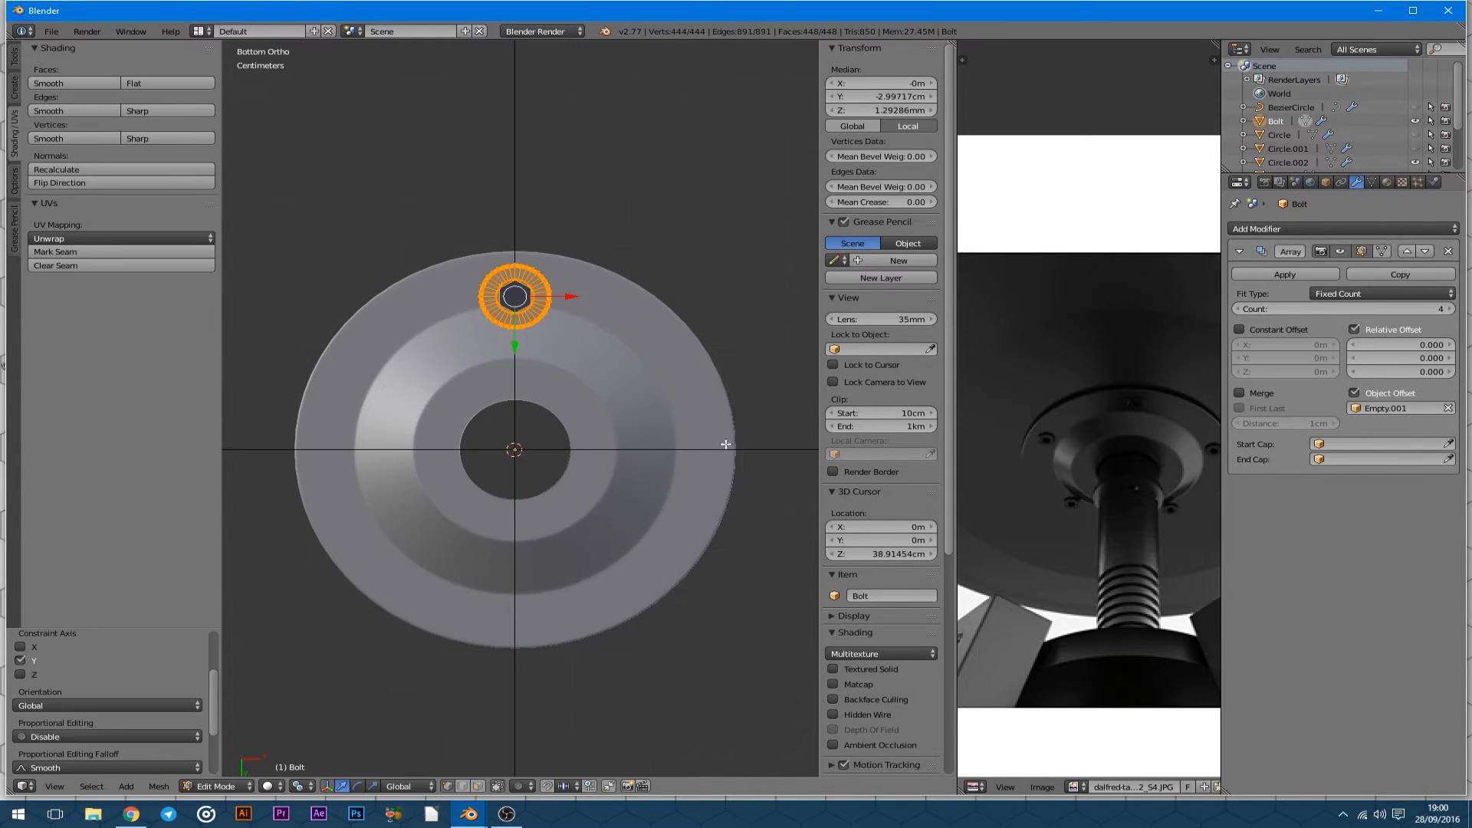
{"action": "key", "text": "Tab"}
Inspect the offset empty and one stand leg from below.
{"action": "right_click", "coordinate": [725, 446]}
{"action": "scroll", "coordinate": [580, 489], "scroll_direction": "down", "scroll_amount": 3}
{"action": "mouse_move", "coordinate": [577, 495]}
{"action": "middle_mouse_down"}
{"action": "mouse_move", "coordinate": [651, 435]}
{"action": "mouse_move", "coordinate": [435, 377]}
{"action": "middle_mouse_up"}
{"action": "right_click", "coordinate": [437, 376]}
{"action": "scroll", "coordinate": [445, 391], "scroll_direction": "down", "scroll_amount": 4}
{"action": "key", "text": "Tab"}
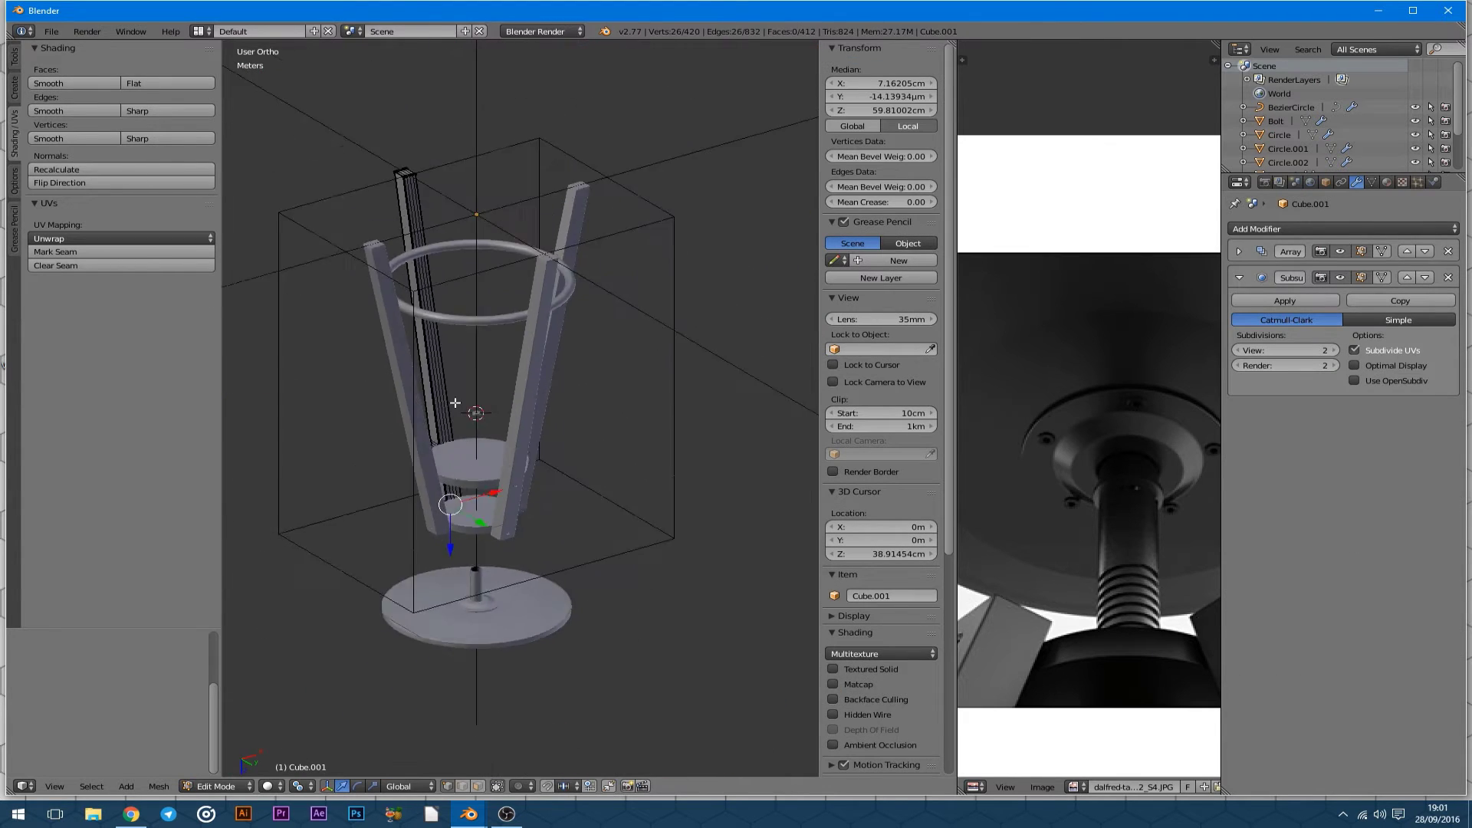
{"action": "key", "text": "Tab"}
{"action": "key", "text": "ctrl+KP_7"}
{"action": "scroll", "coordinate": [370, 568], "scroll_direction": "down", "scroll_amount": 3}
{"action": "scroll", "coordinate": [521, 529], "scroll_direction": "up", "scroll_amount": 4}
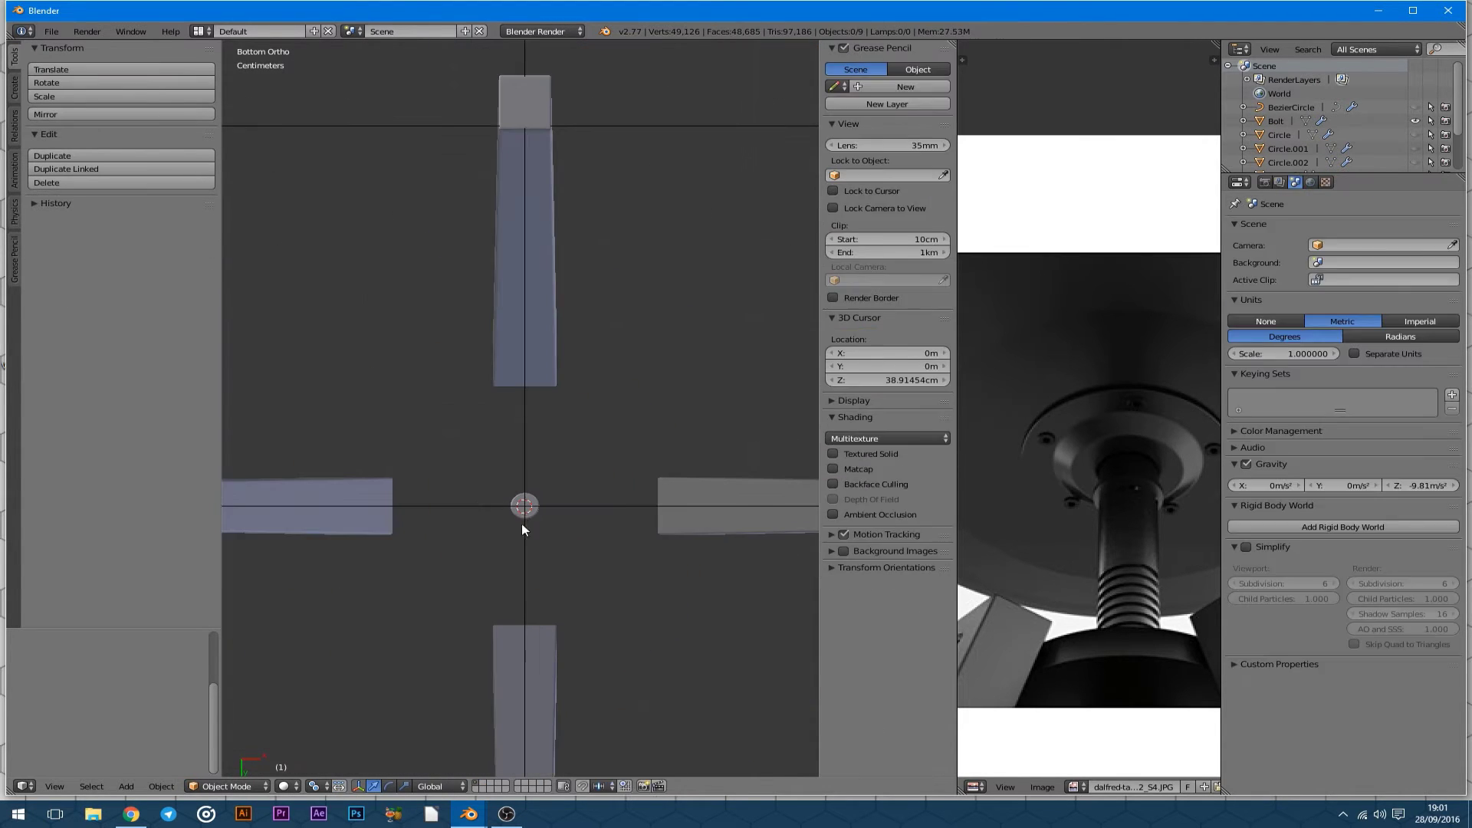
Apply the bolt's rotation with Ctrl+A.
{"action": "right_click", "coordinate": [523, 509]}
{"action": "middle_click_drag", "start_coordinate": [550, 369], "coordinate": [532, 437]}
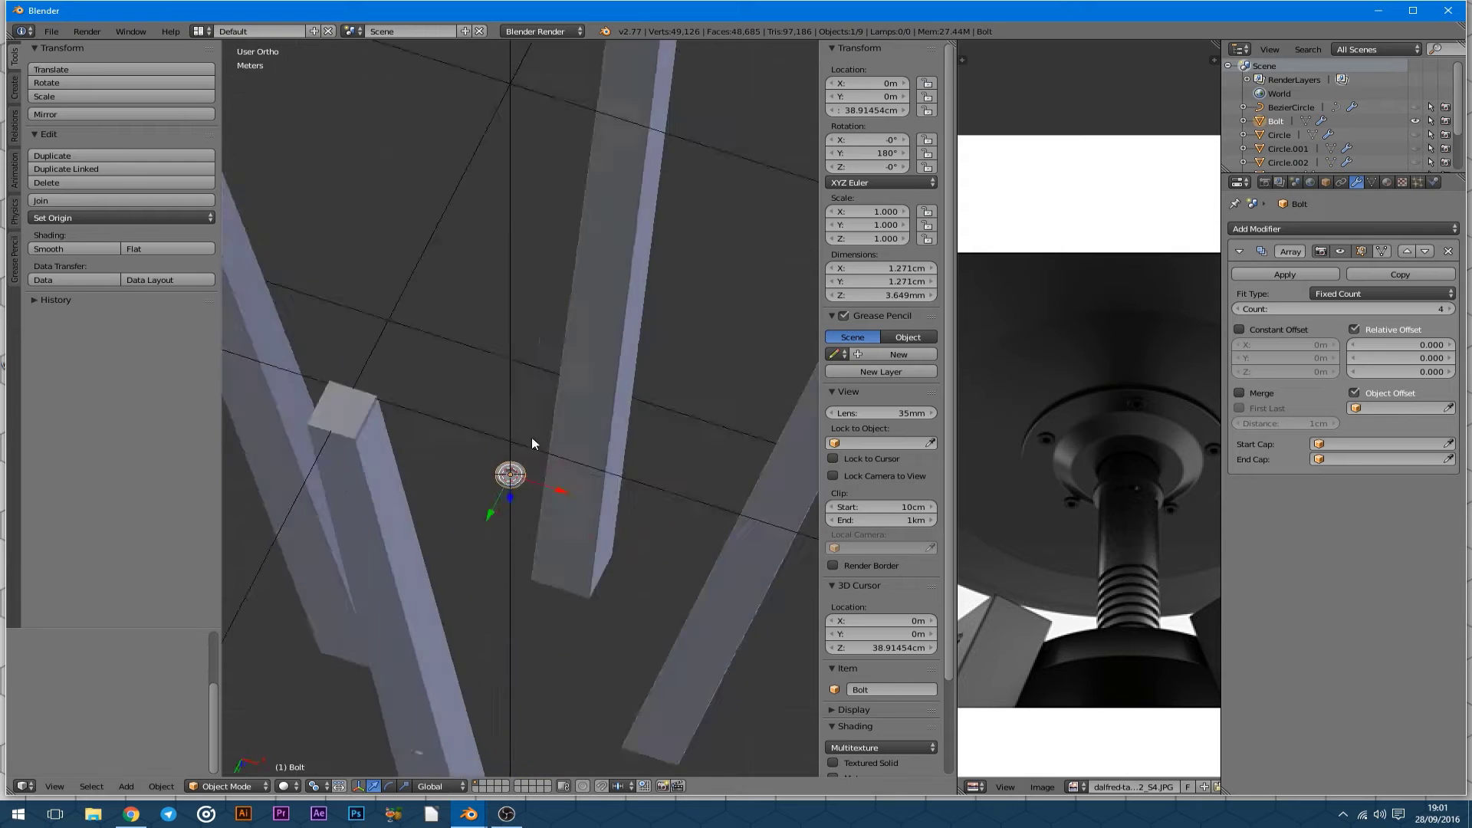
{"action": "key", "text": "ctrl+a"}
{"action": "left_click", "coordinate": [407, 472]}
{"action": "key", "text": "ctrl+KP_7"}
Add a plain axes empty and rotate it to fan the bolt copies into a ring.
{"action": "key", "text": "shift+a"}
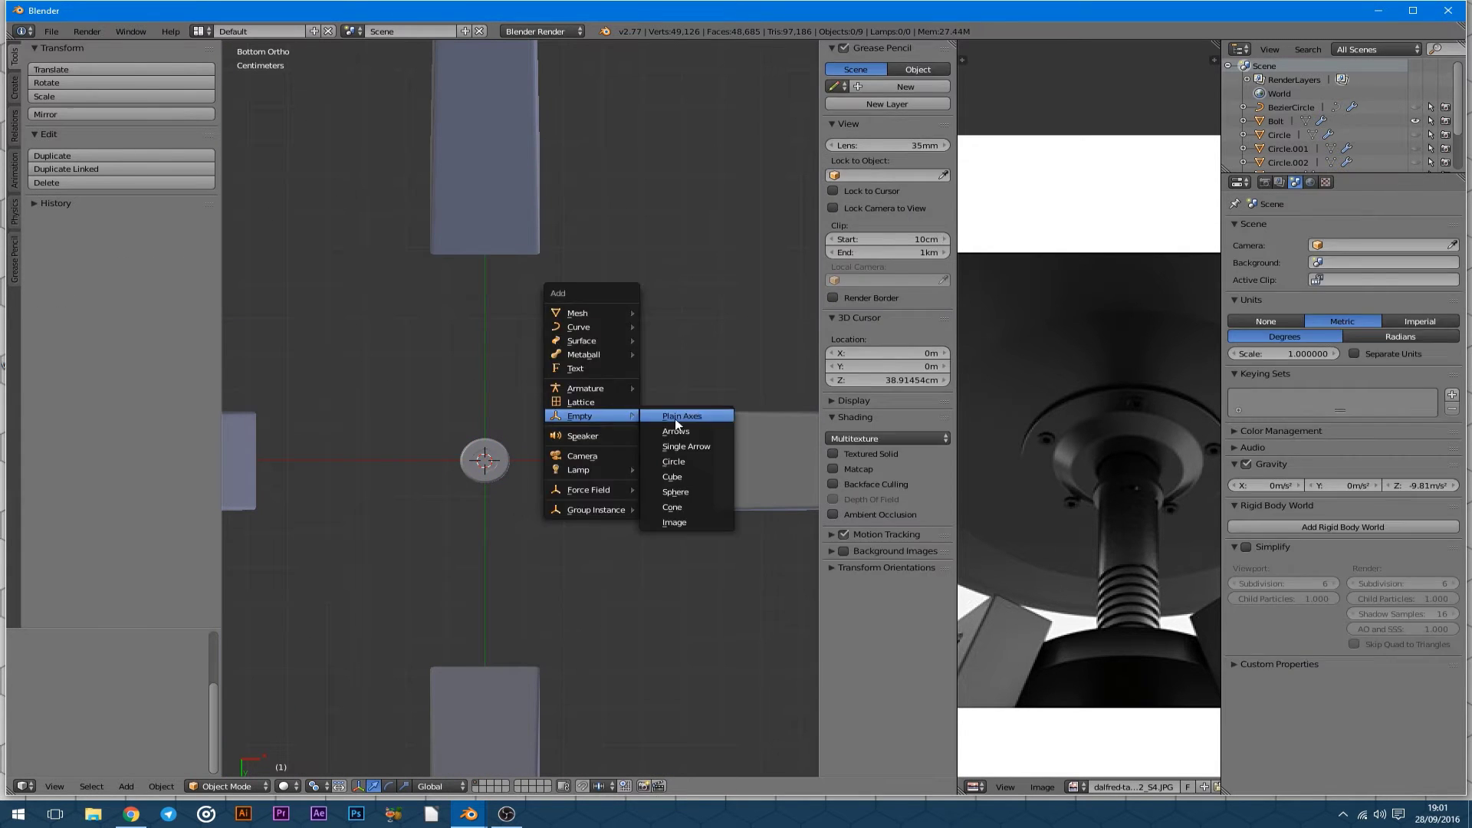
{"action": "left_click", "coordinate": [661, 419]}
{"action": "right_click", "coordinate": [484, 460]}
{"action": "key", "text": "r"}
{"action": "key", "text": "Escape"}
{"action": "key", "text": "r"}
{"action": "left_click", "coordinate": [633, 525]}
{"action": "mouse_move", "coordinate": [633, 525]}
{"action": "middle_mouse_down"}
{"action": "mouse_move", "coordinate": [517, 434]}
{"action": "mouse_move", "coordinate": [445, 448]}
{"action": "middle_mouse_up"}
{"action": "right_click_drag", "start_coordinate": [445, 449], "coordinate": [506, 462]}
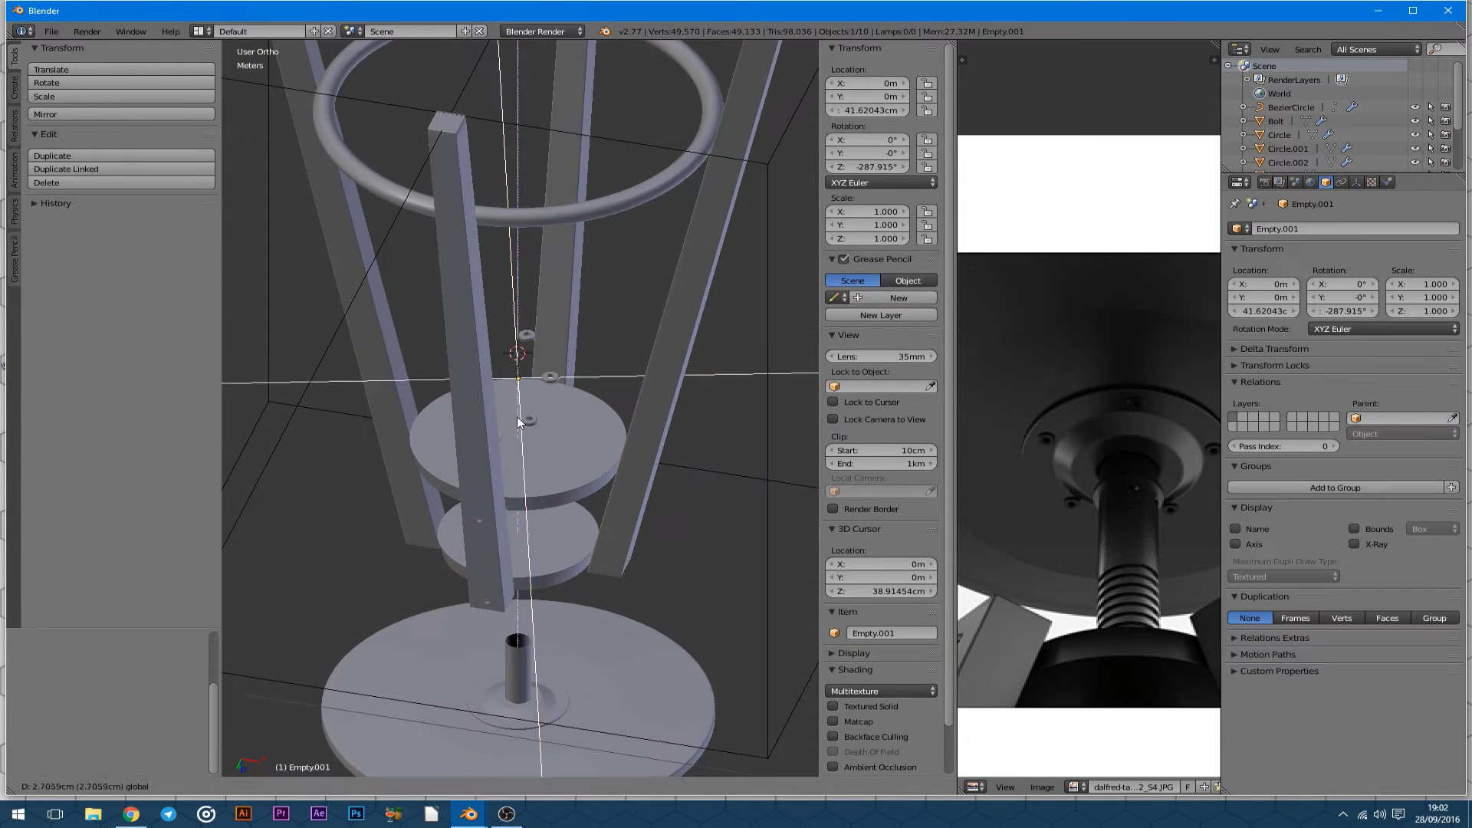
Scale the bolt mesh inward to pull the bolts closer to the centre.
{"action": "key", "text": "ctrl+KP_1"}
{"action": "key", "text": "Tab"}
{"action": "scroll", "coordinate": [499, 486], "scroll_direction": "up", "scroll_amount": 3}
{"action": "key", "text": "s"}
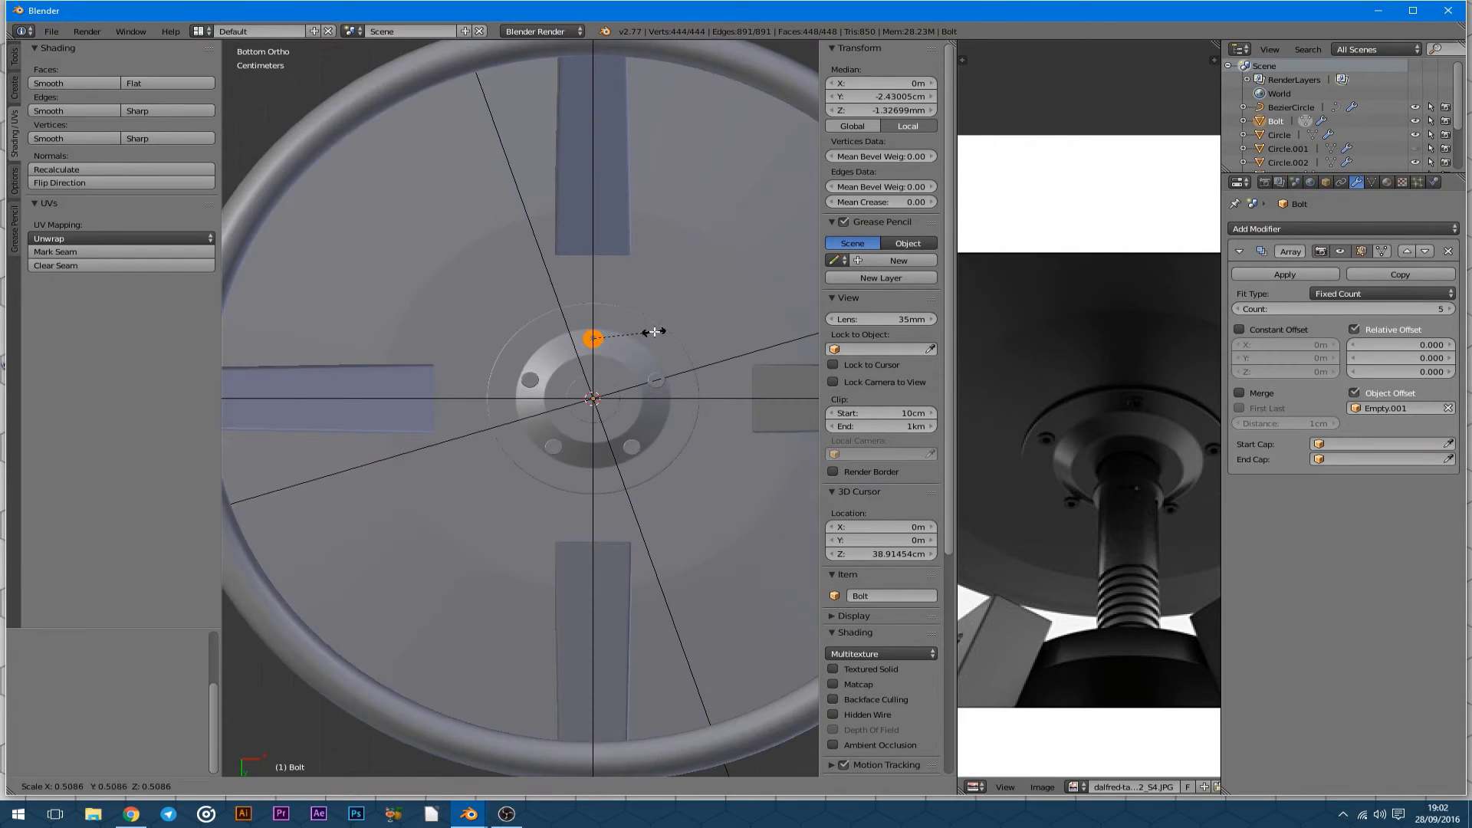
{"action": "left_click", "coordinate": [654, 331]}
{"action": "scroll", "coordinate": [591, 345], "scroll_direction": "down", "scroll_amount": 3}
Apply the array as real bolts and seat them on the plate.
{"action": "key", "text": "Tab"}
{"action": "middle_click_drag", "start_coordinate": [592, 345], "coordinate": [492, 342]}
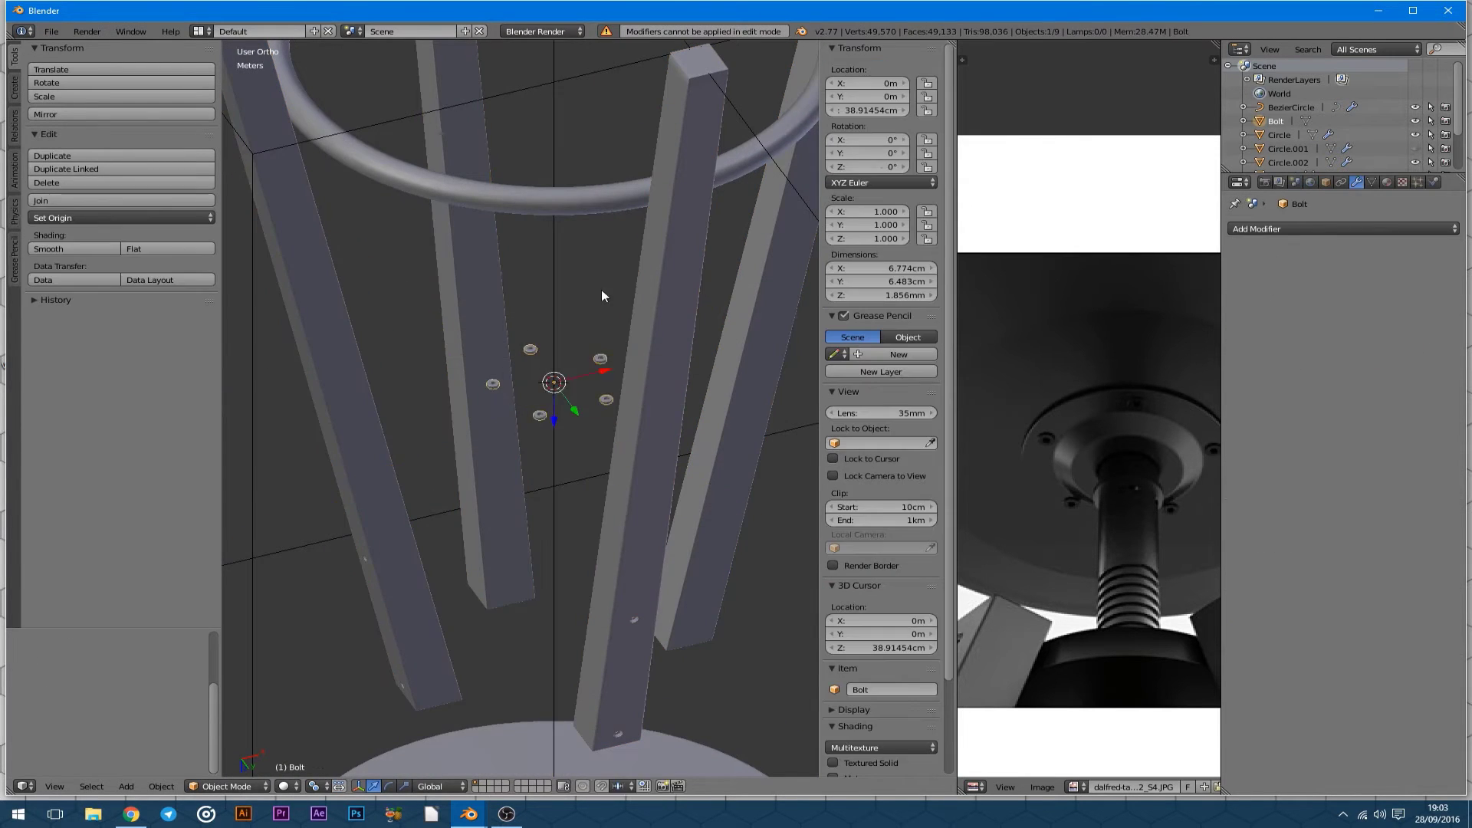
{"action": "key", "text": "ctrl+z"}
{"action": "scroll", "coordinate": [592, 500], "scroll_direction": "up", "scroll_amount": 5}
{"action": "key", "text": "z"}
{"action": "key", "text": "z"}
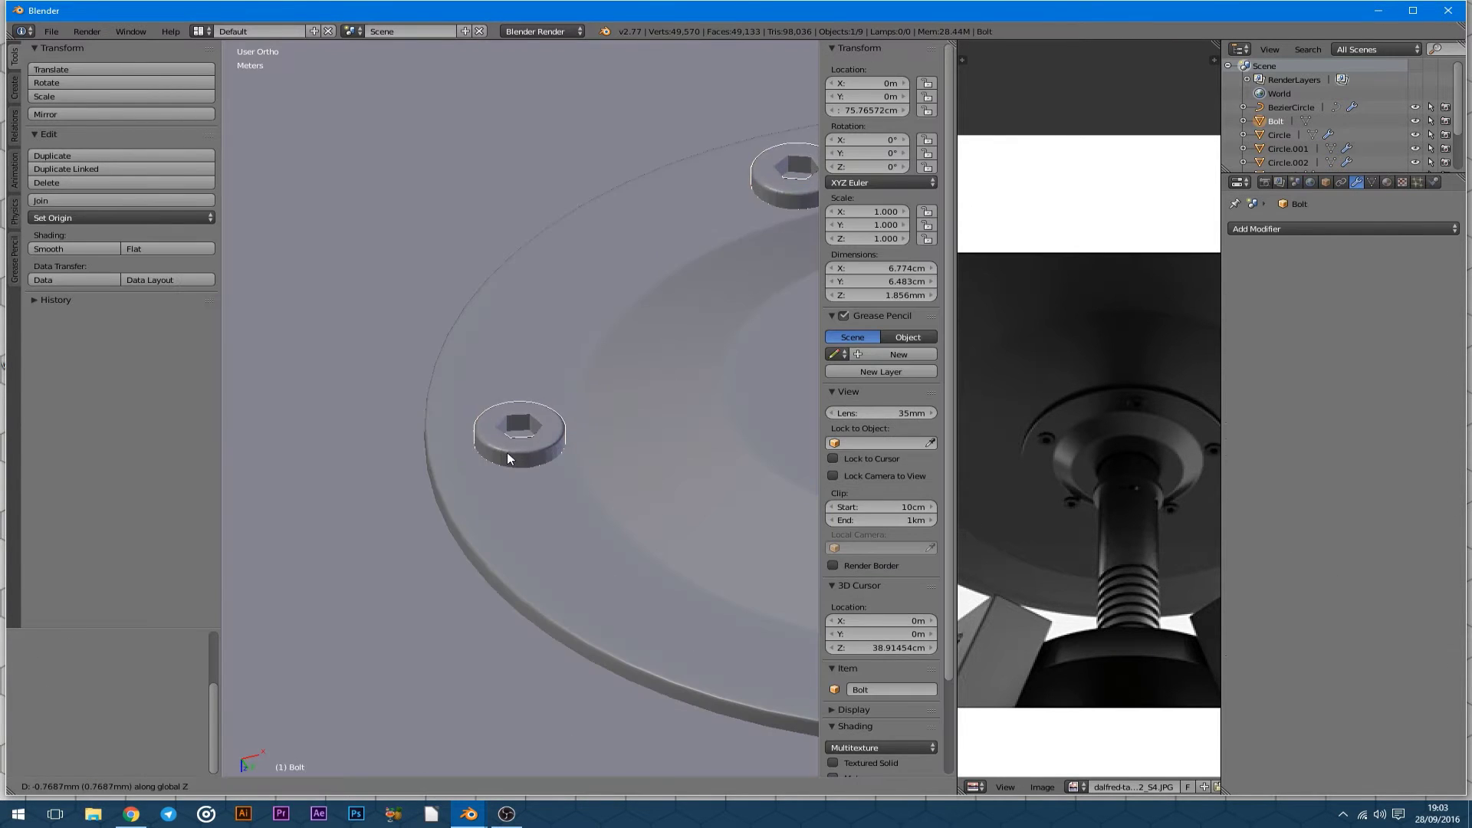
Extrude the column's edge loop and scale it into a collar near the seat.
{"action": "key", "text": "KP_1"}
{"action": "scroll", "coordinate": [529, 304], "scroll_direction": "down", "scroll_amount": 2}
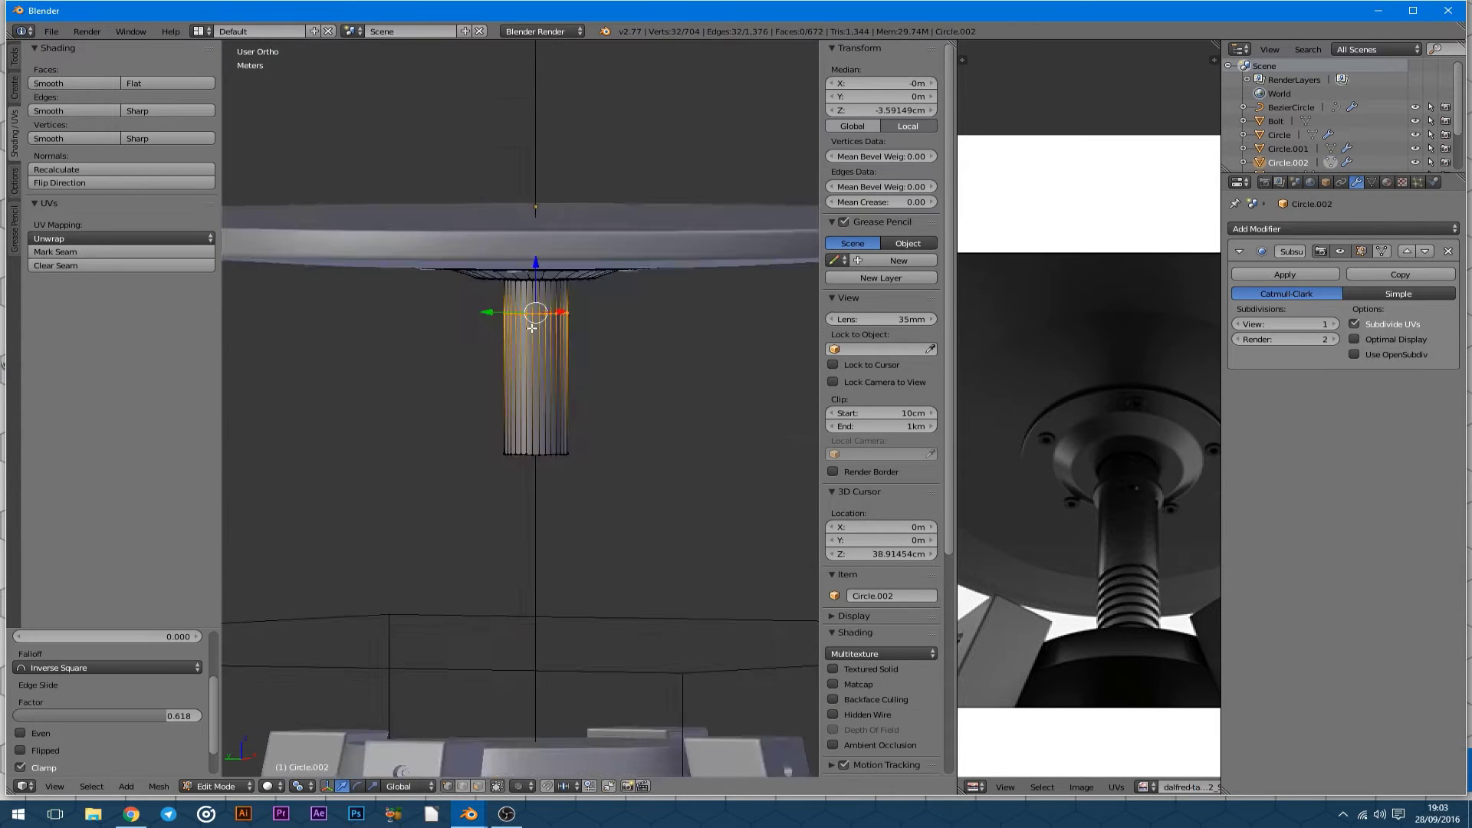
{"action": "scroll", "coordinate": [525, 299], "scroll_direction": "down", "scroll_amount": 2}
{"action": "scroll", "coordinate": [514, 292], "scroll_direction": "down", "scroll_amount": 3}
{"action": "scroll", "coordinate": [505, 287], "scroll_direction": "up", "scroll_amount": 3}
{"action": "scroll", "coordinate": [504, 286], "scroll_direction": "up", "scroll_amount": 3}
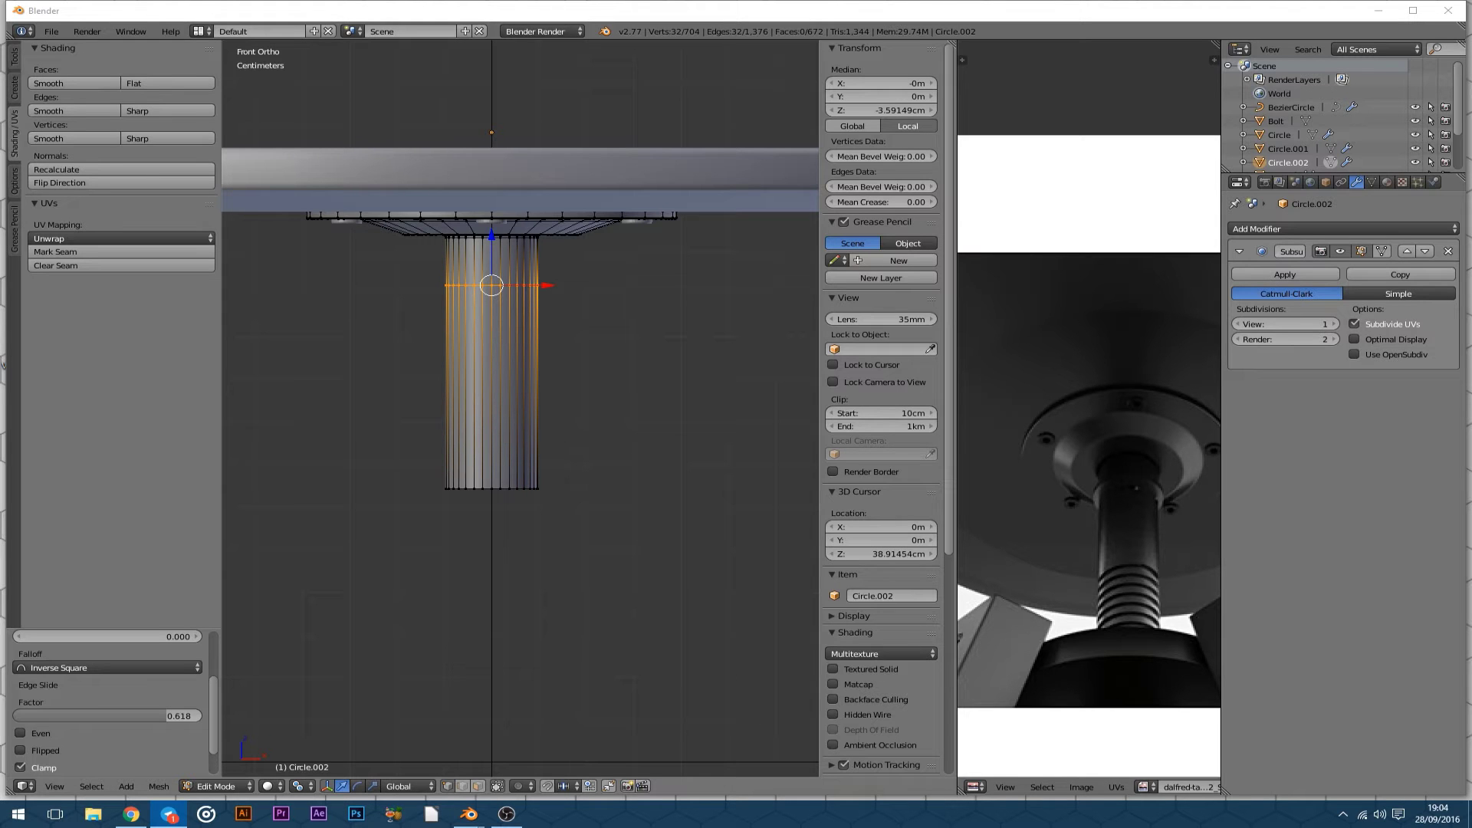
{"action": "scroll", "coordinate": [486, 292], "scroll_direction": "up", "scroll_amount": 3}
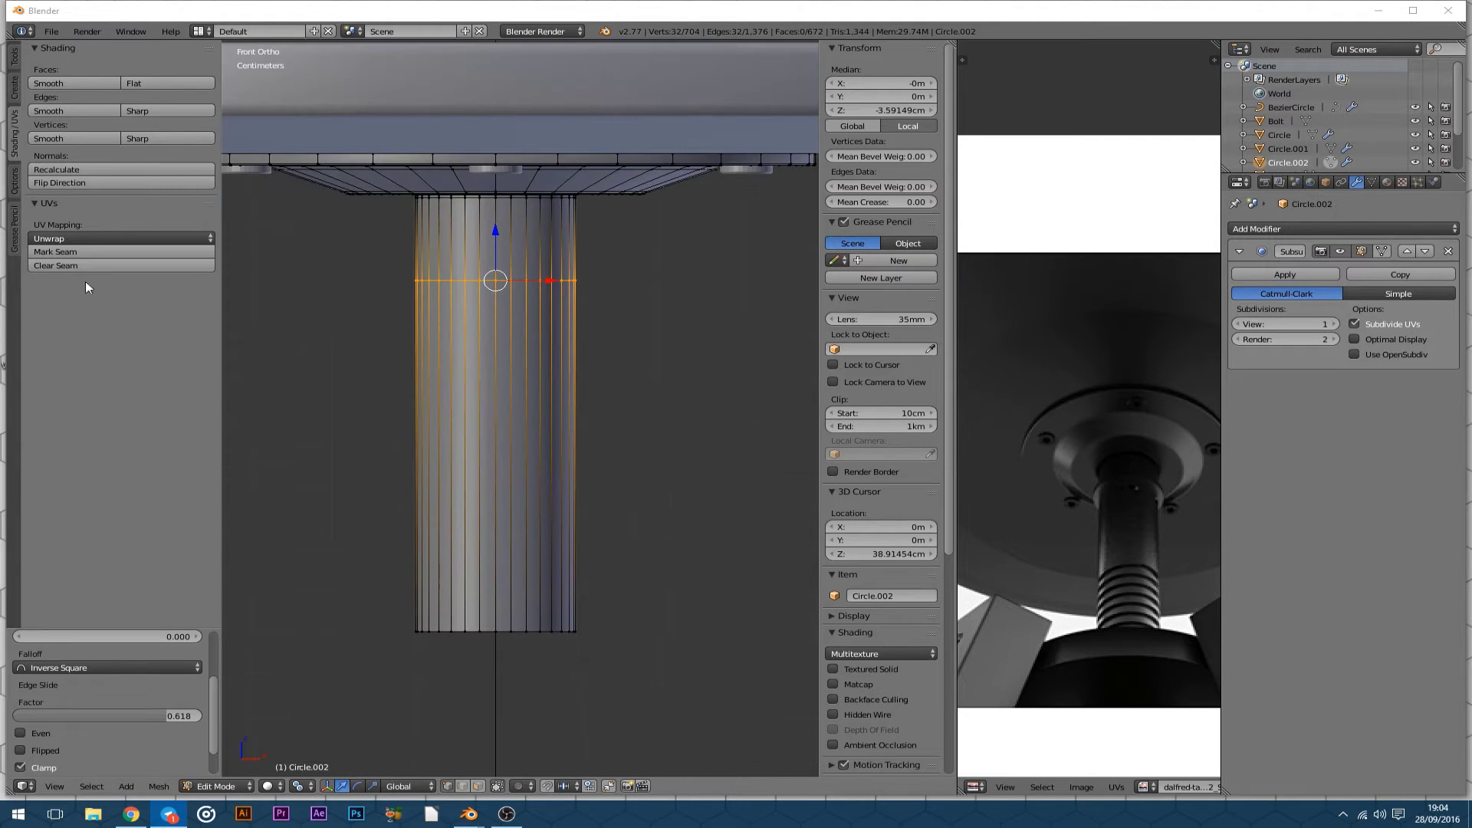
{"action": "key", "text": "e"}
{"action": "key", "text": "s"}
Add loop cuts beside the collar and near the bottom, and bevel the collar.
{"action": "key", "text": "ctrl+r"}
{"action": "left_click_drag", "start_coordinate": [534, 219], "coordinate": [515, 377]}
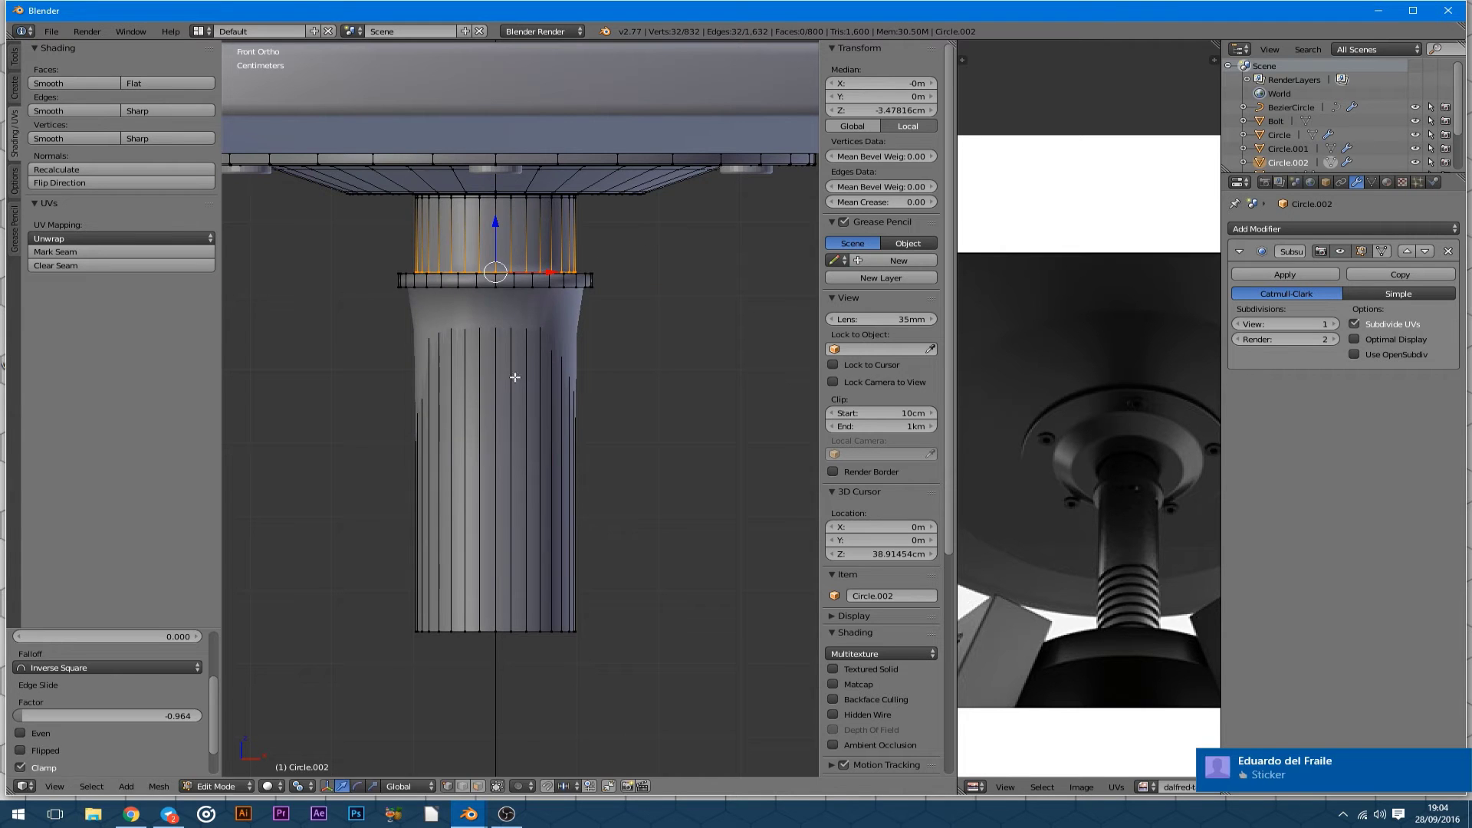
{"action": "left_click", "coordinate": [519, 207]}
{"action": "scroll", "coordinate": [432, 395], "scroll_direction": "up", "scroll_amount": 8}
{"action": "left_click", "coordinate": [427, 387]}
{"action": "scroll", "coordinate": [427, 388], "scroll_direction": "down", "scroll_amount": 5}
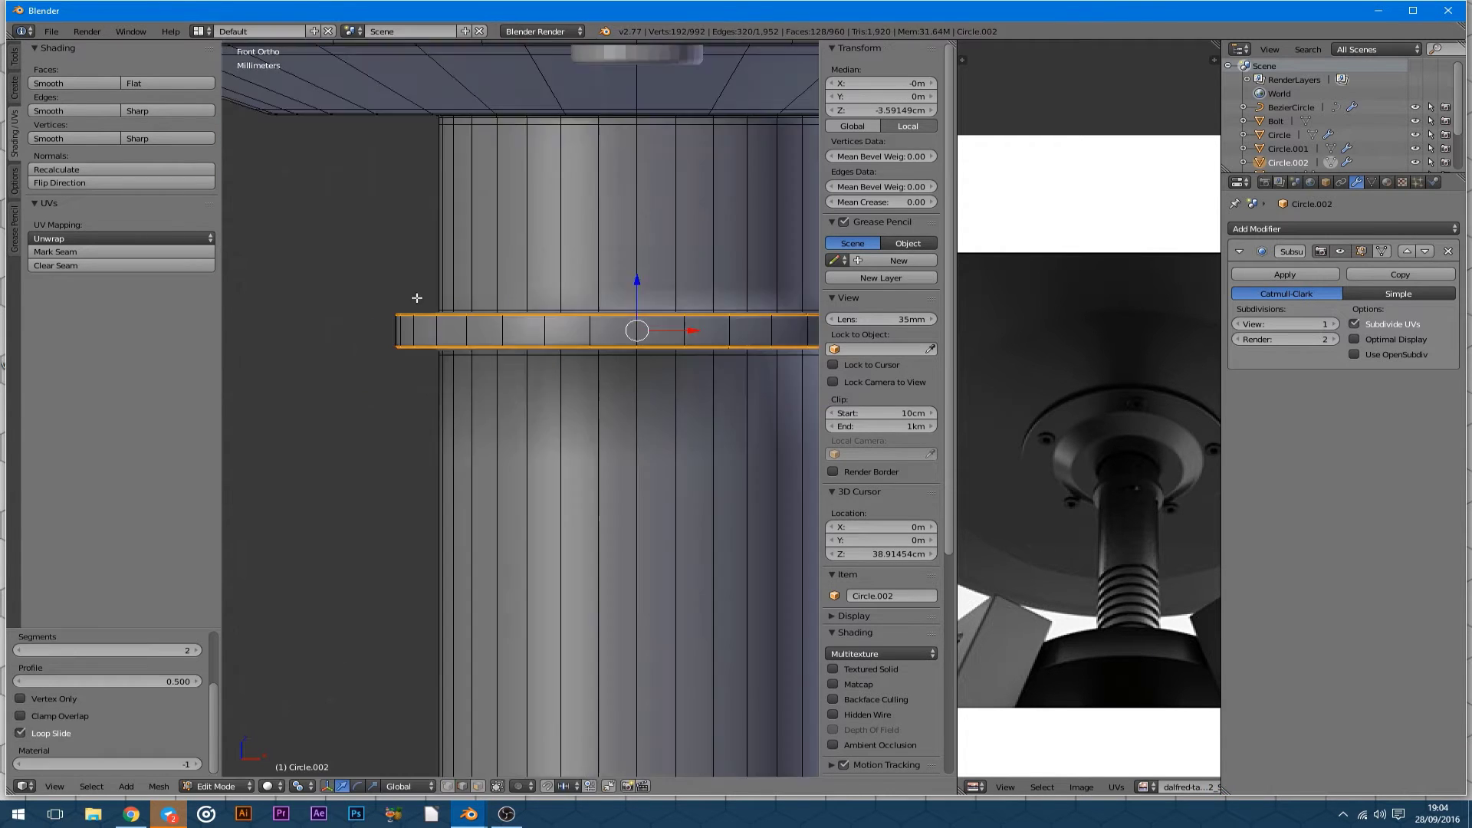
{"action": "key", "text": "ctrl+r"}
{"action": "left_click_drag", "start_coordinate": [545, 421], "coordinate": [545, 459]}
{"action": "scroll", "coordinate": [592, 361], "scroll_direction": "up", "scroll_amount": 4}
{"action": "scroll", "coordinate": [592, 360], "scroll_direction": "down", "scroll_amount": 5}
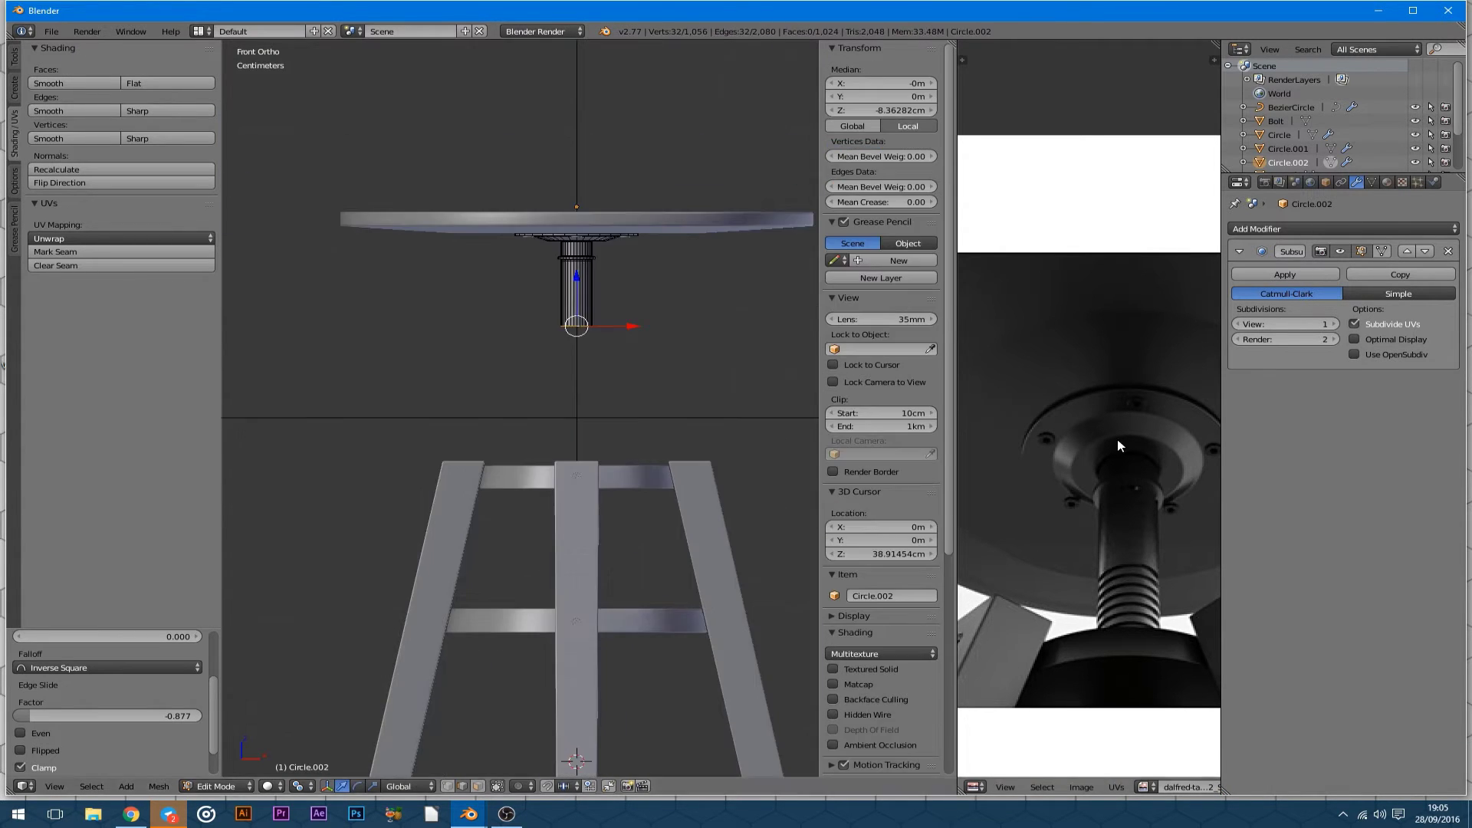
Show the full-stool reference photo and drag the column's bottom loop far downward.
{"action": "left_click", "coordinate": [1146, 786]}
{"action": "left_click", "coordinate": [1135, 658]}
{"action": "left_click_drag", "start_coordinate": [957, 460], "coordinate": [862, 460]}
{"action": "right_click", "coordinate": [529, 331], "text": "alt"}
{"action": "scroll", "coordinate": [550, 300], "scroll_direction": "up", "scroll_amount": 2}
{"action": "scroll", "coordinate": [551, 300], "scroll_direction": "down", "scroll_amount": 3}
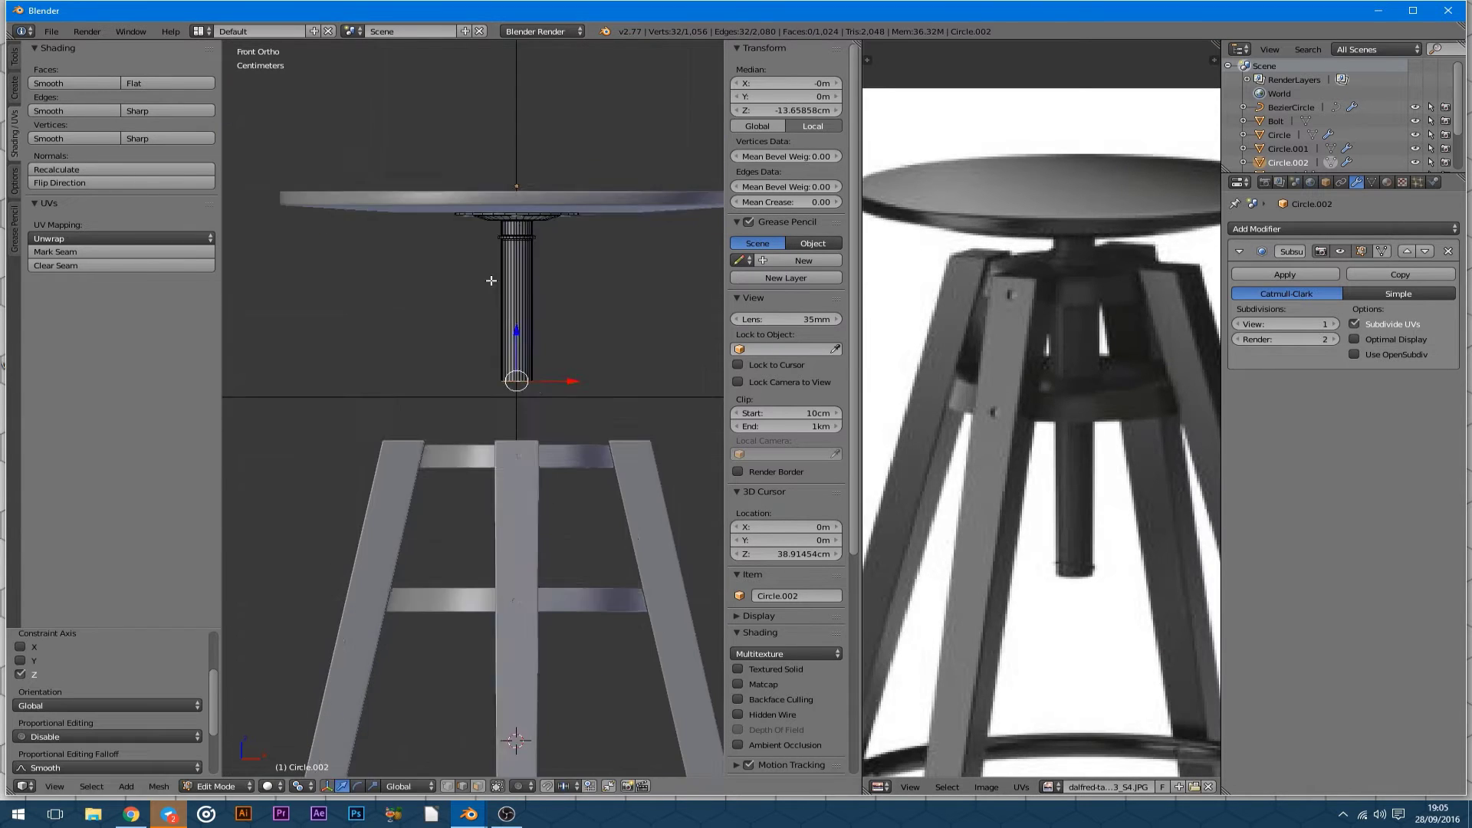
{"action": "left_click_drag", "start_coordinate": [494, 280], "coordinate": [510, 567]}
{"action": "scroll", "coordinate": [510, 567], "scroll_direction": "up", "scroll_amount": 3}
{"action": "middle_click_drag", "start_coordinate": [510, 536], "coordinate": [505, 501]}
{"action": "scroll", "coordinate": [515, 338], "scroll_direction": "up", "scroll_amount": 3, "text": "shift"}
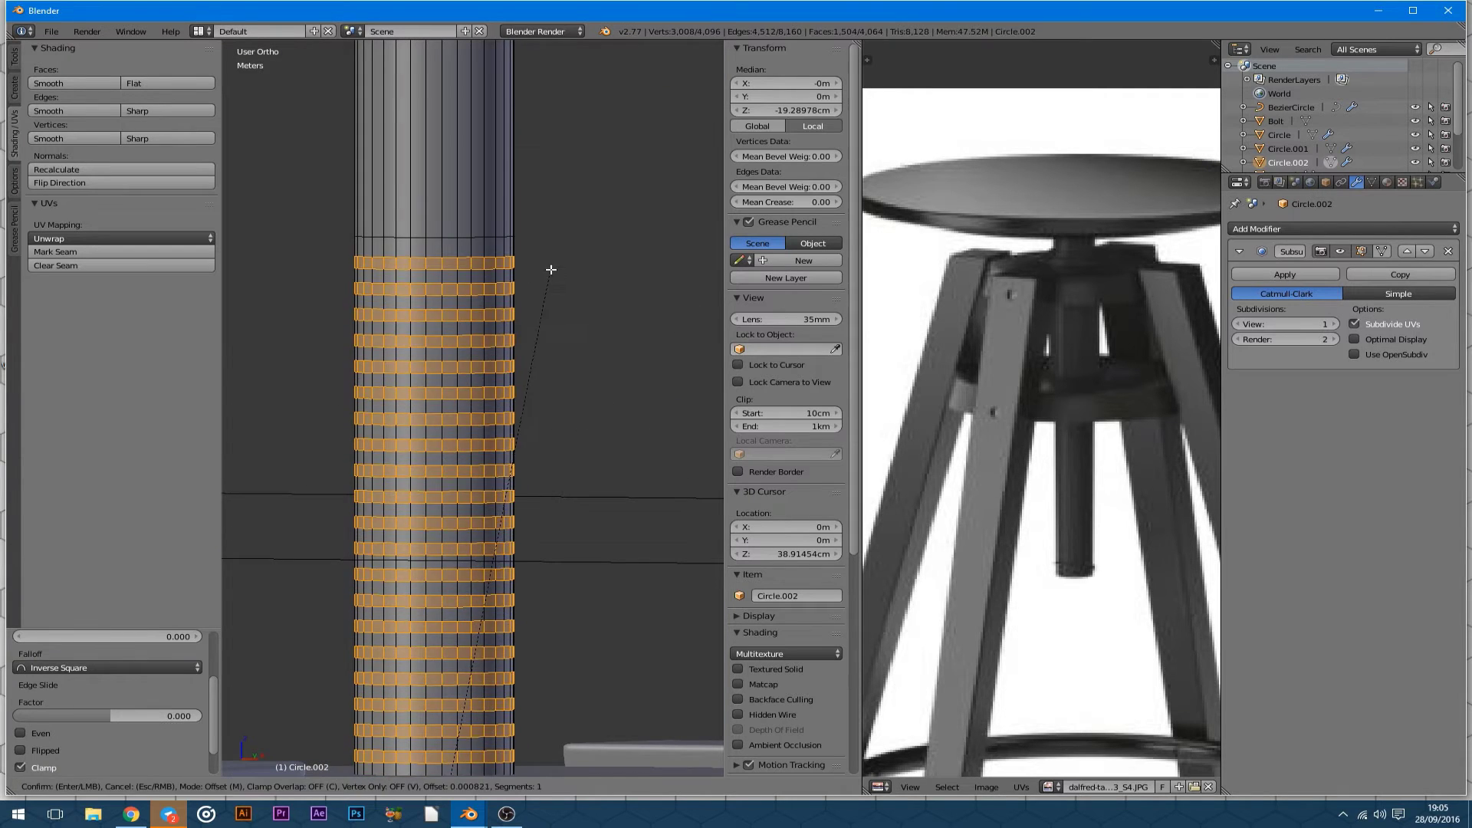
Scale alternating column bands inward horizontally to form thread ribs.
{"action": "key", "text": "s"}
{"action": "key", "text": "shift+z"}
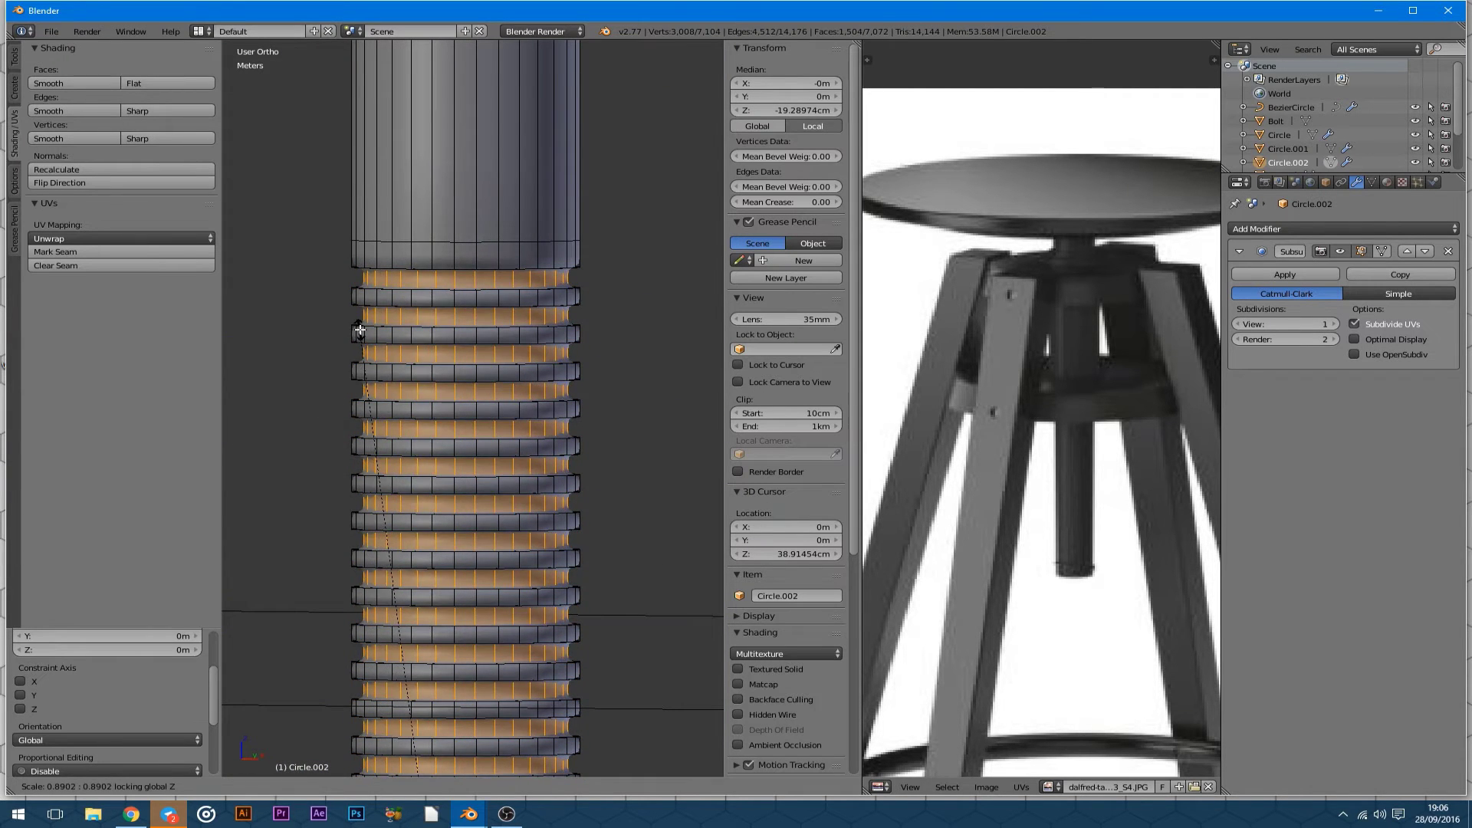
{"action": "left_click", "coordinate": [360, 330]}
{"action": "right_click", "coordinate": [460, 267], "text": "alt"}
{"action": "scroll", "coordinate": [390, 592], "scroll_direction": "up", "scroll_amount": 5}
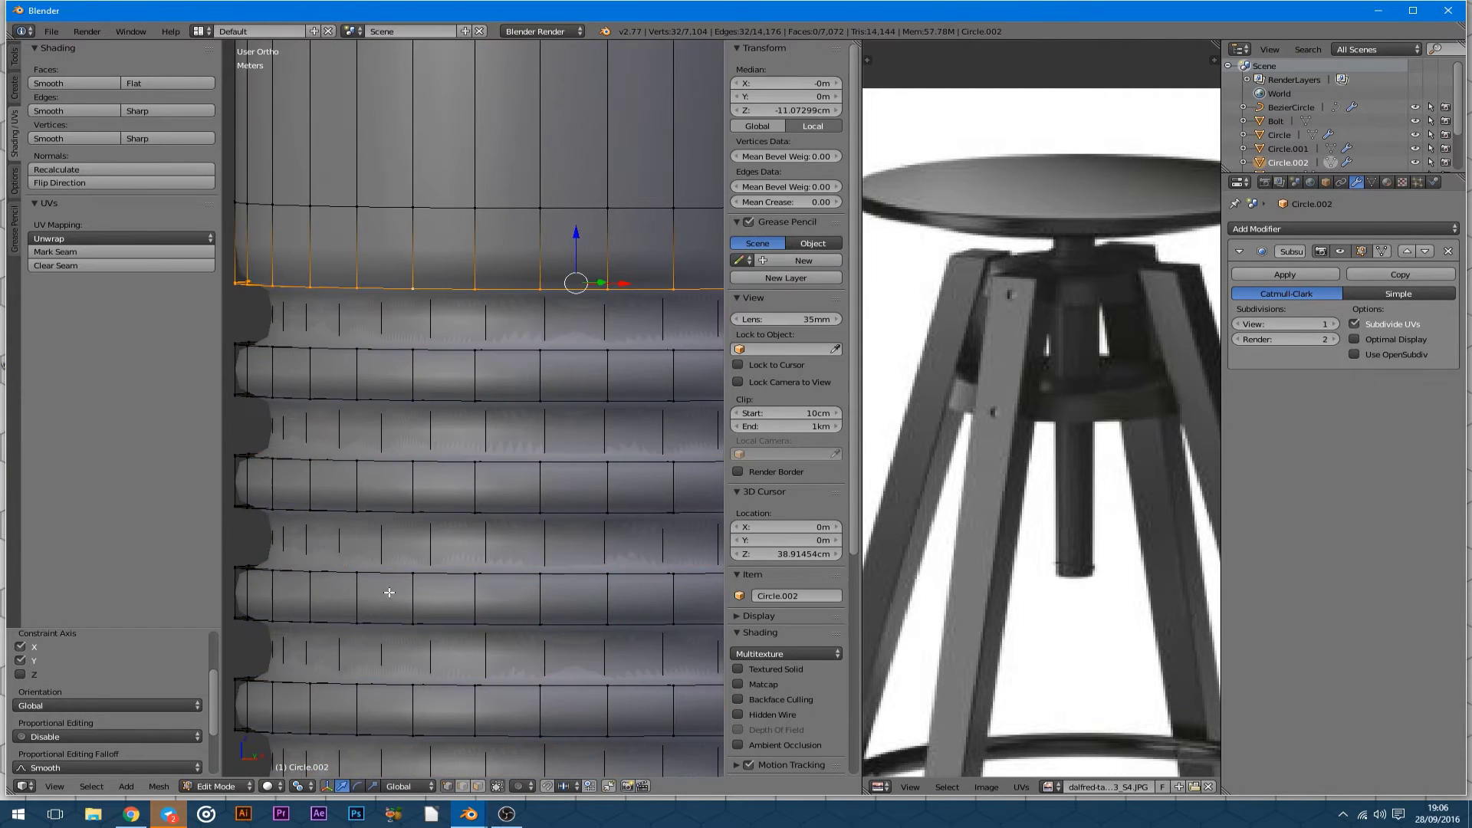
{"action": "scroll", "coordinate": [390, 593], "scroll_direction": "down", "scroll_amount": 3}
{"action": "scroll", "coordinate": [306, 506], "scroll_direction": "down", "scroll_amount": 2}
{"action": "right_click", "coordinate": [385, 487], "text": "alt+shift"}
{"action": "scroll", "coordinate": [385, 487], "scroll_direction": "down", "scroll_amount": 2}
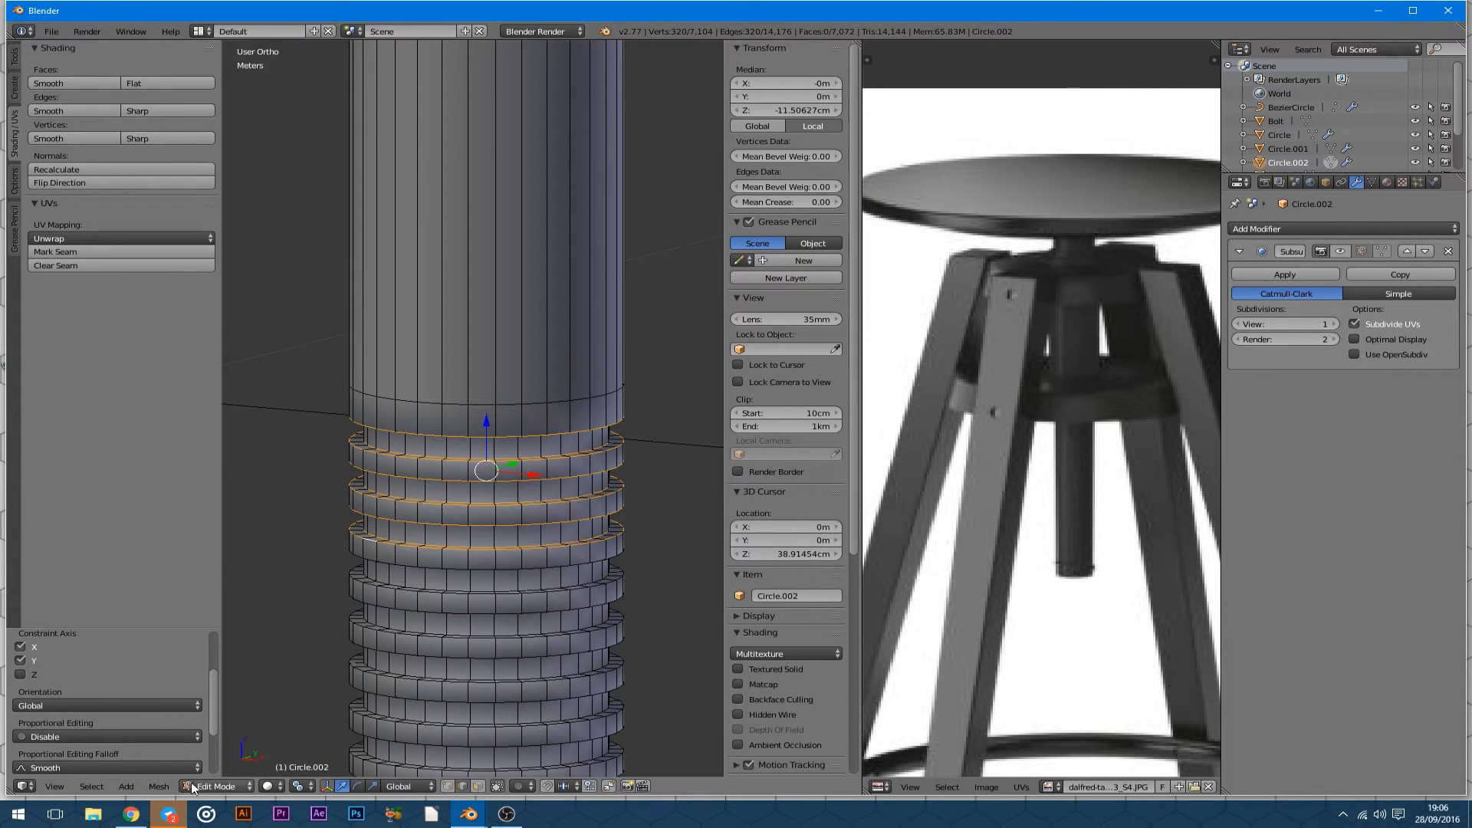
Select the entire column mesh and view it front-on in wireframe.
{"action": "left_click", "coordinate": [91, 786]}
{"action": "left_click", "coordinate": [297, 520]}
{"action": "scroll", "coordinate": [483, 460], "scroll_direction": "down", "scroll_amount": 3}
{"action": "key", "text": "KP_1"}
{"action": "key", "text": "z"}
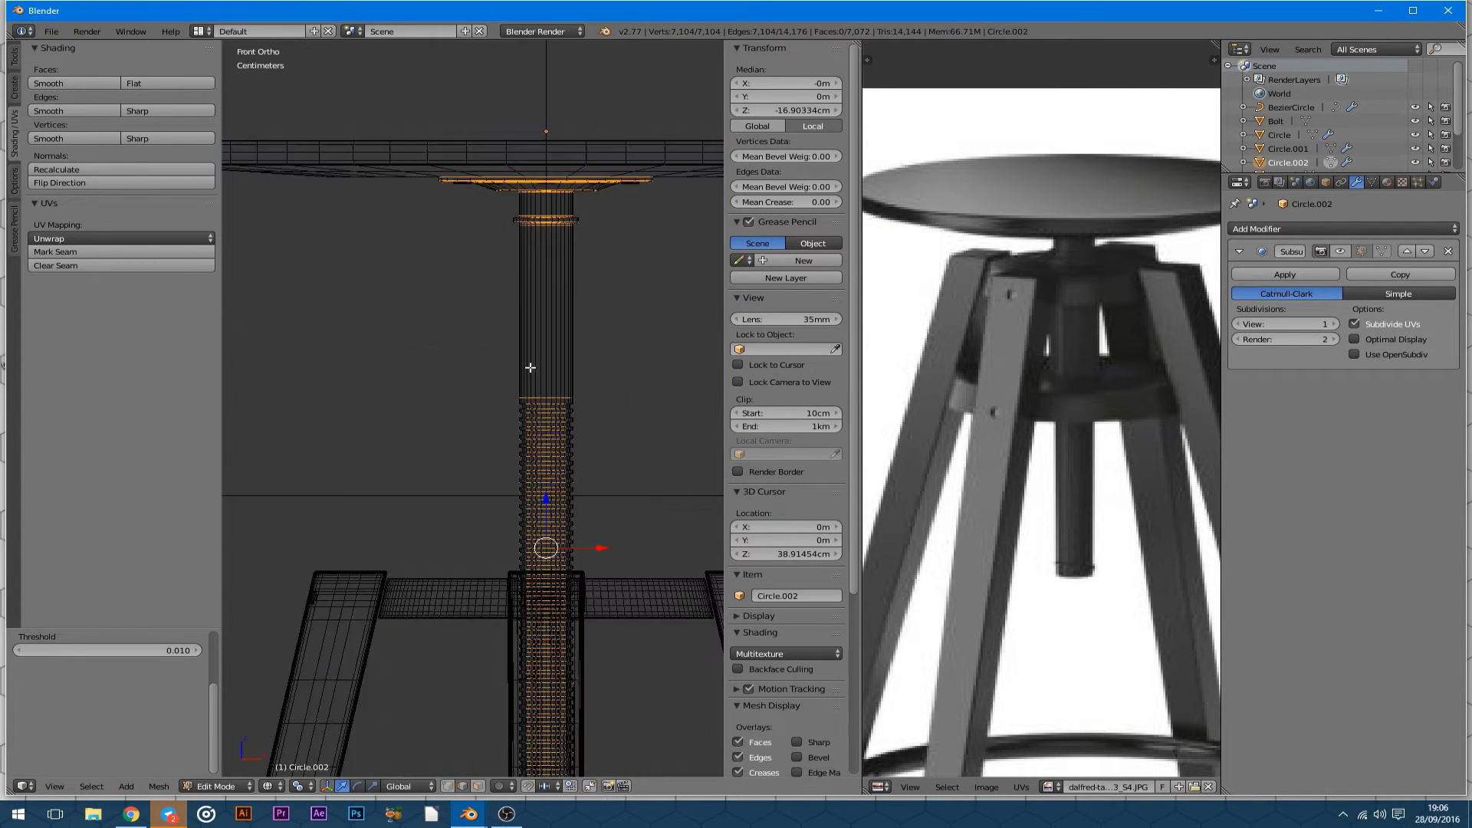
{"action": "scroll", "coordinate": [358, 433], "scroll_direction": "up", "scroll_amount": 4}
{"action": "scroll", "coordinate": [358, 296], "scroll_direction": "down", "scroll_amount": 3}
{"action": "middle_click_drag", "start_coordinate": [358, 296], "coordinate": [358, 526]}
Bevel the column's edges, return to Object Mode, and compare with the product photo.
{"action": "key", "text": "z"}
{"action": "key", "text": "ctrl+b"}
{"action": "left_click", "coordinate": [329, 468]}
{"action": "key", "text": "Tab"}
{"action": "scroll", "coordinate": [519, 411], "scroll_direction": "down", "scroll_amount": 5}
{"action": "mouse_move", "coordinate": [518, 411]}
{"action": "middle_mouse_down"}
{"action": "mouse_move", "coordinate": [512, 509]}
{"action": "mouse_move", "coordinate": [513, 323]}
{"action": "middle_mouse_up"}
{"action": "left_click", "coordinate": [131, 816]}
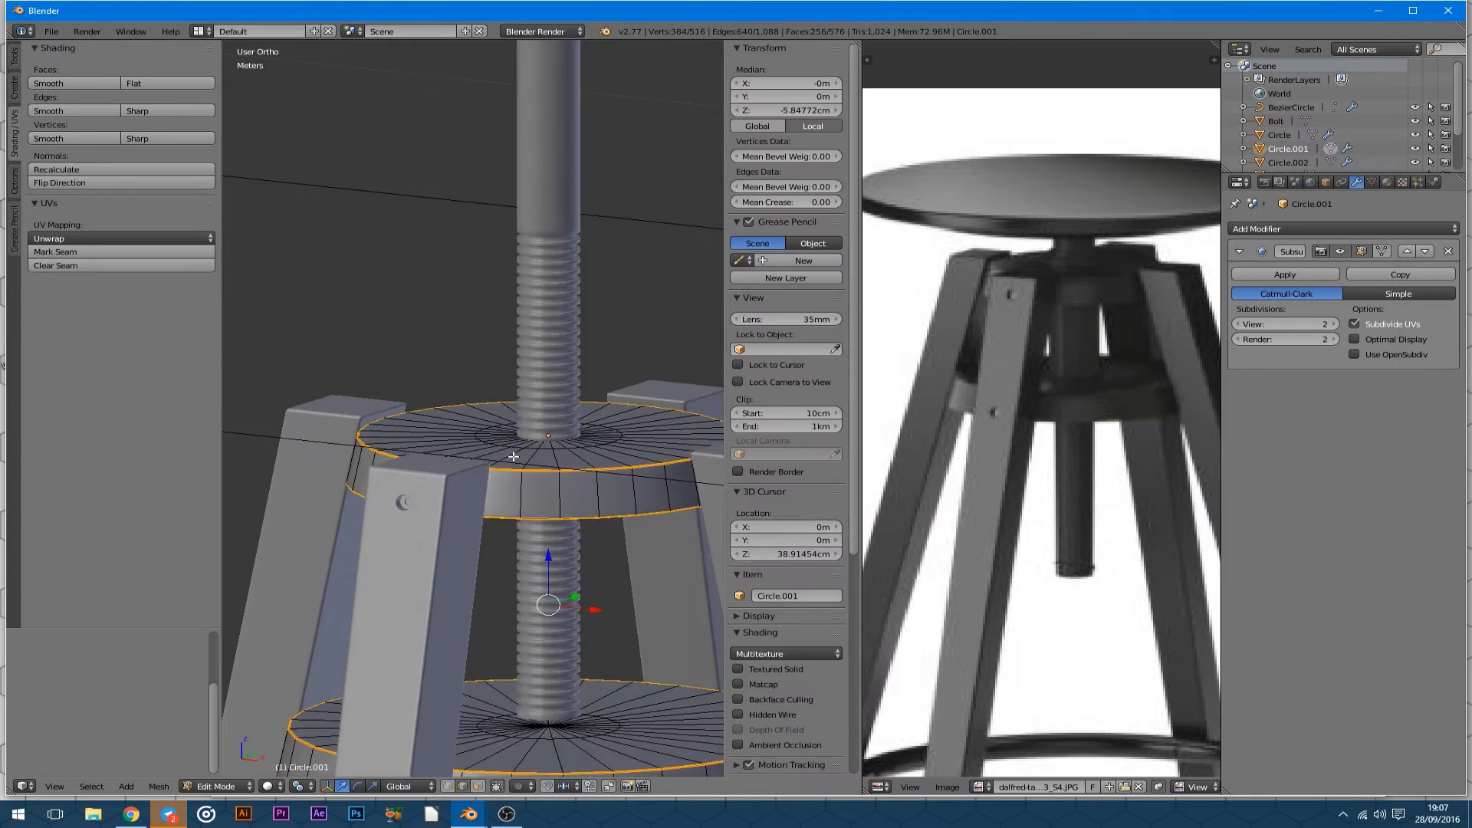
Shape the flange ring: scale, extrude upward, bevel its edges and add a rim loop.
{"action": "left_click", "coordinate": [620, 423]}
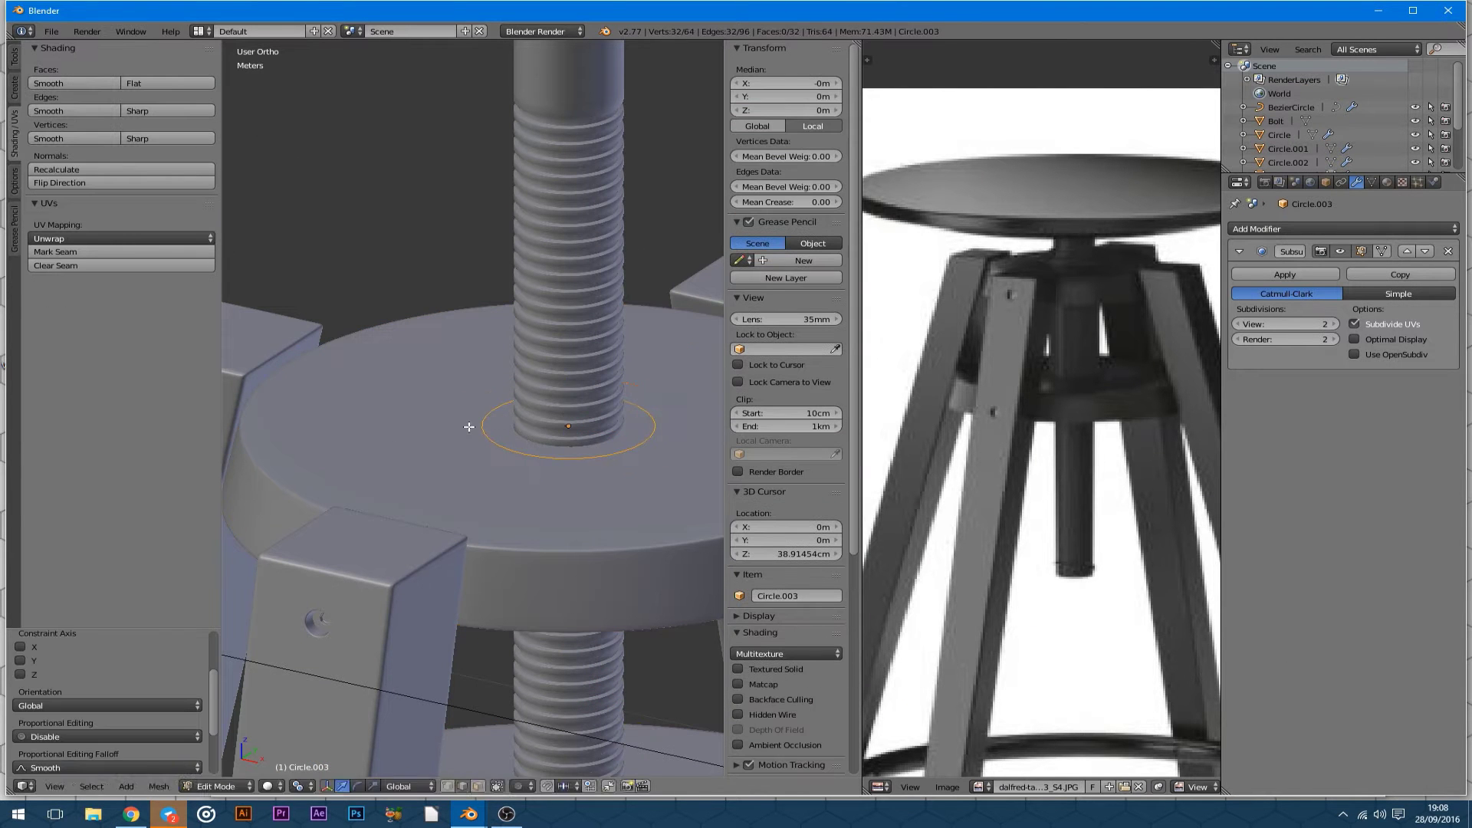
{"action": "left_click", "coordinate": [455, 386]}
{"action": "scroll", "coordinate": [455, 386], "scroll_direction": "up", "scroll_amount": 5}
{"action": "key", "text": "e"}
{"action": "left_click", "coordinate": [387, 466]}
{"action": "key", "text": "ctrl+b"}
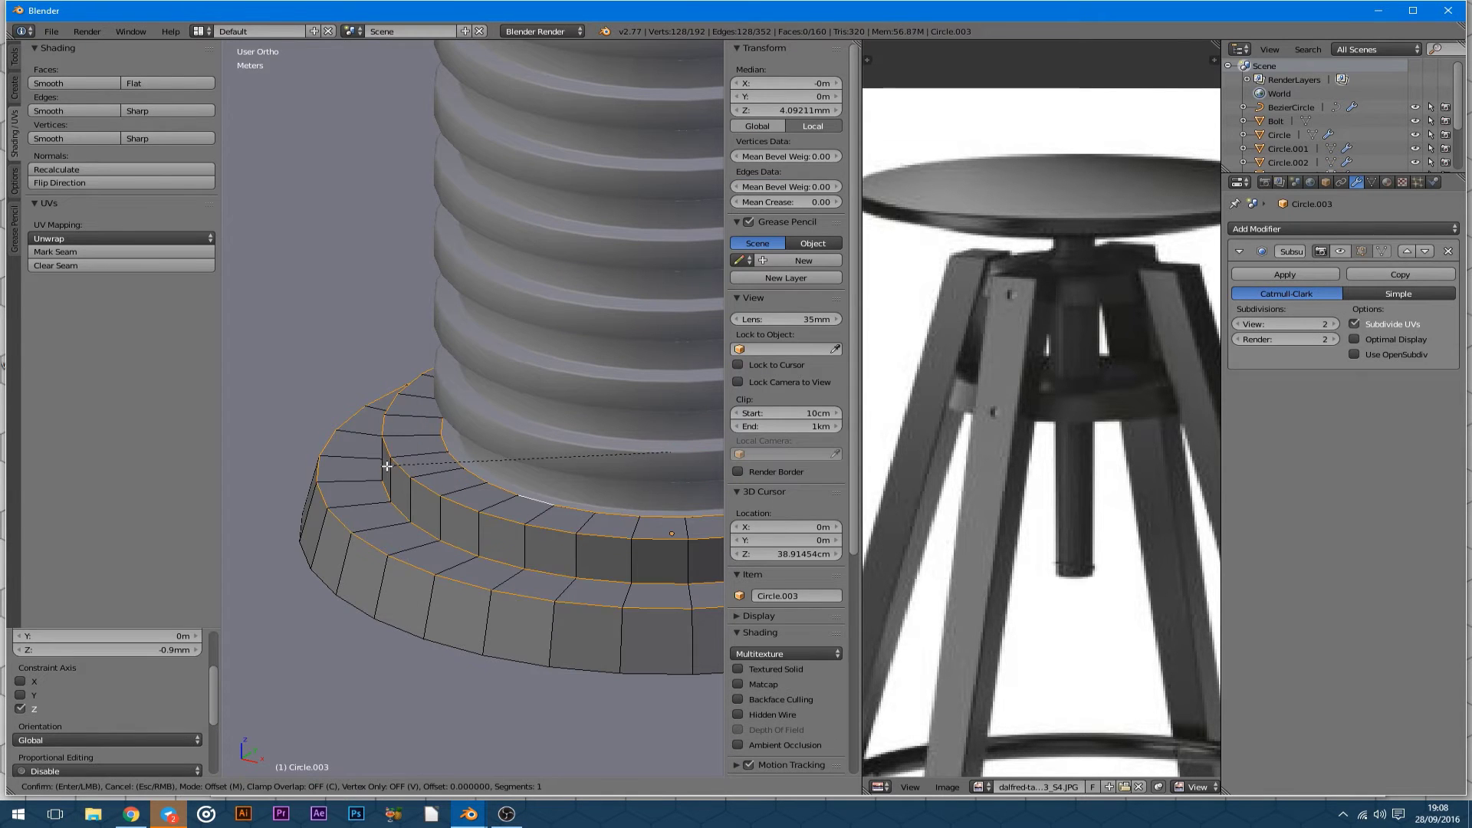
{"action": "scroll", "coordinate": [382, 465], "scroll_direction": "down", "scroll_amount": 3}
{"action": "scroll", "coordinate": [462, 480], "scroll_direction": "up", "scroll_amount": 3}
{"action": "key", "text": "ctrl+r"}
{"action": "left_click", "coordinate": [490, 568]}
{"action": "left_click", "coordinate": [491, 571]}
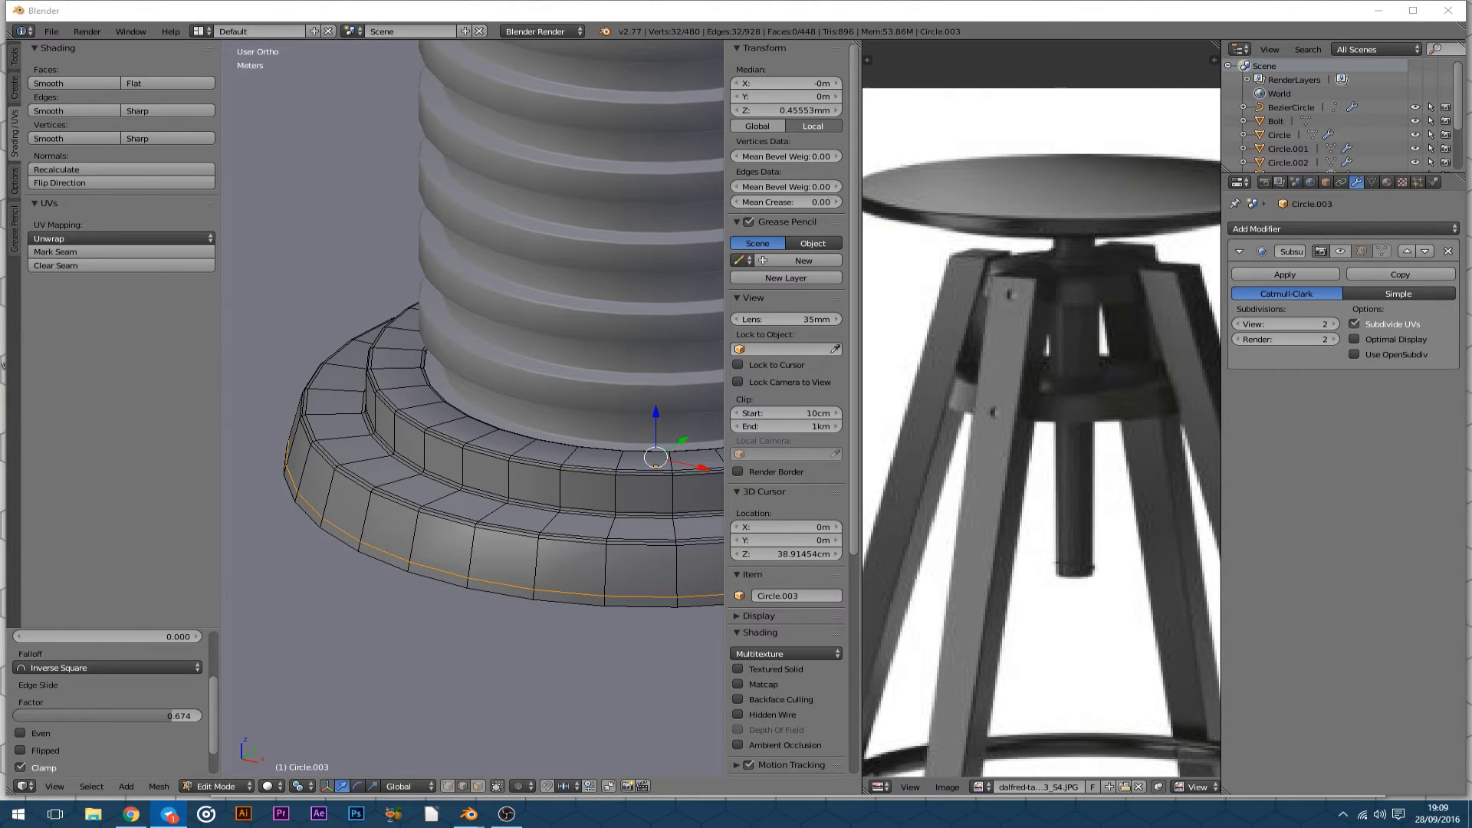
{"action": "key", "text": "Tab"}
{"action": "scroll", "coordinate": [514, 339], "scroll_direction": "down", "scroll_amount": 4}
Select the sleeve tube and reposition one of its edge loops in wireframe.
{"action": "right_click", "coordinate": [516, 250]}
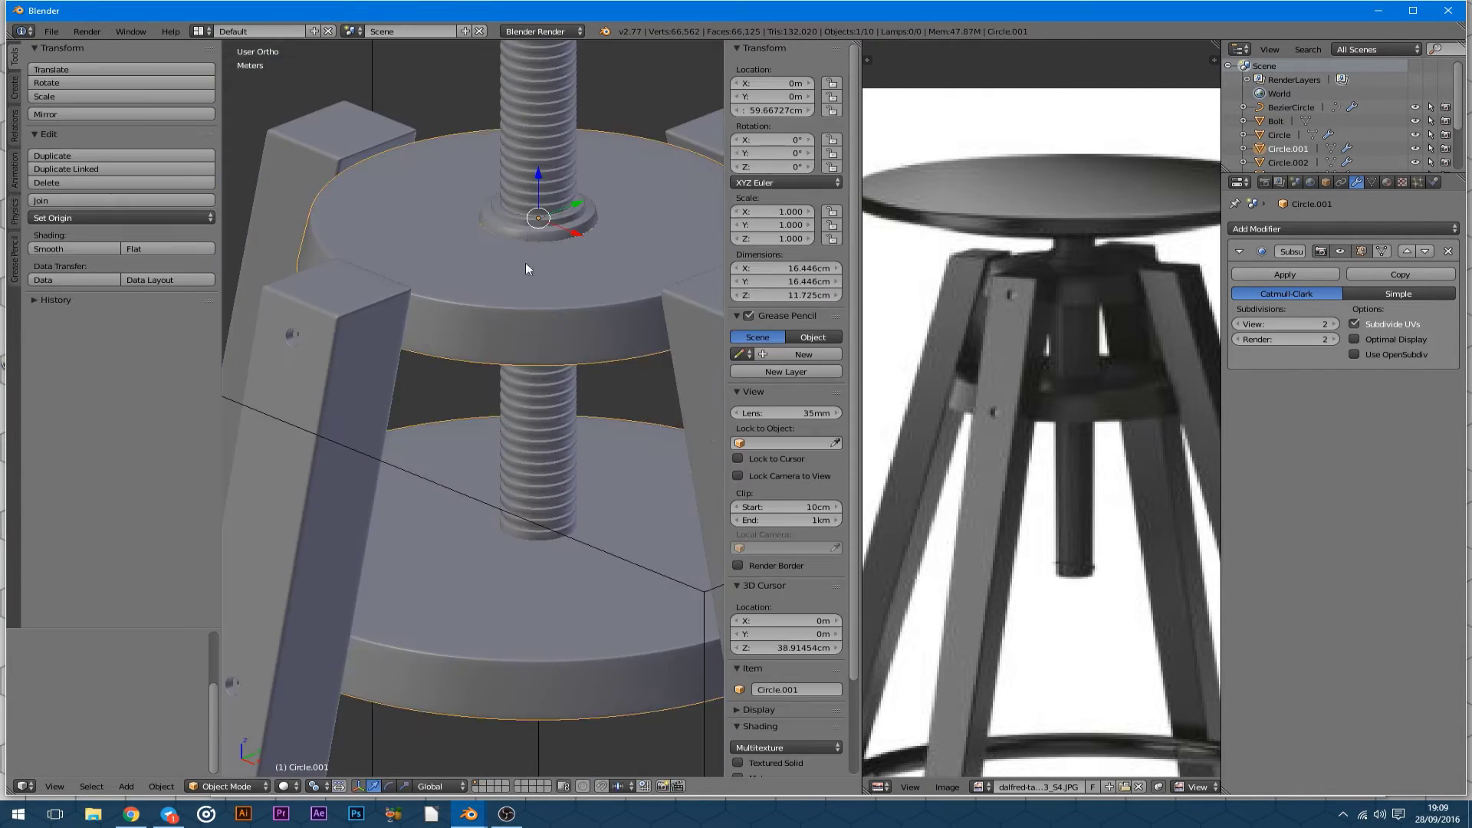
{"action": "right_click", "coordinate": [538, 226]}
{"action": "key", "text": "Tab"}
{"action": "scroll", "coordinate": [526, 268], "scroll_direction": "up", "scroll_amount": 4}
{"action": "key", "text": "z"}
{"action": "key", "text": "g"}
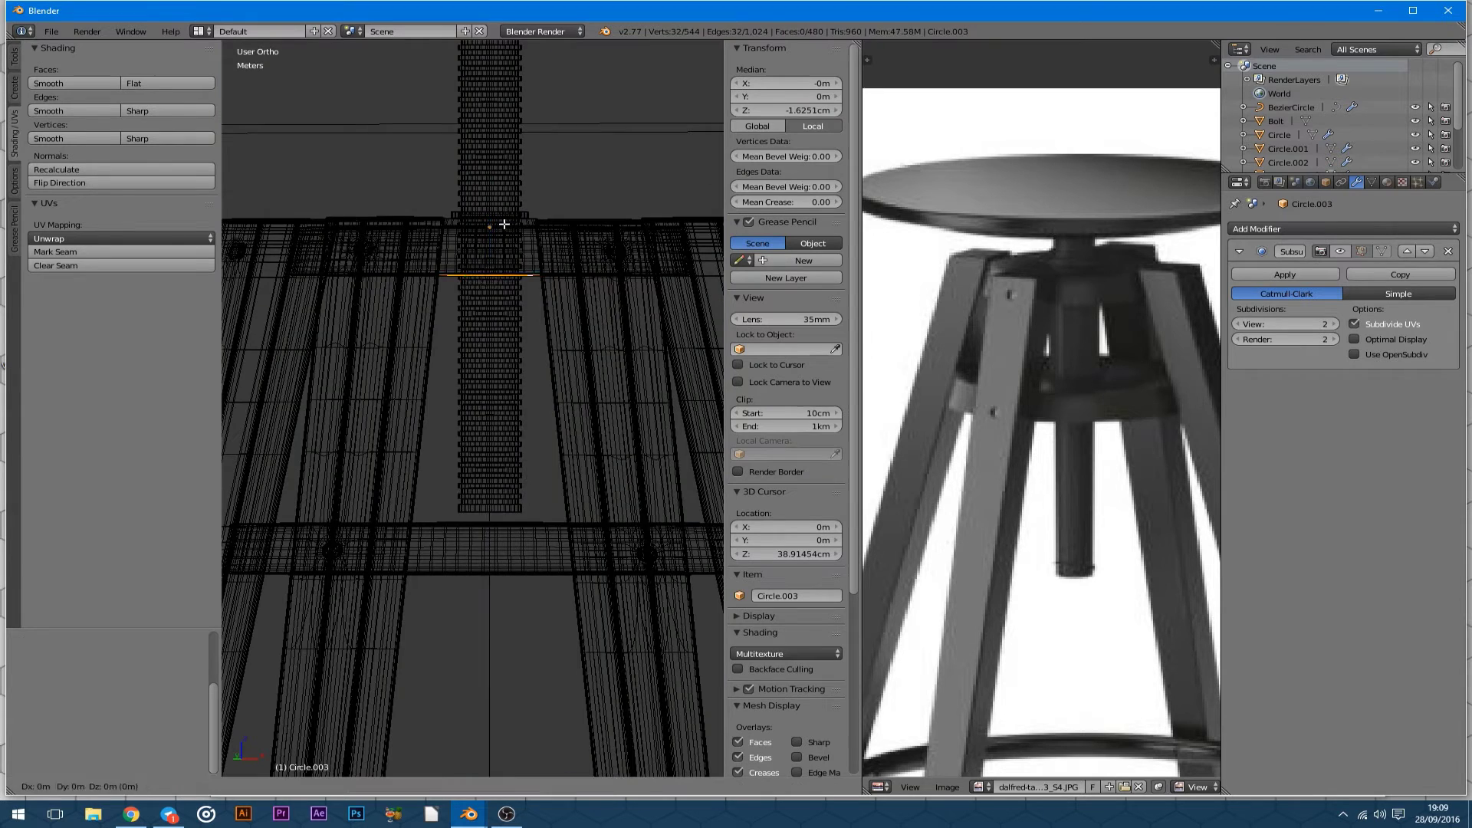
{"action": "left_click", "coordinate": [504, 223]}
{"action": "key", "text": "Tab"}
{"action": "key", "text": "z"}
Isolate the sleeve tube in local view.
{"action": "scroll", "coordinate": [491, 383], "scroll_direction": "down", "scroll_amount": 3}
{"action": "scroll", "coordinate": [491, 383], "scroll_direction": "up", "scroll_amount": 3}
{"action": "scroll", "coordinate": [464, 384], "scroll_direction": "down", "scroll_amount": 3}
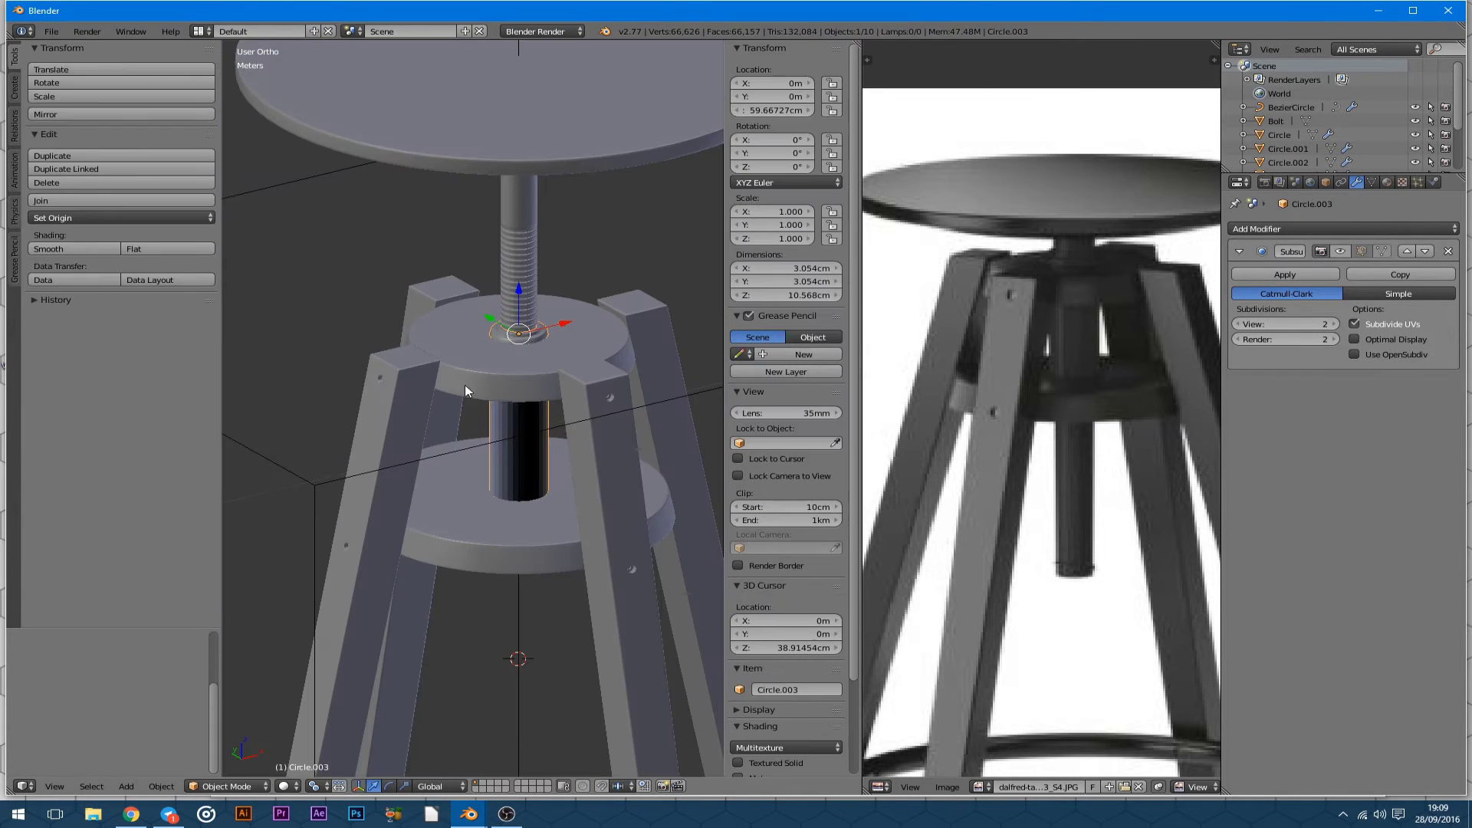
{"action": "key", "text": "KP_Divide"}
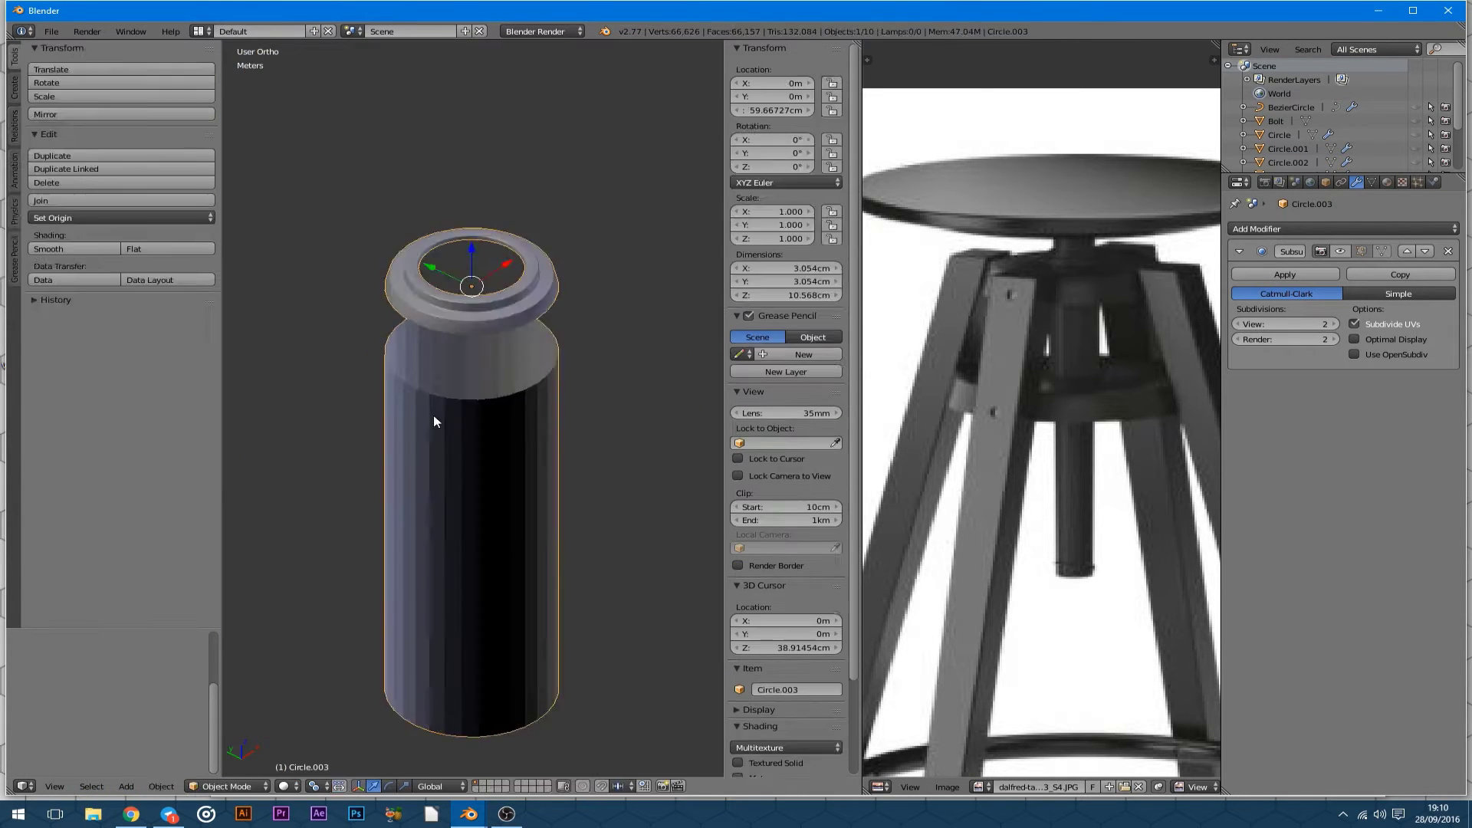
Select columns of side faces on the tube and extrude them outward into raised ribs.
{"action": "key", "text": "Tab"}
{"action": "key", "text": "KP_7"}
{"action": "middle_click_drag", "start_coordinate": [451, 638], "coordinate": [457, 585]}
{"action": "mouse_move", "coordinate": [591, 574]}
{"action": "middle_mouse_down"}
{"action": "mouse_move", "coordinate": [463, 585]}
{"action": "mouse_move", "coordinate": [418, 512]}
{"action": "mouse_move", "coordinate": [460, 499]}
{"action": "middle_mouse_up"}
{"action": "scroll", "coordinate": [460, 568], "scroll_direction": "up", "scroll_amount": 2}
{"action": "right_click", "coordinate": [458, 555]}
{"action": "scroll", "coordinate": [441, 609], "scroll_direction": "down", "scroll_amount": 3}
{"action": "scroll", "coordinate": [419, 598], "scroll_direction": "up", "scroll_amount": 3}
{"action": "scroll", "coordinate": [445, 272], "scroll_direction": "down", "scroll_amount": 3}
{"action": "right_click", "coordinate": [445, 273], "text": "shift"}
{"action": "scroll", "coordinate": [446, 273], "scroll_direction": "up", "scroll_amount": 3}
{"action": "scroll", "coordinate": [509, 305], "scroll_direction": "down", "scroll_amount": 3}
{"action": "middle_click_drag", "start_coordinate": [509, 305], "coordinate": [460, 398]}
{"action": "scroll", "coordinate": [372, 379], "scroll_direction": "up", "scroll_amount": 4}
{"action": "key", "text": "e"}
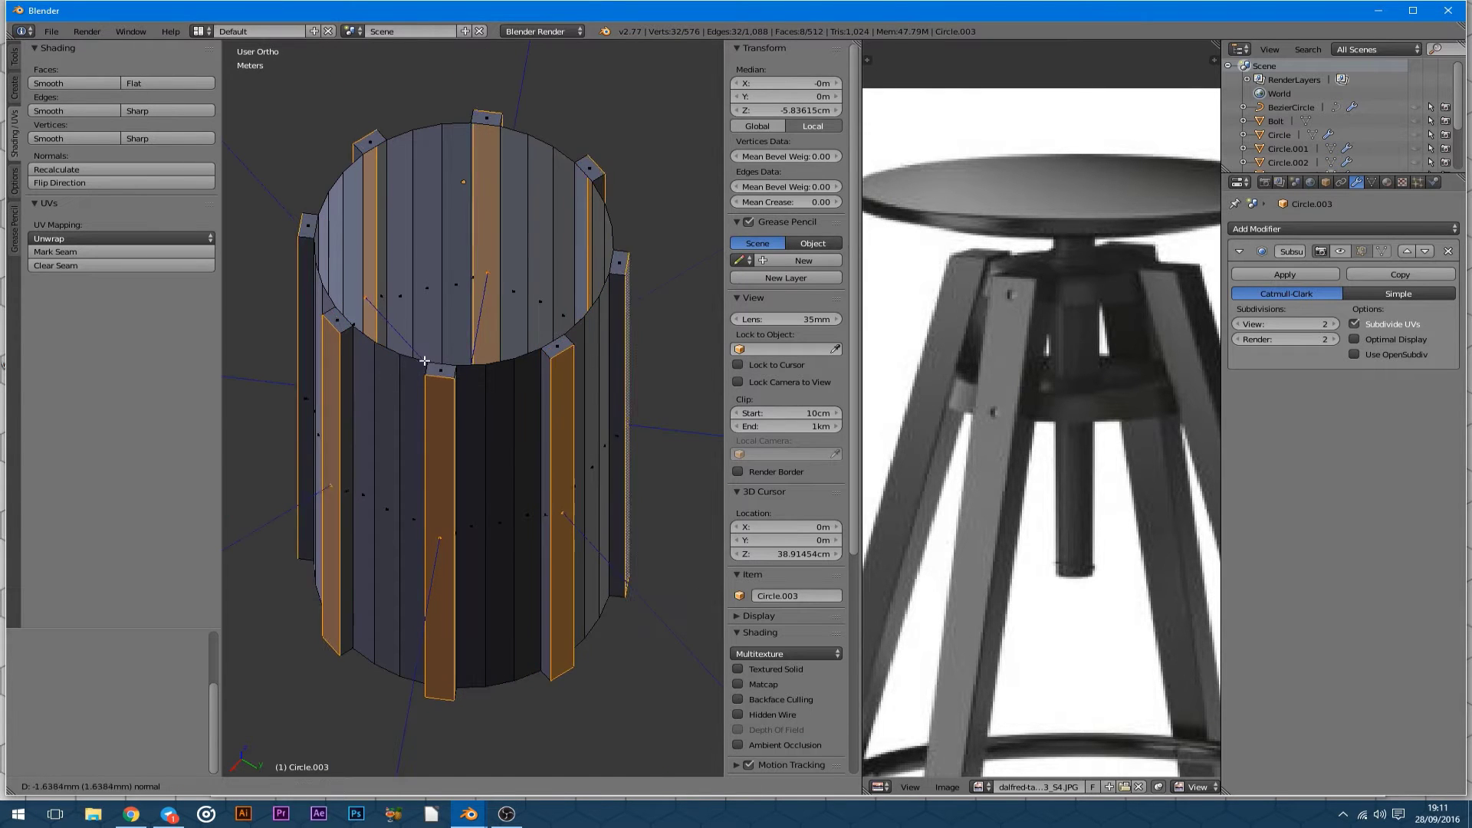
{"action": "left_click", "coordinate": [425, 361]}
Select faces on the tube top and cut a new edge loop near the top with Ctrl+R.
{"action": "right_click", "coordinate": [309, 225], "text": "shift"}
{"action": "right_click", "coordinate": [603, 294], "text": "shift"}
{"action": "middle_click_drag", "start_coordinate": [603, 293], "coordinate": [286, 440]}
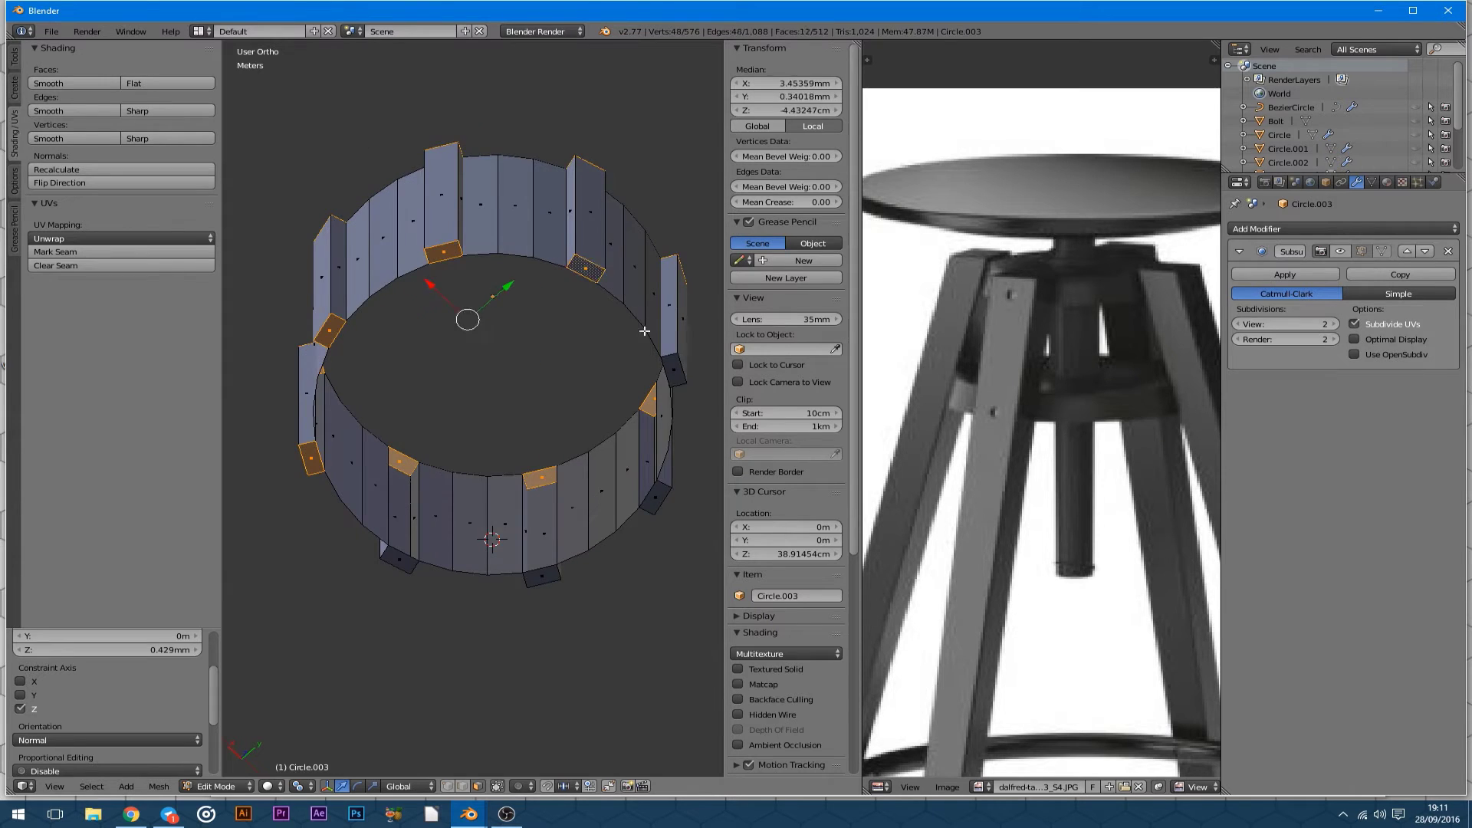
{"action": "middle_click_drag", "start_coordinate": [395, 560], "coordinate": [439, 462]}
{"action": "scroll", "coordinate": [398, 266], "scroll_direction": "up", "scroll_amount": 3}
{"action": "key", "text": "ctrl+r"}
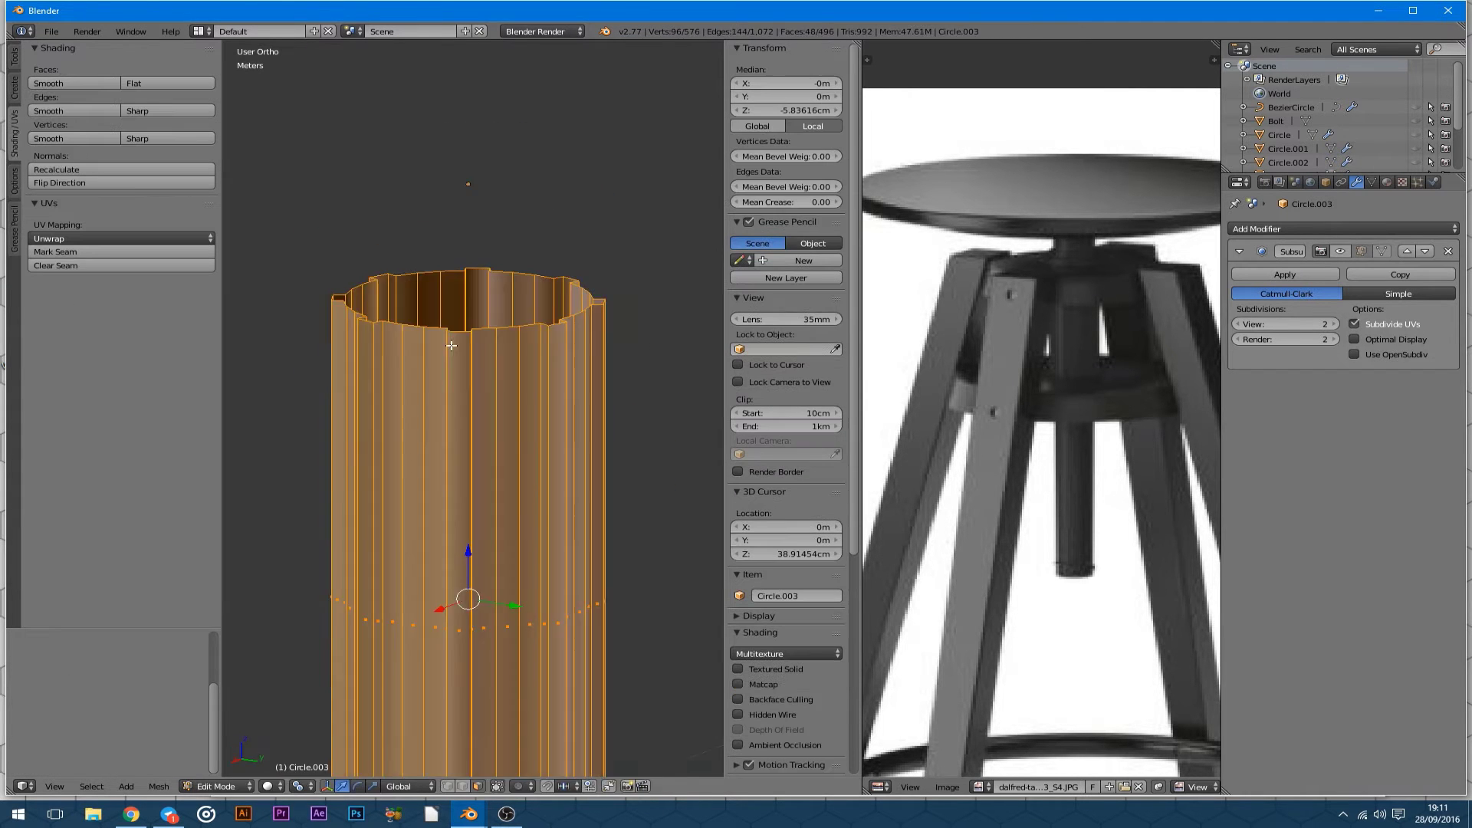
{"action": "left_click", "coordinate": [416, 178]}
Select more vertical edge loops on the tube and try the W Specials menu, then cancel it.
{"action": "mouse_move", "coordinate": [417, 179]}
{"action": "middle_mouse_down", "text": "shift"}
{"action": "mouse_move", "coordinate": [399, 460]}
{"action": "mouse_move", "coordinate": [374, 556]}
{"action": "mouse_move", "coordinate": [464, 592]}
{"action": "mouse_move", "coordinate": [406, 69]}
{"action": "middle_mouse_up", "text": "shift"}
{"action": "scroll", "coordinate": [399, 460], "scroll_direction": "up", "scroll_amount": 2}
{"action": "right_click", "coordinate": [464, 592], "text": "alt+shift"}
{"action": "scroll", "coordinate": [427, 296], "scroll_direction": "up", "scroll_amount": 3}
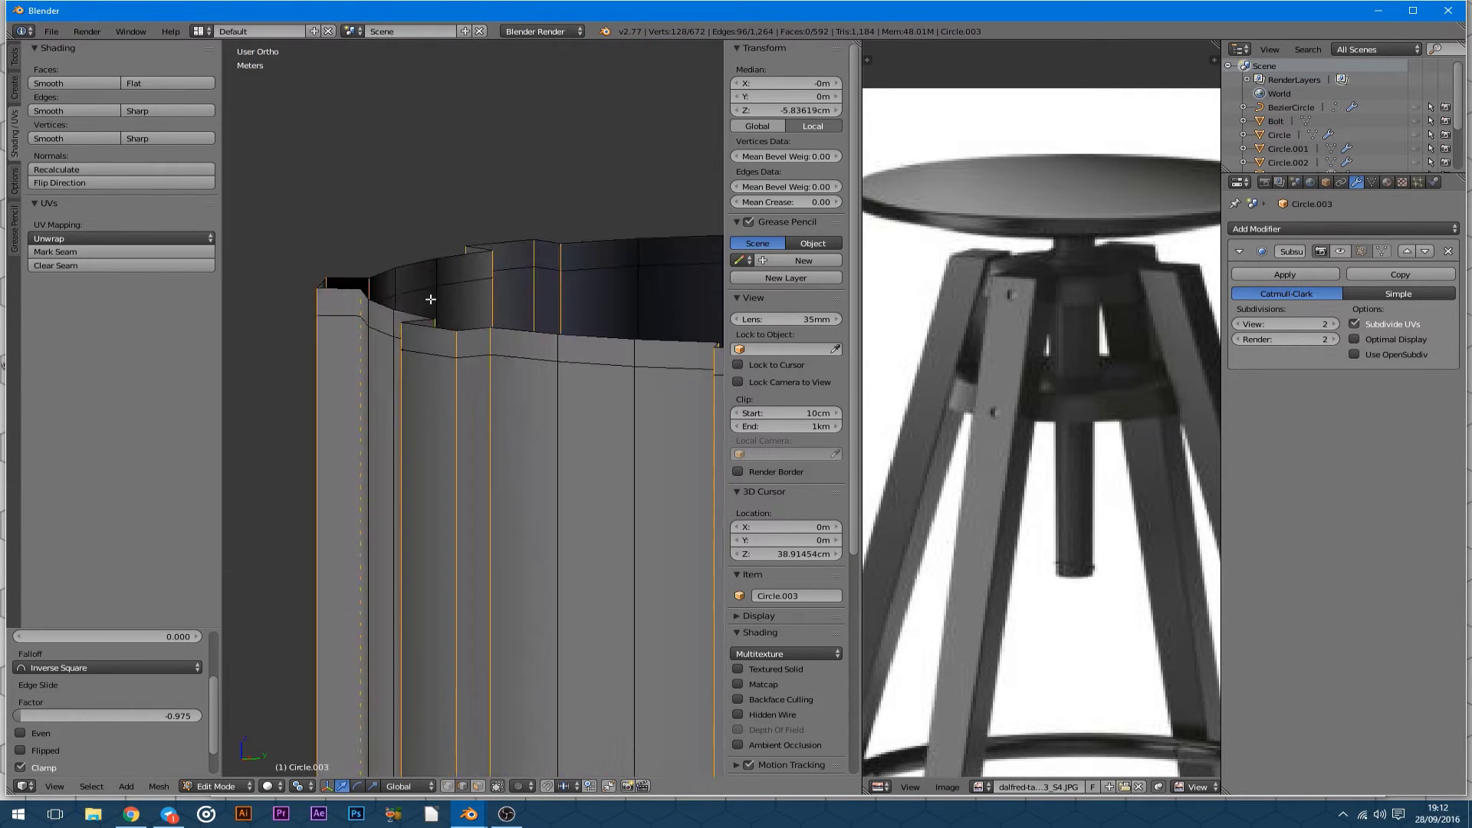
{"action": "key", "text": "w"}
{"action": "key", "text": "Escape"}
{"action": "scroll", "coordinate": [444, 446], "scroll_direction": "down", "scroll_amount": 3}
Return to object mode and inspect the assembled stool from the front in wireframe.
{"action": "key", "text": "Tab"}
{"action": "scroll", "coordinate": [527, 413], "scroll_direction": "down", "scroll_amount": 2}
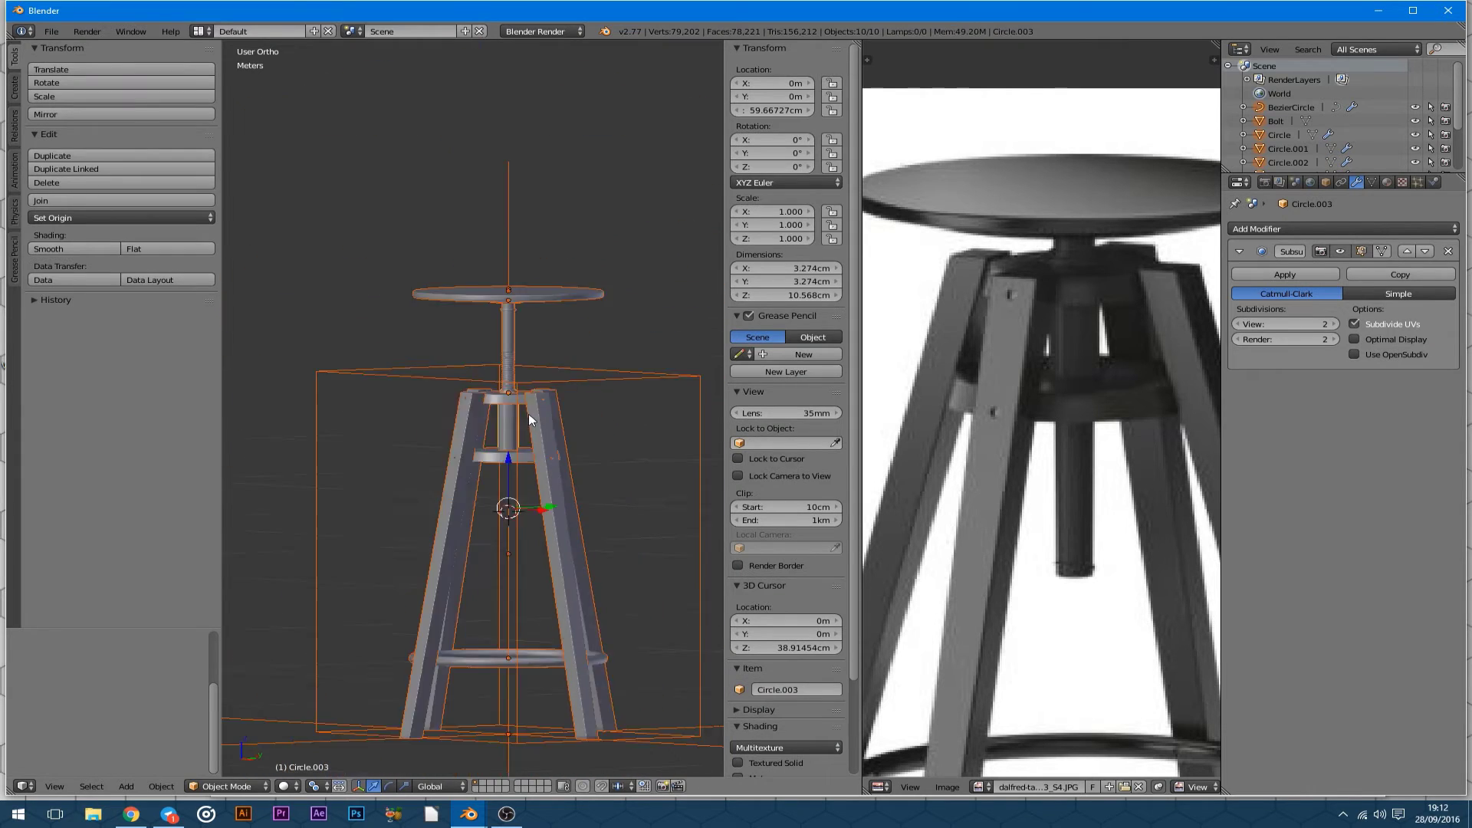
{"action": "right_click", "coordinate": [524, 237]}
{"action": "scroll", "coordinate": [523, 201], "scroll_direction": "up", "scroll_amount": 2}
{"action": "key", "text": "z"}
{"action": "key", "text": "KP_1"}
{"action": "right_click", "coordinate": [339, 236], "text": "shift"}
{"action": "scroll", "coordinate": [374, 296], "scroll_direction": "up", "scroll_amount": 1}
{"action": "right_click", "coordinate": [373, 224]}
{"action": "scroll", "coordinate": [420, 332], "scroll_direction": "down", "scroll_amount": 3}
Switch back to solid shading and select the bounding cube.
{"action": "middle_click_drag", "start_coordinate": [420, 333], "coordinate": [394, 254]}
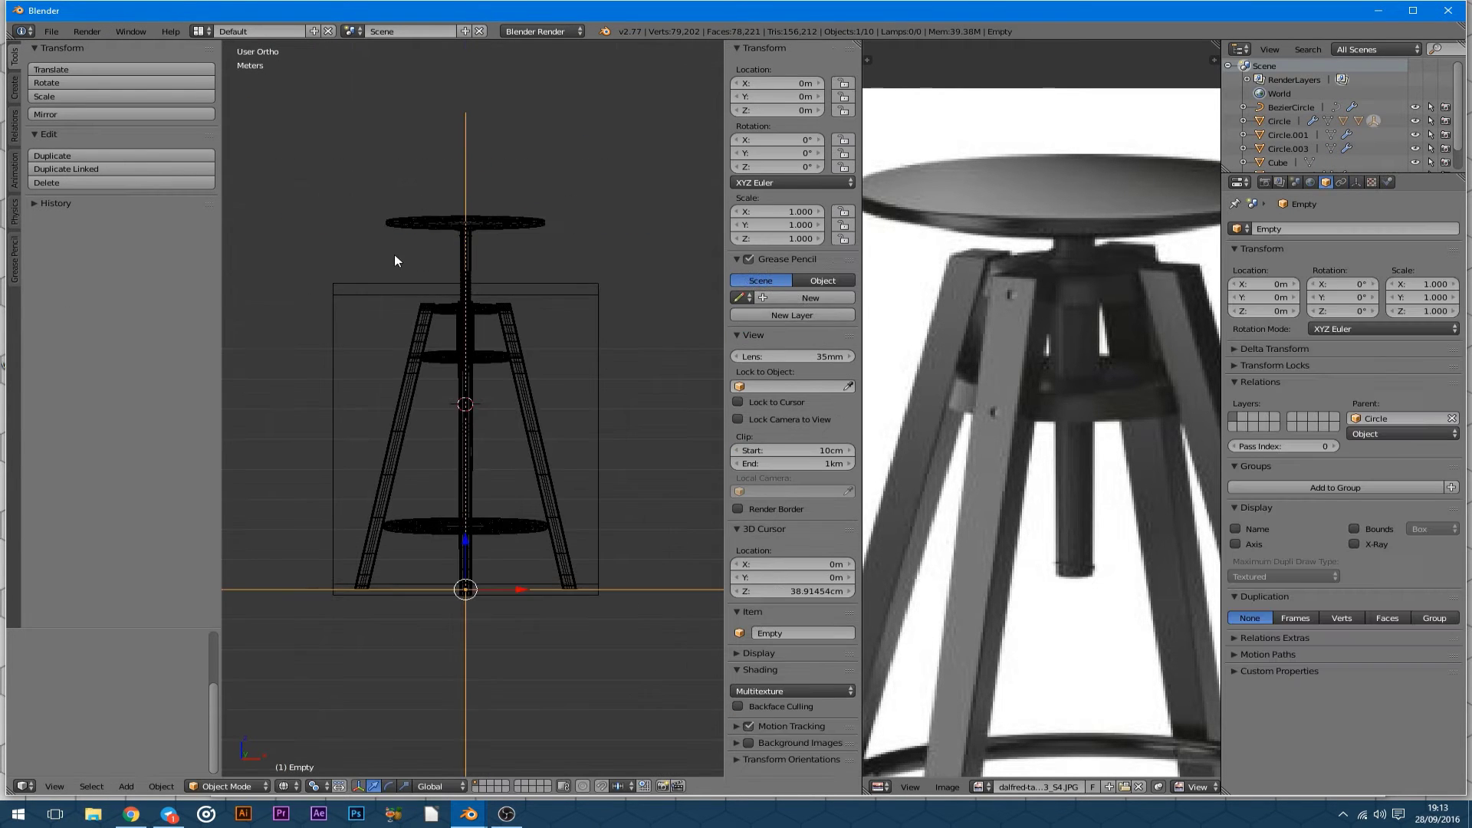
{"action": "key", "text": "z"}
{"action": "middle_click_drag", "start_coordinate": [471, 317], "coordinate": [394, 256]}
{"action": "right_click", "coordinate": [394, 256]}
Delete the bounding cube, select the stool legs, and hide the tool and properties panels.
{"action": "key", "text": "Delete"}
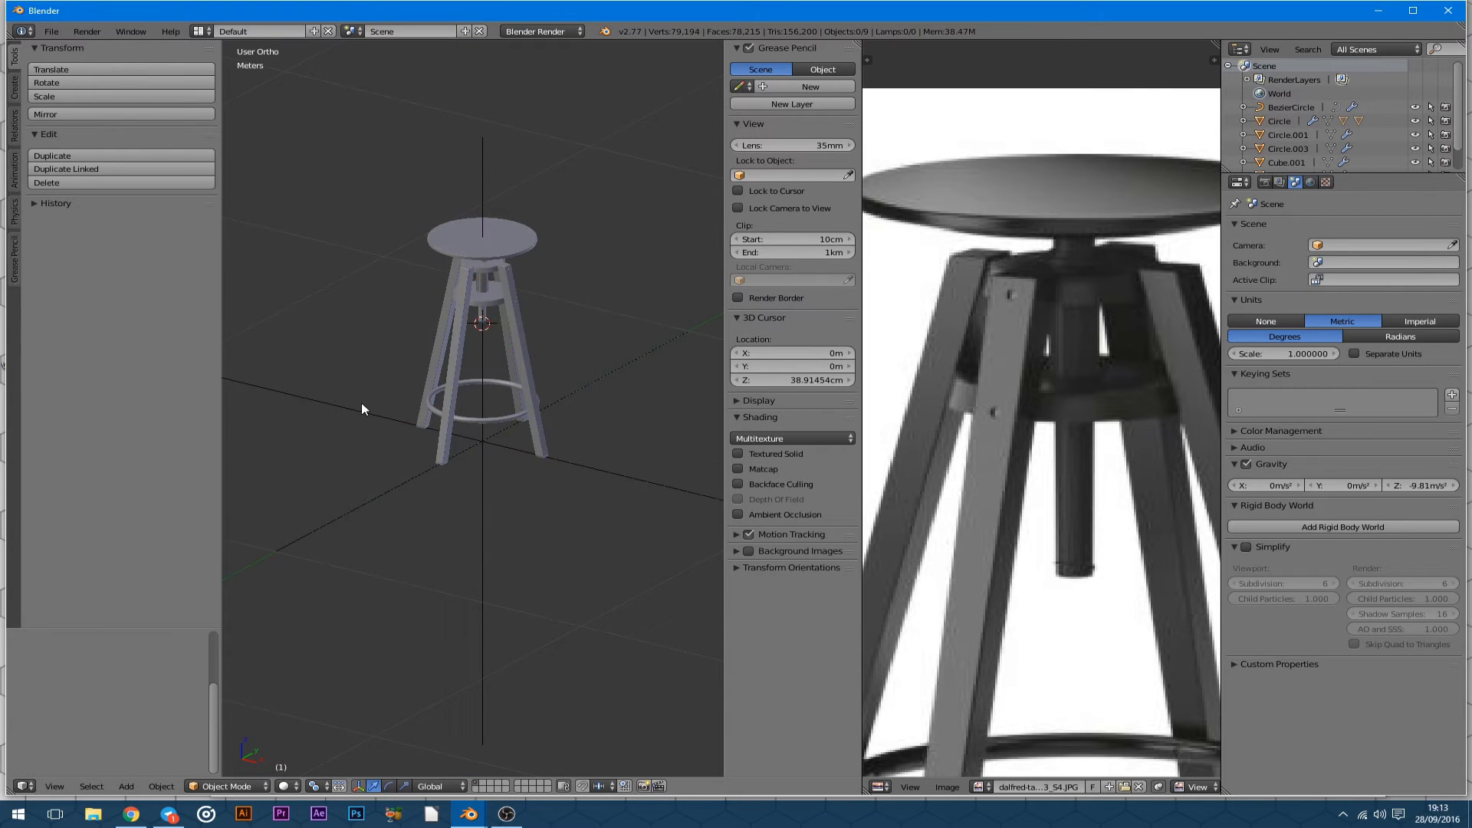
{"action": "scroll", "coordinate": [494, 506], "scroll_direction": "up", "scroll_amount": 1}
{"action": "scroll", "coordinate": [494, 506], "scroll_direction": "up", "scroll_amount": 3}
{"action": "right_click", "coordinate": [472, 343]}
{"action": "scroll", "coordinate": [472, 343], "scroll_direction": "down", "scroll_amount": 3}
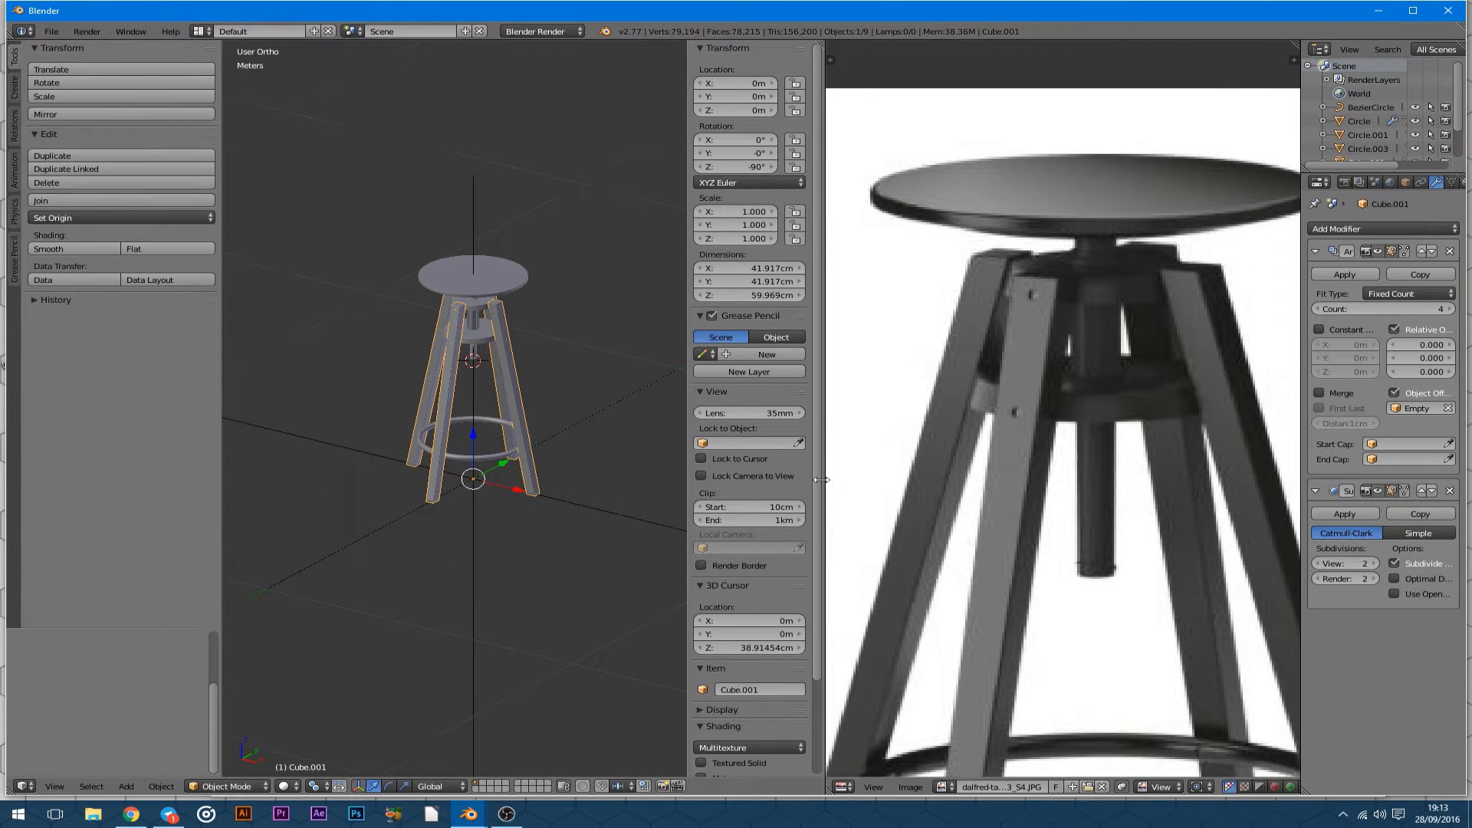
{"action": "key", "text": "t"}
{"action": "scroll", "coordinate": [505, 502], "scroll_direction": "up", "scroll_amount": 2}
{"action": "key", "text": "n"}
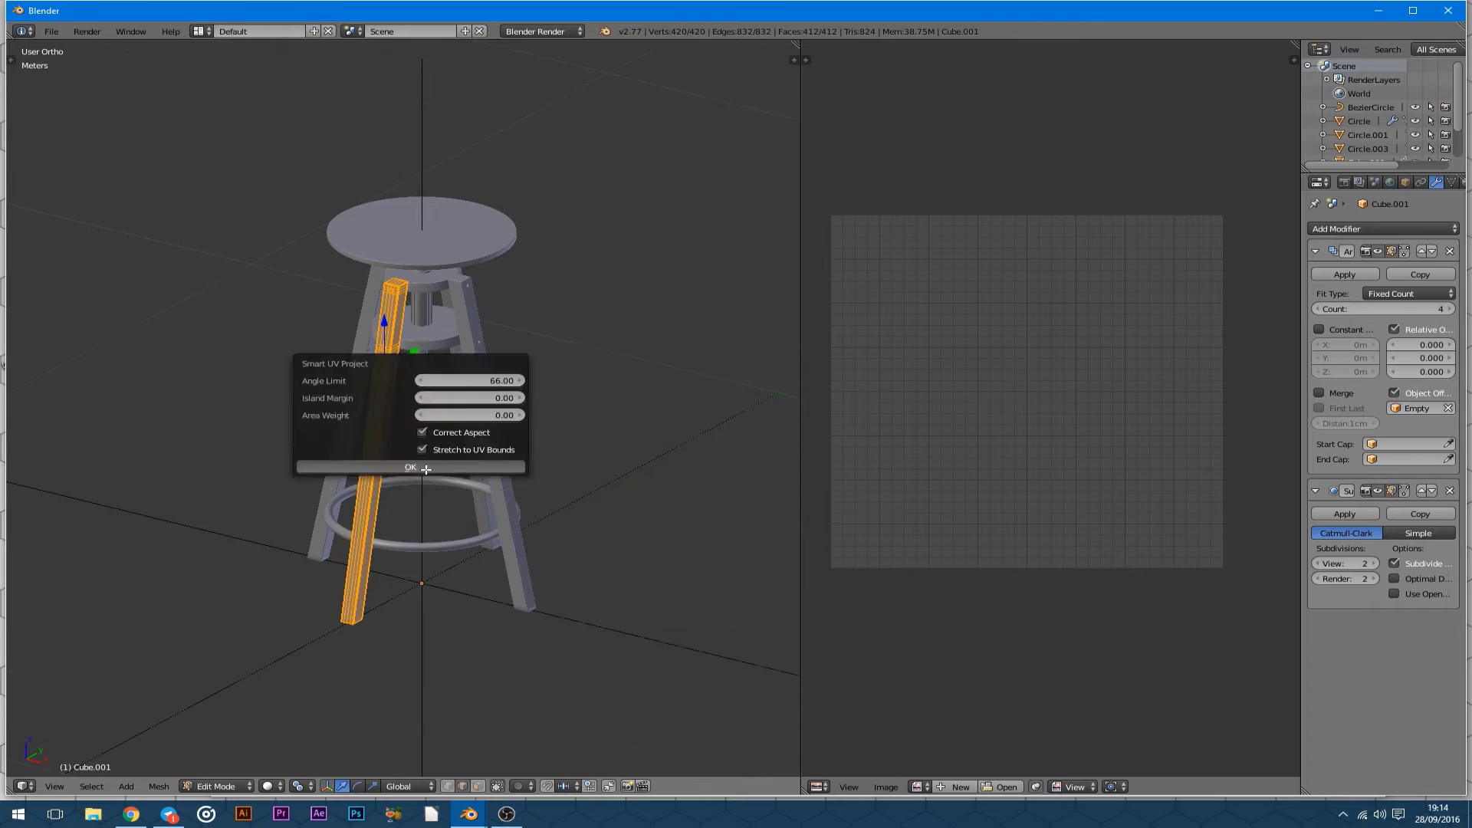
Apply a Smart UV Project to the legs mesh.
{"action": "key", "text": "Tab"}
{"action": "key", "text": "u"}
{"action": "left_click", "coordinate": [380, 332]}
{"action": "scroll", "coordinate": [457, 271], "scroll_direction": "up", "scroll_amount": 5}
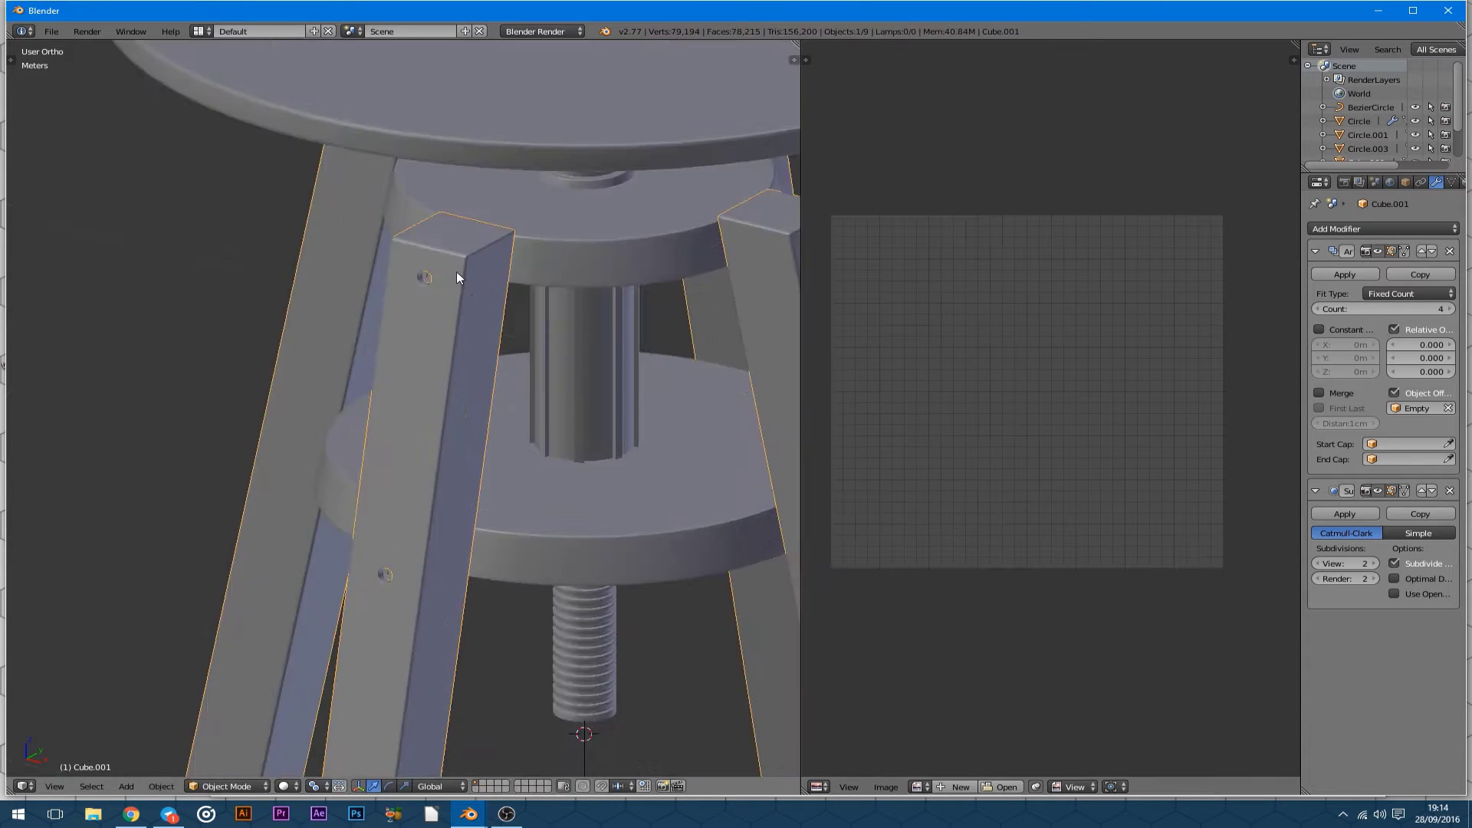
{"action": "scroll", "coordinate": [194, 362], "scroll_direction": "up", "scroll_amount": 4}
{"action": "middle_click_drag", "start_coordinate": [192, 354], "coordinate": [1415, 189]}
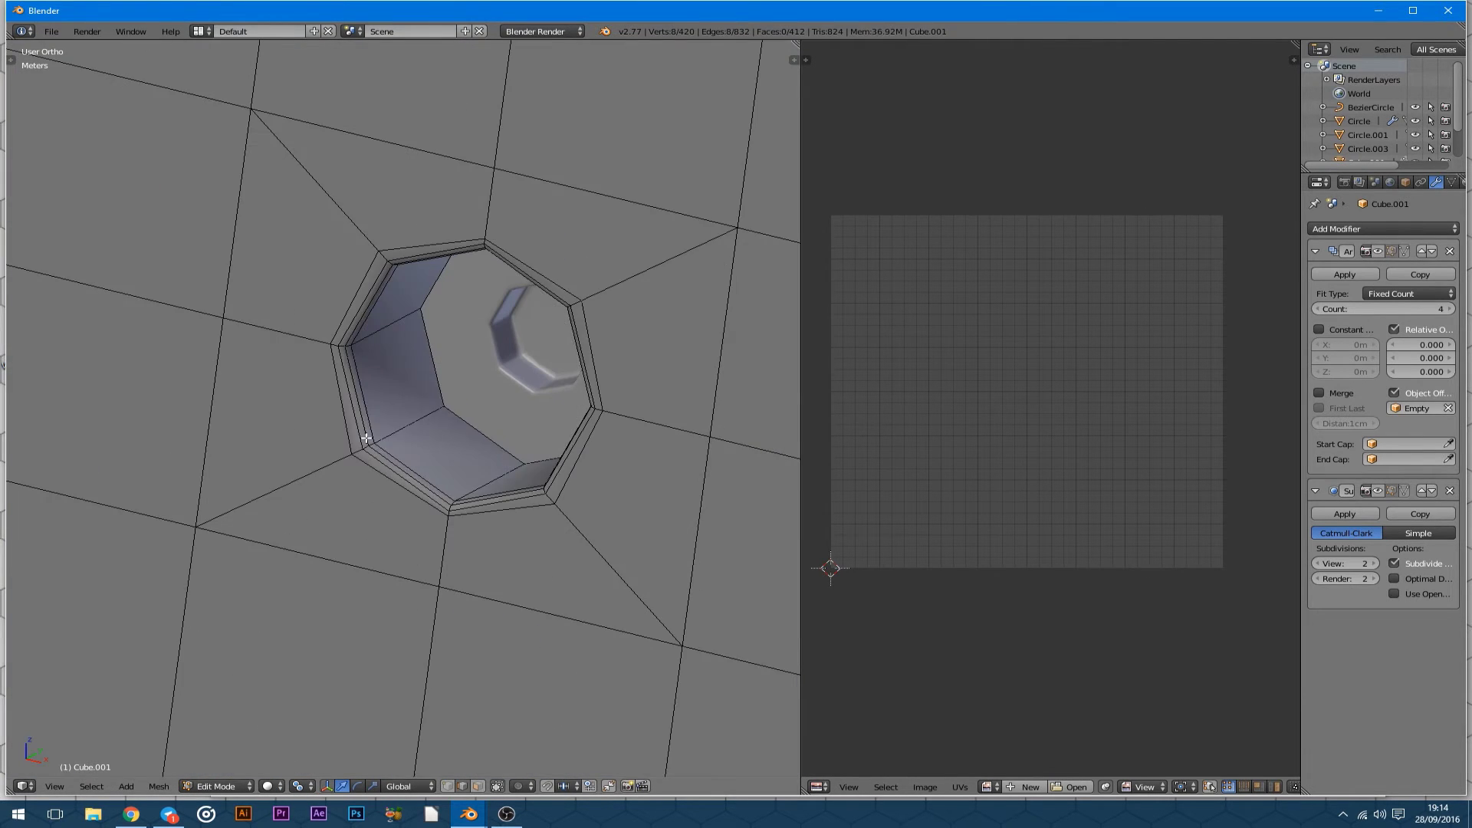
Mark a seam on the edge loop around the bolt hole and unwrap the whole leg.
{"action": "left_click", "coordinate": [365, 437], "text": "alt+shift"}
{"action": "key", "text": "t"}
{"action": "scroll", "coordinate": [296, 352], "scroll_direction": "down", "scroll_amount": 5}
{"action": "scroll", "coordinate": [622, 295], "scroll_direction": "up", "scroll_amount": 2}
{"action": "right_click", "coordinate": [633, 335], "text": "alt"}
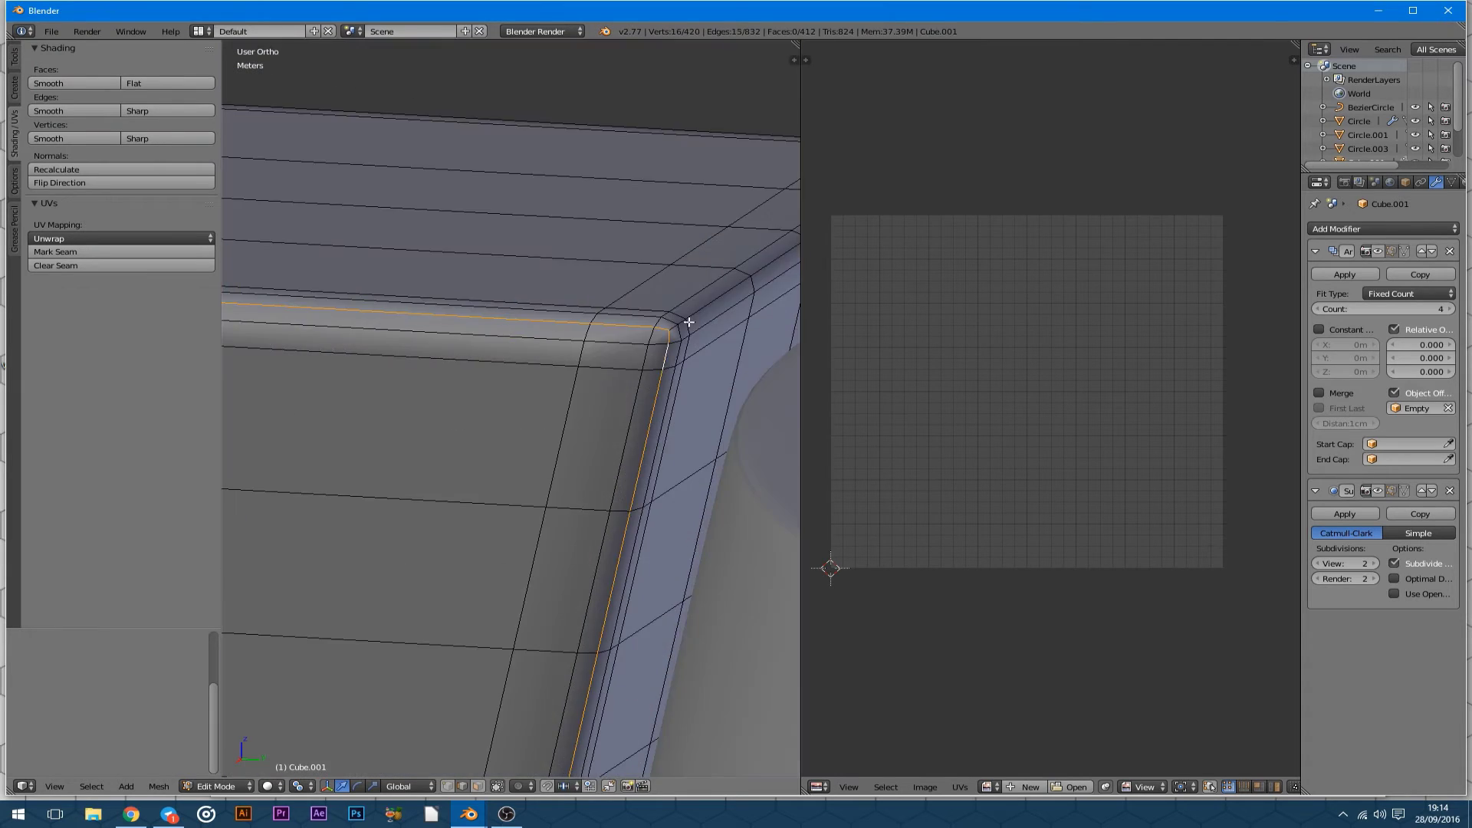
{"action": "scroll", "coordinate": [770, 318], "scroll_direction": "down", "scroll_amount": 5}
{"action": "middle_click_drag", "start_coordinate": [771, 318], "coordinate": [430, 601]}
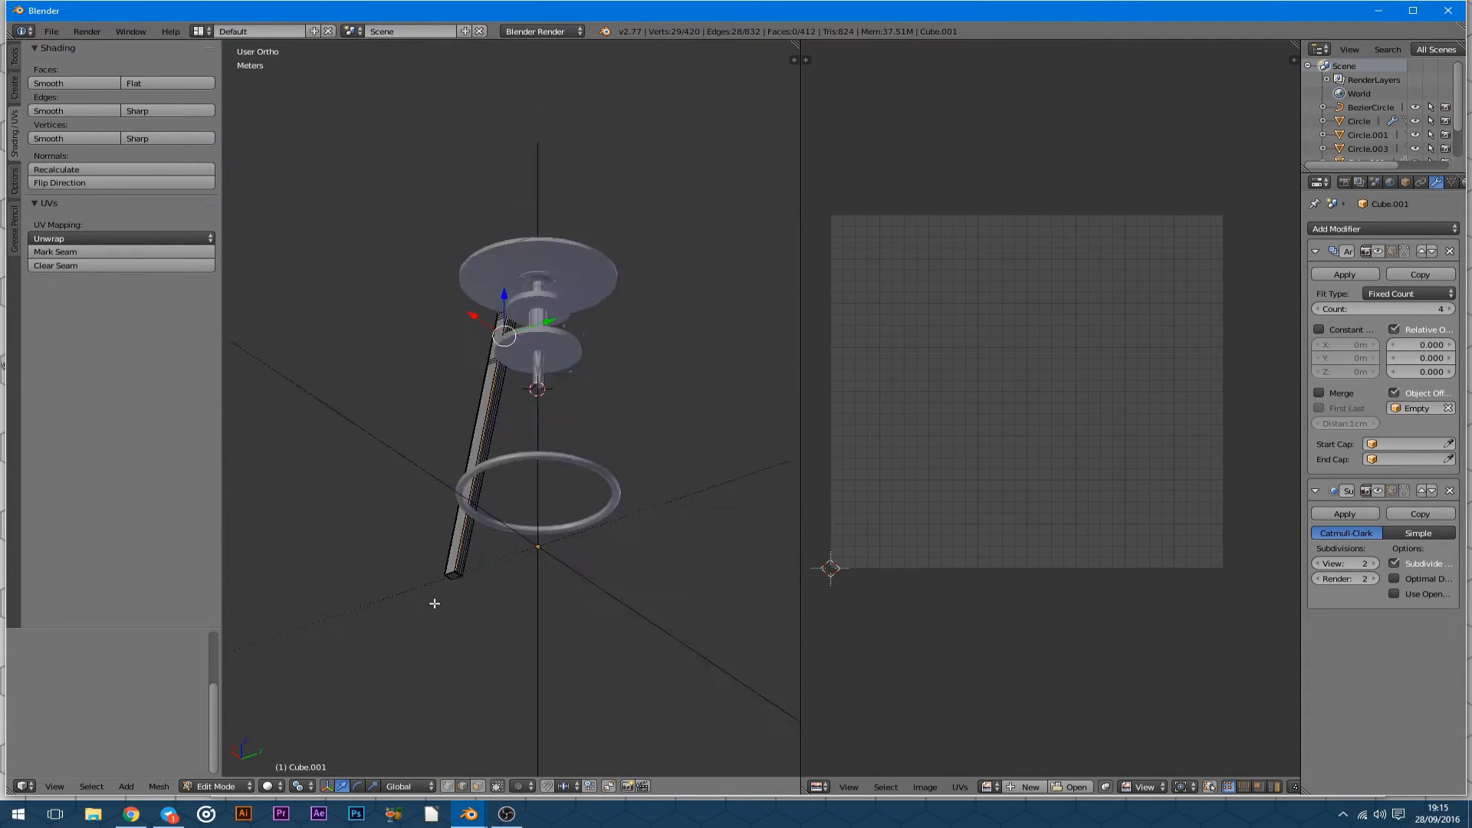
{"action": "scroll", "coordinate": [601, 503], "scroll_direction": "up", "scroll_amount": 5}
{"action": "key", "text": "a"}
{"action": "key", "text": "u"}
{"action": "left_click", "coordinate": [710, 452]}
{"action": "scroll", "coordinate": [841, 516], "scroll_direction": "up", "scroll_amount": 2}
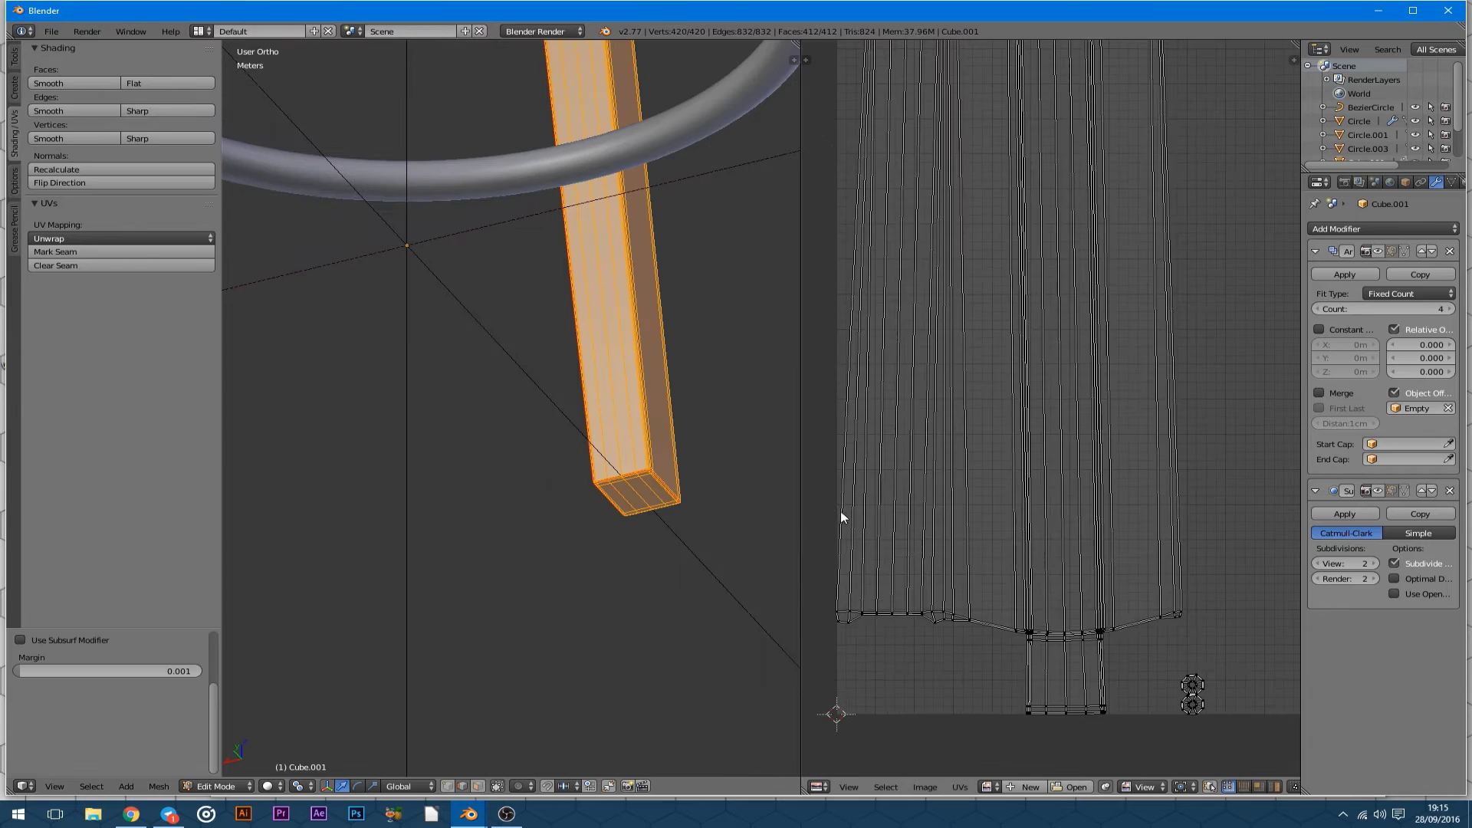
{"action": "scroll", "coordinate": [841, 516], "scroll_direction": "down", "scroll_amount": 5}
{"action": "scroll", "coordinate": [542, 532], "scroll_direction": "down", "scroll_amount": 3}
Return to object mode and apply the legs' Array modifier.
{"action": "middle_click_drag", "start_coordinate": [542, 532], "coordinate": [536, 509]}
{"action": "key", "text": "Tab"}
{"action": "scroll", "coordinate": [485, 267], "scroll_direction": "up", "scroll_amount": 4}
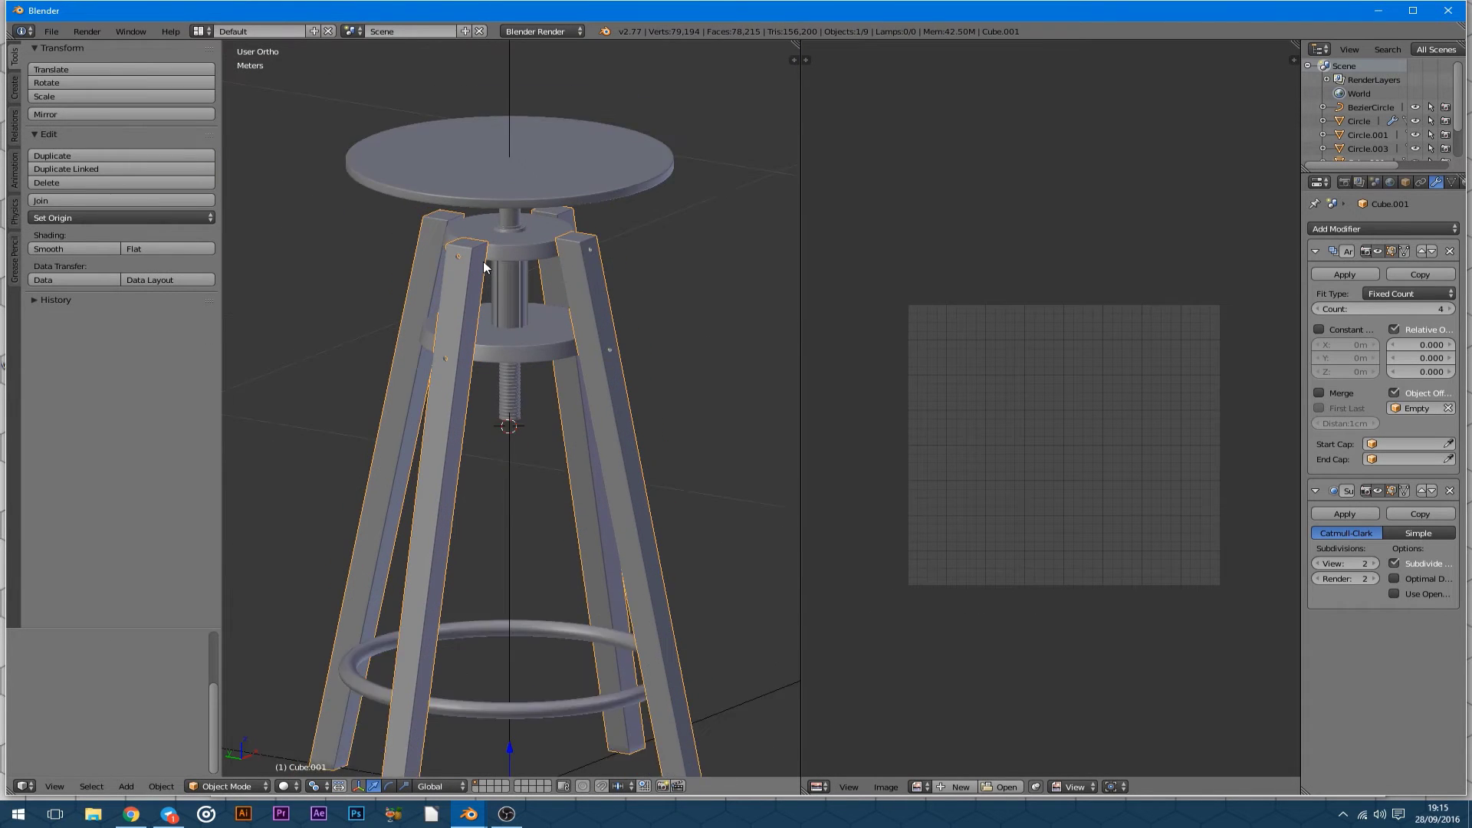
{"action": "left_click", "coordinate": [1343, 274]}
{"action": "key", "text": "Tab"}
{"action": "key", "text": "Tab"}
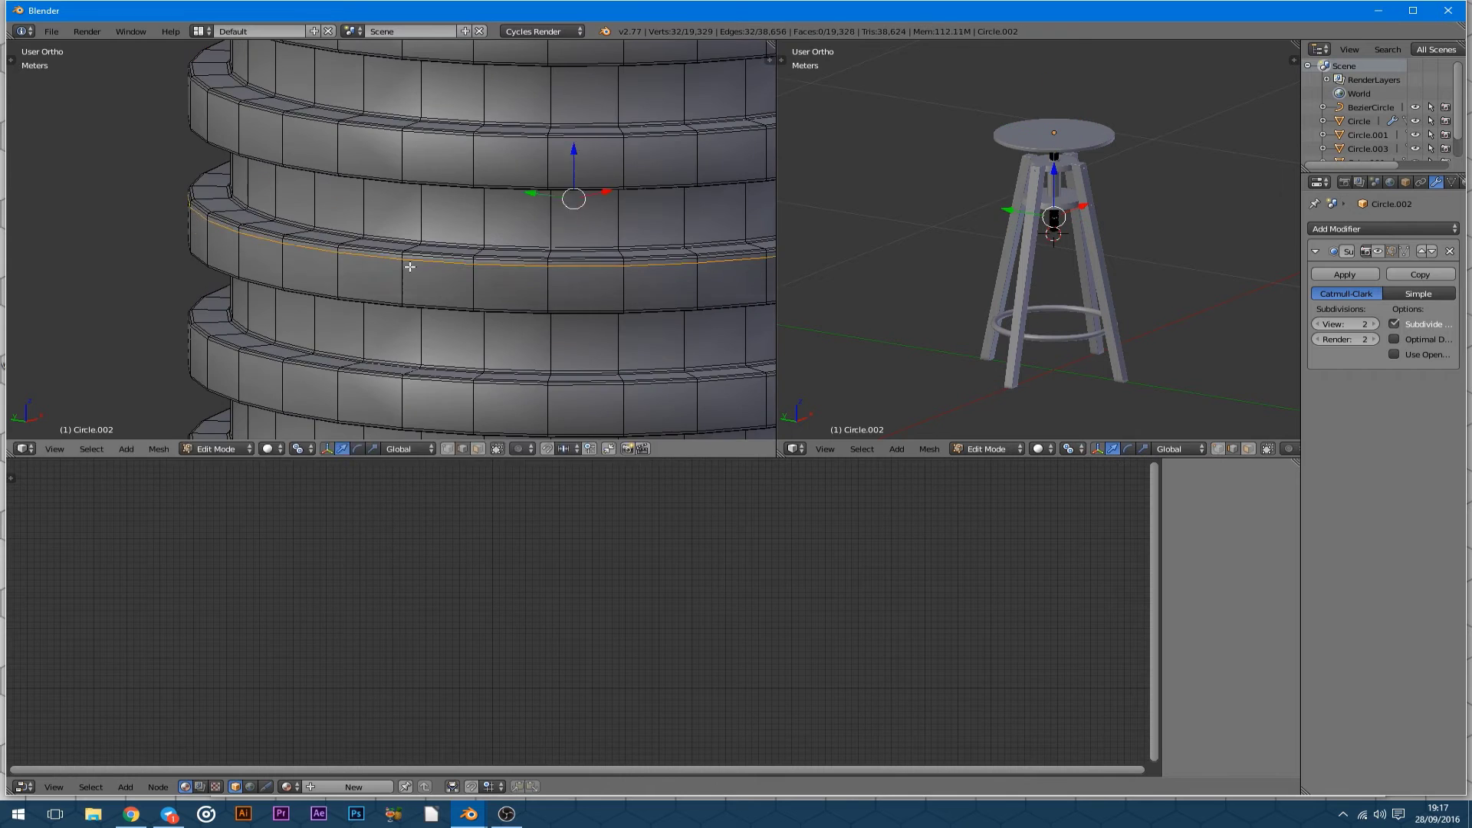
Add a mesh, then frame the stool through the camera with a 120mm focal length.
{"action": "key", "text": "Tab"}
{"action": "scroll", "coordinate": [479, 243], "scroll_direction": "down", "scroll_amount": 6}
{"action": "key", "text": "shift+a"}
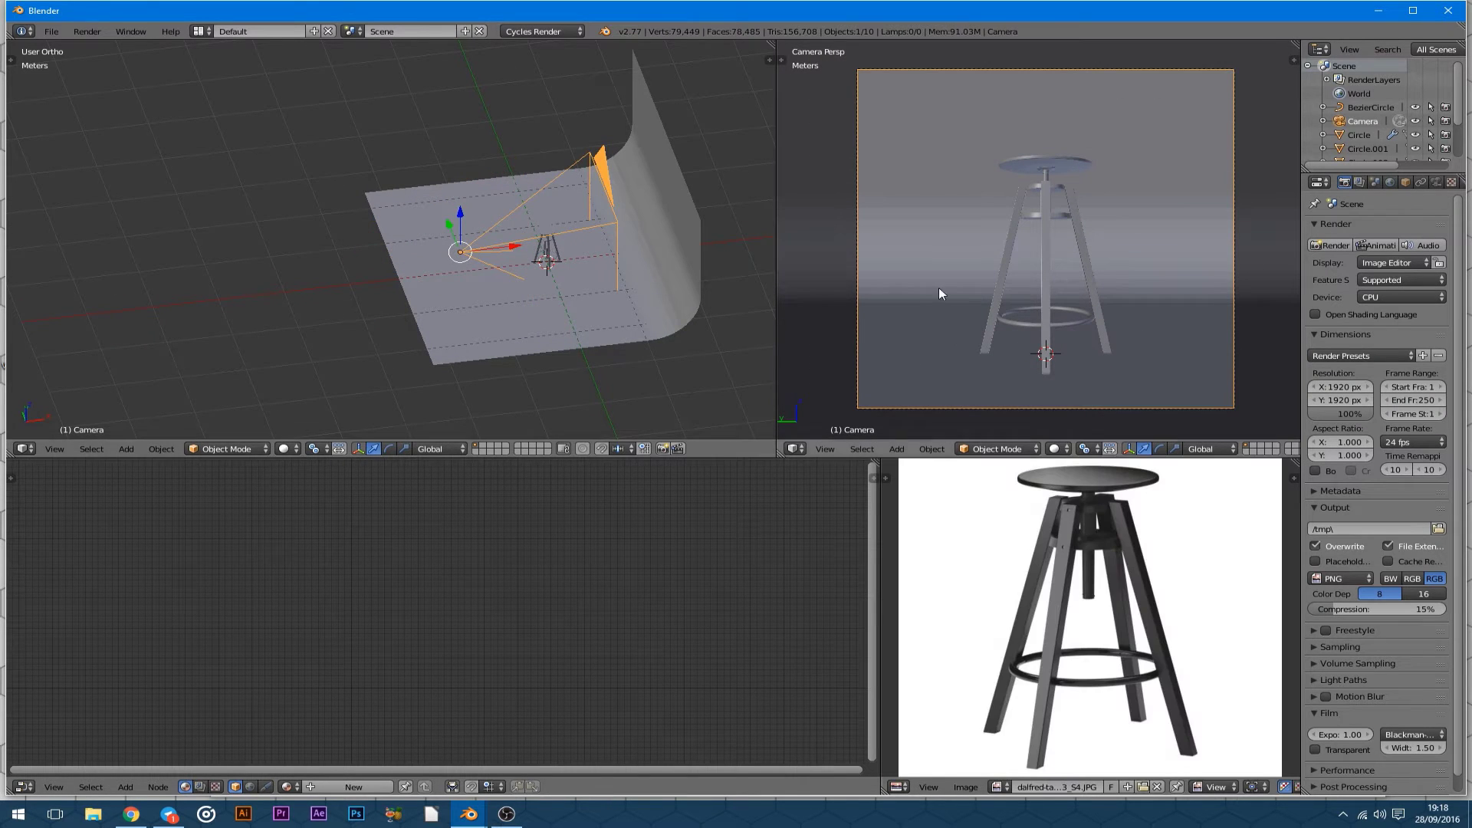
{"action": "key", "text": "n"}
{"action": "mouse_move", "coordinate": [1009, 233]}
{"action": "middle_mouse_down"}
{"action": "mouse_move", "coordinate": [926, 265]}
{"action": "mouse_move", "coordinate": [994, 255]}
{"action": "middle_mouse_up"}
{"action": "left_click", "coordinate": [1435, 182]}
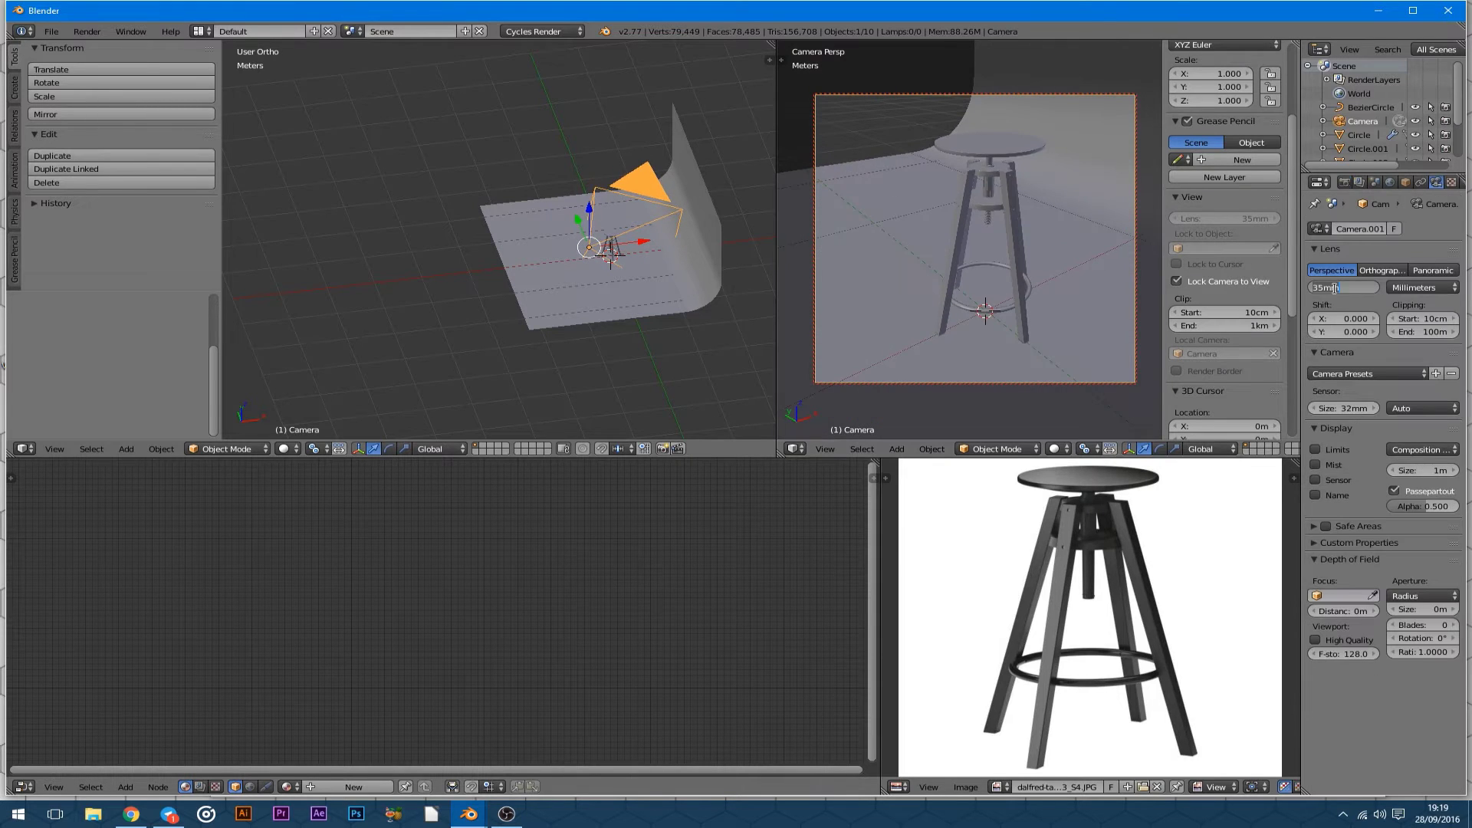
{"action": "left_click", "coordinate": [1343, 287]}
{"action": "type", "text": "120"}
{"action": "key", "text": "Return"}
{"action": "key", "text": "g"}
{"action": "key", "text": "z"}
{"action": "key", "text": "z"}
{"action": "mouse_move", "coordinate": [960, 196]}
{"action": "middle_mouse_down"}
{"action": "mouse_move", "coordinate": [844, 238]}
{"action": "mouse_move", "coordinate": [963, 227]}
{"action": "mouse_move", "coordinate": [969, 205]}
{"action": "middle_mouse_up"}
Rotate the light plane and move it along Z to sit beside the backdrop.
{"action": "right_click", "coordinate": [448, 275]}
{"action": "key", "text": "KP_7"}
{"action": "key", "text": "r"}
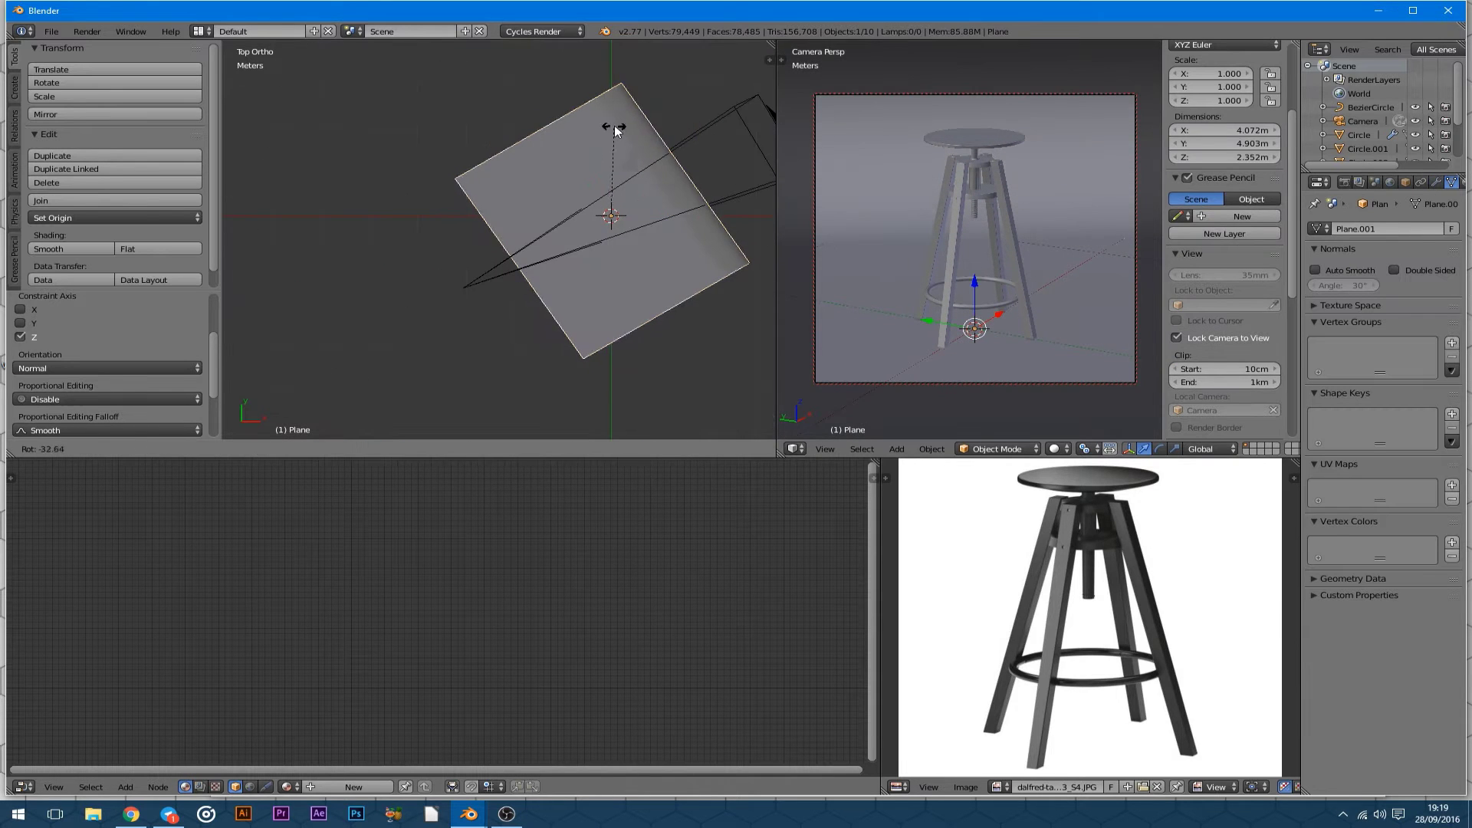
{"action": "left_click", "coordinate": [615, 132]}
{"action": "key", "text": "g"}
{"action": "key", "text": "z"}
{"action": "key", "text": "z"}
{"action": "key", "text": "Tab"}
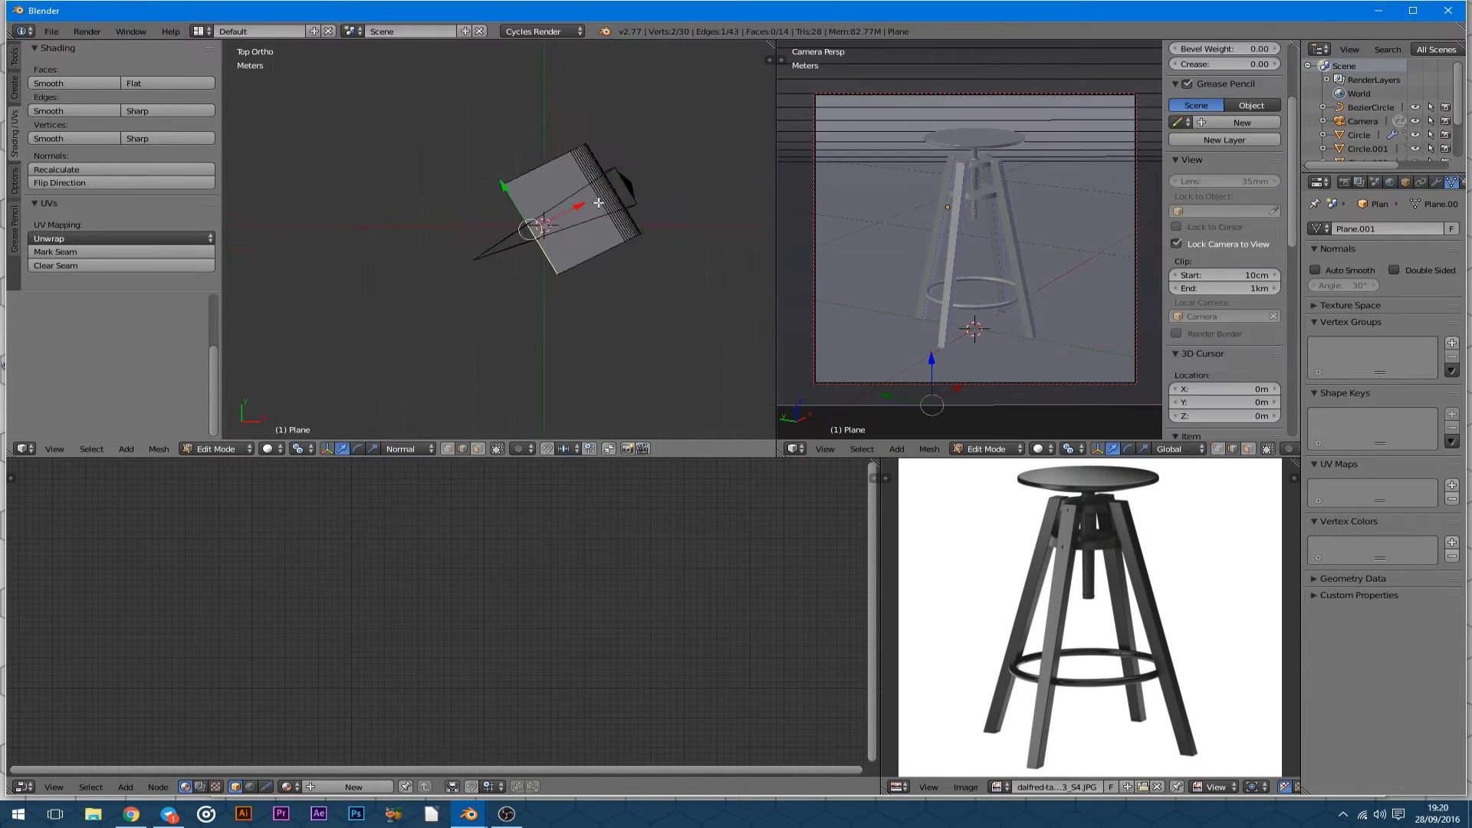
{"action": "scroll", "coordinate": [463, 253], "scroll_direction": "up", "scroll_amount": 3}
{"action": "key", "text": "Escape"}
{"action": "key", "text": "Tab"}
{"action": "key", "text": "g"}
{"action": "key", "text": "z"}
{"action": "key", "text": "z"}
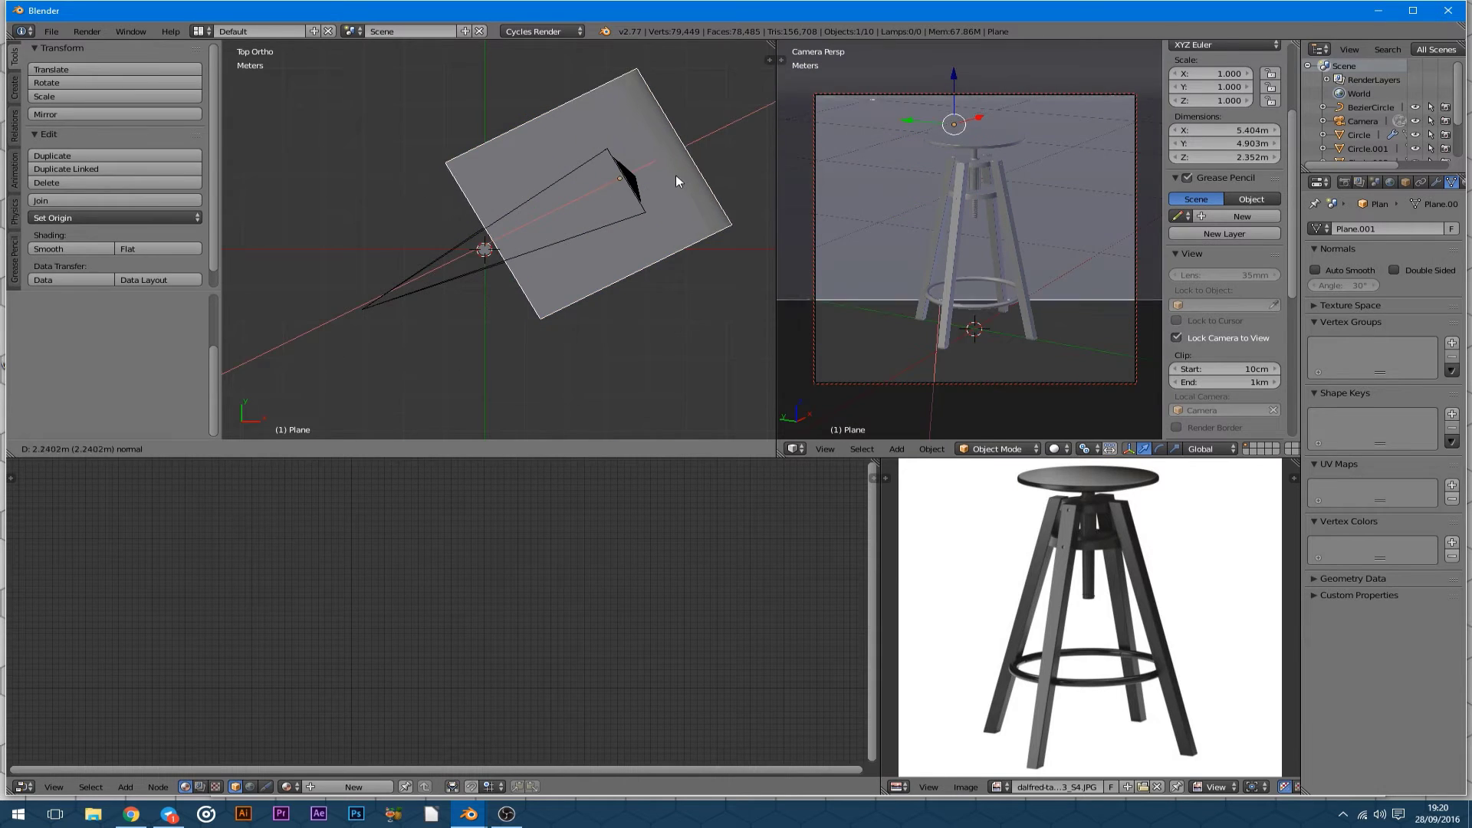
{"action": "left_click", "coordinate": [636, 173]}
Turn on the rendered preview and start opening an image for the world background.
{"action": "middle_click_drag", "start_coordinate": [536, 230], "coordinate": [498, 153]}
{"action": "key", "text": "Tab"}
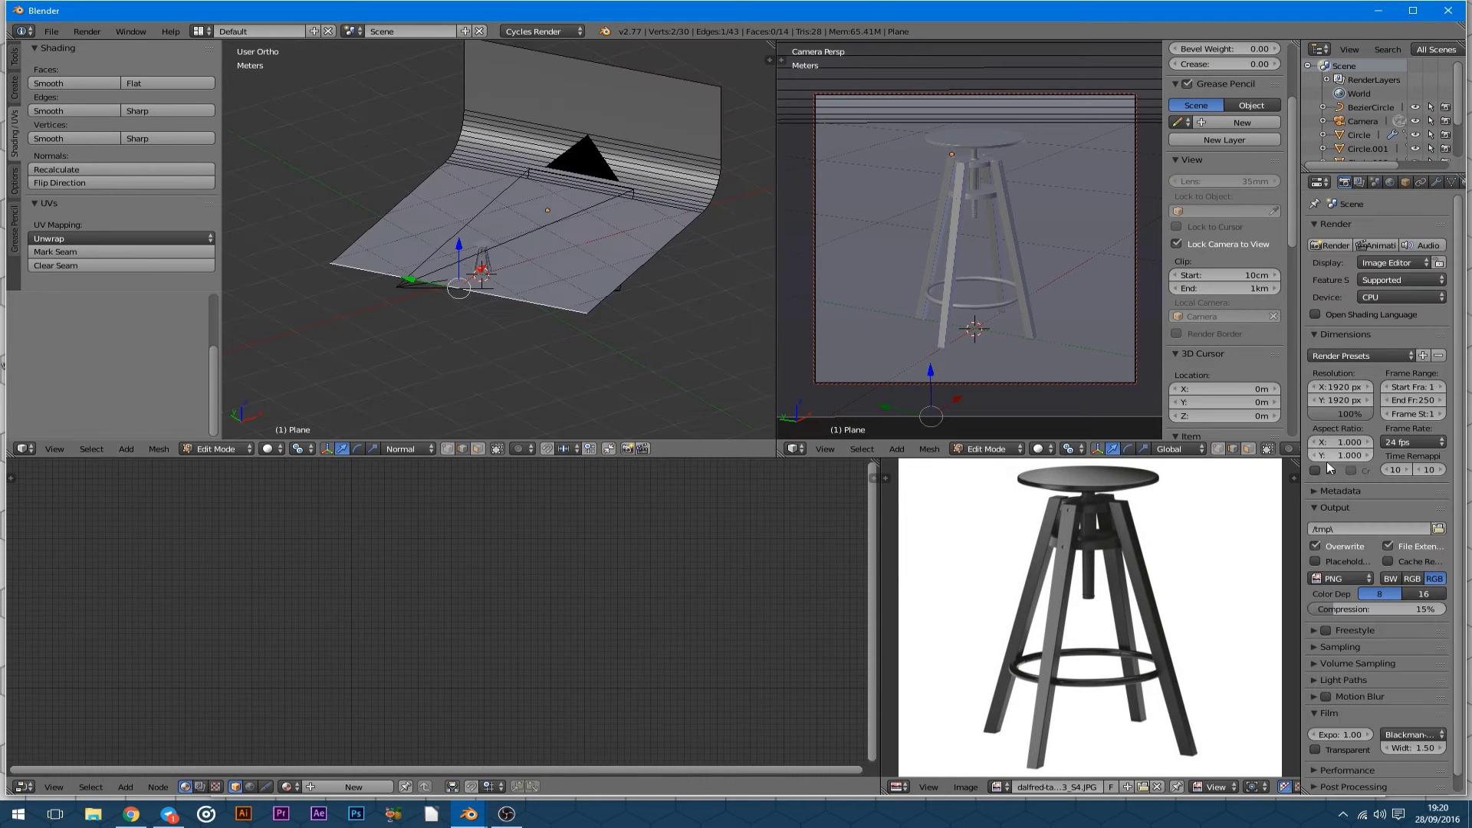
{"action": "key", "text": "shift+z"}
{"action": "left_click", "coordinate": [1390, 182]}
{"action": "left_click", "coordinate": [1438, 337]}
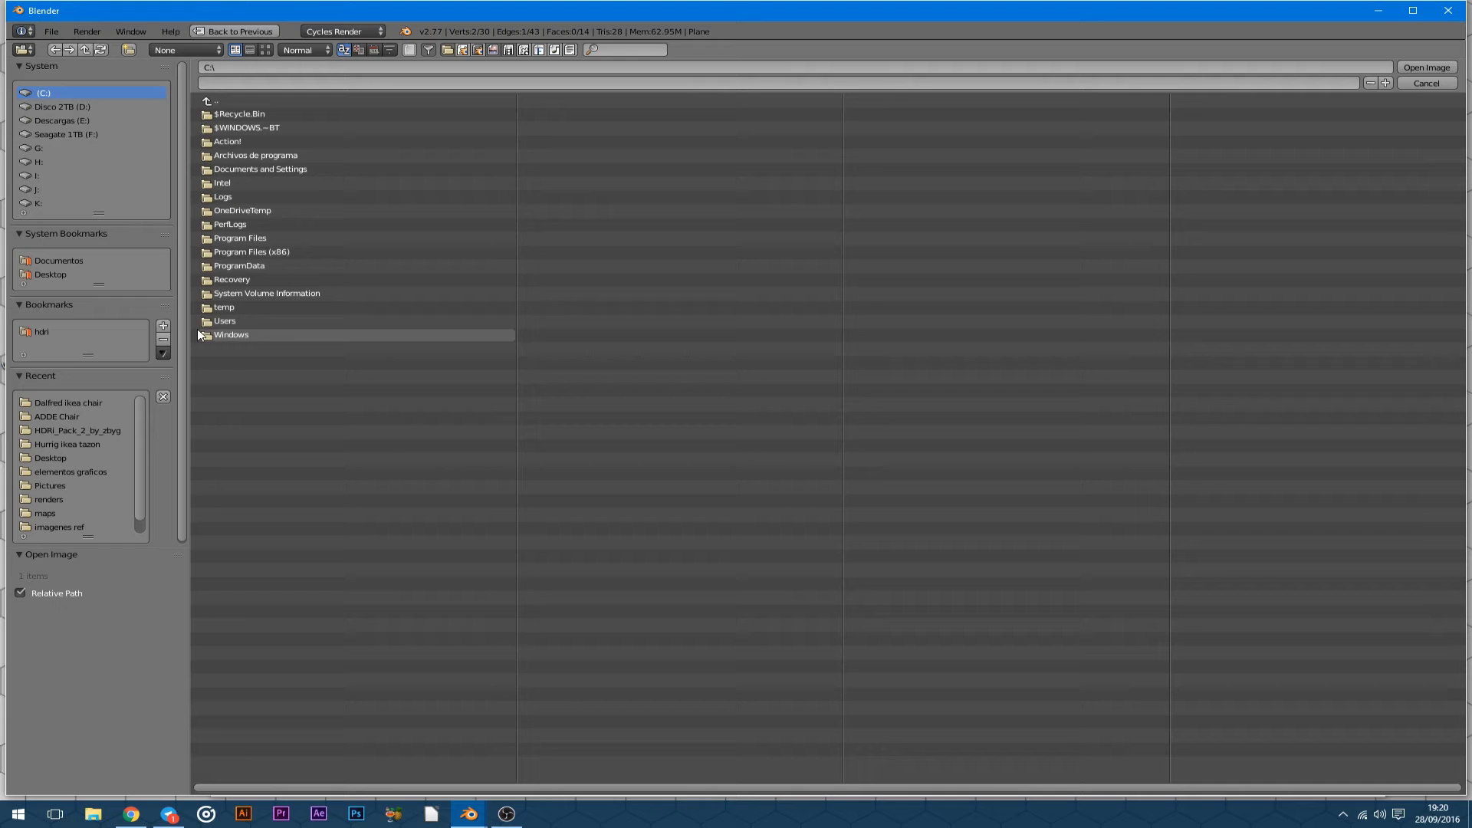
Load an HDRI as the world environment and set the legs' diffuse colour to black.
{"action": "left_click", "coordinate": [87, 430]}
{"action": "double_click", "coordinate": [253, 246]}
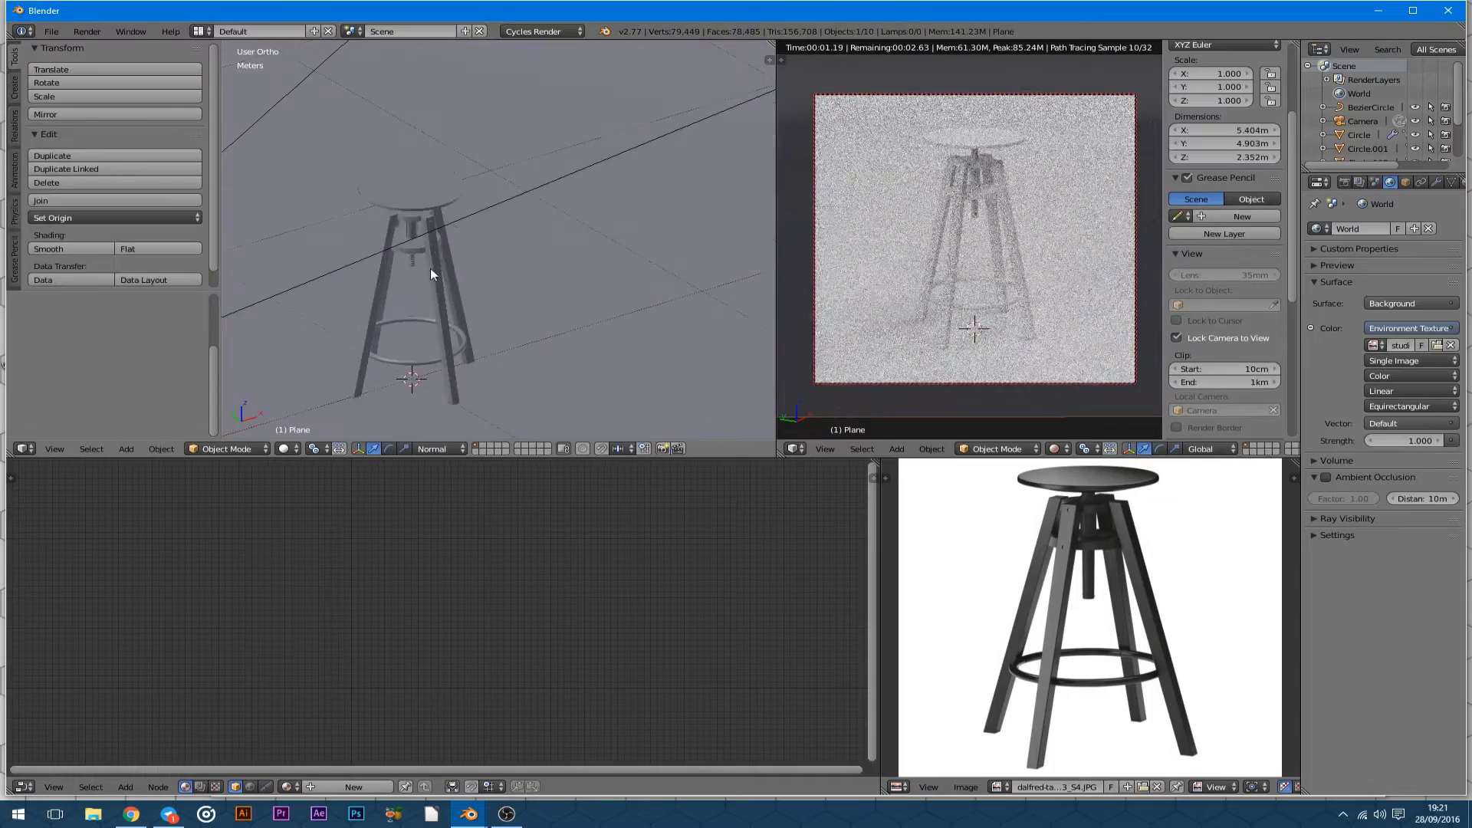
{"action": "right_click", "coordinate": [432, 274]}
{"action": "left_click", "coordinate": [351, 603]}
{"action": "left_click_drag", "start_coordinate": [513, 383], "coordinate": [512, 506]}
Add a Glossy BSDF node to the legs' material and connect it into the Mix Shader.
{"action": "scroll", "coordinate": [353, 605], "scroll_direction": "down", "scroll_amount": 2}
{"action": "key", "text": "shift+a"}
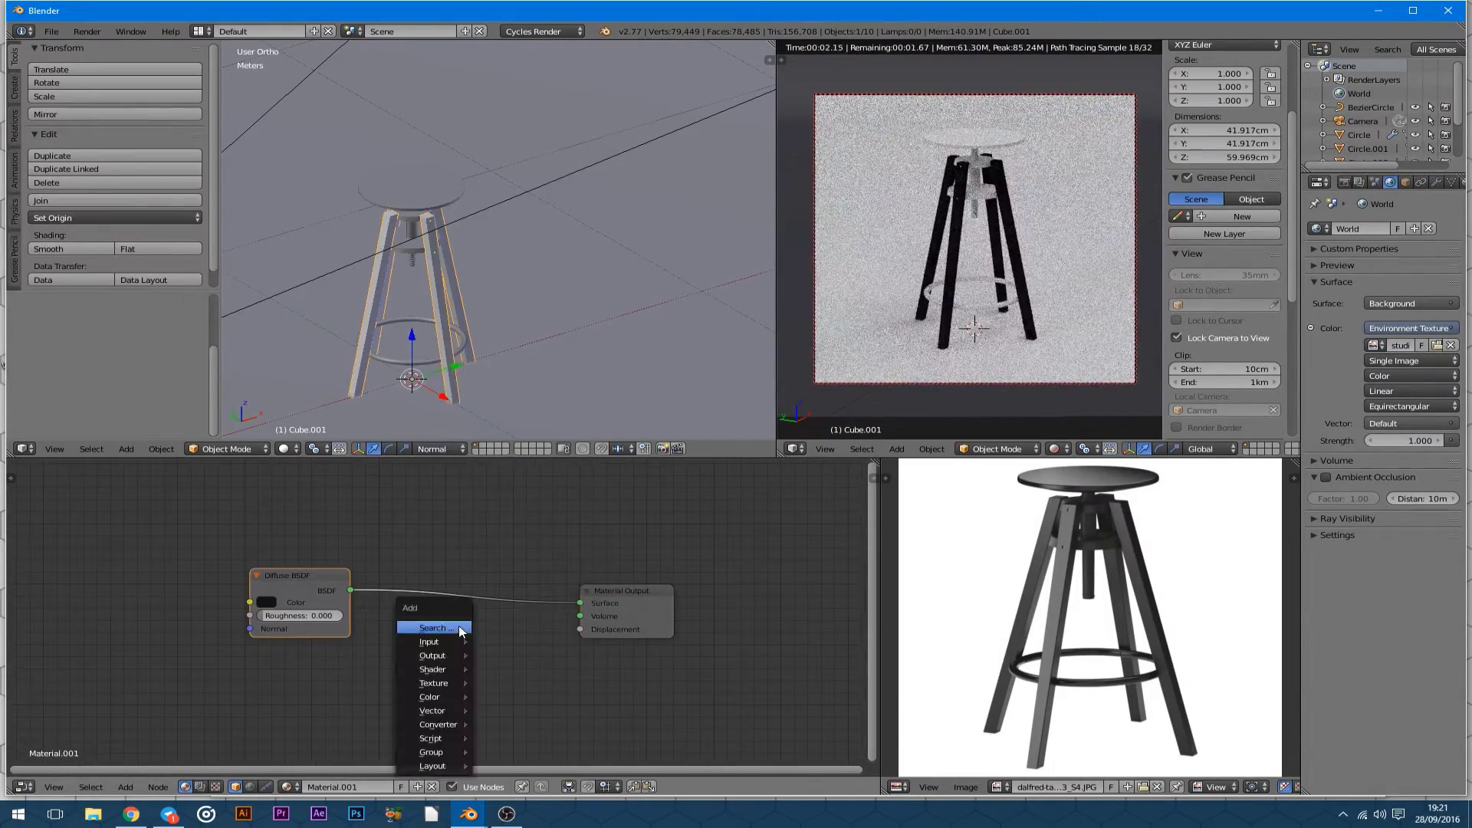
{"action": "left_click", "coordinate": [460, 675]}
{"action": "left_click", "coordinate": [241, 661]}
{"action": "left_click_drag", "start_coordinate": [352, 666], "coordinate": [433, 627]}
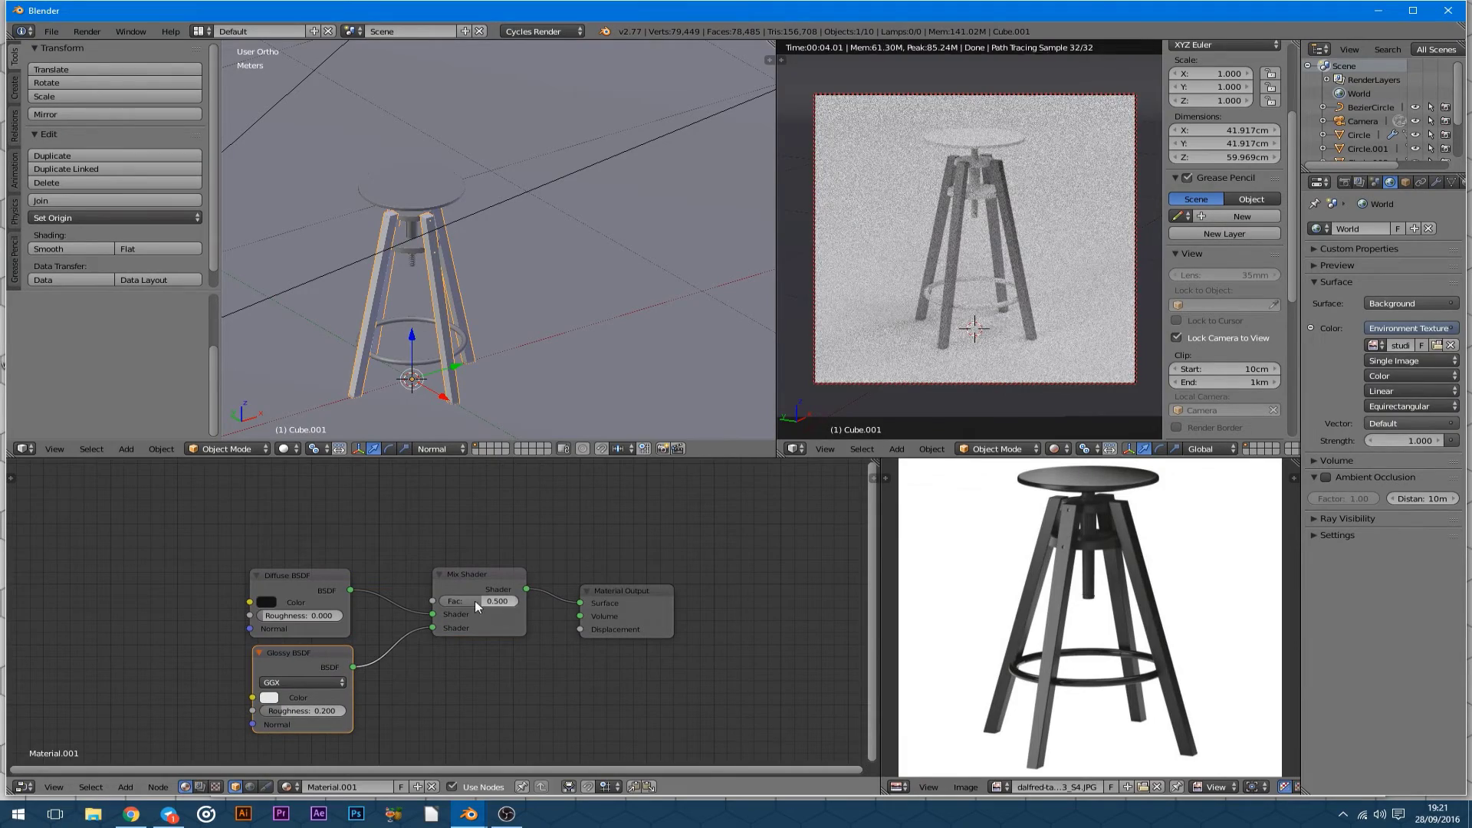
Assign the existing madera negra material to the seat.
{"action": "right_click", "coordinate": [419, 165]}
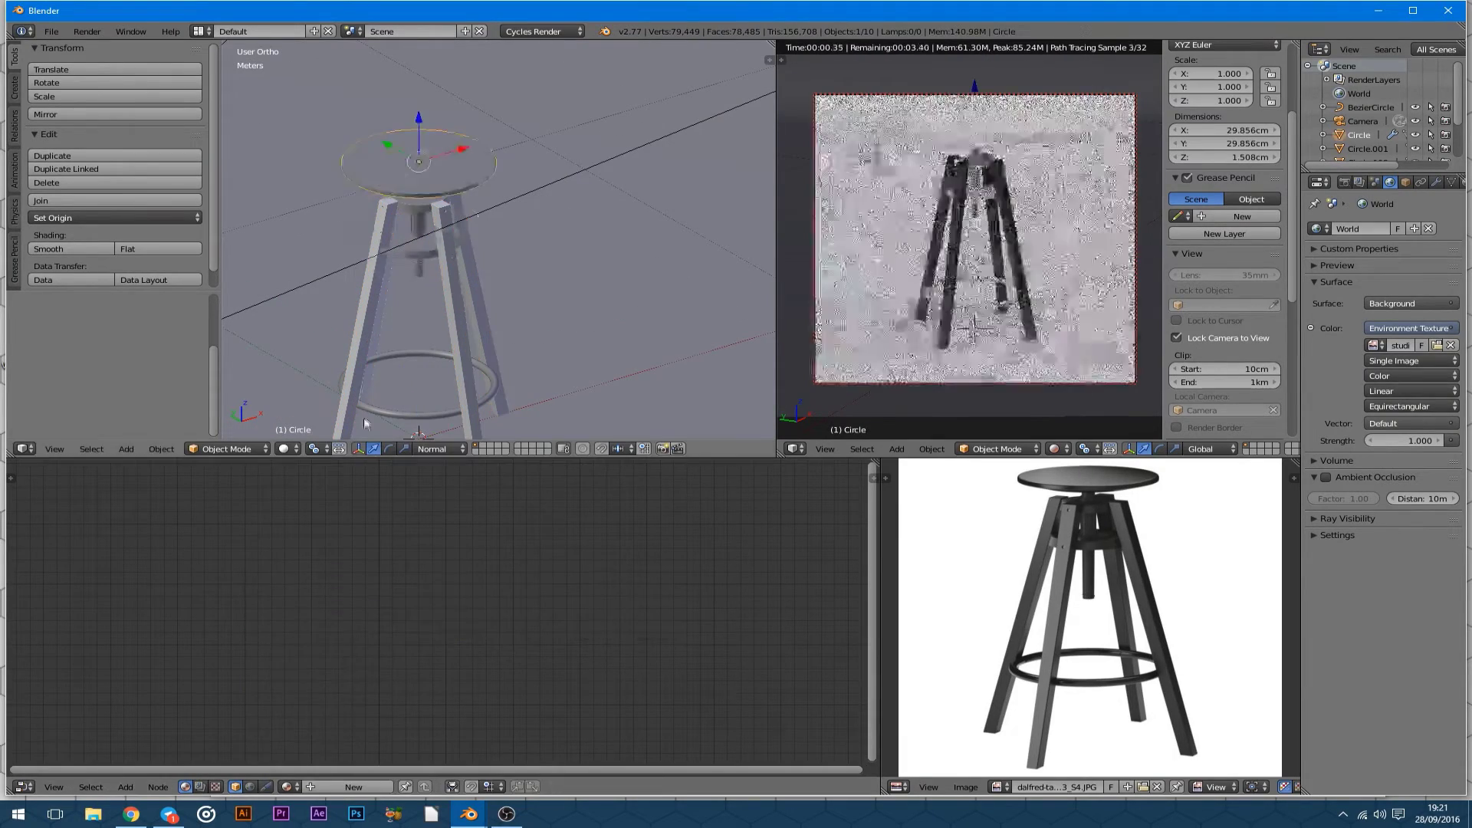
{"action": "left_click", "coordinate": [287, 787]}
{"action": "left_click", "coordinate": [330, 650]}
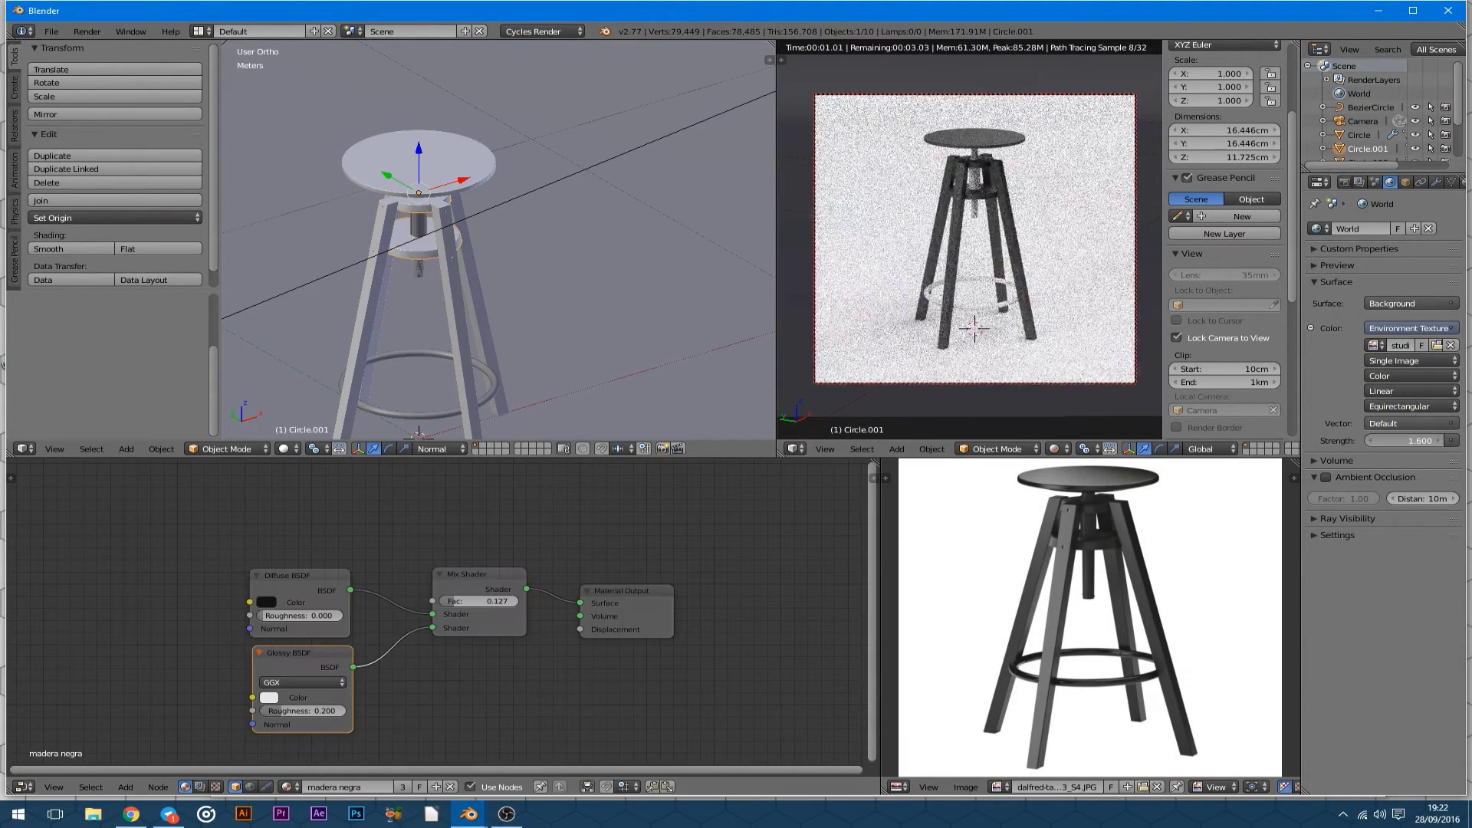
Select the entire ring mesh and UV-unwrap it.
{"action": "key", "text": "KP_Decimal"}
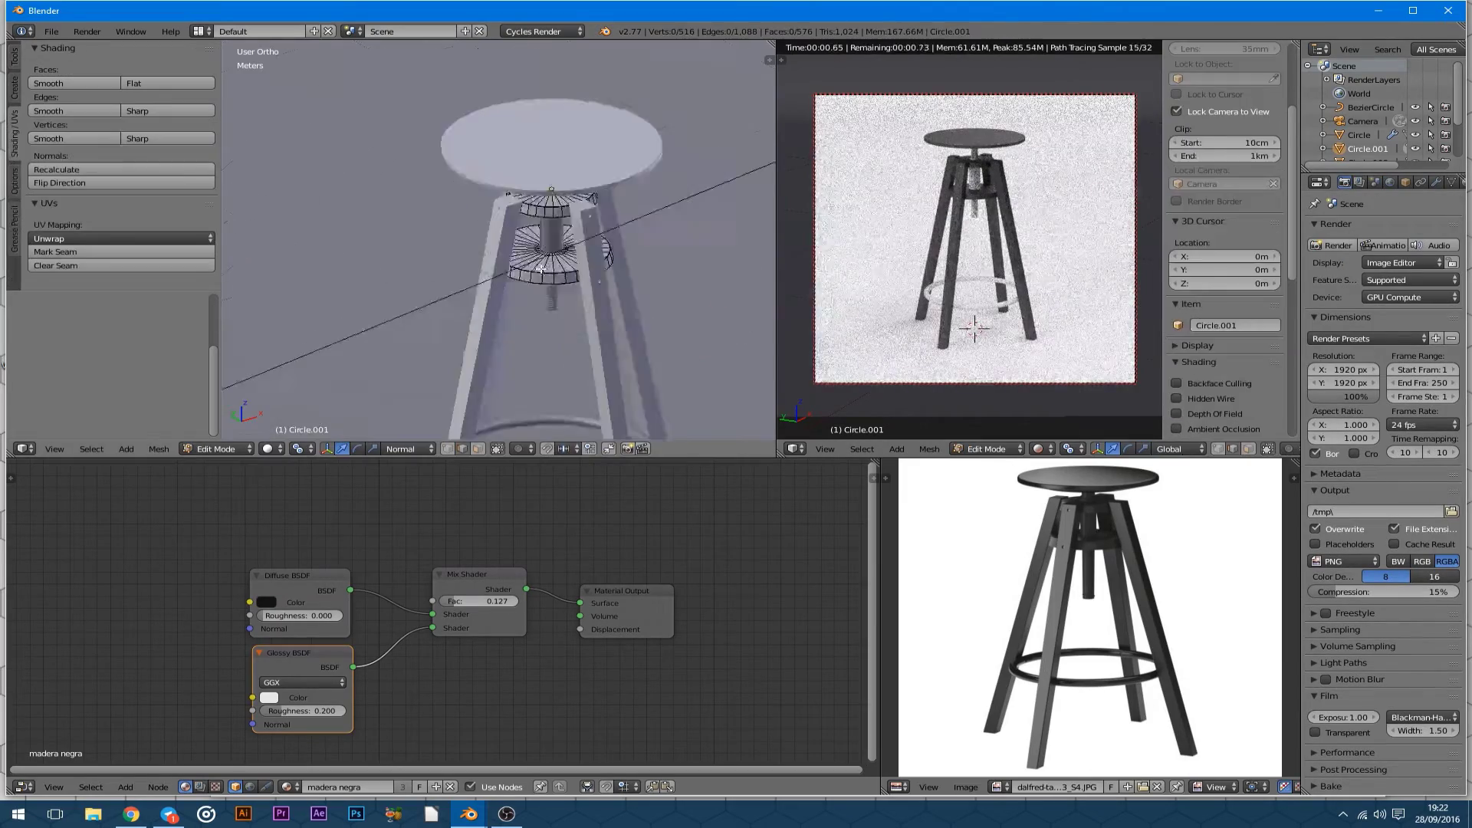
{"action": "key", "text": "Tab"}
{"action": "key", "text": "a"}
{"action": "mouse_move", "coordinate": [483, 307]}
{"action": "middle_mouse_down"}
{"action": "mouse_move", "coordinate": [453, 273]}
{"action": "mouse_move", "coordinate": [487, 189]}
{"action": "middle_mouse_up"}
{"action": "right_click", "coordinate": [453, 274], "text": "alt"}
{"action": "scroll", "coordinate": [486, 188], "scroll_direction": "up", "scroll_amount": 3}
{"action": "key", "text": "a"}
{"action": "key", "text": "u"}
{"action": "left_click", "coordinate": [486, 189]}
{"action": "key", "text": "Tab"}
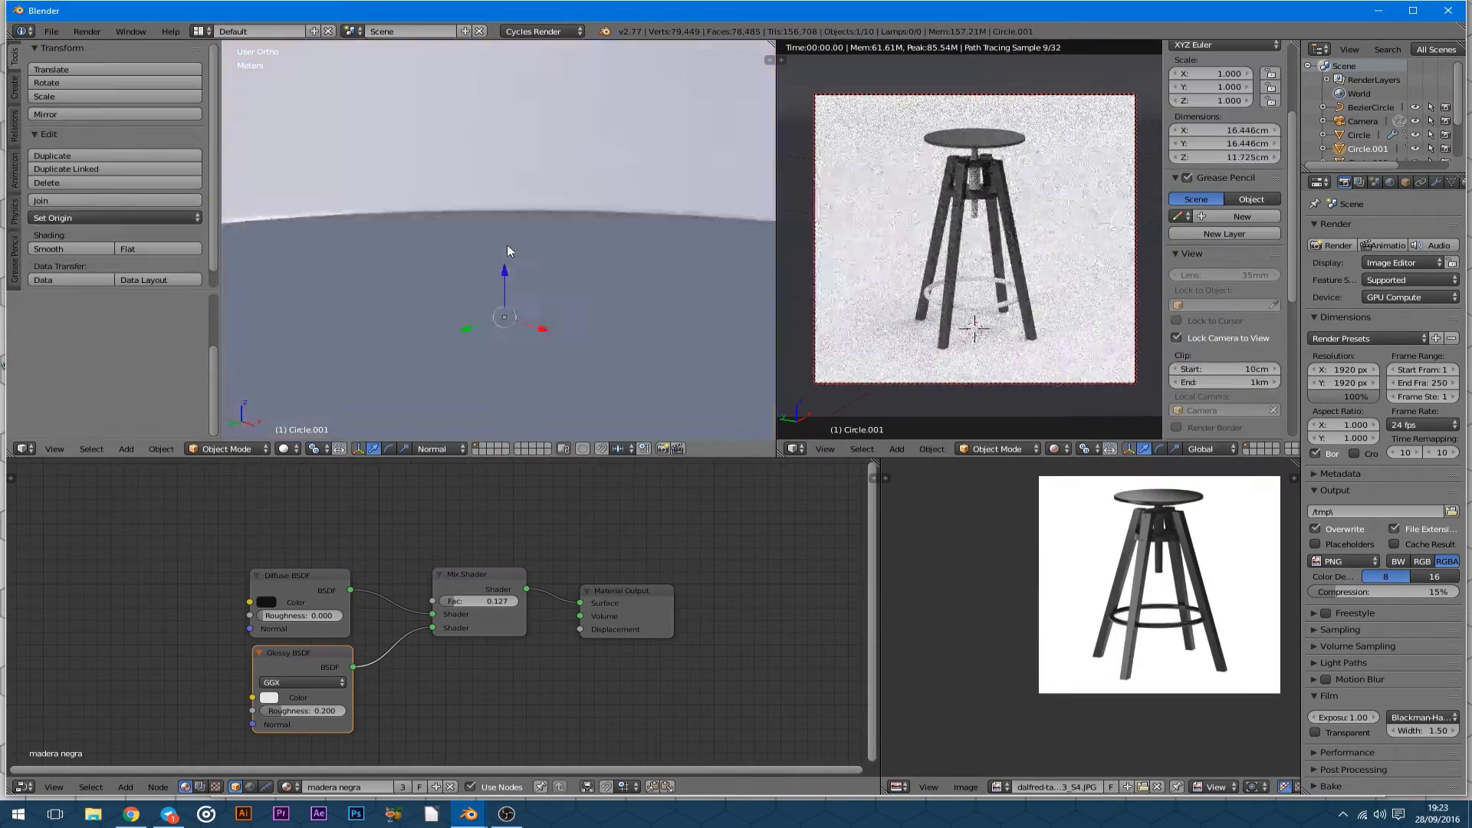
Select all of the seat mesh, UV-unwrap it, and return to object mode.
{"action": "right_click", "coordinate": [539, 269]}
{"action": "key", "text": "Tab"}
{"action": "scroll", "coordinate": [539, 270], "scroll_direction": "up", "scroll_amount": 3}
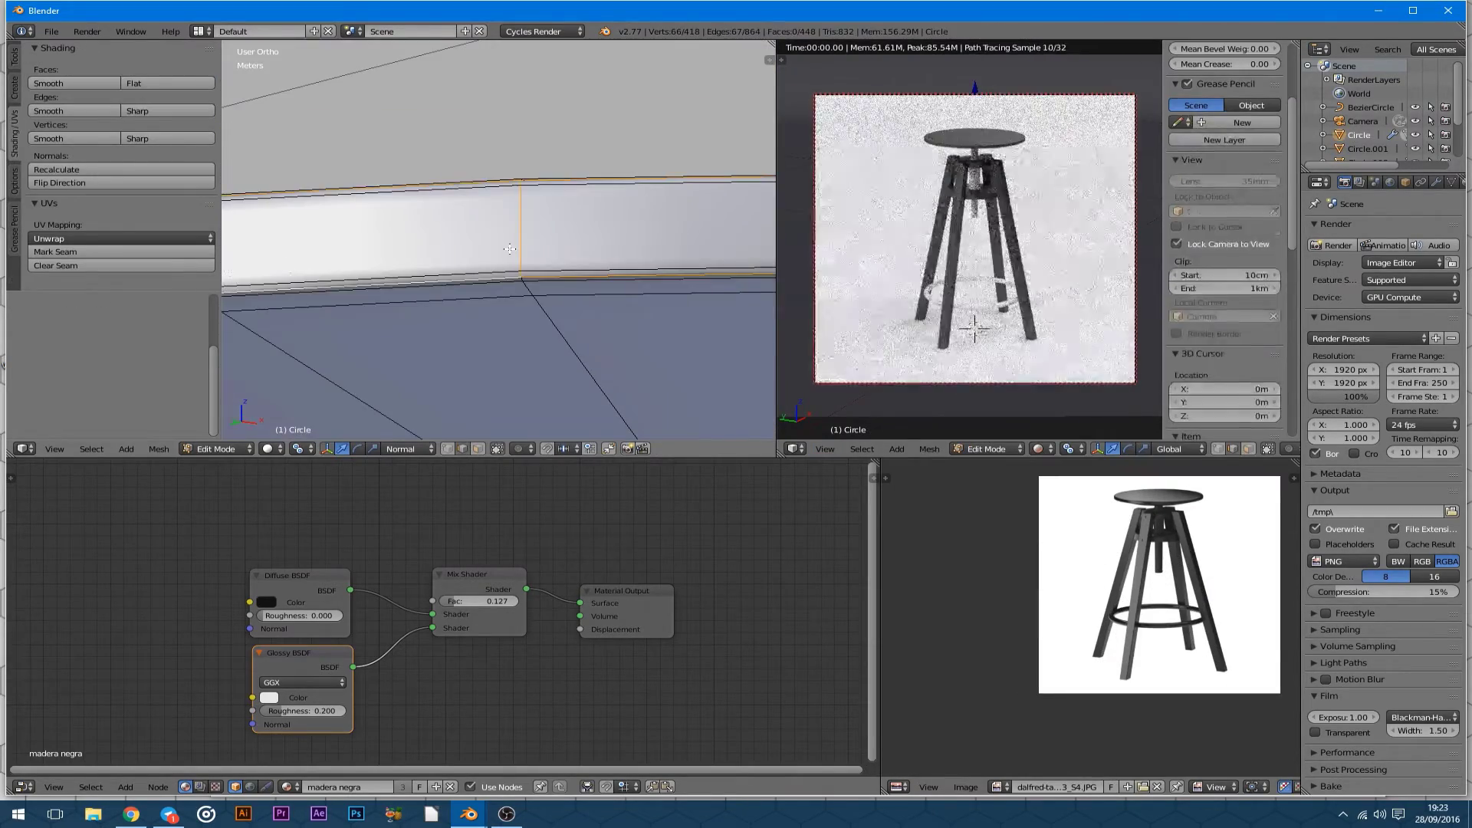
{"action": "key", "text": "a"}
{"action": "key", "text": "u"}
{"action": "left_click", "coordinate": [460, 223]}
{"action": "key", "text": "Tab"}
{"action": "scroll", "coordinate": [529, 223], "scroll_direction": "down", "scroll_amount": 3}
Search Google Images for 'wood texture' and browse the image results.
{"action": "left_click", "coordinate": [487, 103]}
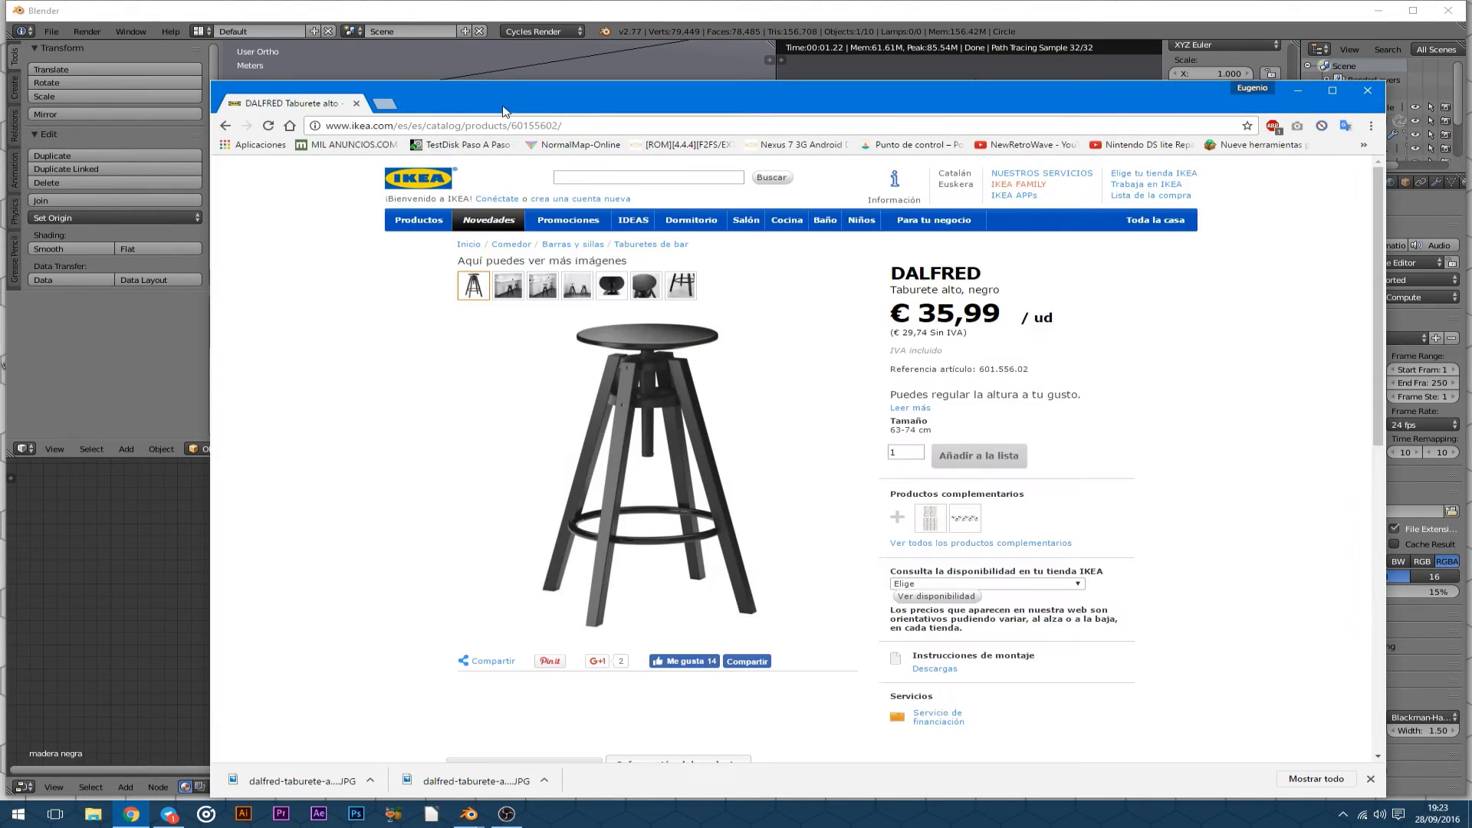
{"action": "left_click", "coordinate": [384, 103]}
{"action": "type", "text": "wood texture"}
{"action": "key", "text": "Return"}
{"action": "left_click", "coordinate": [348, 278]}
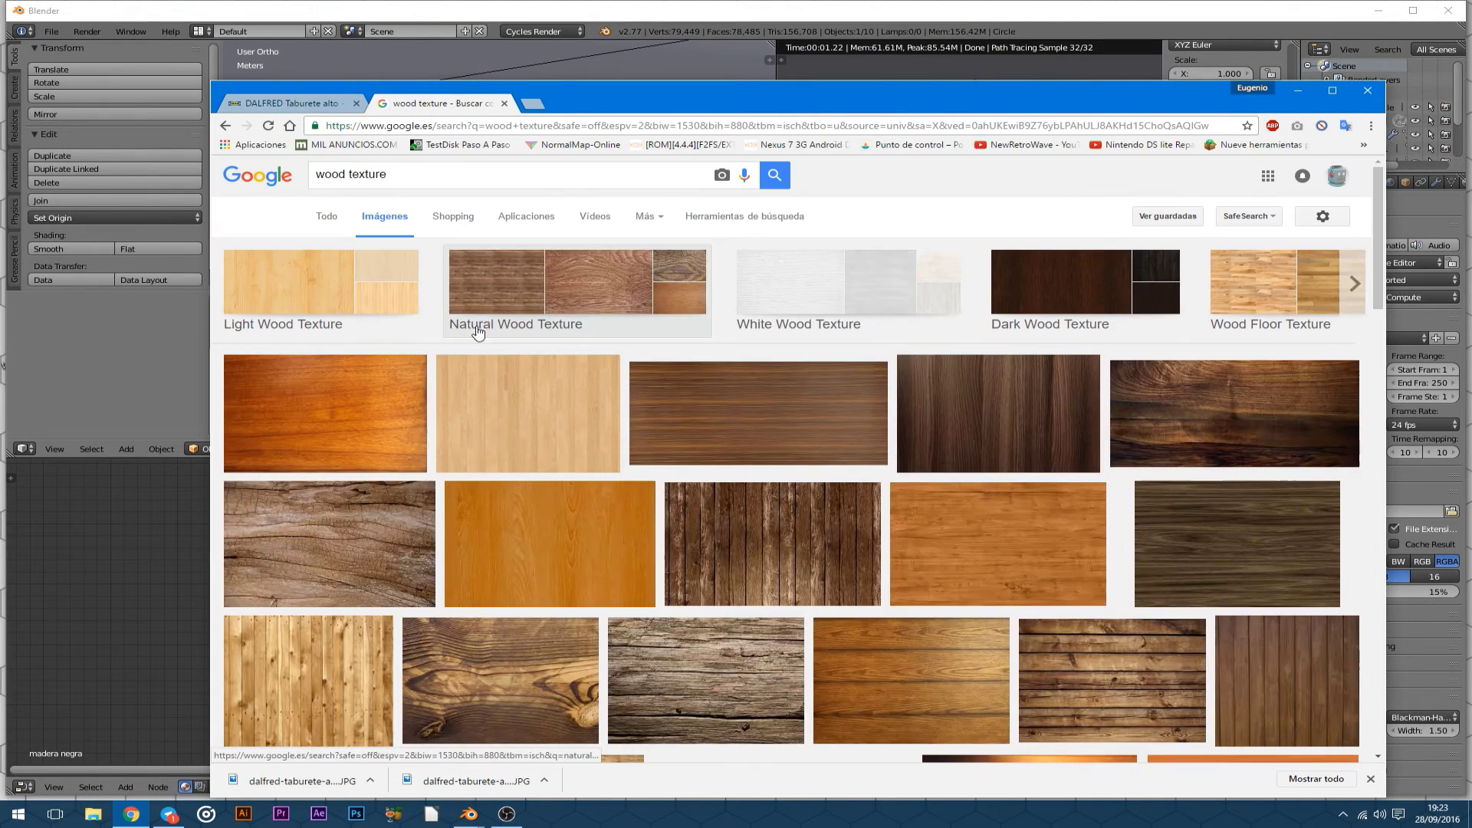
{"action": "scroll", "coordinate": [414, 345], "scroll_direction": "down", "scroll_amount": 2}
{"action": "scroll", "coordinate": [463, 439], "scroll_direction": "down", "scroll_amount": 3}
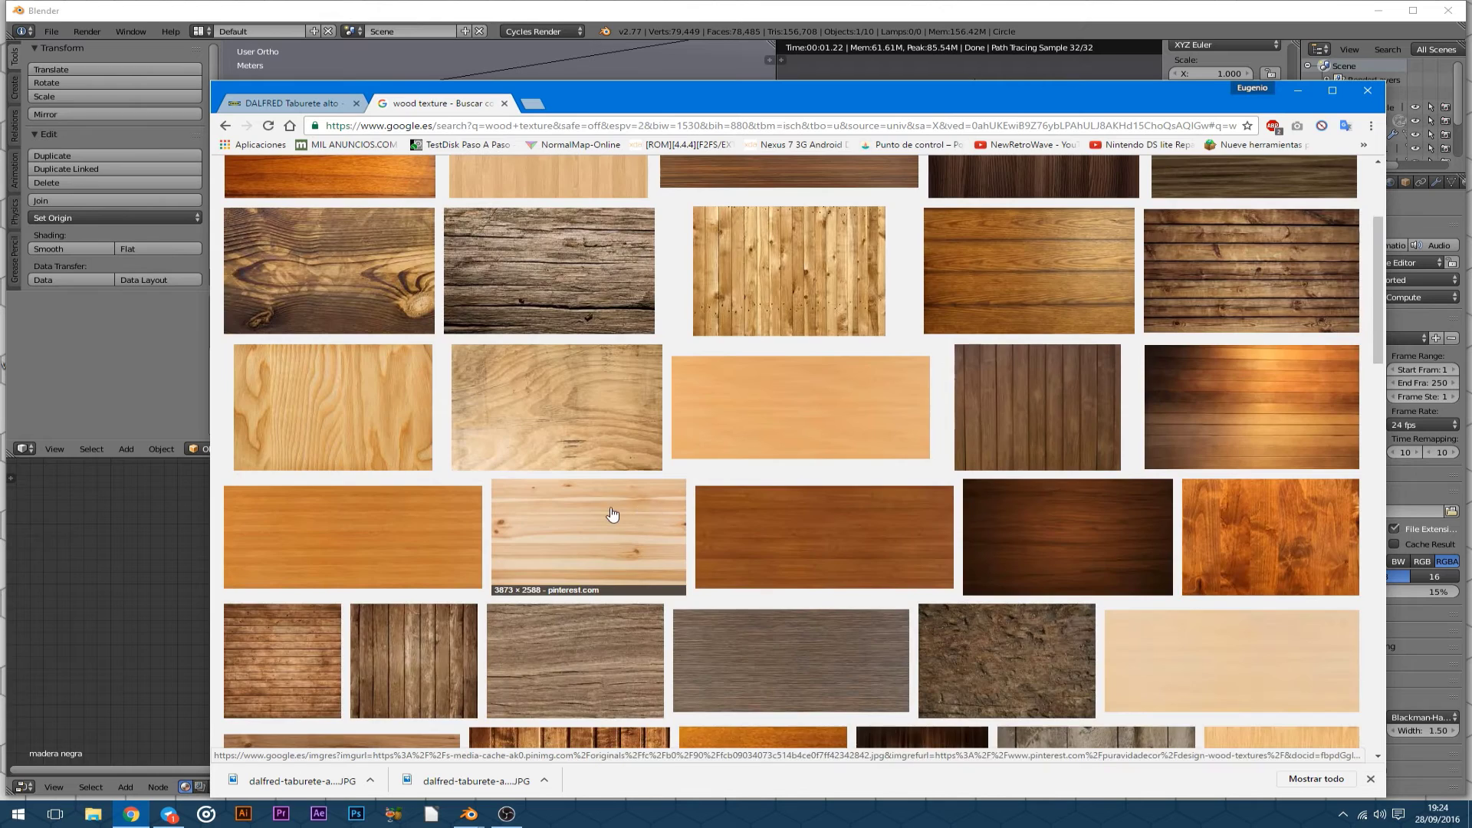
Save the full-size light pine wood texture image to disk.
{"action": "left_click", "coordinate": [612, 514]}
{"action": "left_click", "coordinate": [1100, 457]}
{"action": "right_click", "coordinate": [644, 389]}
{"action": "left_click", "coordinate": [690, 411]}
Drag the pine JPG from the Dalfred folder into Blender's node editor as an Image Texture.
{"action": "left_click", "coordinate": [1300, 98]}
{"action": "key", "text": "shift+a"}
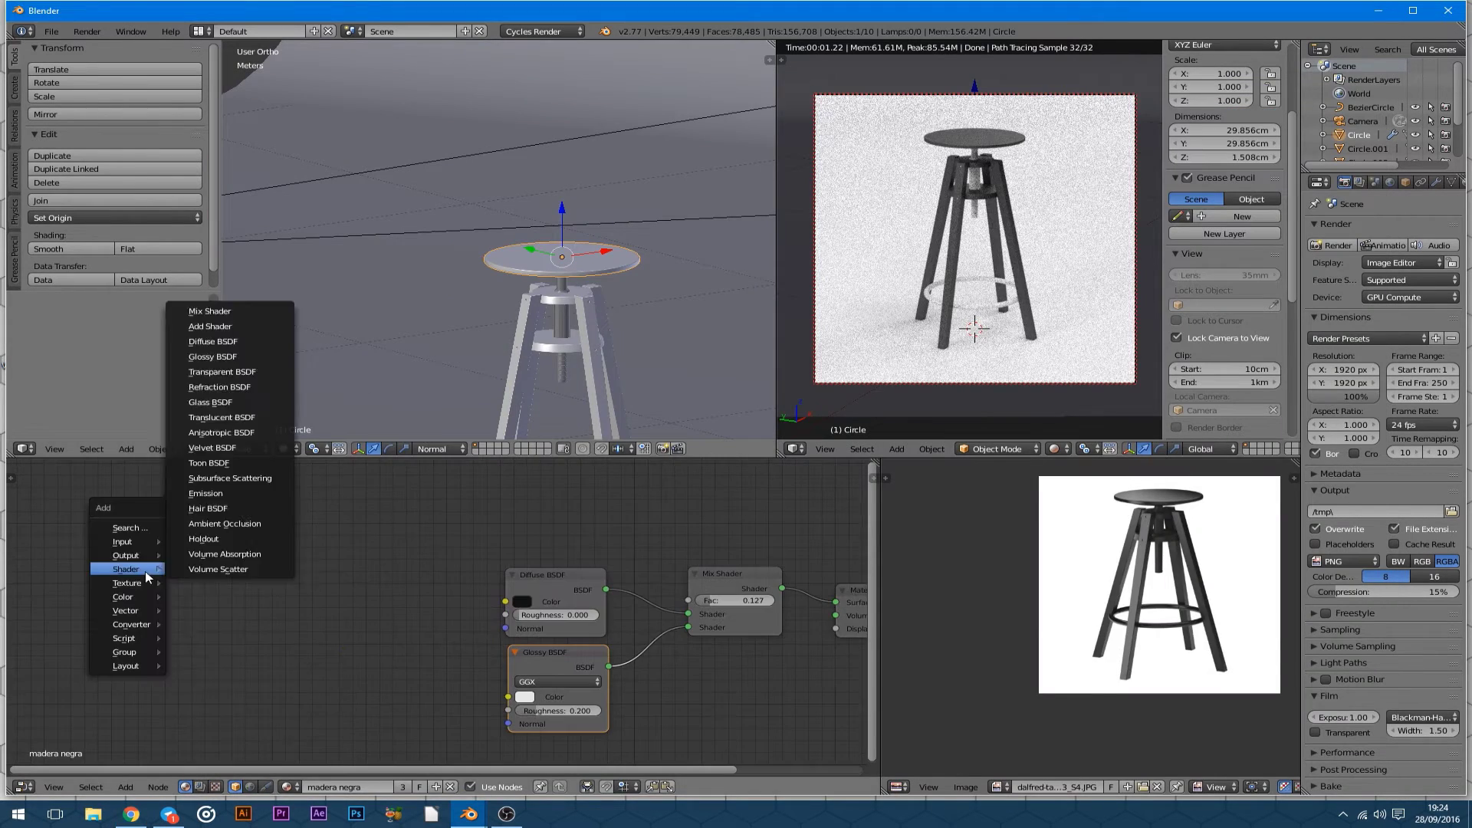
{"action": "left_click", "coordinate": [92, 814]}
{"action": "left_click", "coordinate": [533, 441]}
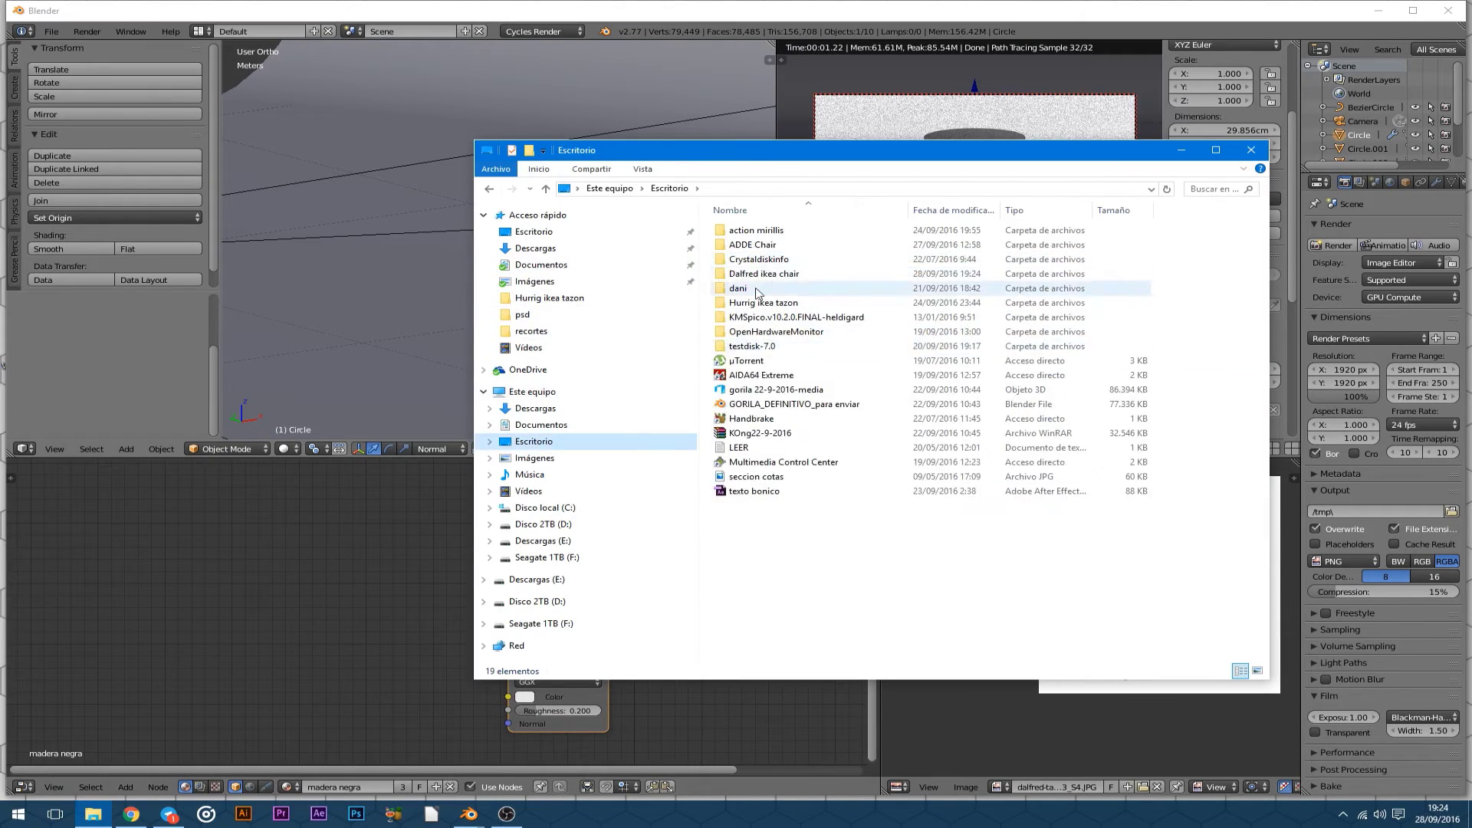
{"action": "double_click", "coordinate": [764, 274]}
{"action": "left_click_drag", "start_coordinate": [974, 253], "coordinate": [253, 690]}
{"action": "left_click", "coordinate": [1251, 149]}
{"action": "key", "text": "shift+a"}
Route the wood image through a Hue Saturation Value node and add a Bump node.
{"action": "left_click", "coordinate": [383, 602]}
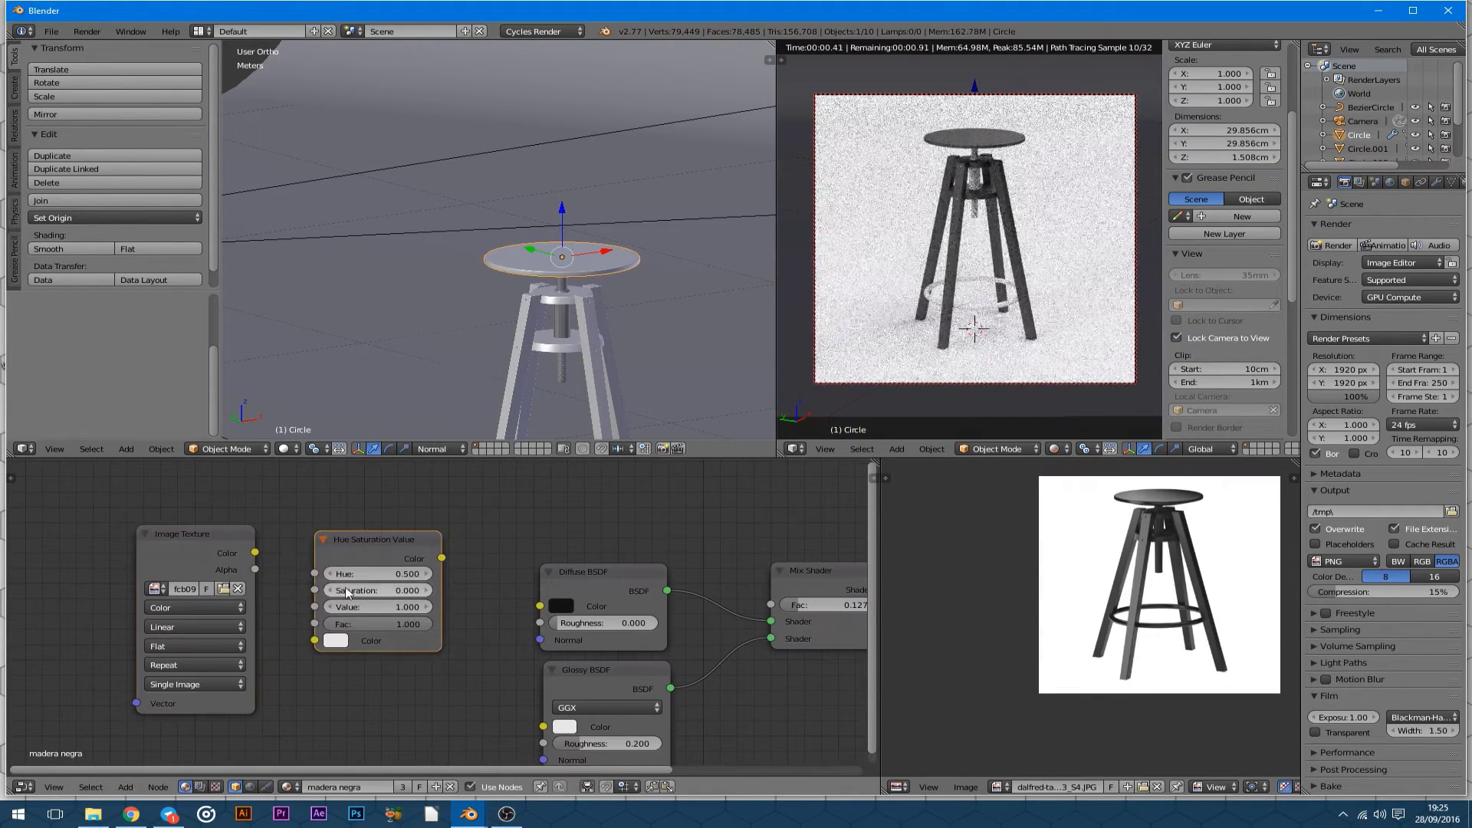
{"action": "left_click_drag", "start_coordinate": [204, 535], "coordinate": [123, 540]}
{"action": "key", "text": "shift+a"}
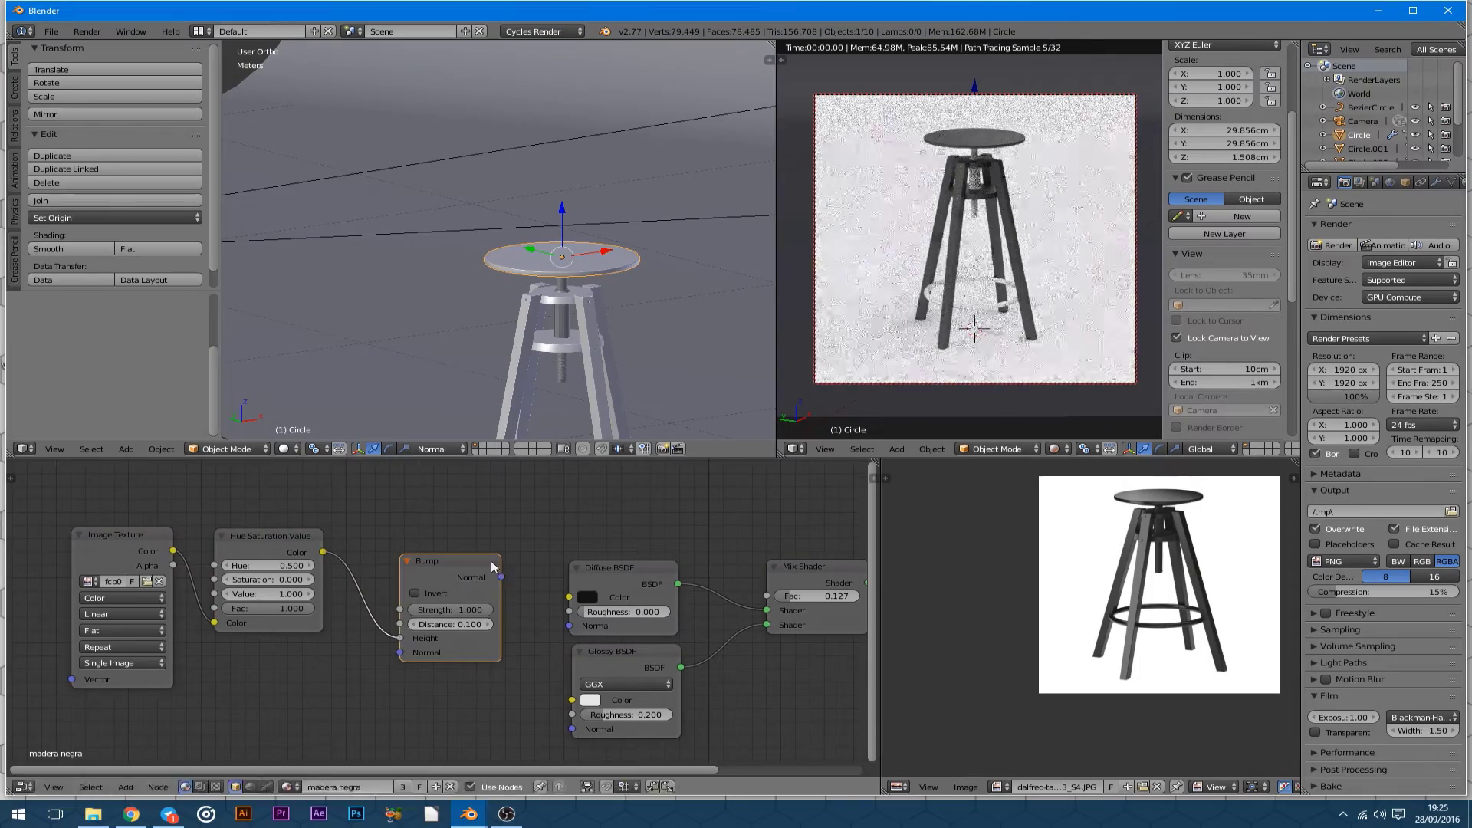
{"action": "scroll", "coordinate": [958, 145], "scroll_direction": "up", "scroll_amount": 3}
{"action": "scroll", "coordinate": [965, 176], "scroll_direction": "down", "scroll_amount": 3}
{"action": "scroll", "coordinate": [974, 207], "scroll_direction": "up", "scroll_amount": 5}
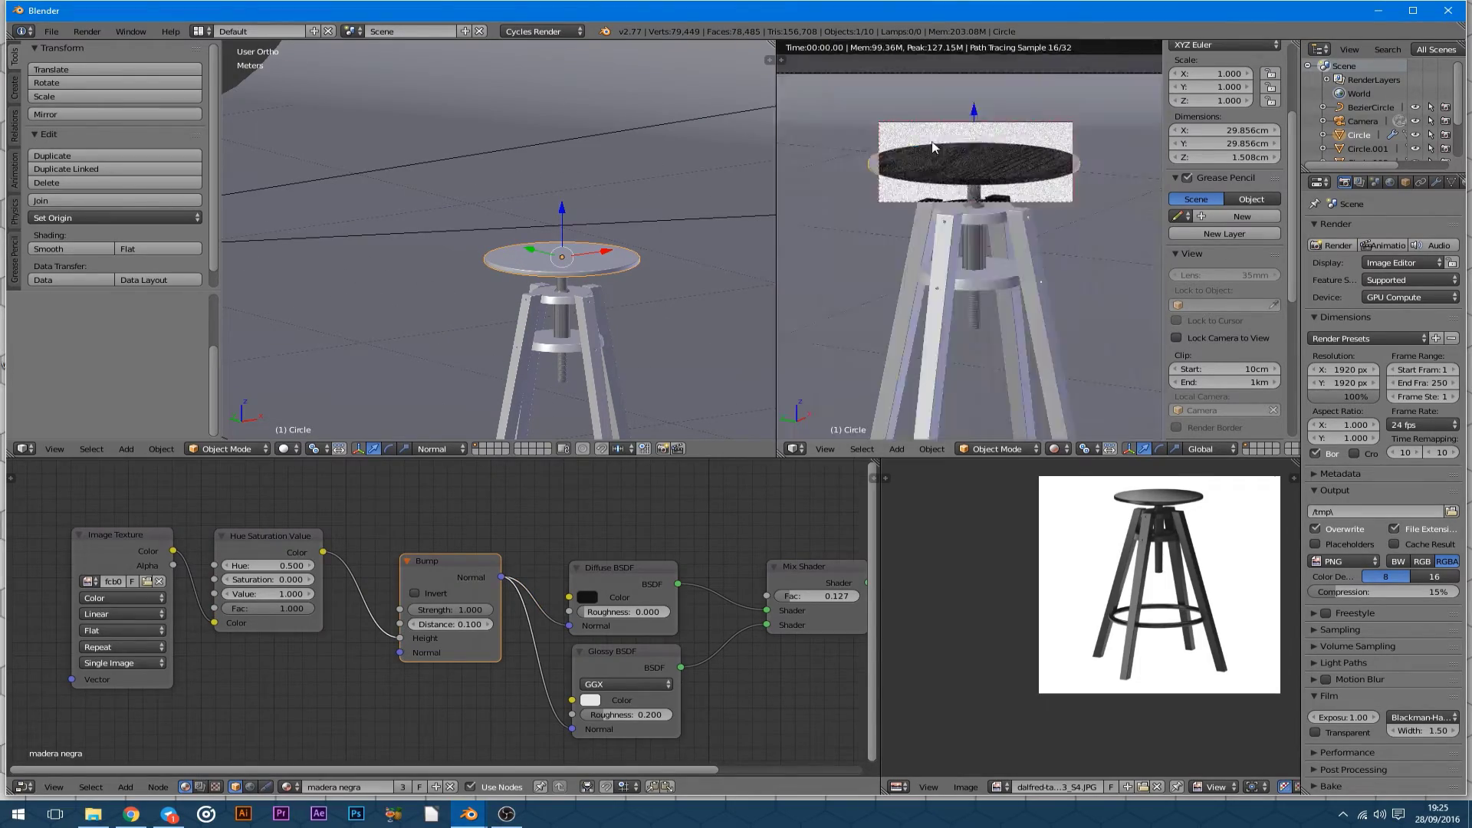
{"action": "scroll", "coordinate": [460, 613], "scroll_direction": "up", "scroll_amount": 2}
{"action": "left_click_drag", "start_coordinate": [454, 570], "coordinate": [563, 600]}
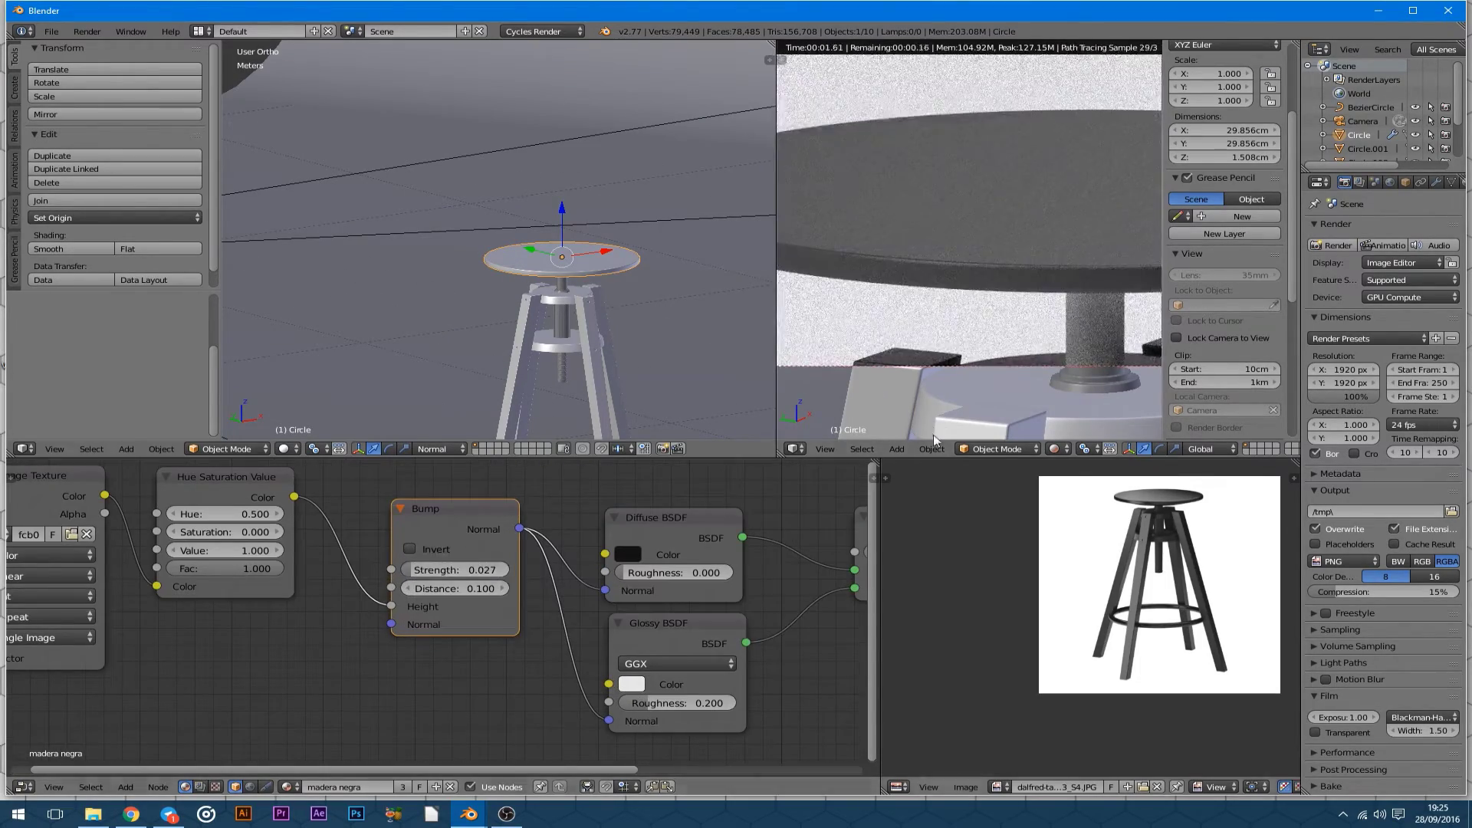
Add Texture Coordinate and Mapping nodes, linking UV and setting mapping scale to 10.
{"action": "scroll", "coordinate": [564, 599], "scroll_direction": "down", "scroll_amount": 4}
{"action": "key", "text": "shift+a"}
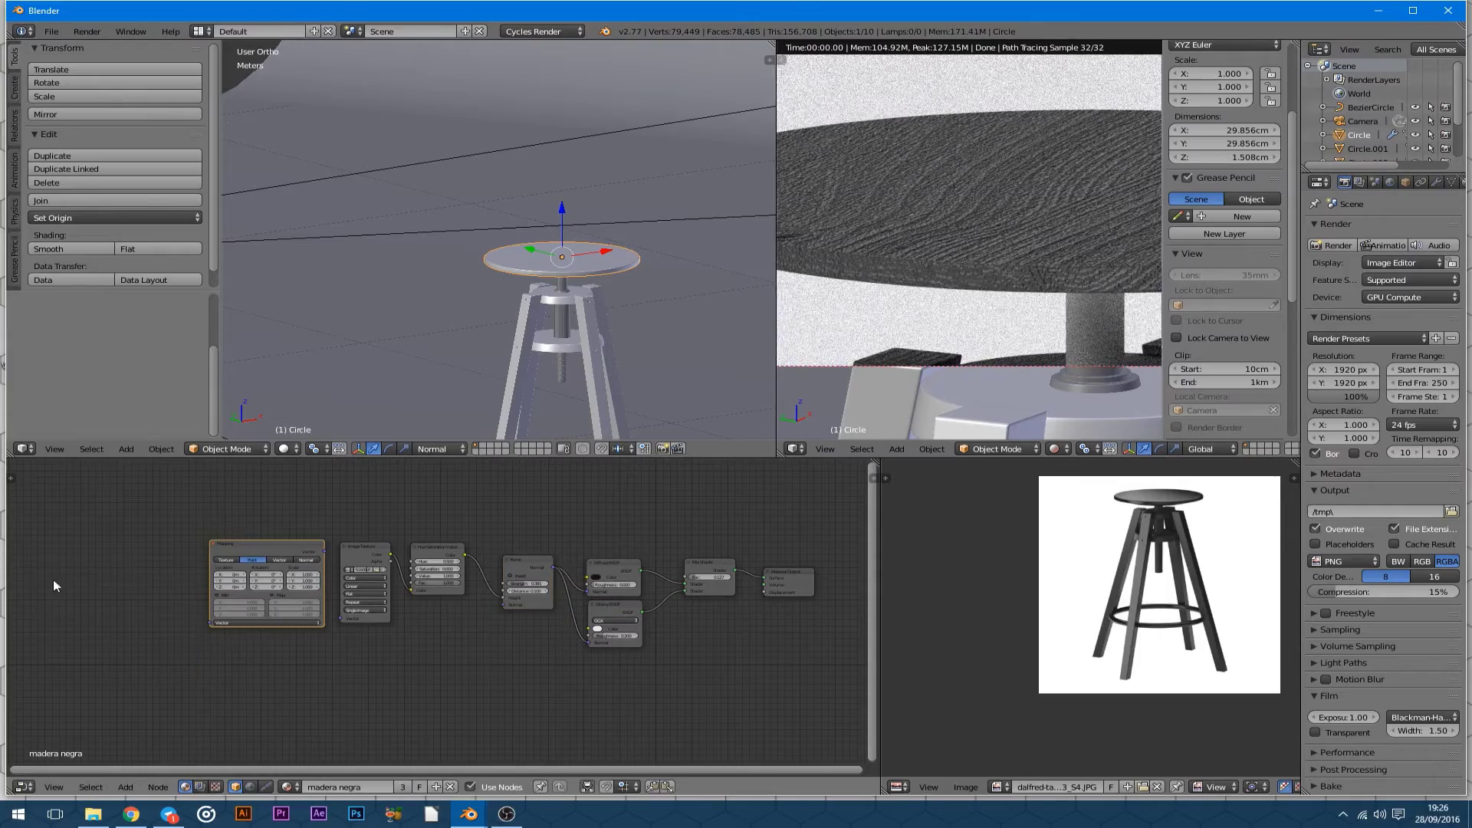
{"action": "scroll", "coordinate": [163, 581], "scroll_direction": "up", "scroll_amount": 2}
{"action": "left_click_drag", "start_coordinate": [163, 581], "coordinate": [207, 609]}
{"action": "scroll", "coordinate": [325, 605], "scroll_direction": "up", "scroll_amount": 3}
{"action": "left_click", "coordinate": [448, 559]}
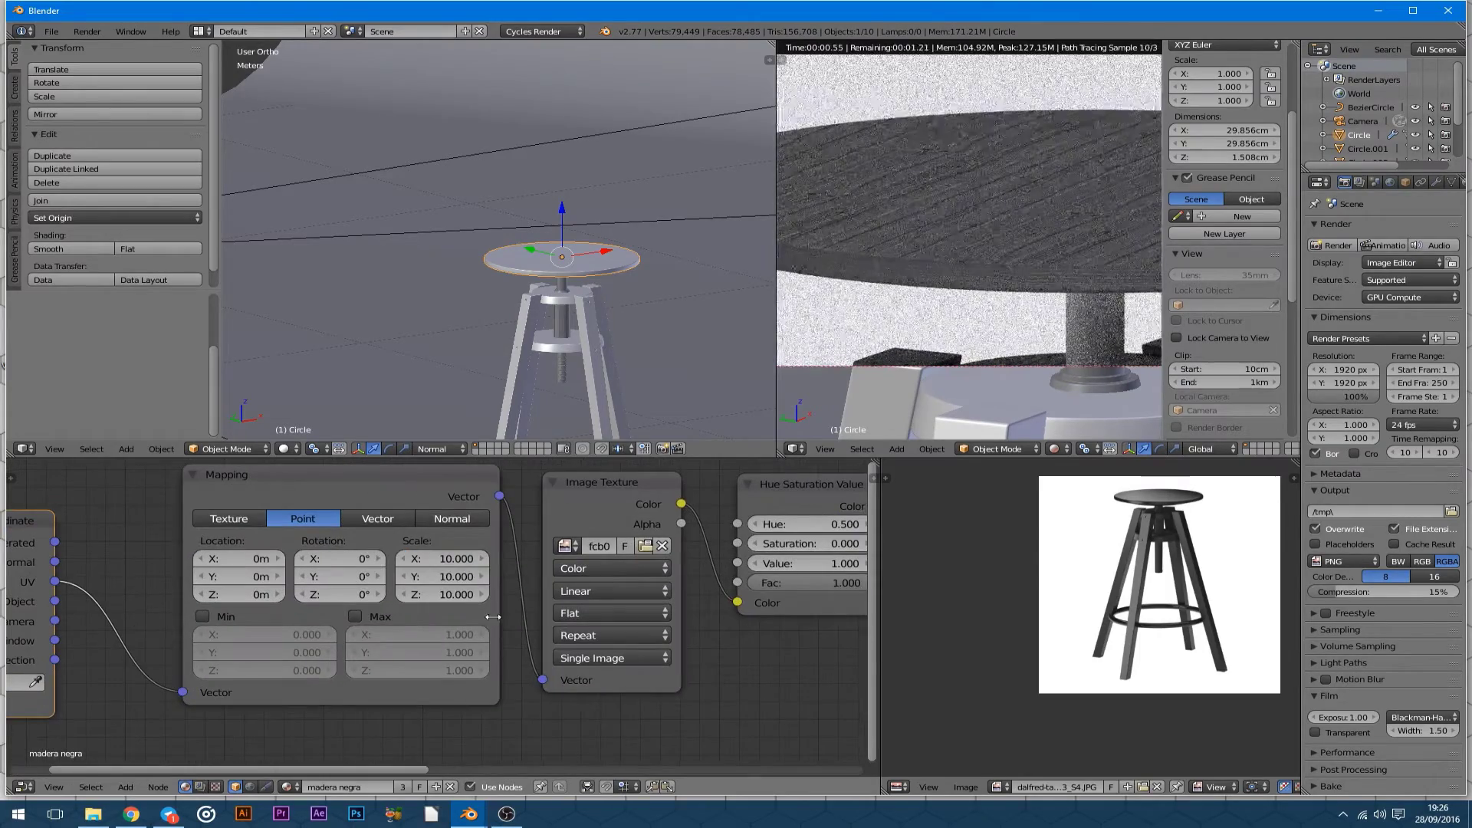
{"action": "scroll", "coordinate": [1089, 621], "scroll_direction": "up", "scroll_amount": 2}
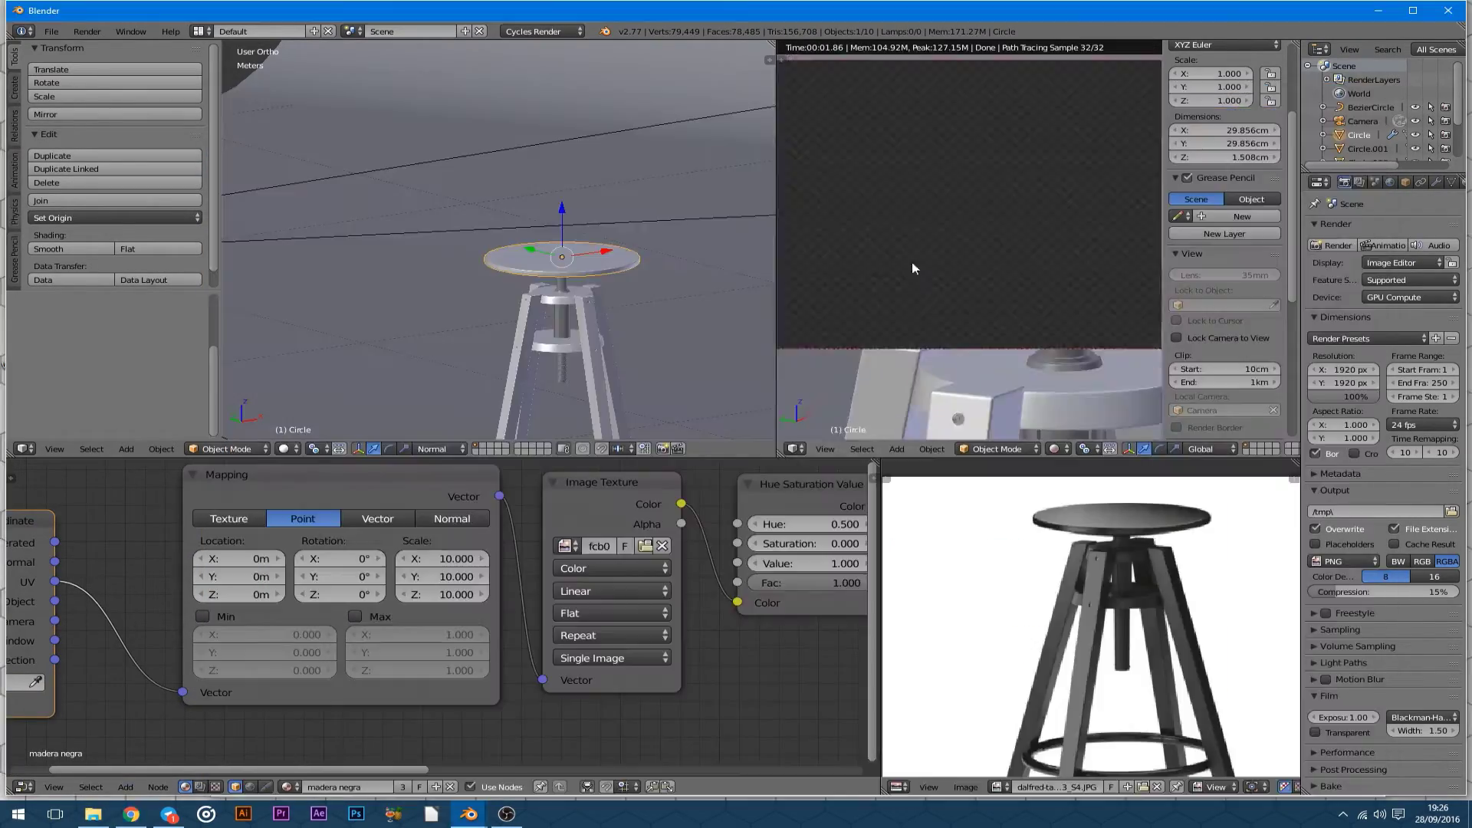
Reduce the Bump strength to 0.135 and view through the camera.
{"action": "middle_click_drag", "start_coordinate": [866, 598], "coordinate": [538, 607]}
{"action": "scroll", "coordinate": [717, 598], "scroll_direction": "up", "scroll_amount": 2}
{"action": "left_click_drag", "start_coordinate": [729, 591], "coordinate": [701, 591]}
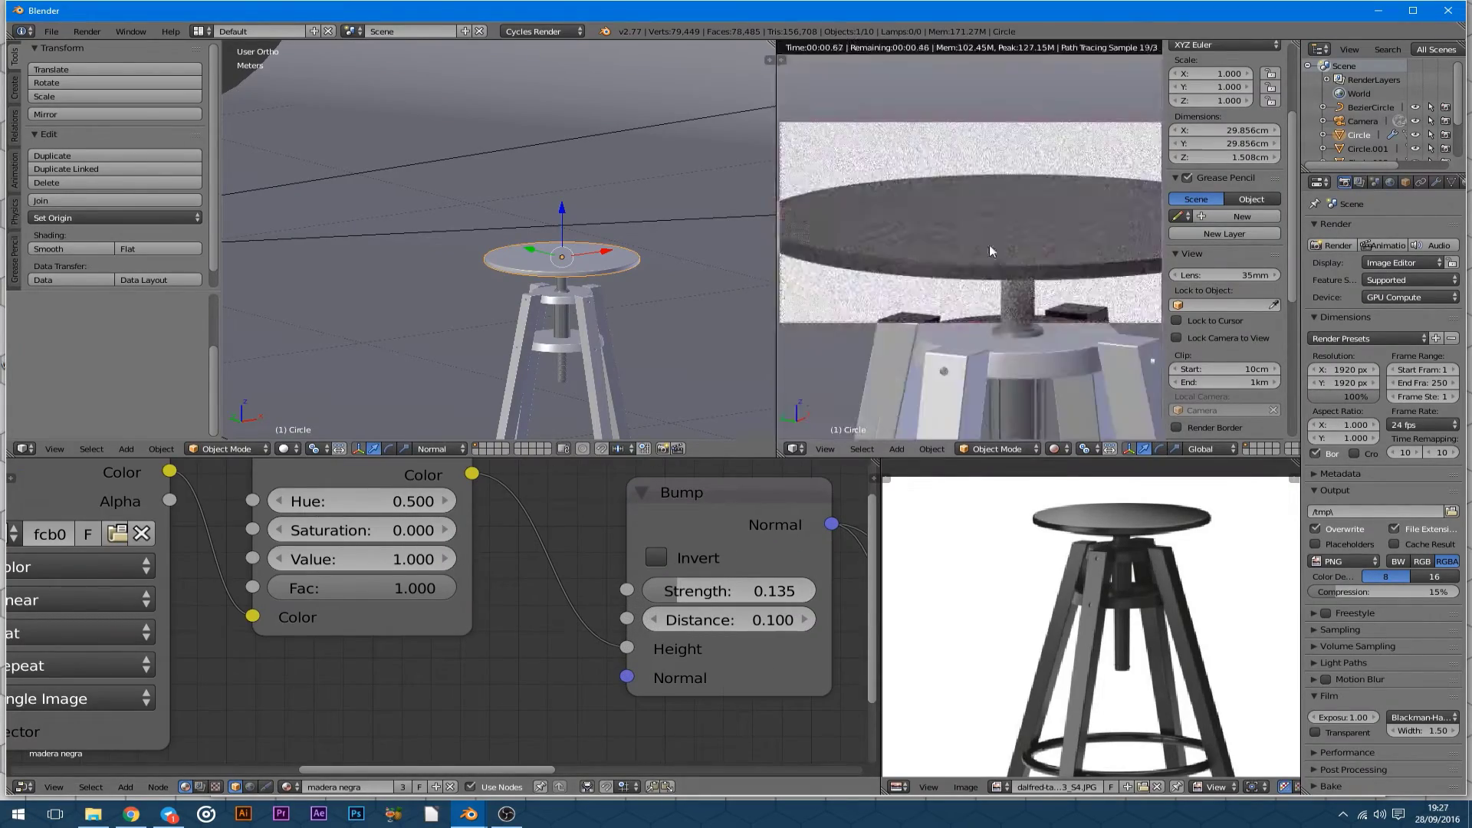
{"action": "key", "text": "KP_0"}
Add a Layer Weight node with Blend 0.060 feeding the Mix Shader factor.
{"action": "scroll", "coordinate": [460, 537], "scroll_direction": "down", "scroll_amount": 2}
{"action": "key", "text": "shift+a"}
{"action": "left_click", "coordinate": [537, 521]}
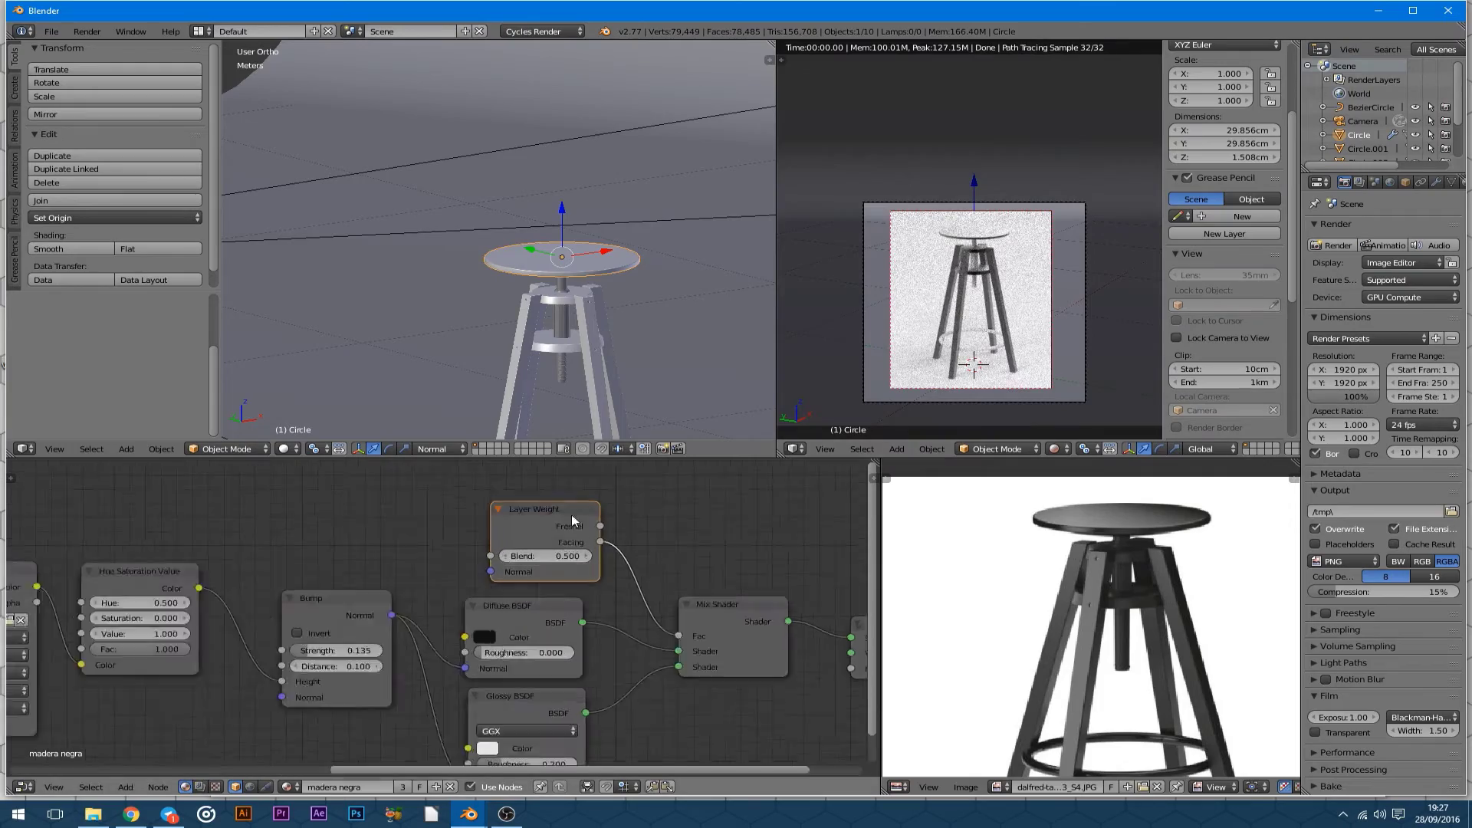
{"action": "scroll", "coordinate": [572, 520], "scroll_direction": "up", "scroll_amount": 4}
{"action": "left_click_drag", "start_coordinate": [775, 230], "coordinate": [635, 230]}
{"action": "left_click_drag", "start_coordinate": [585, 572], "coordinate": [529, 572]}
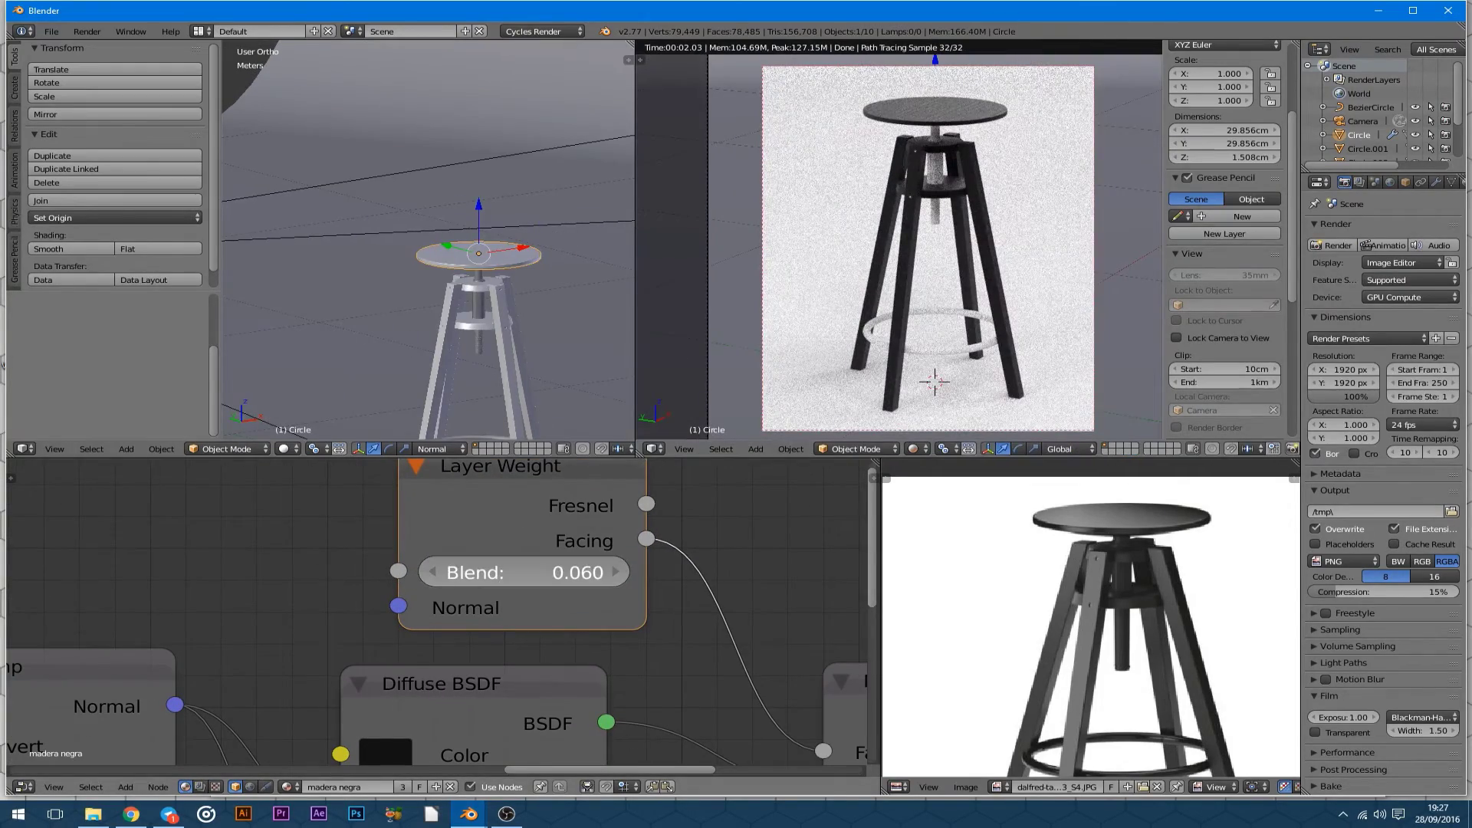
{"action": "middle_click_drag", "start_coordinate": [460, 208], "coordinate": [490, 253]}
Set world strength to 0 and give Plane.001 a 2.6-strength Emission material.
{"action": "left_click", "coordinate": [1390, 182]}
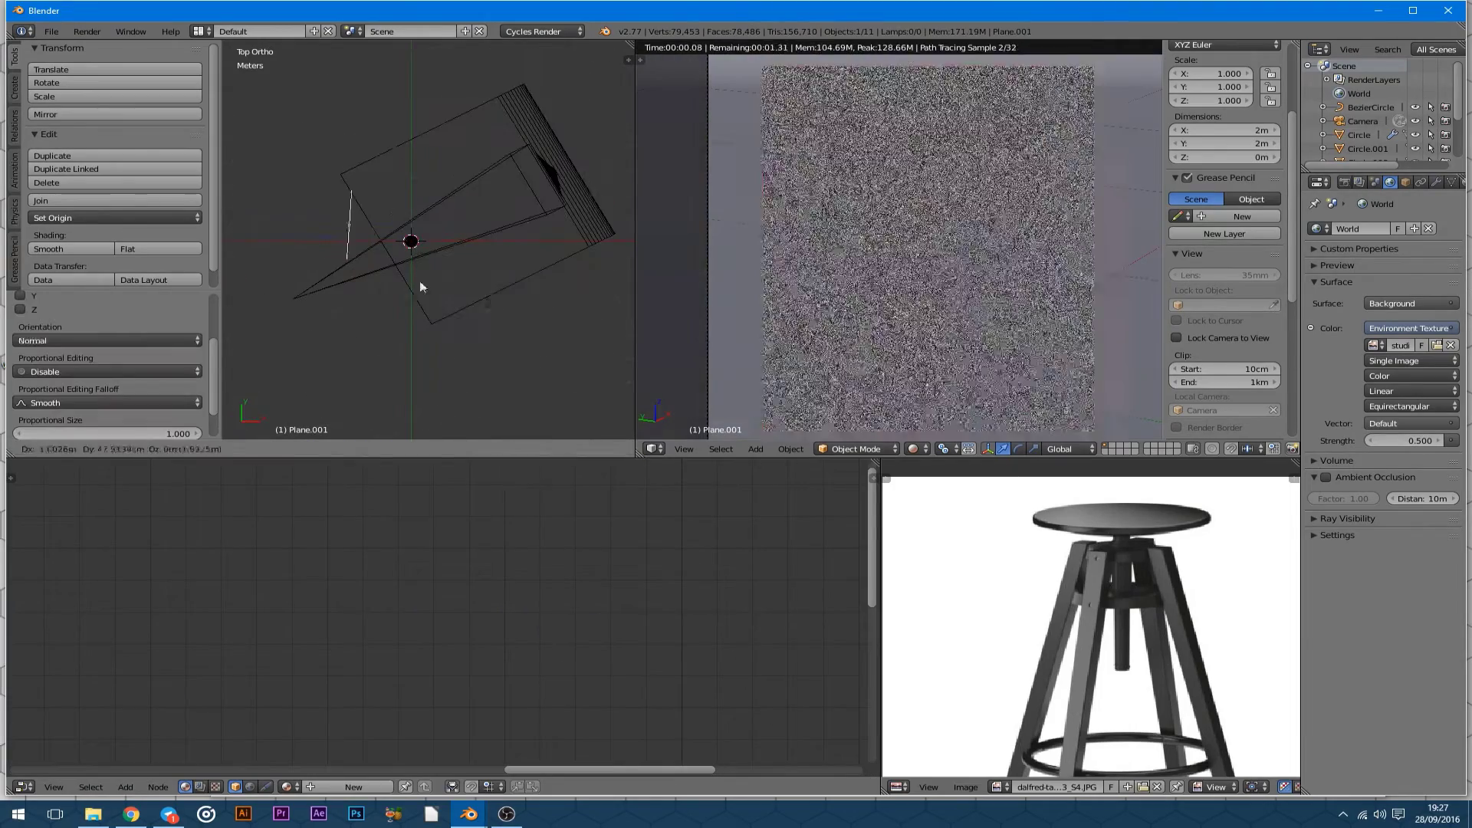
{"action": "left_click", "coordinate": [1288, 296]}
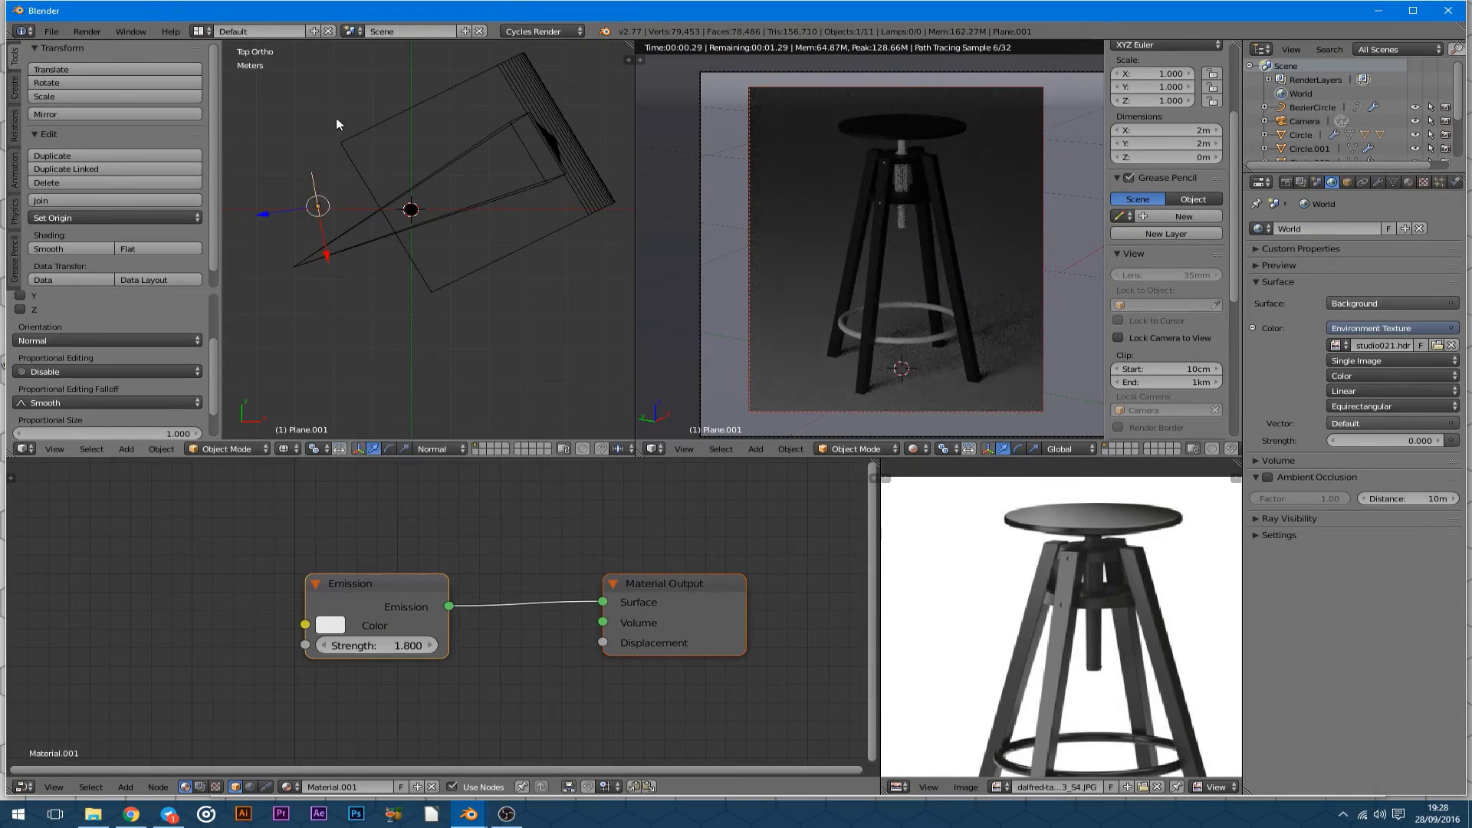
{"action": "left_click", "coordinate": [339, 103]}
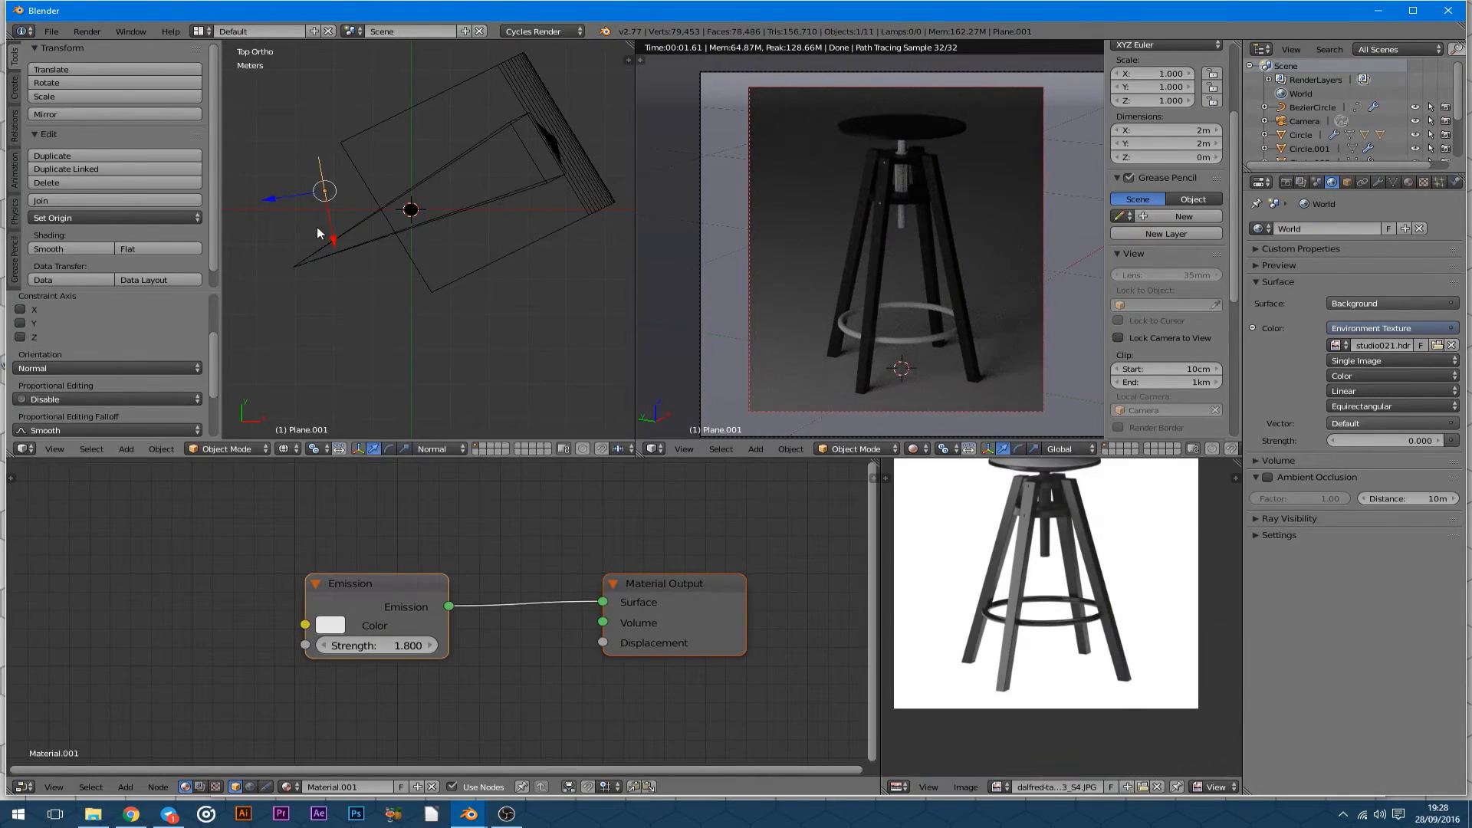
{"action": "key", "text": "KP_1"}
{"action": "key", "text": "g"}
{"action": "key", "text": "z"}
{"action": "key", "text": "z"}
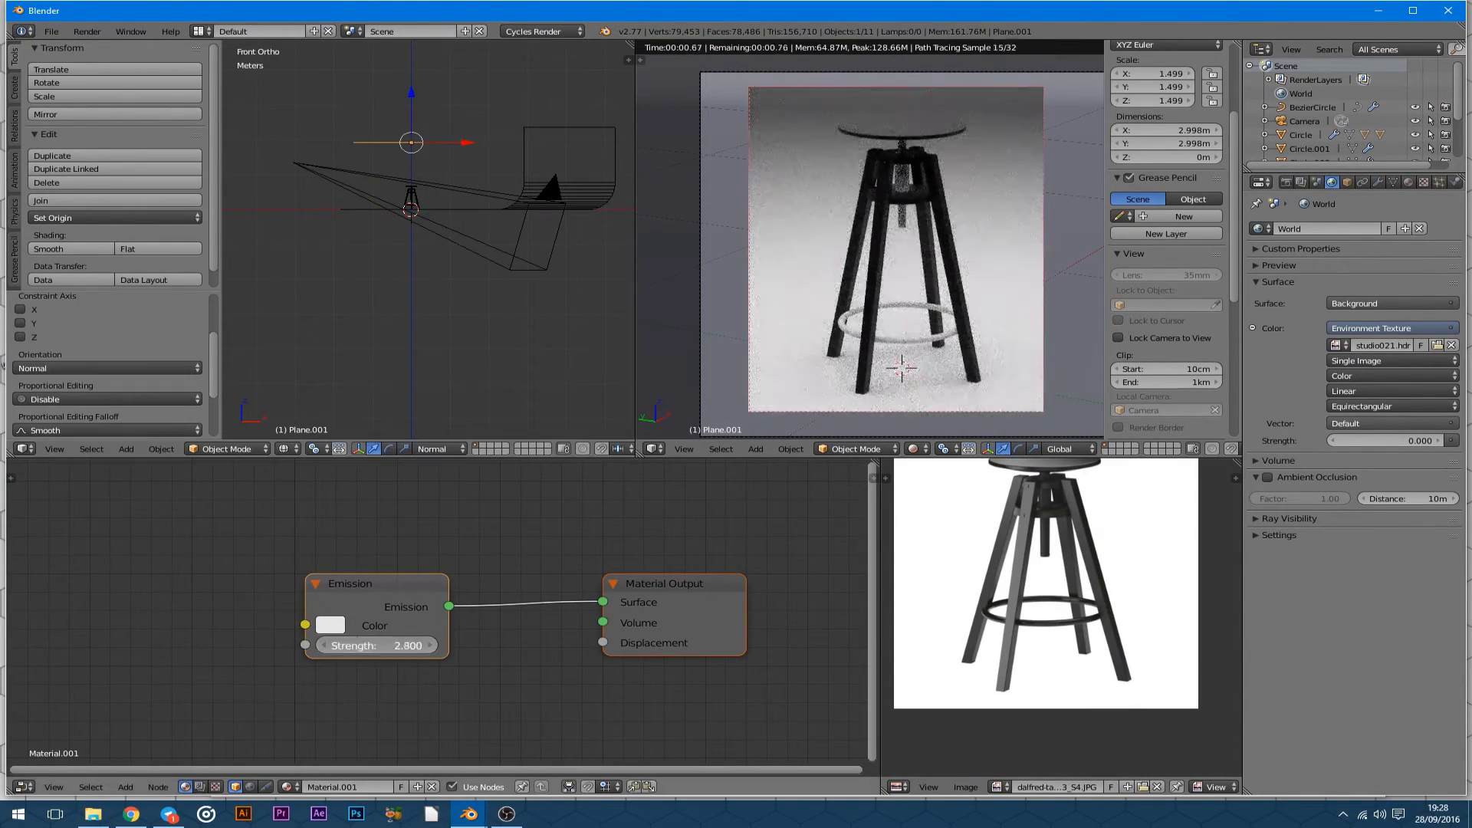
Scale and reposition the emission plane beside the stool in front view.
{"action": "right_click", "coordinate": [911, 186]}
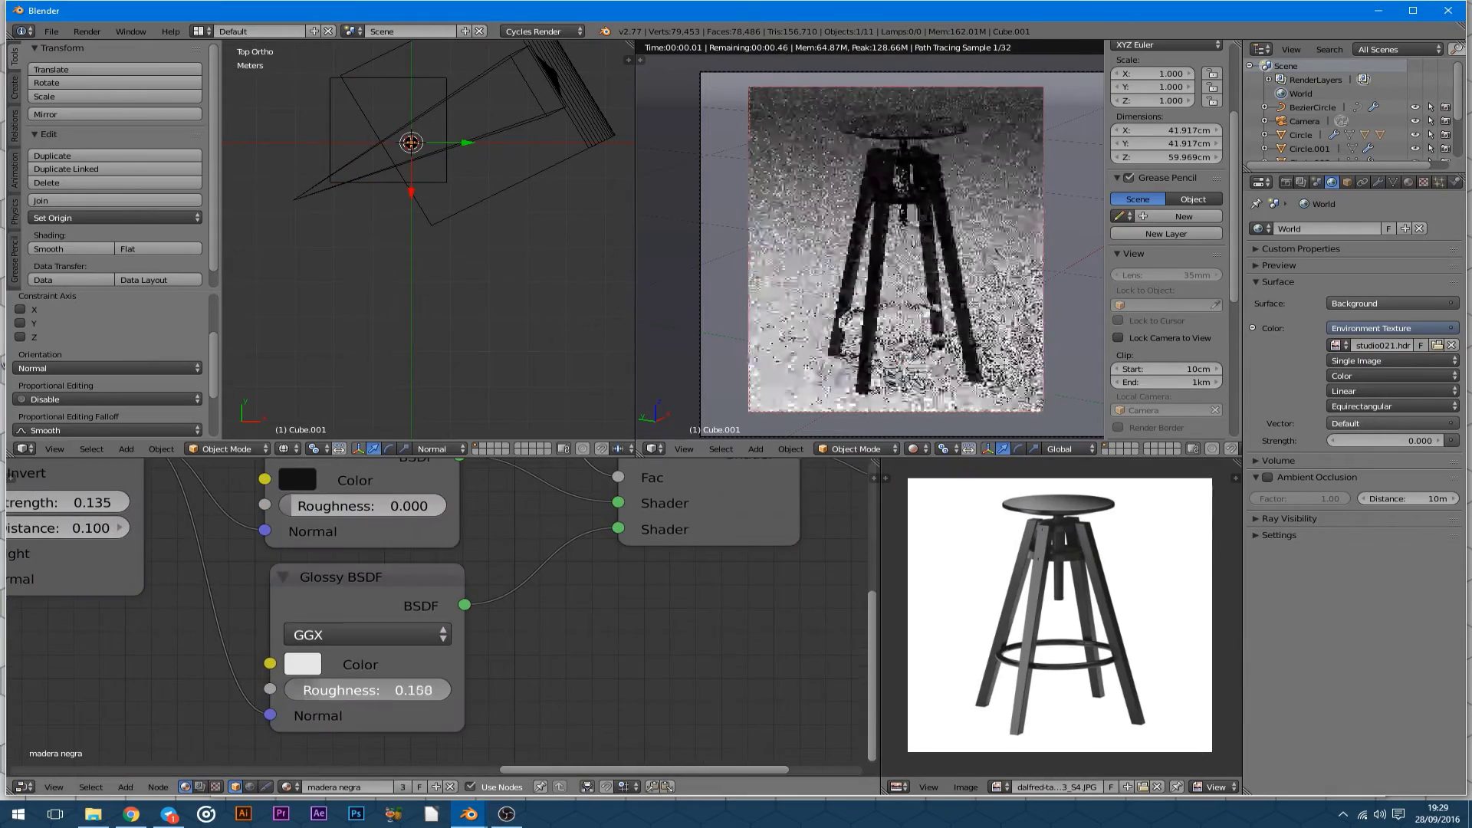
{"action": "right_click", "coordinate": [368, 186]}
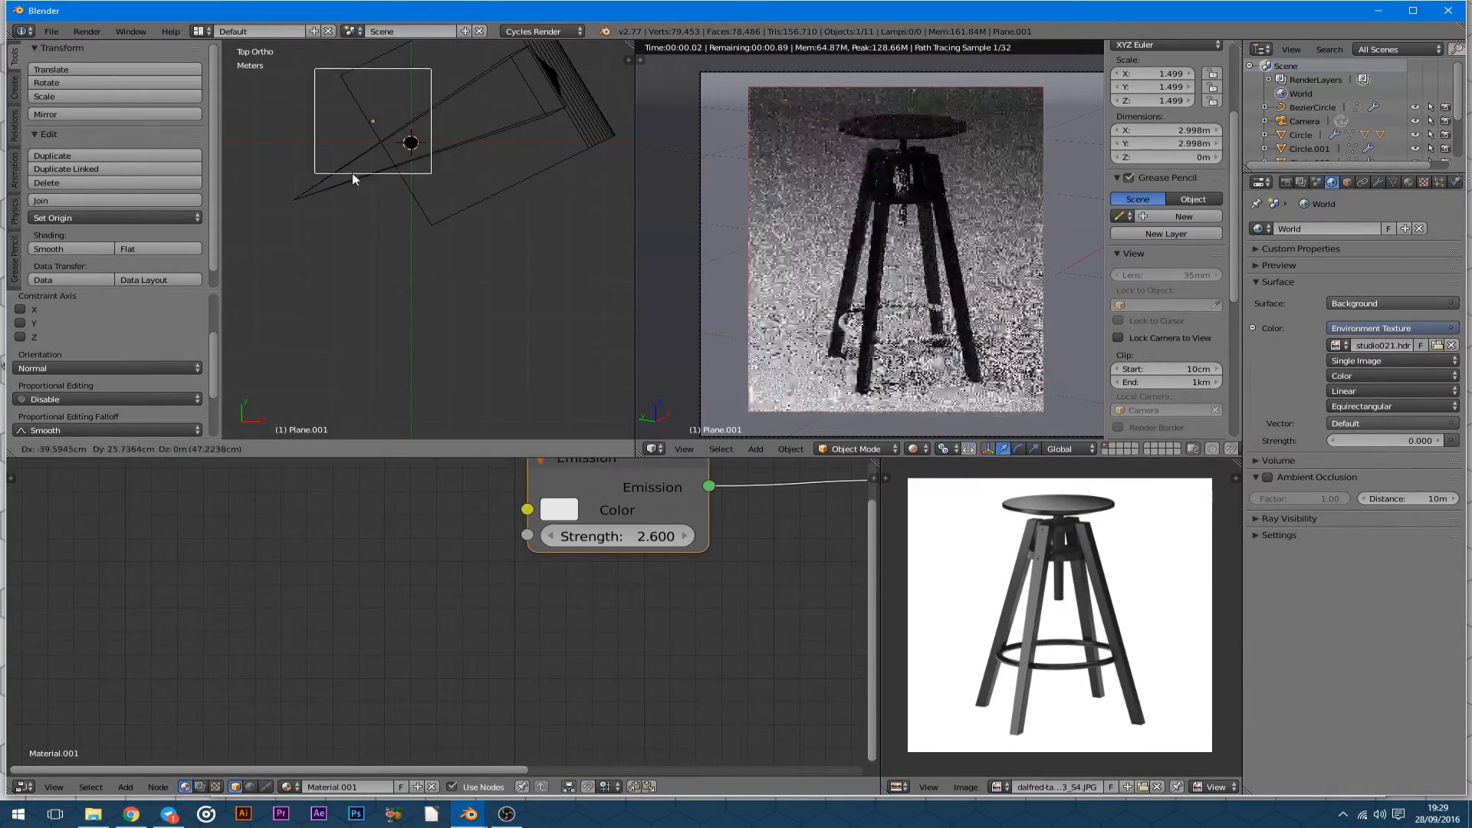
{"action": "right_click", "coordinate": [353, 179]}
{"action": "right_click", "coordinate": [411, 142]}
{"action": "right_click_drag", "start_coordinate": [349, 209], "coordinate": [531, 182]}
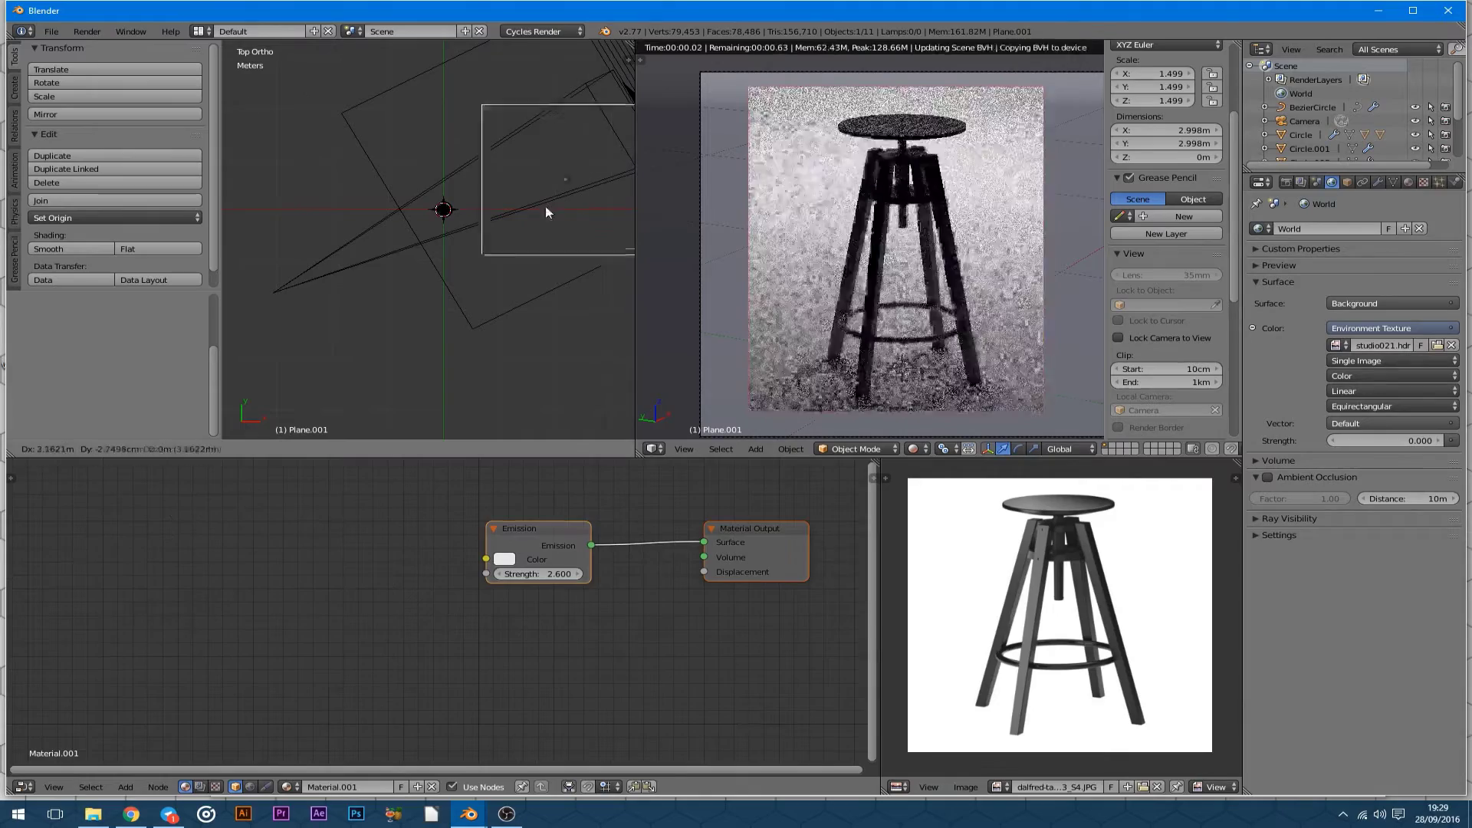
{"action": "key", "text": "ctrl+z"}
{"action": "key", "text": "ctrl+z"}
{"action": "key", "text": "ctrl+z"}
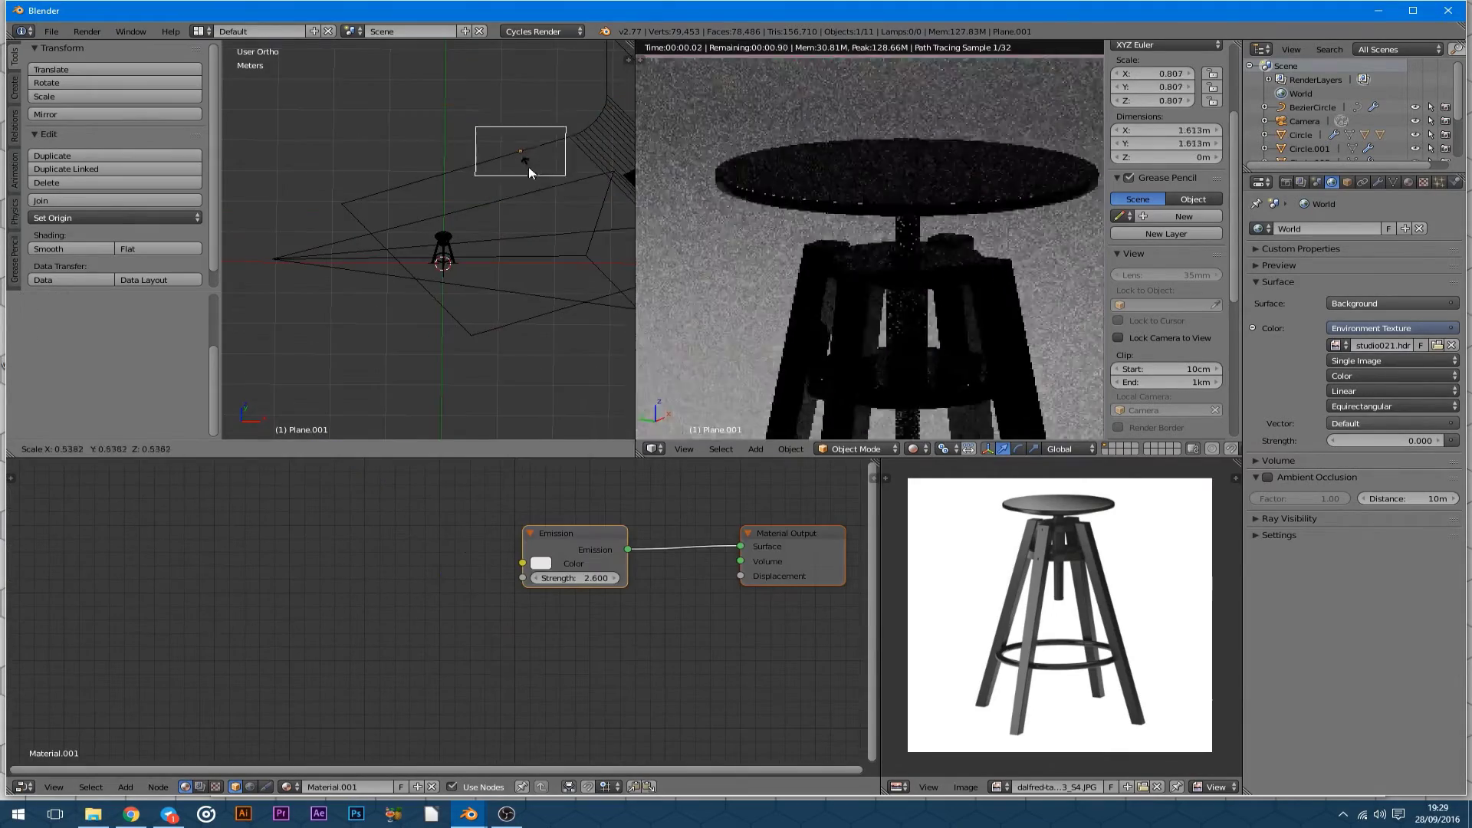
{"action": "mouse_move", "coordinate": [612, 106]}
{"action": "middle_mouse_down"}
{"action": "mouse_move", "coordinate": [527, 226]}
{"action": "mouse_move", "coordinate": [514, 178]}
{"action": "mouse_move", "coordinate": [456, 177]}
{"action": "middle_mouse_up"}
Nudge the emission plane along its normal and make the seat glossier.
{"action": "key", "text": "g"}
{"action": "key", "text": "z"}
{"action": "key", "text": "z"}
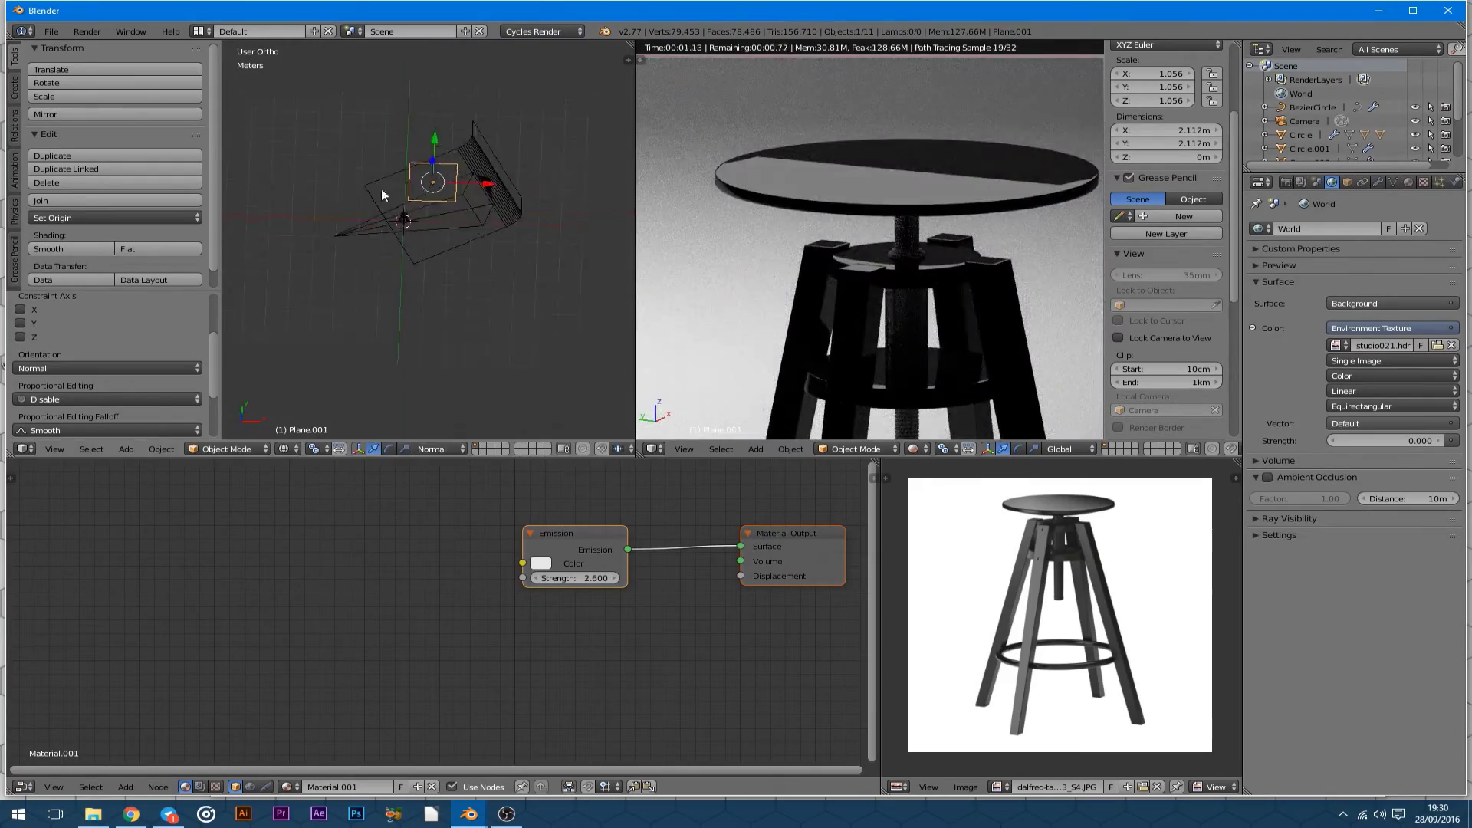
{"action": "left_click", "coordinate": [430, 136]}
{"action": "right_click", "coordinate": [483, 181]}
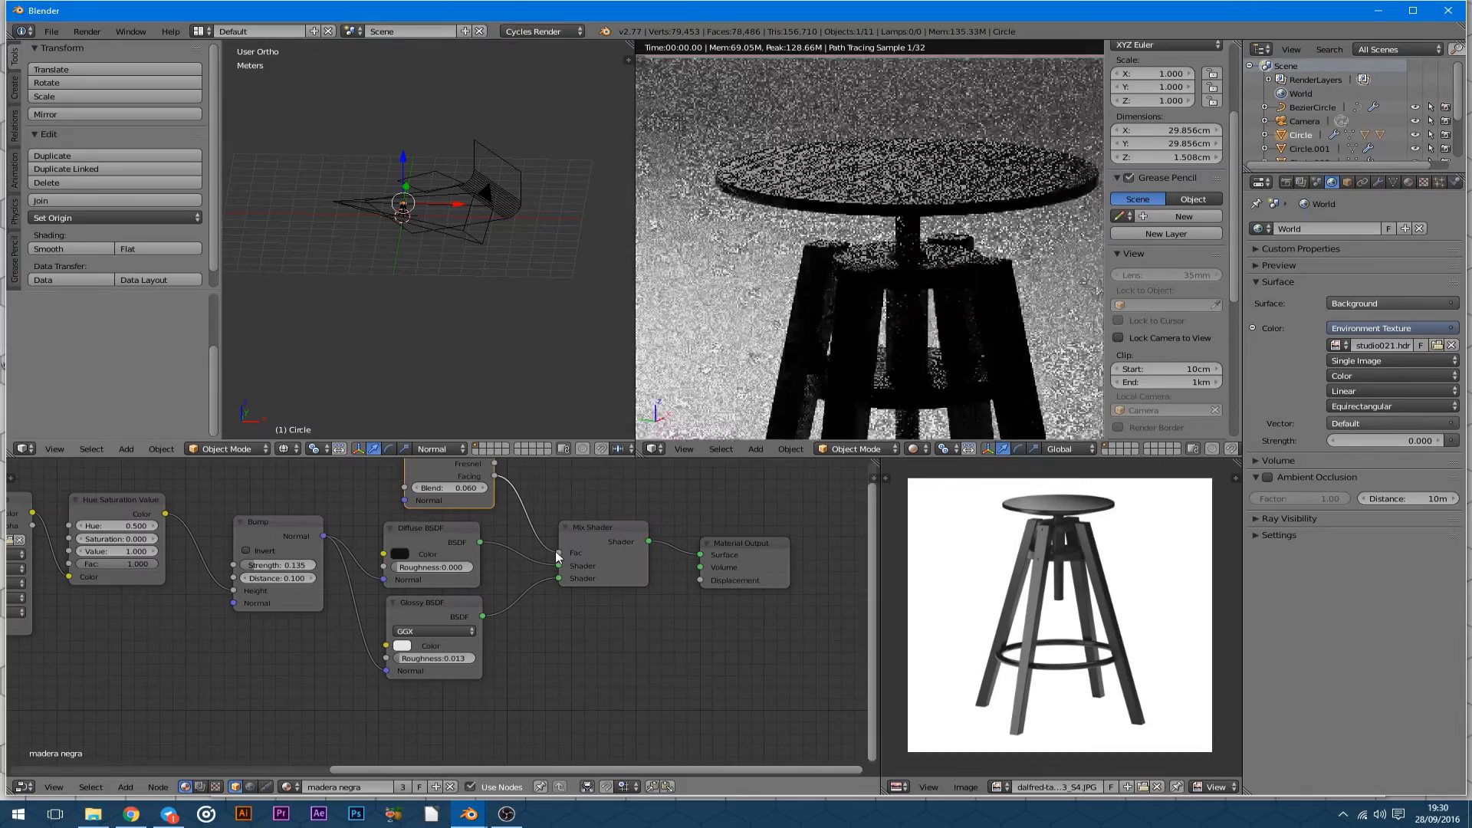
{"action": "left_click_drag", "start_coordinate": [277, 565], "coordinate": [260, 565]}
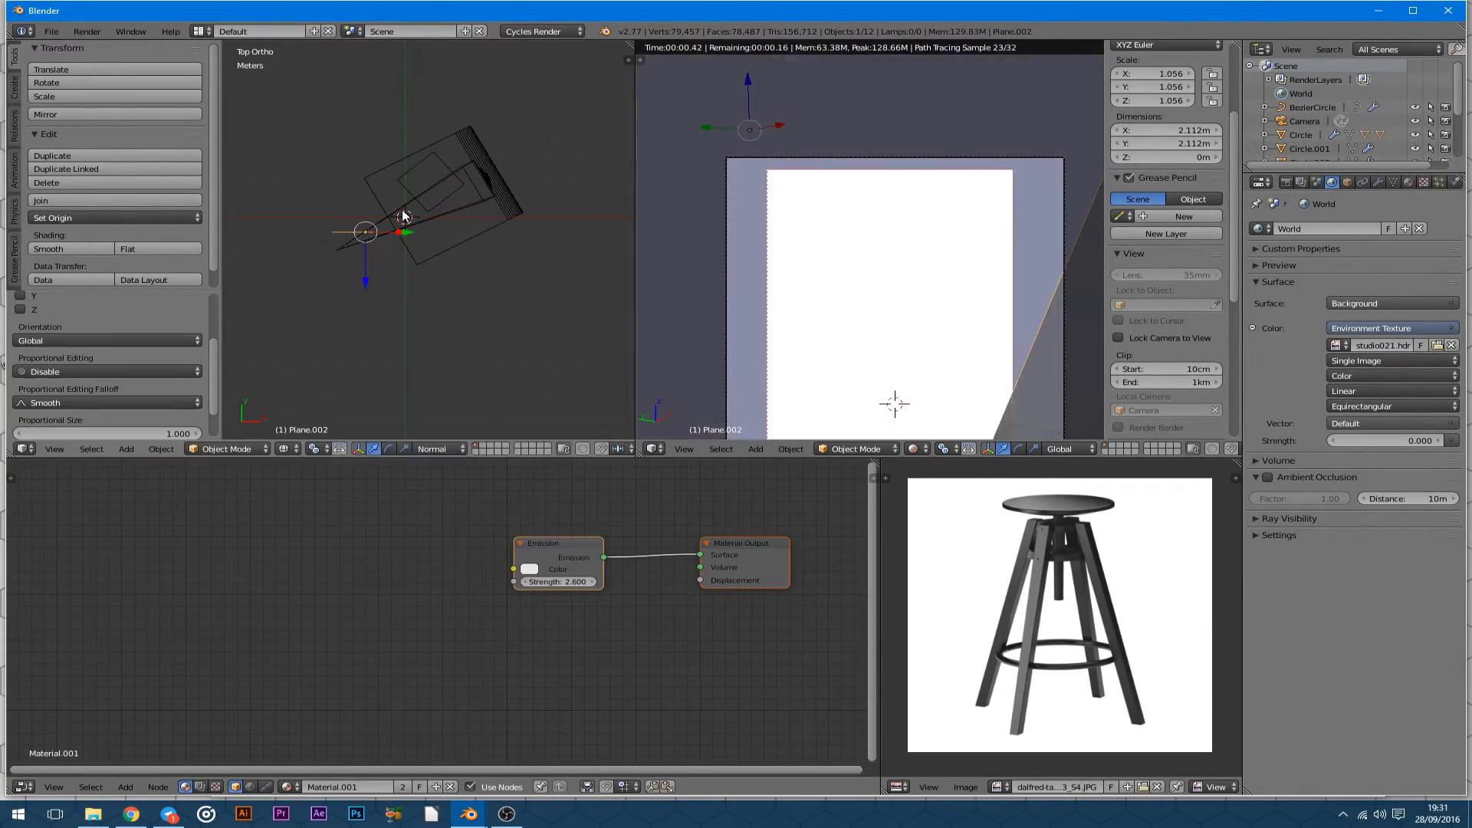
Duplicate the light plane as Plane.002 and raise world strength to 1.100.
{"action": "key", "text": "g"}
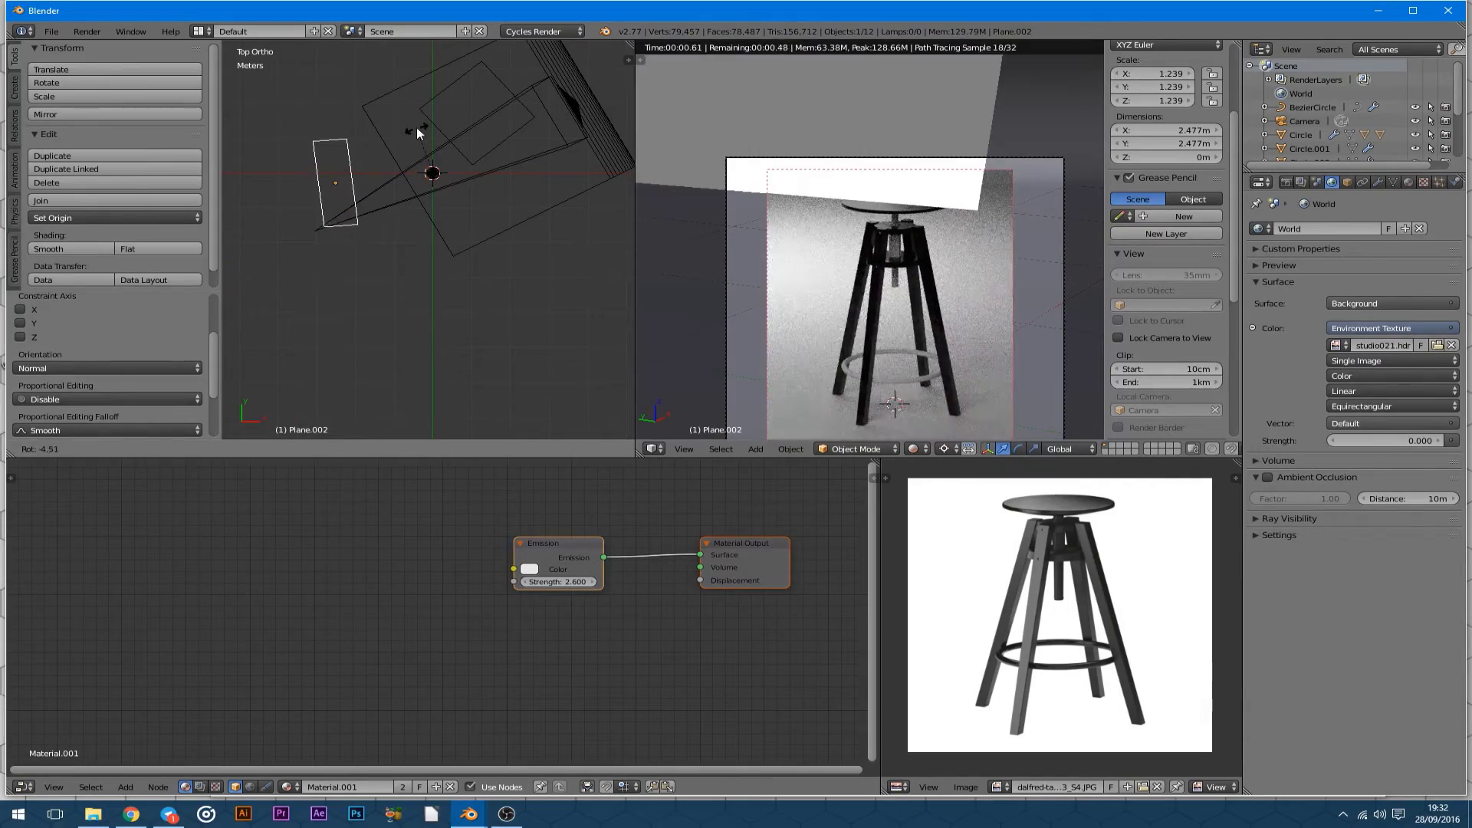
{"action": "key", "text": "r"}
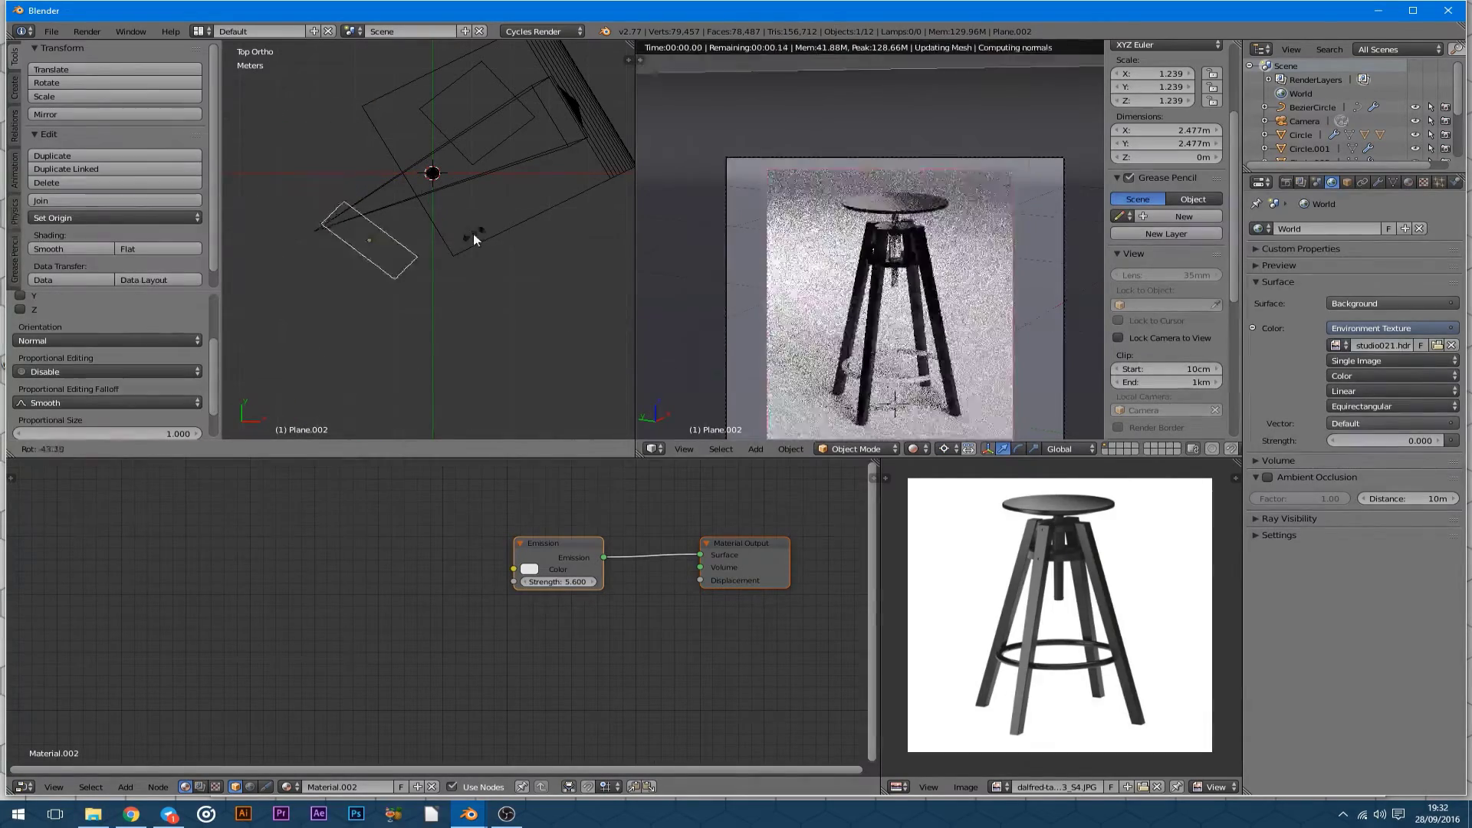
{"action": "left_click_drag", "start_coordinate": [1400, 446], "coordinate": [1441, 445]}
{"action": "scroll", "coordinate": [669, 303], "scroll_direction": "up", "scroll_amount": 1}
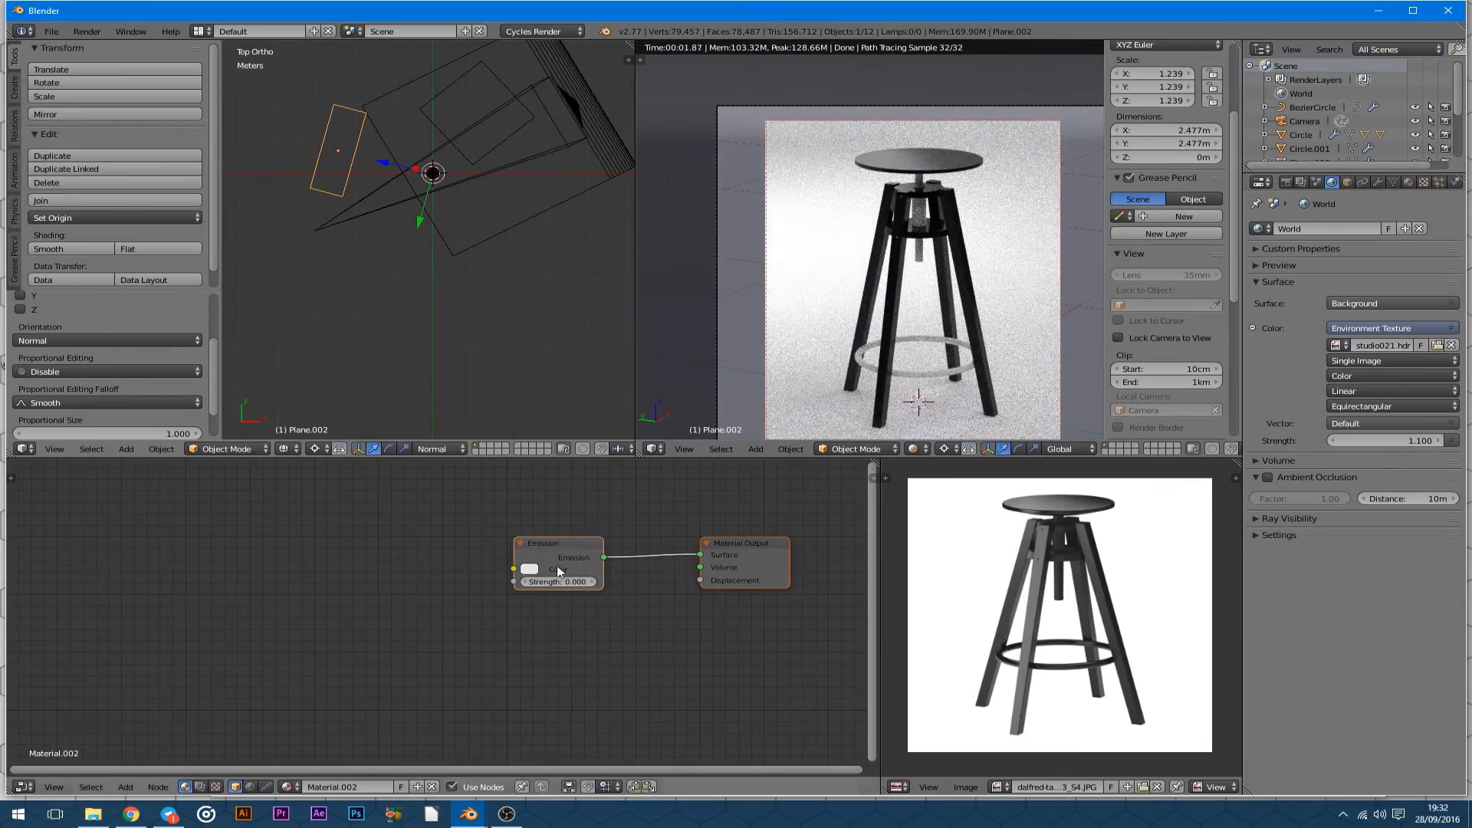
Stand Plane.002 upright, rotated 90° on Y beside the stool.
{"action": "right_click", "coordinate": [491, 151]}
{"action": "mouse_move", "coordinate": [421, 187]}
{"action": "middle_mouse_down"}
{"action": "mouse_move", "coordinate": [424, 153]}
{"action": "mouse_move", "coordinate": [386, 302]}
{"action": "middle_mouse_up"}
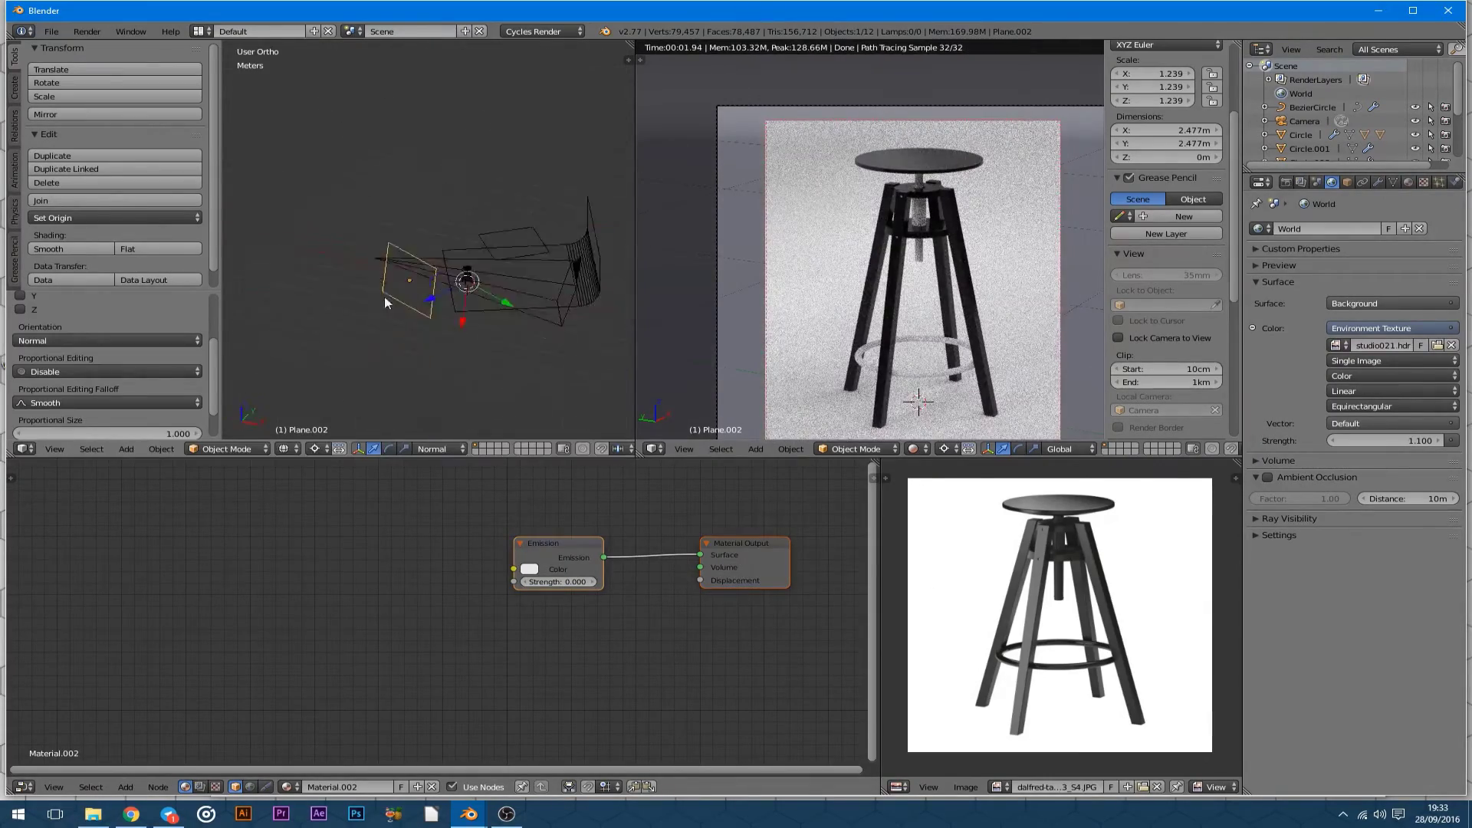
{"action": "key", "text": "ctrl+z"}
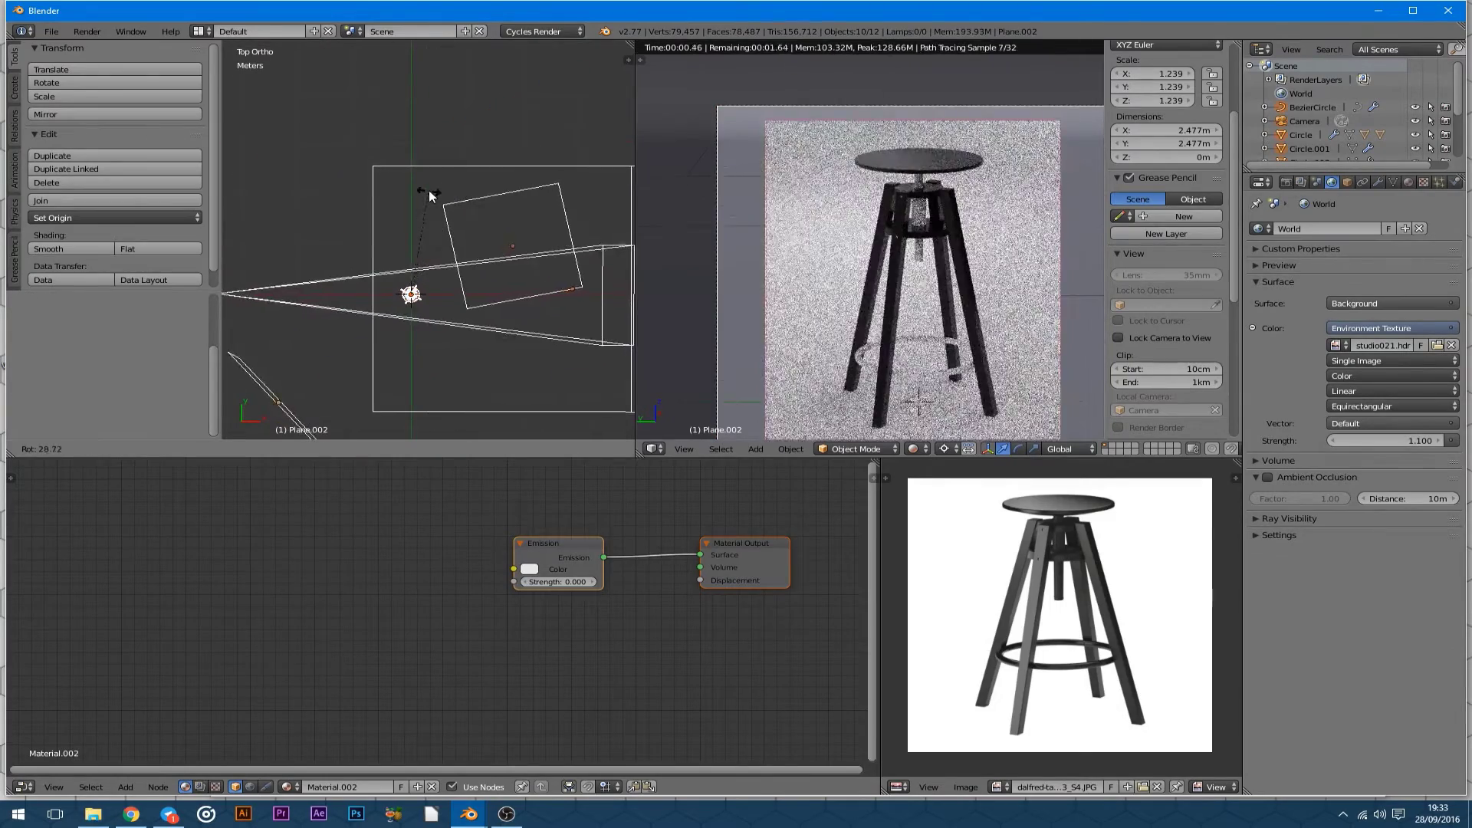
{"action": "key", "text": "ctrl+z"}
{"action": "key", "text": "ctrl+shift+z"}
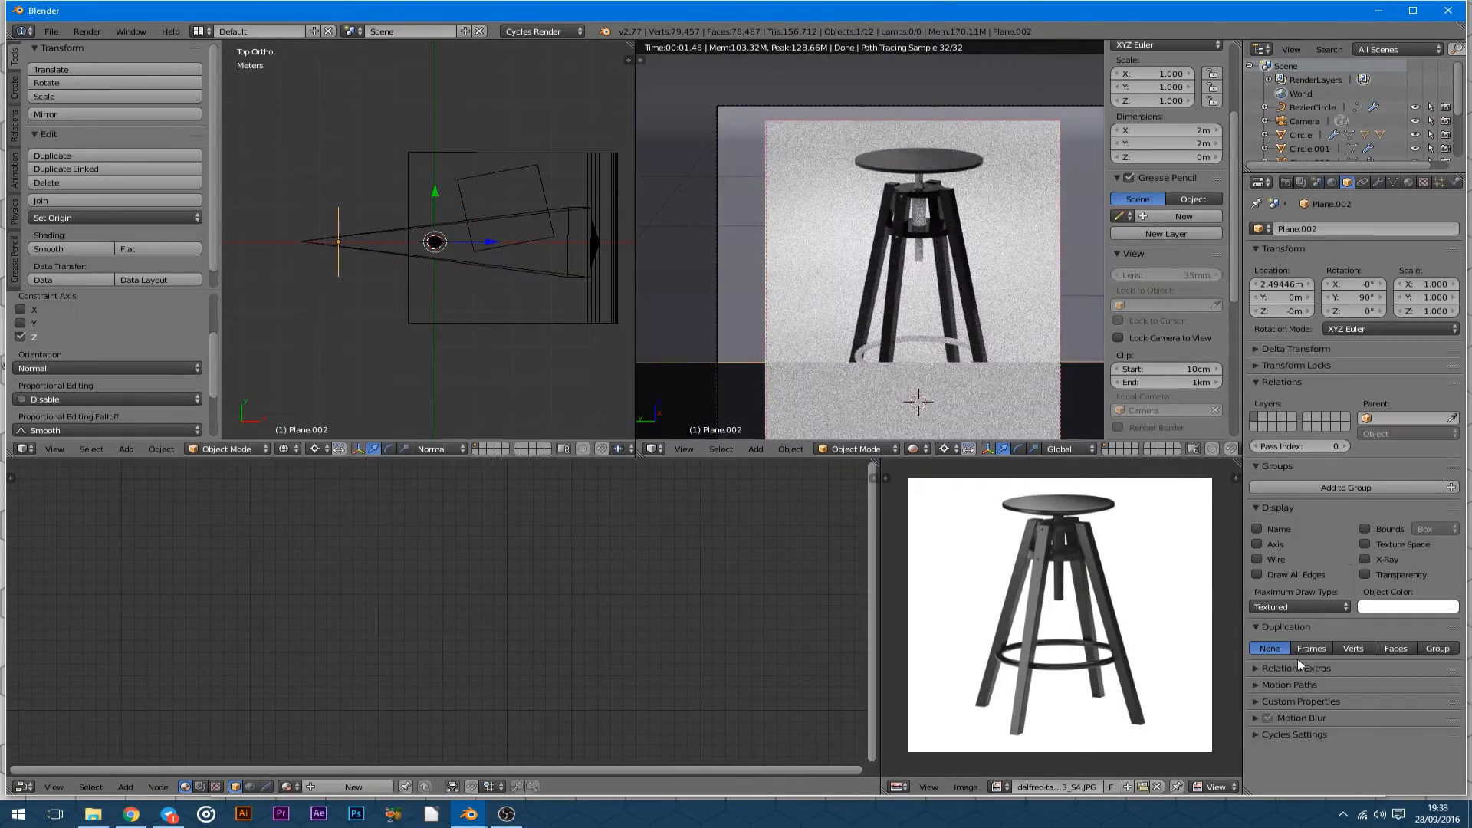
Undo back to where Plane.002 emits pale blue light at strength 4.700.
{"action": "key", "text": "ctrl+z"}
{"action": "key", "text": "ctrl+z"}
{"action": "key", "text": "ctrl+z"}
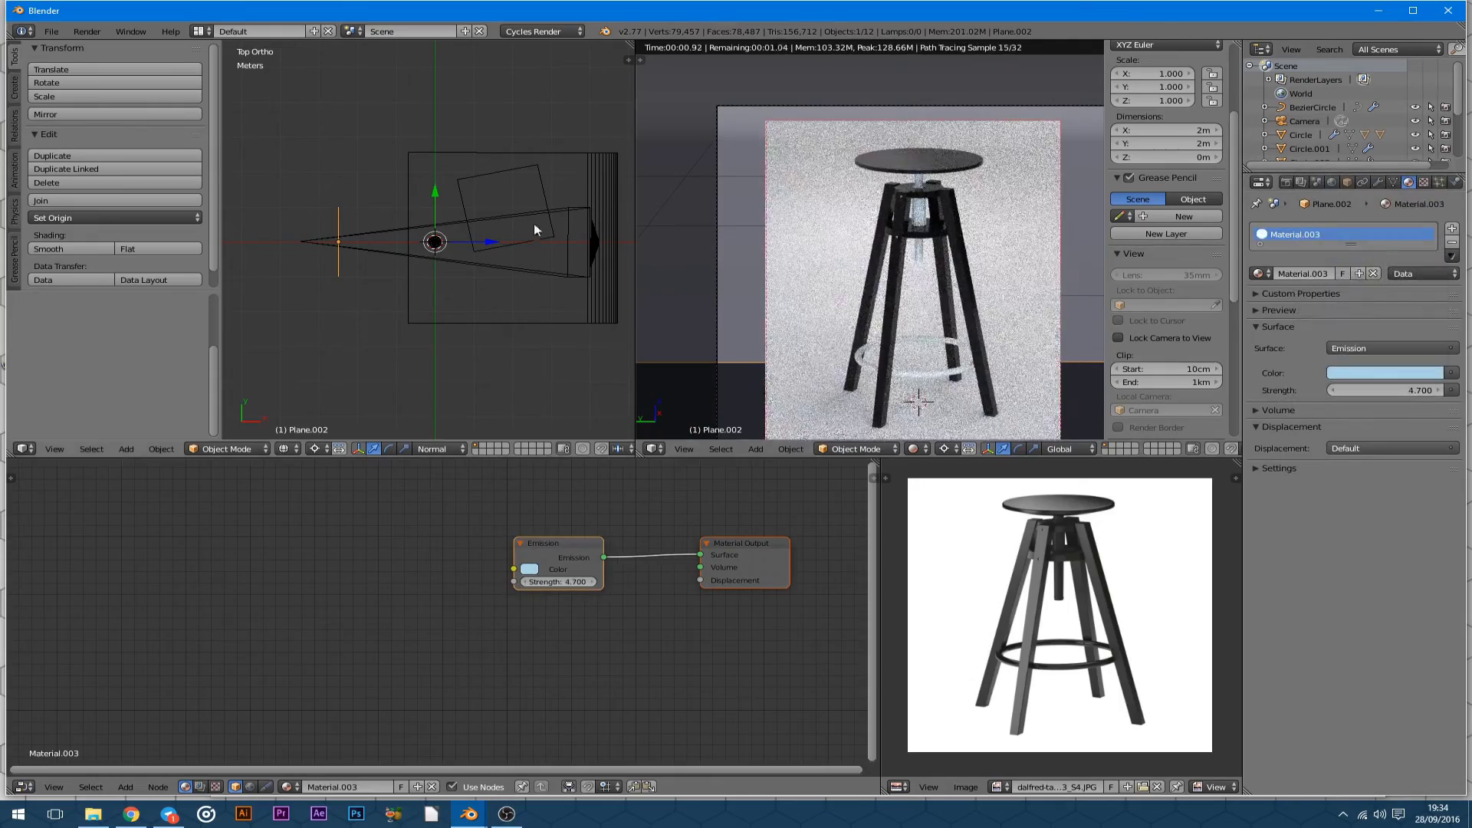
{"action": "key", "text": "ctrl+z"}
{"action": "left_click", "coordinate": [329, 648]}
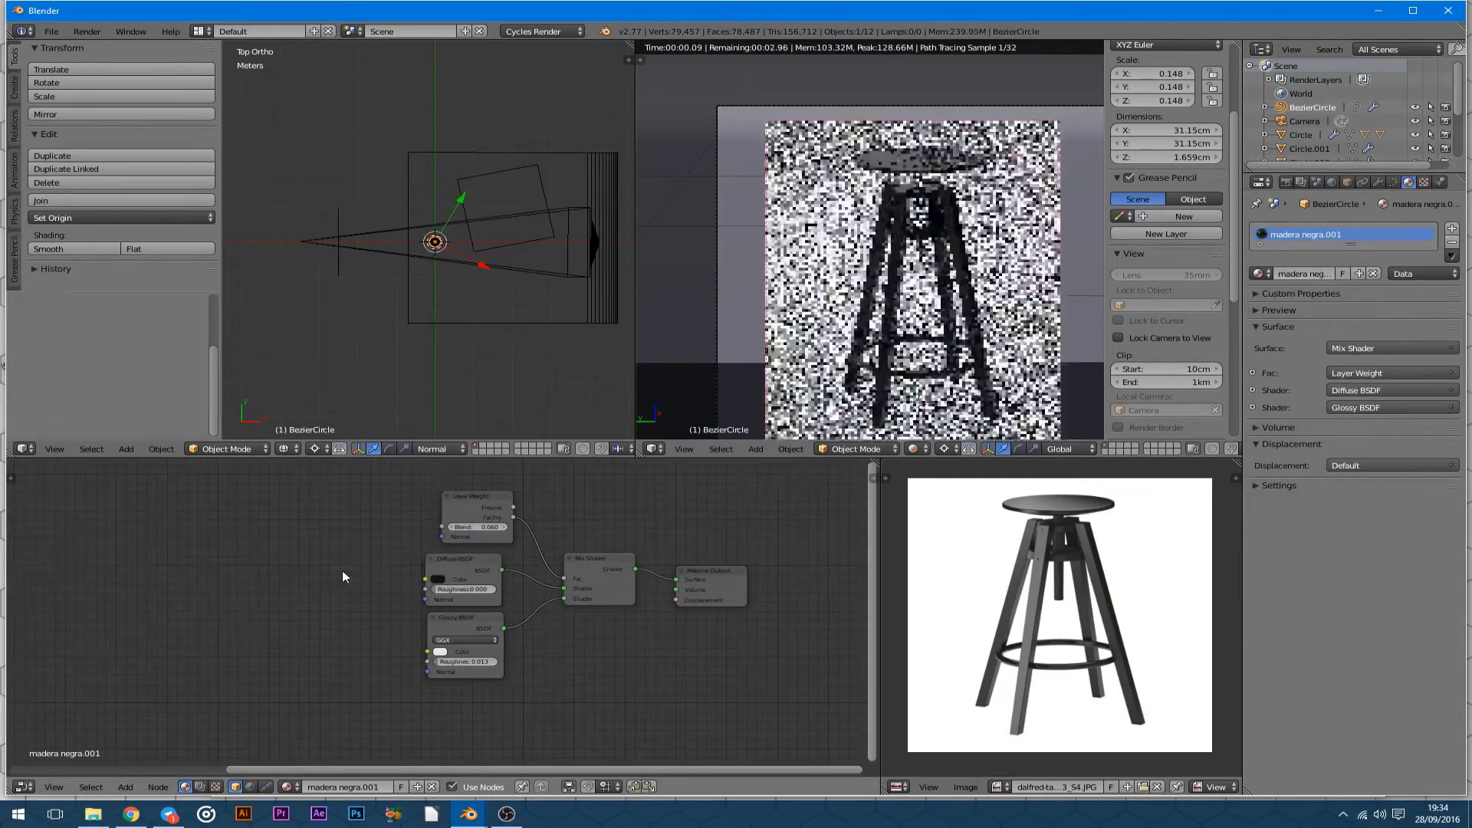
{"action": "key", "text": "ctrl+z"}
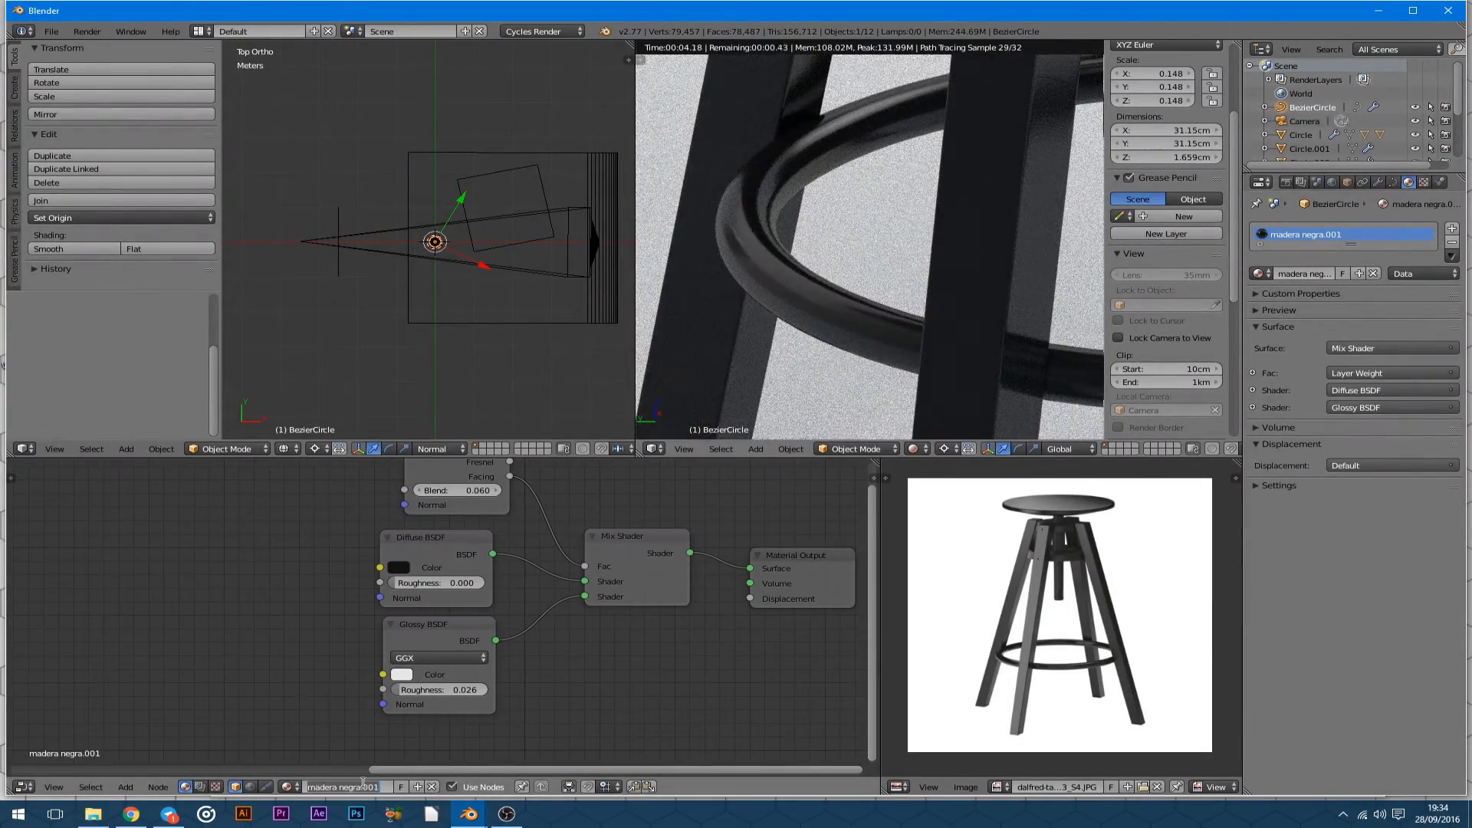
{"action": "key", "text": "ctrl+z"}
{"action": "key", "text": "ctrl+z"}
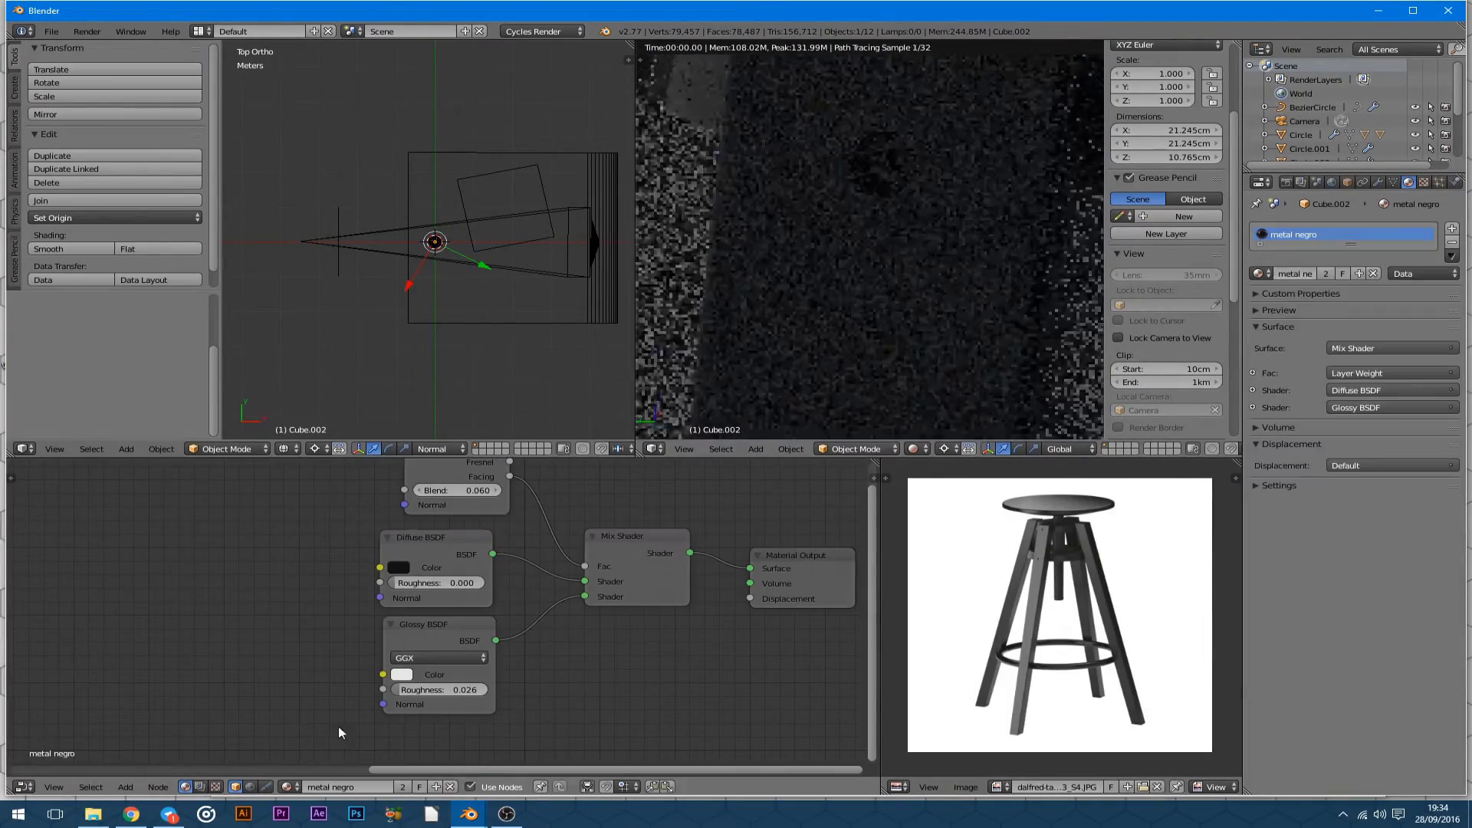
{"action": "key", "text": "ctrl+z"}
{"action": "key", "text": "ctrl+z"}
{"action": "key", "text": "ctrl+alt+z"}
{"action": "left_click", "coordinate": [352, 660]}
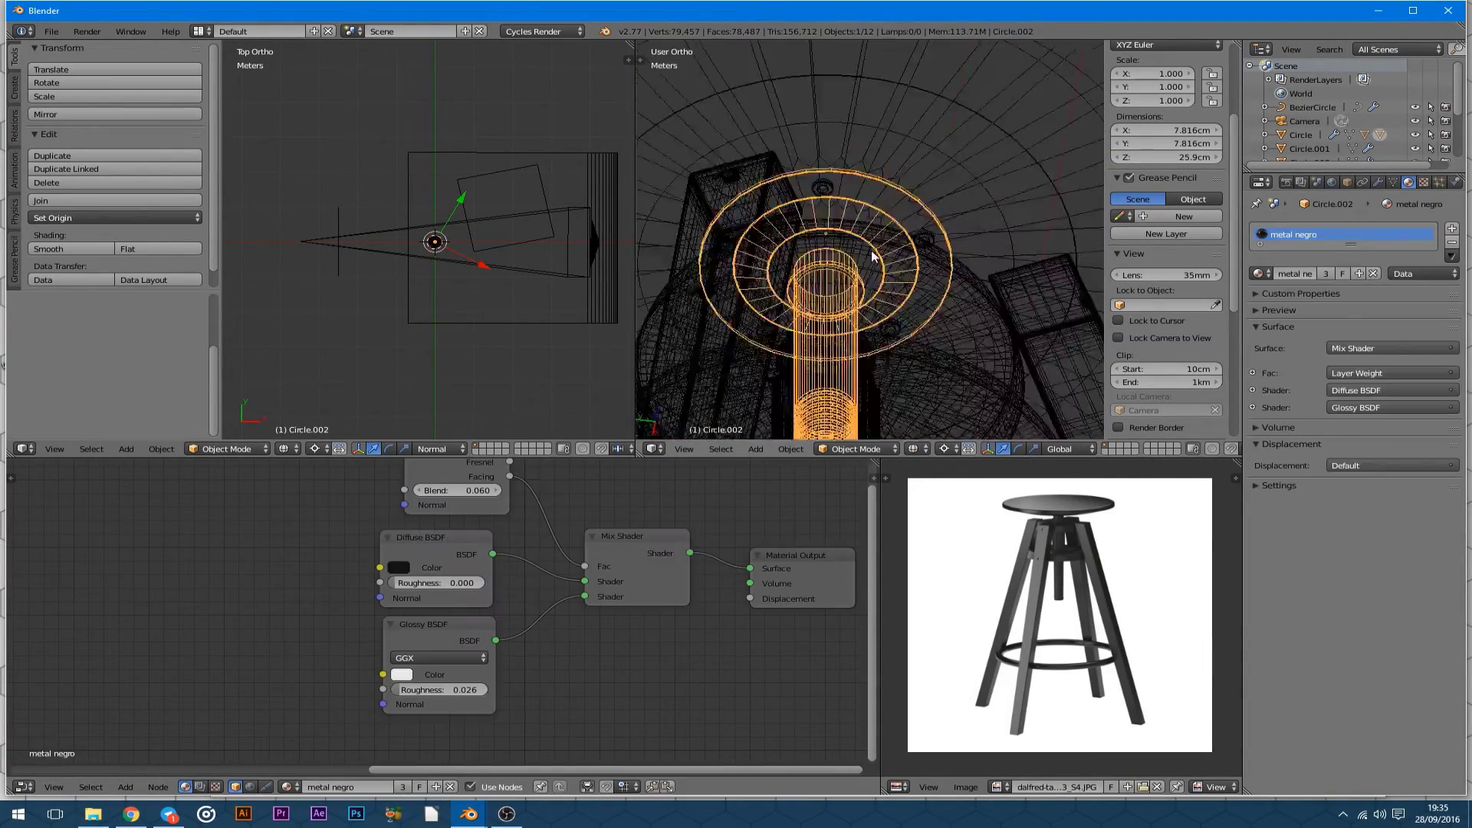
{"action": "key", "text": "ctrl+shift+z"}
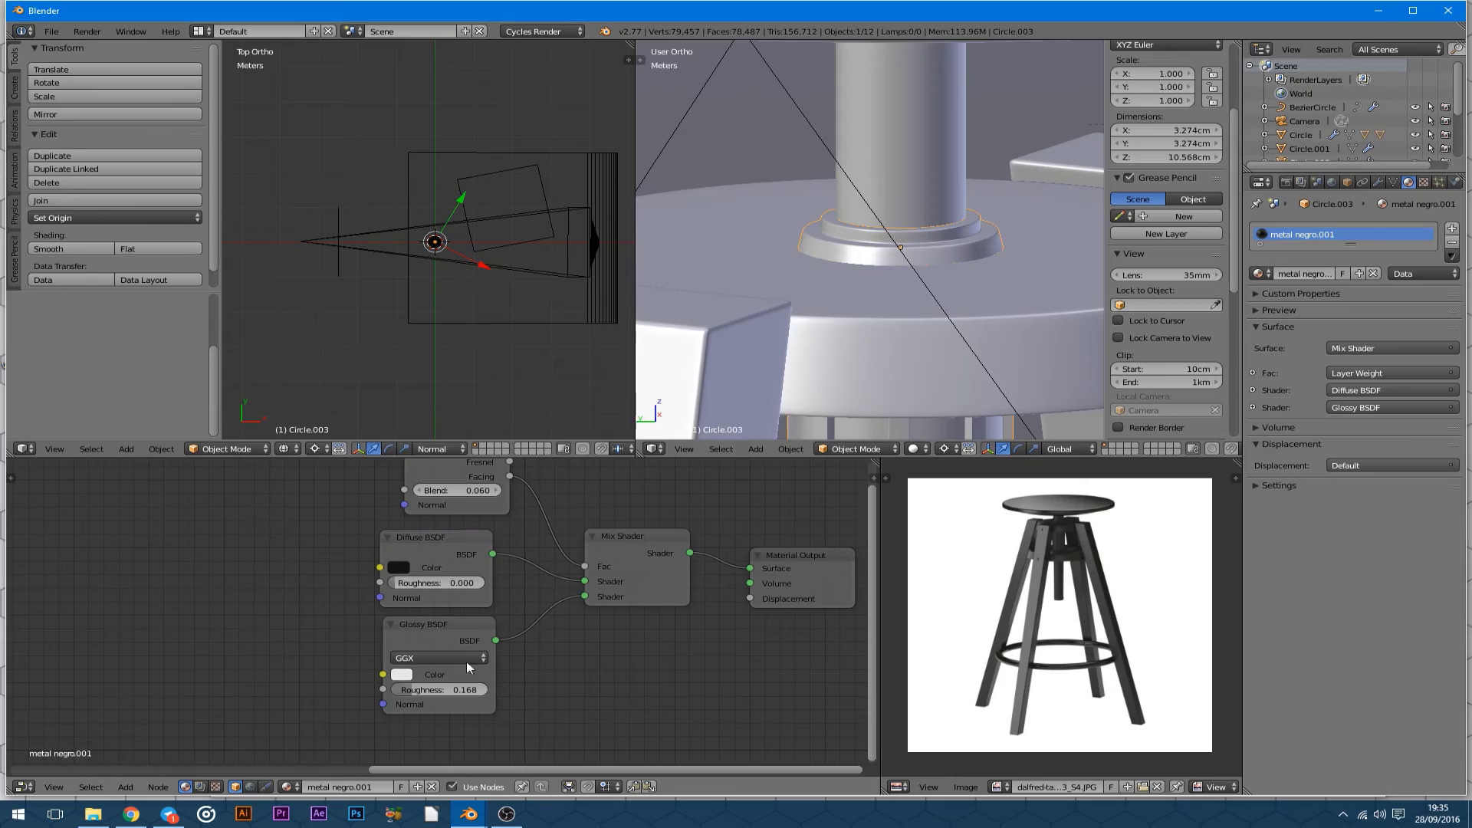
Show the rendered camera view and select Plane.002.
{"action": "key", "text": "shift+z"}
{"action": "key", "text": "KP_0"}
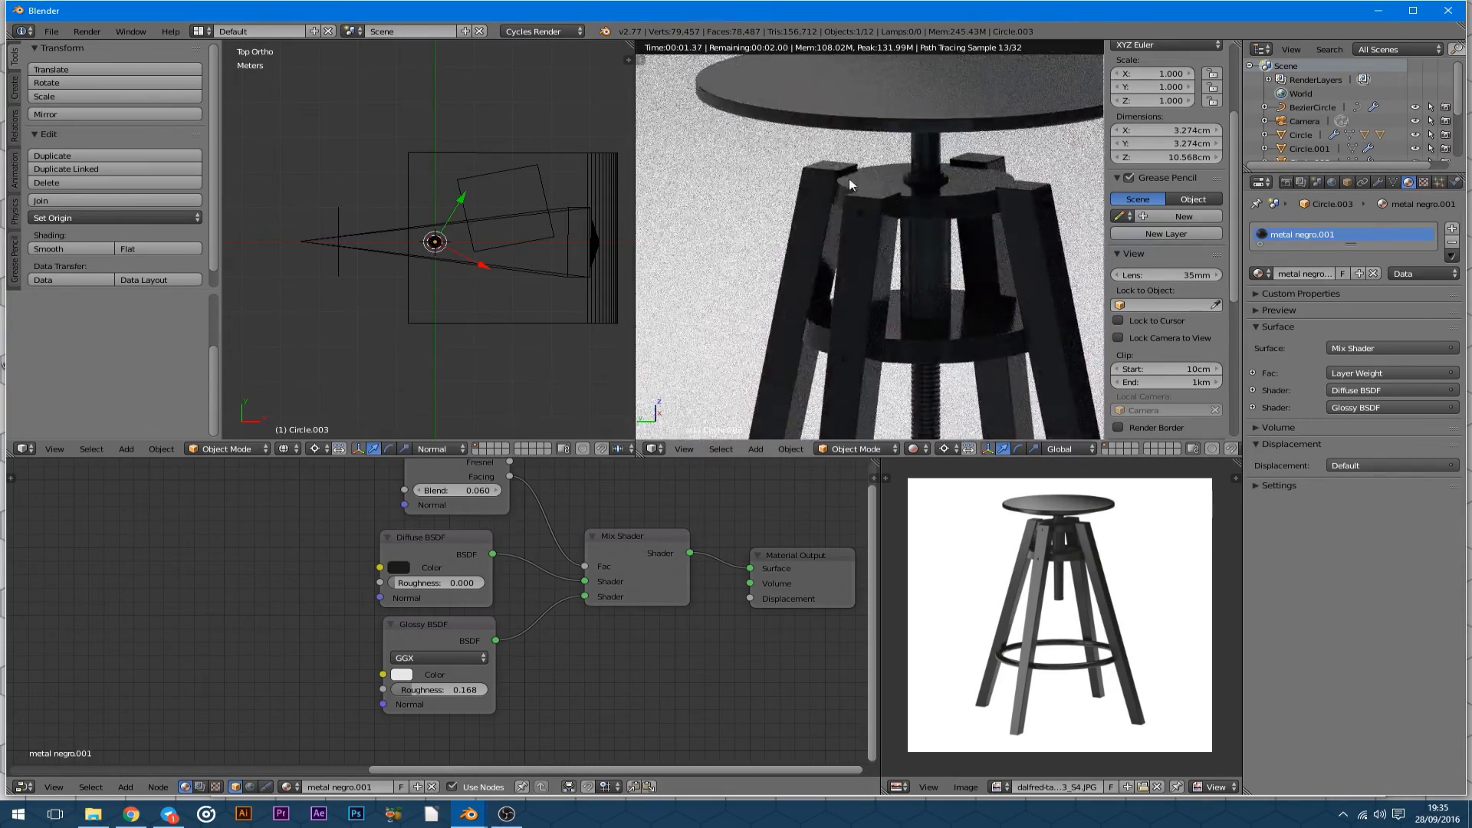
{"action": "scroll", "coordinate": [850, 184], "scroll_direction": "down", "scroll_amount": 3}
{"action": "right_click", "coordinate": [549, 190]}
Angle the emission plane toward the stool and make it emit white at strength 3.700.
{"action": "key", "text": "r"}
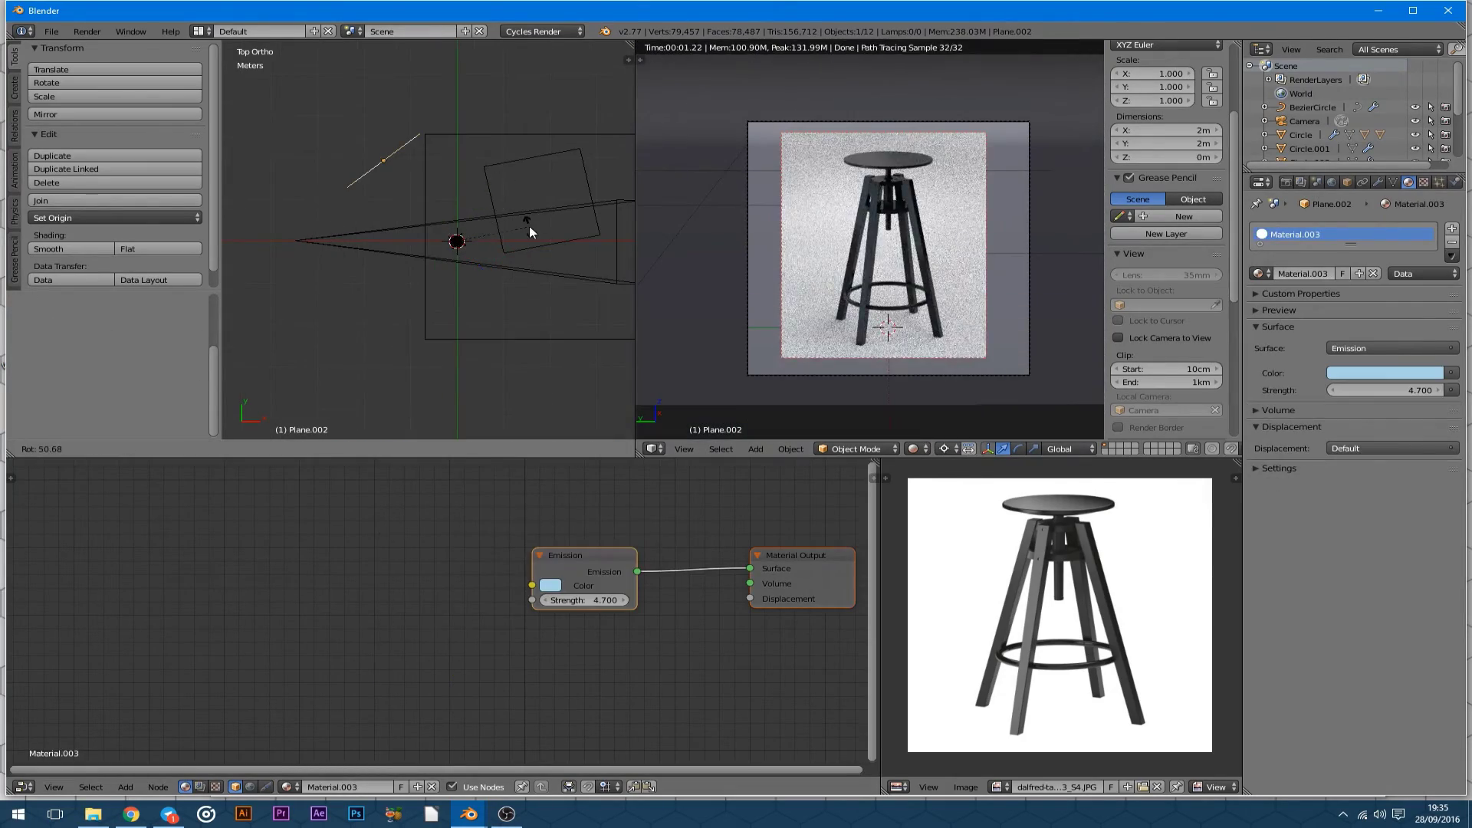
{"action": "left_click", "coordinate": [529, 227]}
{"action": "left_click", "coordinate": [1385, 373]}
{"action": "scroll", "coordinate": [918, 253], "scroll_direction": "up", "scroll_amount": 8}
{"action": "scroll", "coordinate": [918, 253], "scroll_direction": "down", "scroll_amount": 4}
{"action": "scroll", "coordinate": [918, 253], "scroll_direction": "down", "scroll_amount": 4}
{"action": "scroll", "coordinate": [918, 253], "scroll_direction": "up", "scroll_amount": 2}
Set world strength to 1.170 and shift the emission plane along its facing axis.
{"action": "left_click", "coordinate": [1332, 181]}
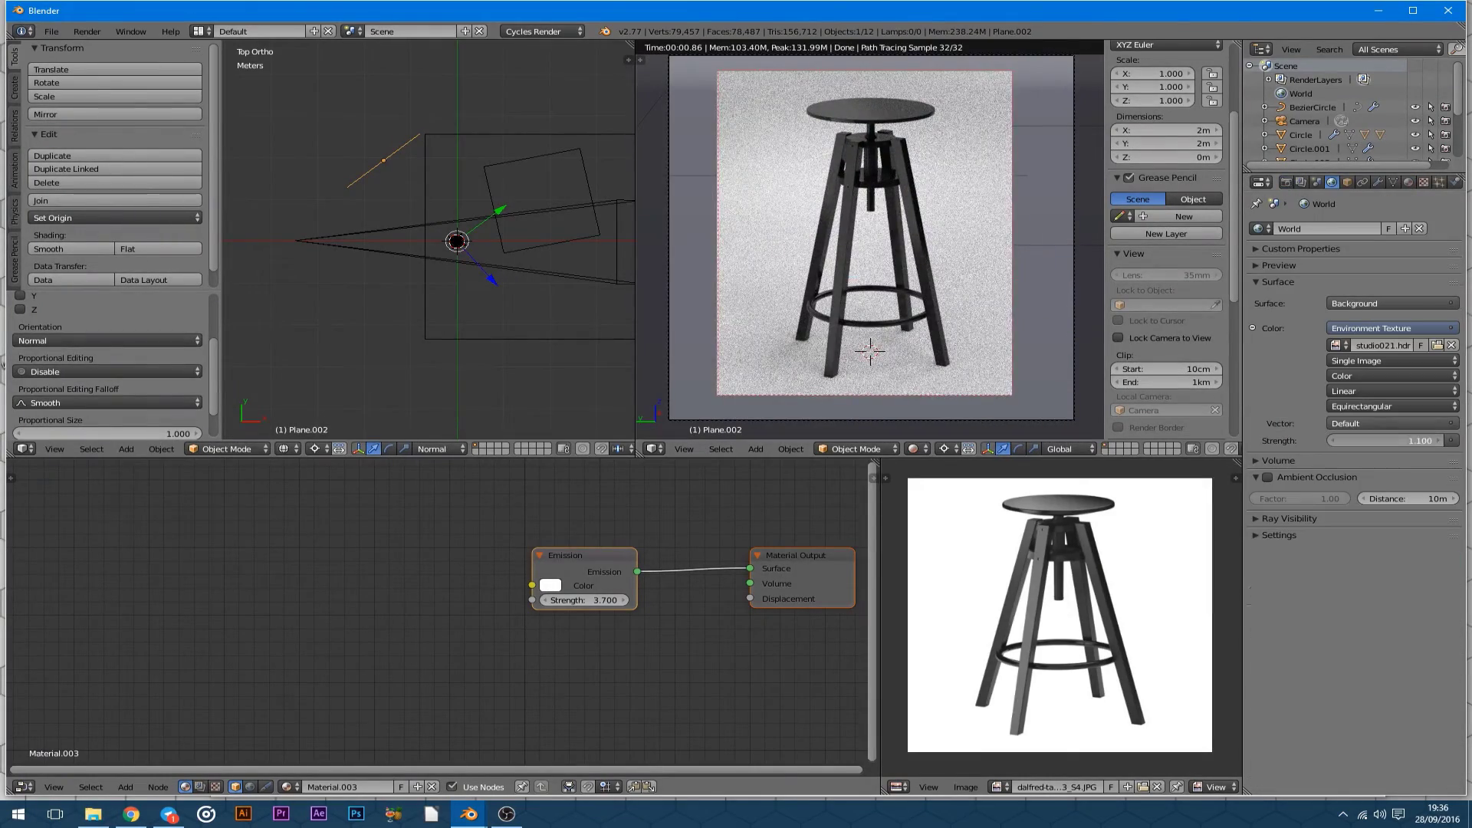
{"action": "key", "text": "g"}
{"action": "key", "text": "z"}
{"action": "key", "text": "z"}
{"action": "left_click", "coordinate": [534, 322]}
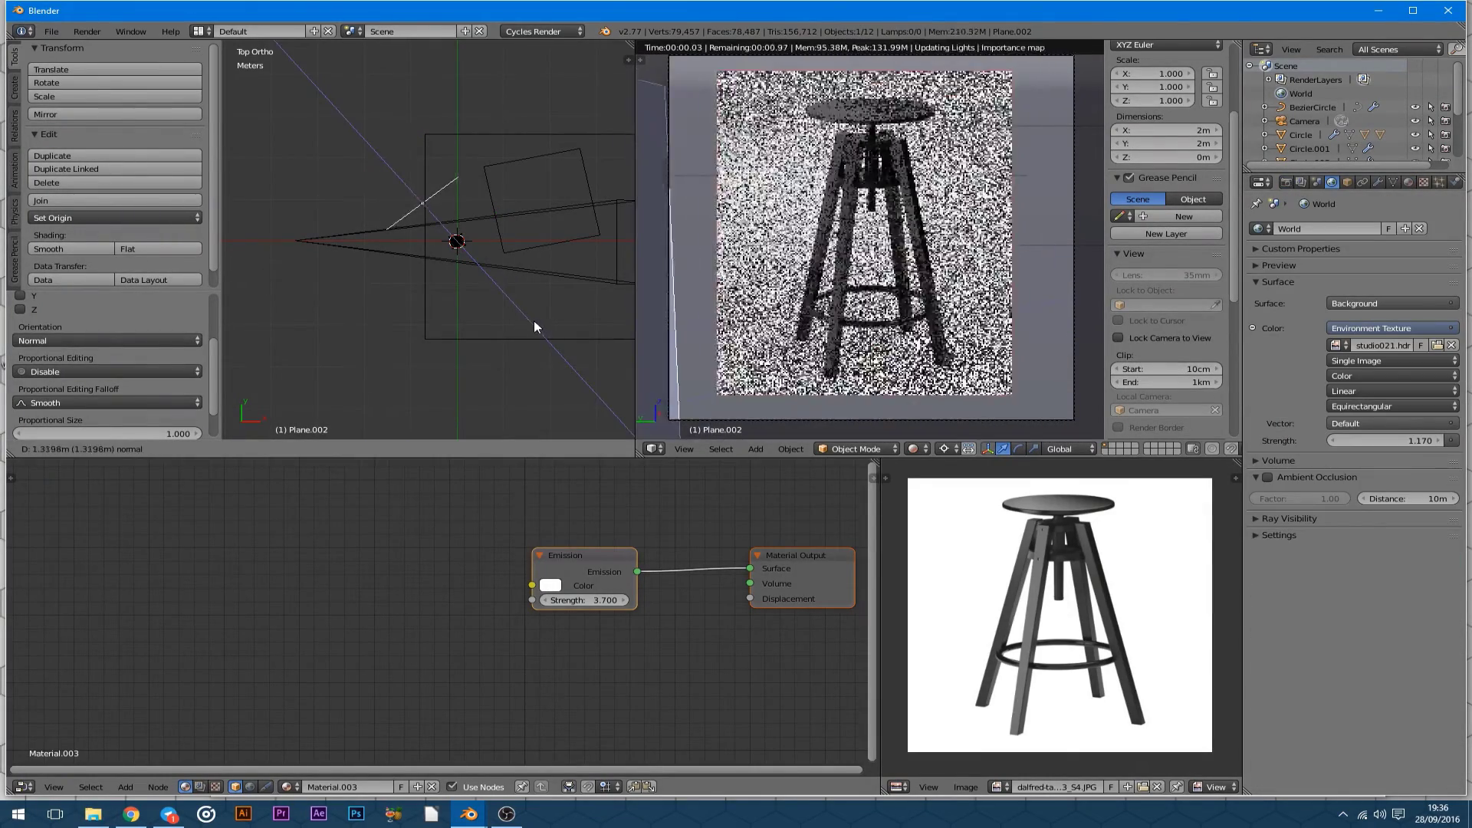
{"action": "scroll", "coordinate": [1049, 352], "scroll_direction": "down", "scroll_amount": 2}
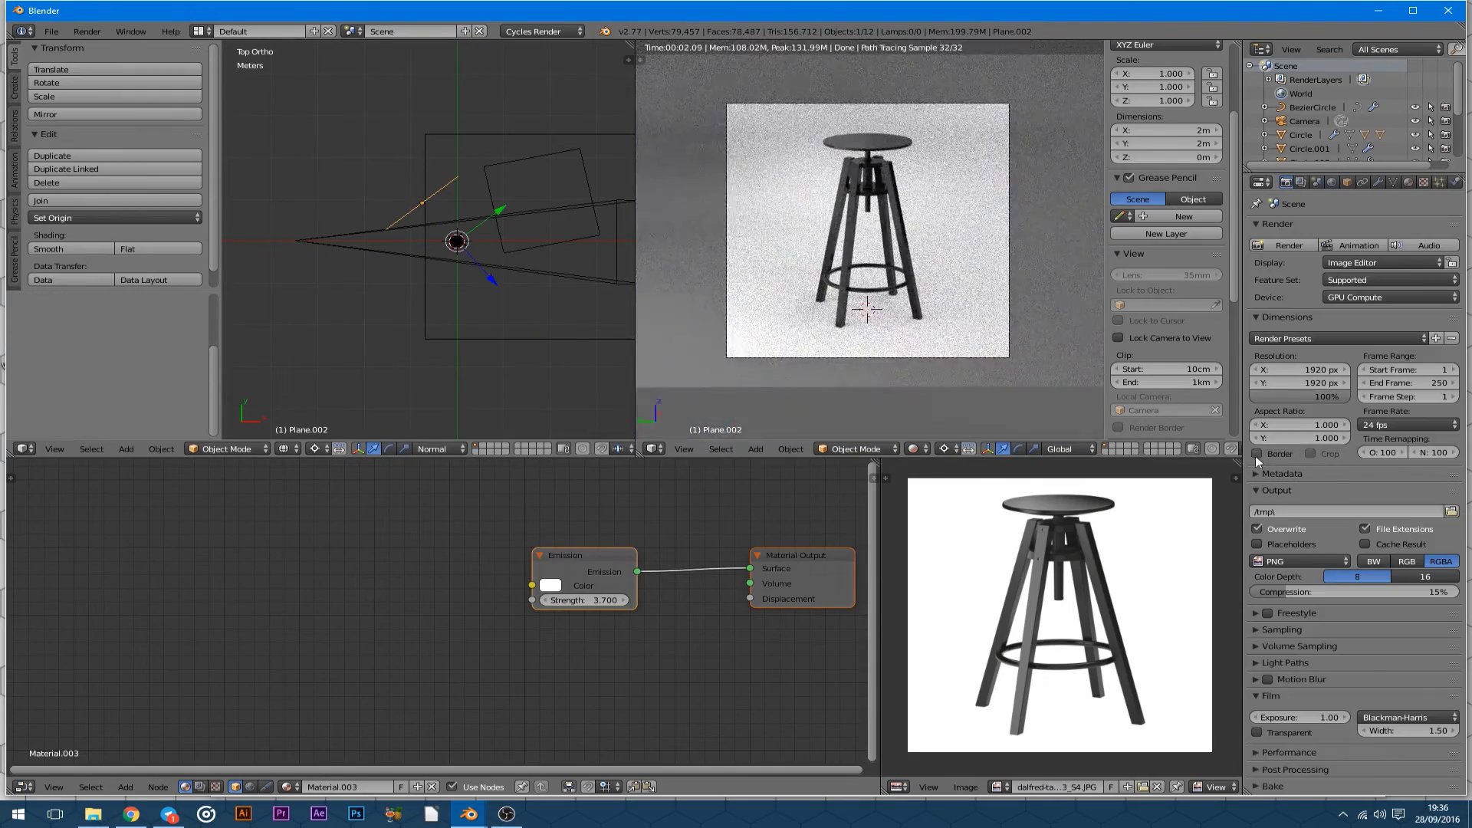
Set render samples to 1000 and tile size to 256.
{"action": "left_click", "coordinate": [1286, 181]}
{"action": "key", "text": "ctrl+Up"}
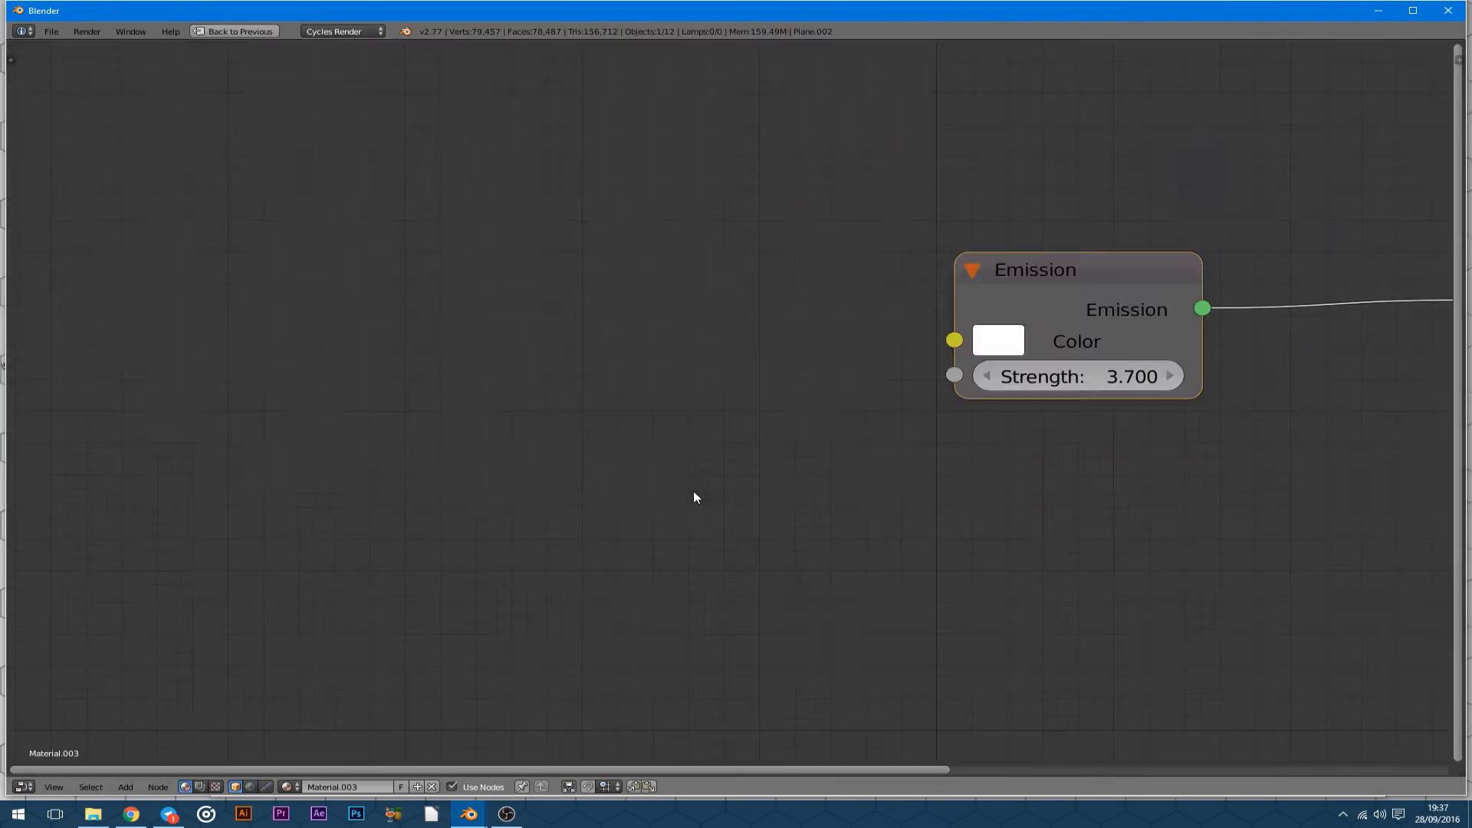
{"action": "key", "text": "ctrl+Up"}
{"action": "scroll", "coordinate": [1349, 537], "scroll_direction": "down", "scroll_amount": 8}
{"action": "double_click", "coordinate": [1300, 668]}
Run a quick F12 test render, then return to the normal layout.
{"action": "key", "text": "ctrl+Up"}
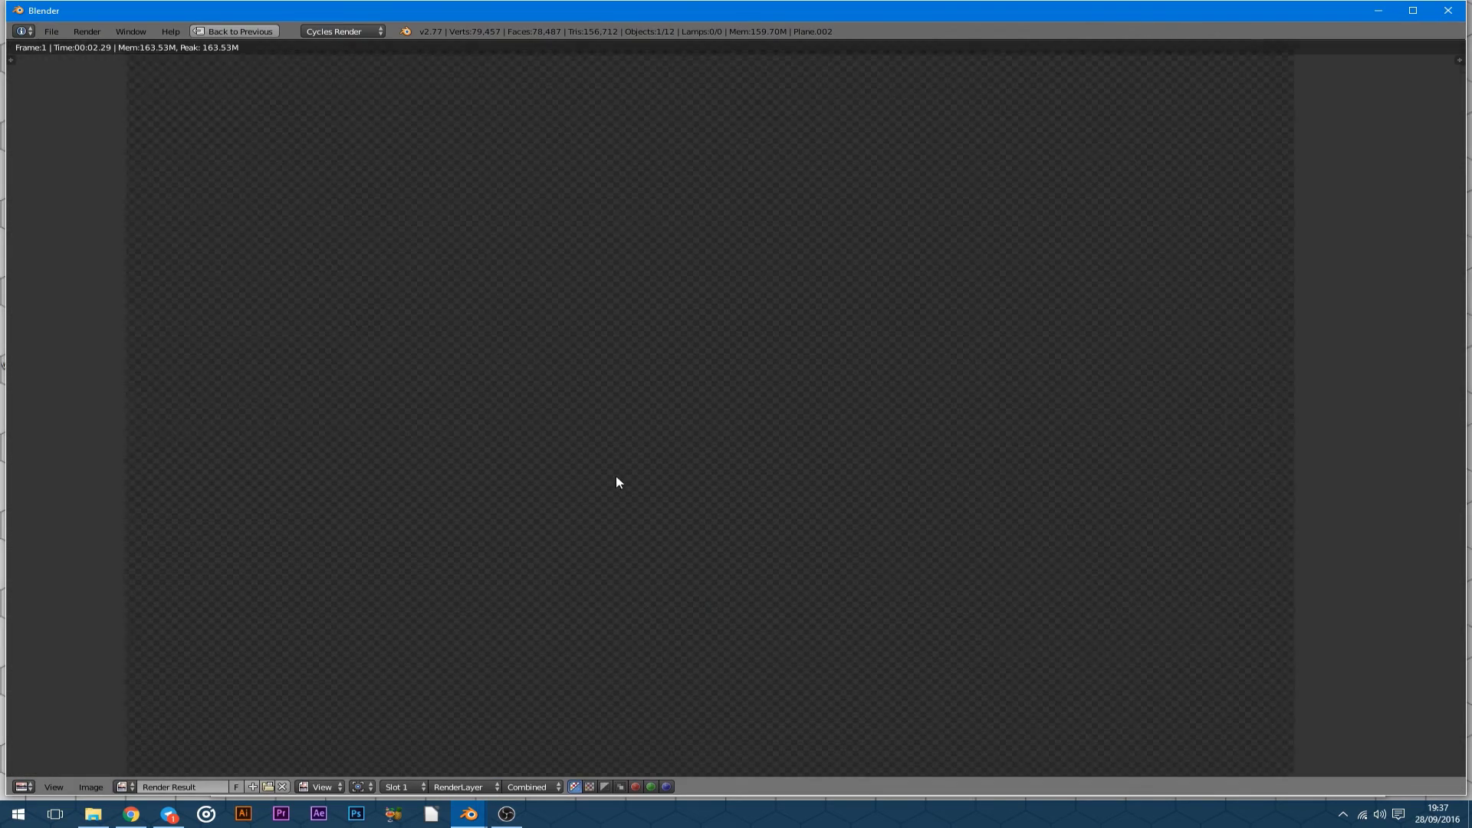
{"action": "key", "text": "F12"}
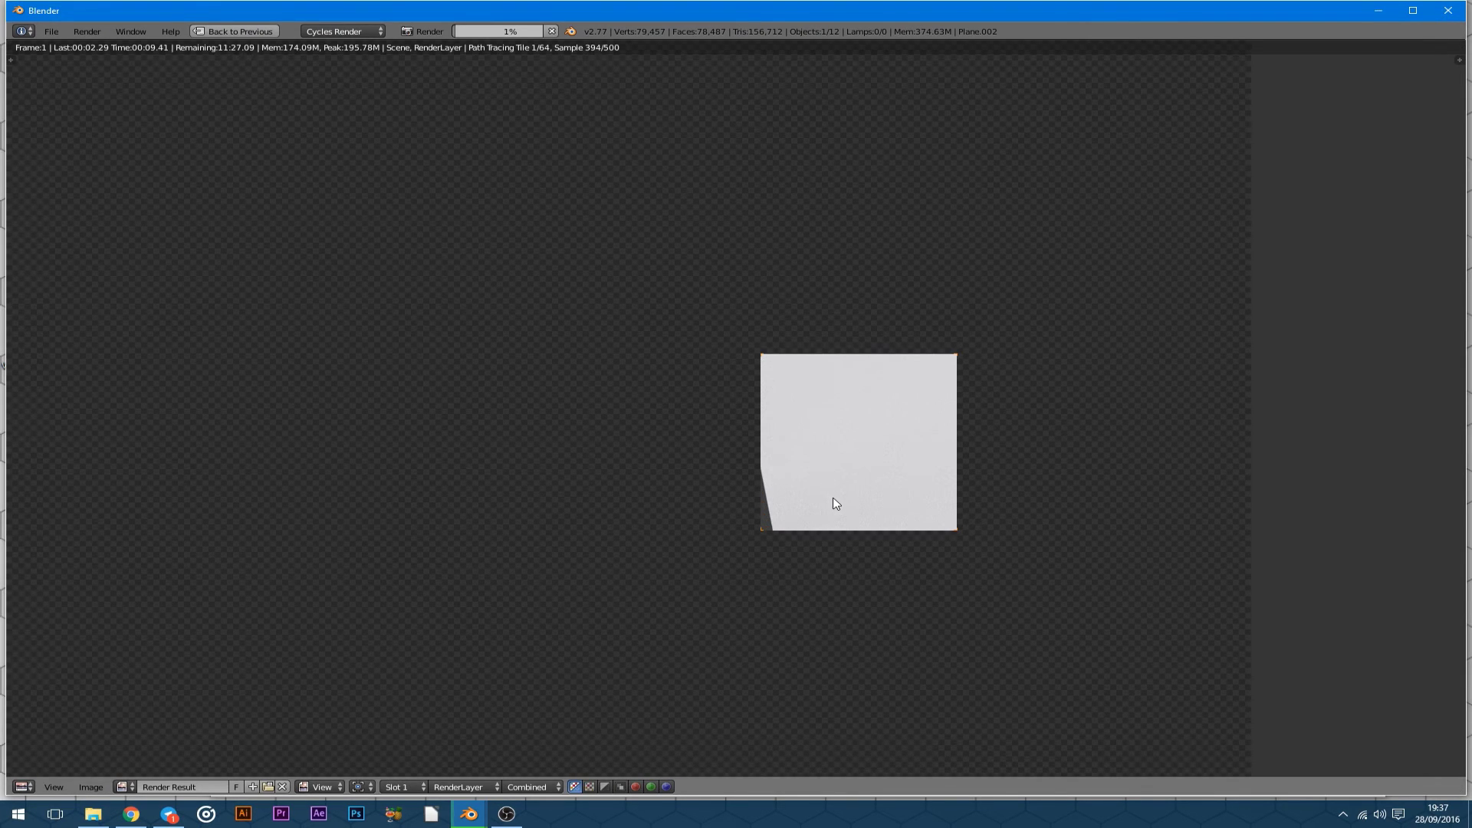
{"action": "scroll", "coordinate": [834, 503], "scroll_direction": "up", "scroll_amount": 6}
{"action": "key", "text": "Escape"}
{"action": "key", "text": "ctrl+Up"}
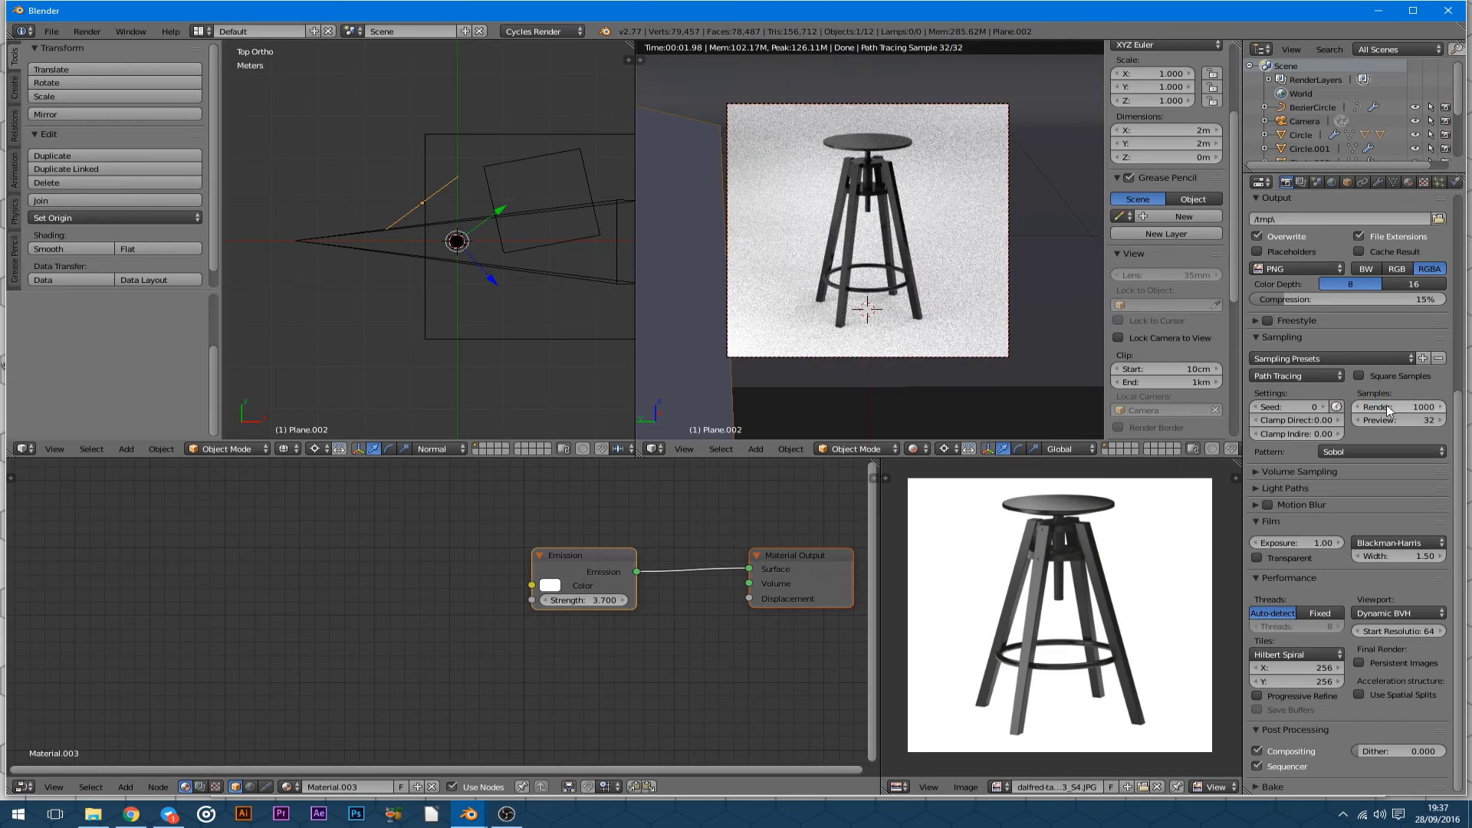
Launch the final 1000-sample F12 render and zoom around the Render Result as it builds.
{"action": "key", "text": "F12"}
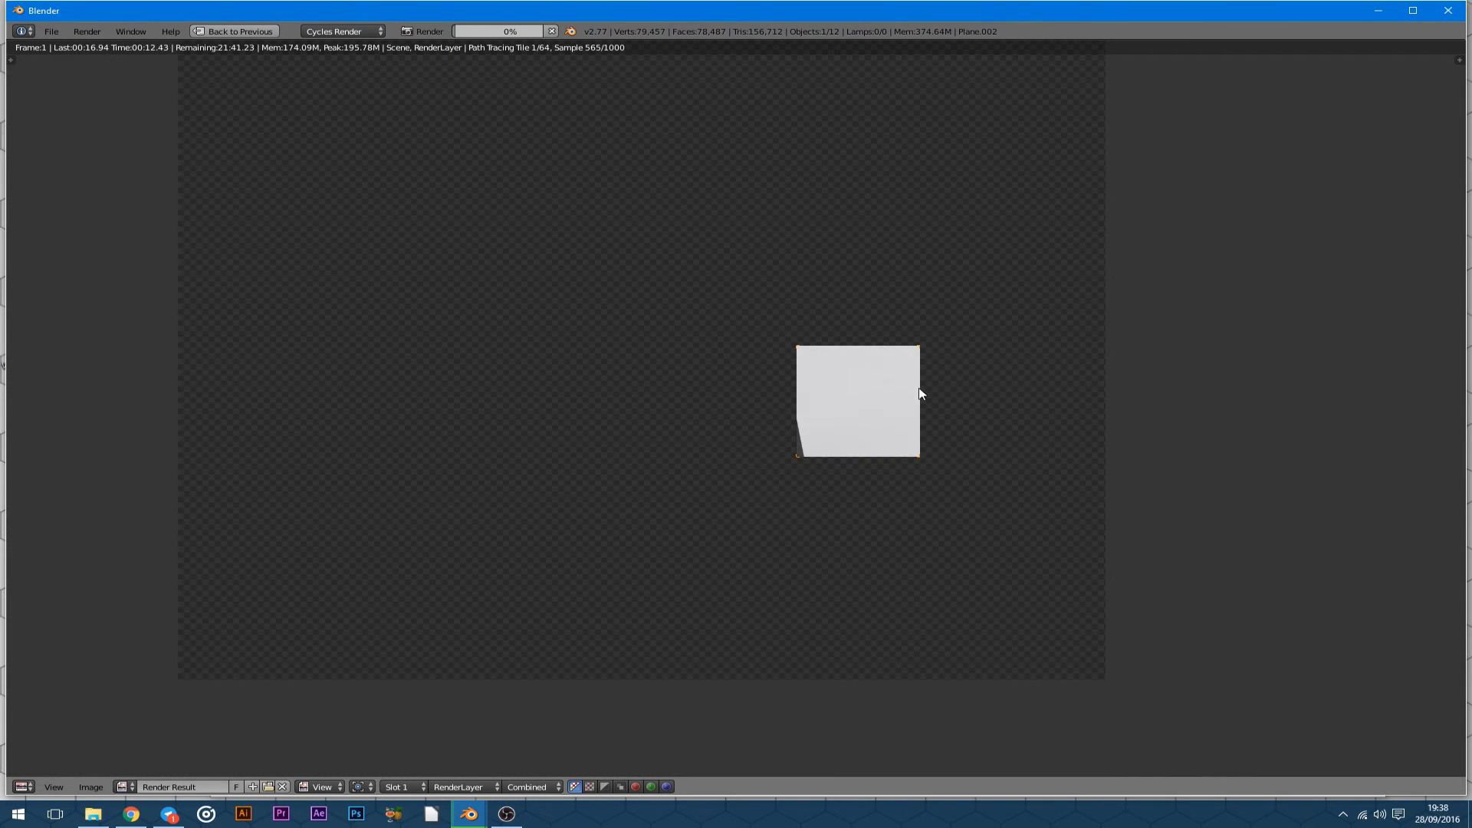
{"action": "middle_click_drag", "start_coordinate": [808, 493], "coordinate": [795, 413], "text": "ctrl"}
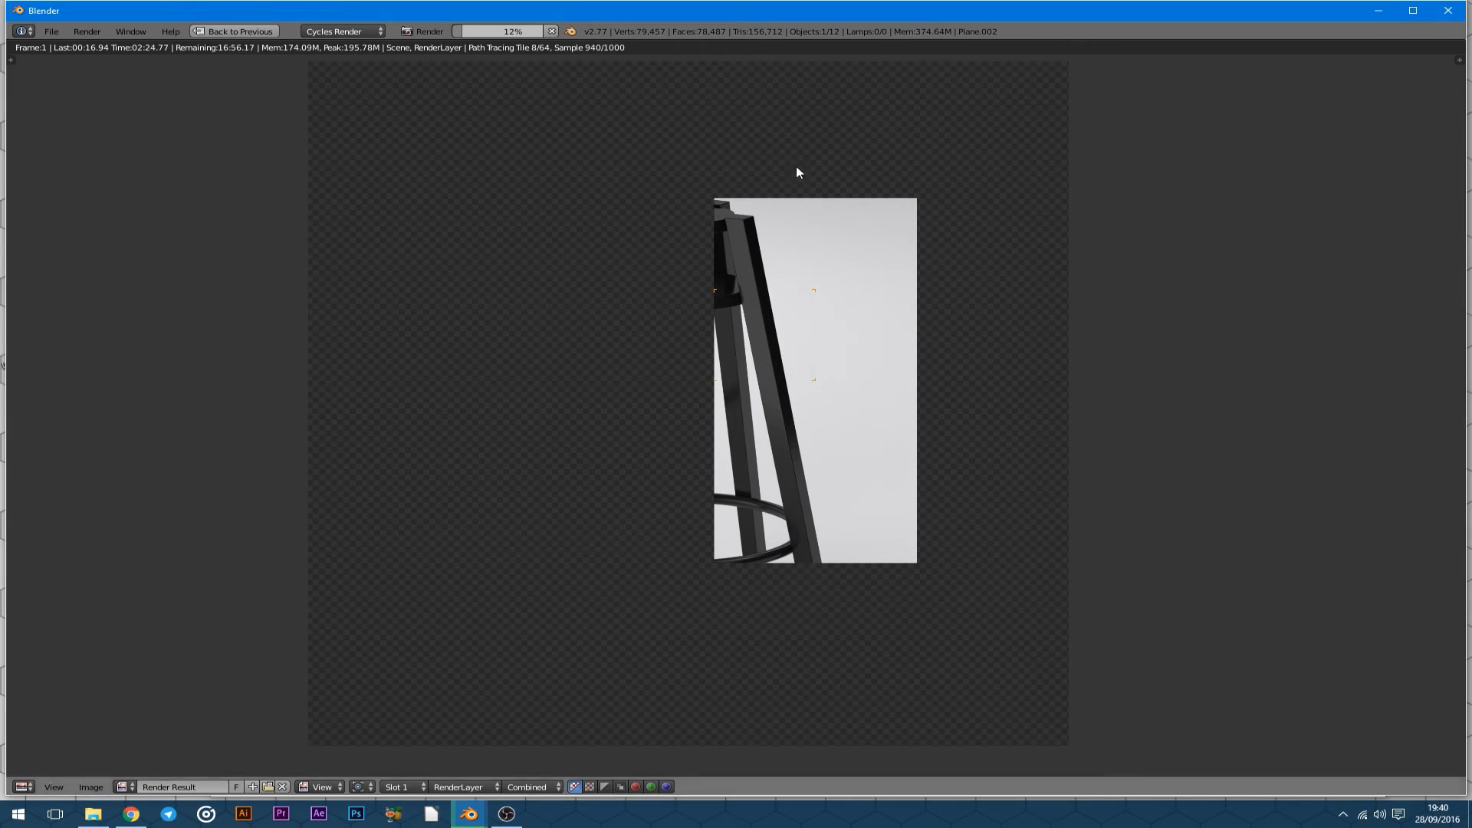
{"action": "scroll", "coordinate": [607, 296], "scroll_direction": "up", "scroll_amount": 4}
{"action": "scroll", "coordinate": [628, 361], "scroll_direction": "down", "scroll_amount": 1}
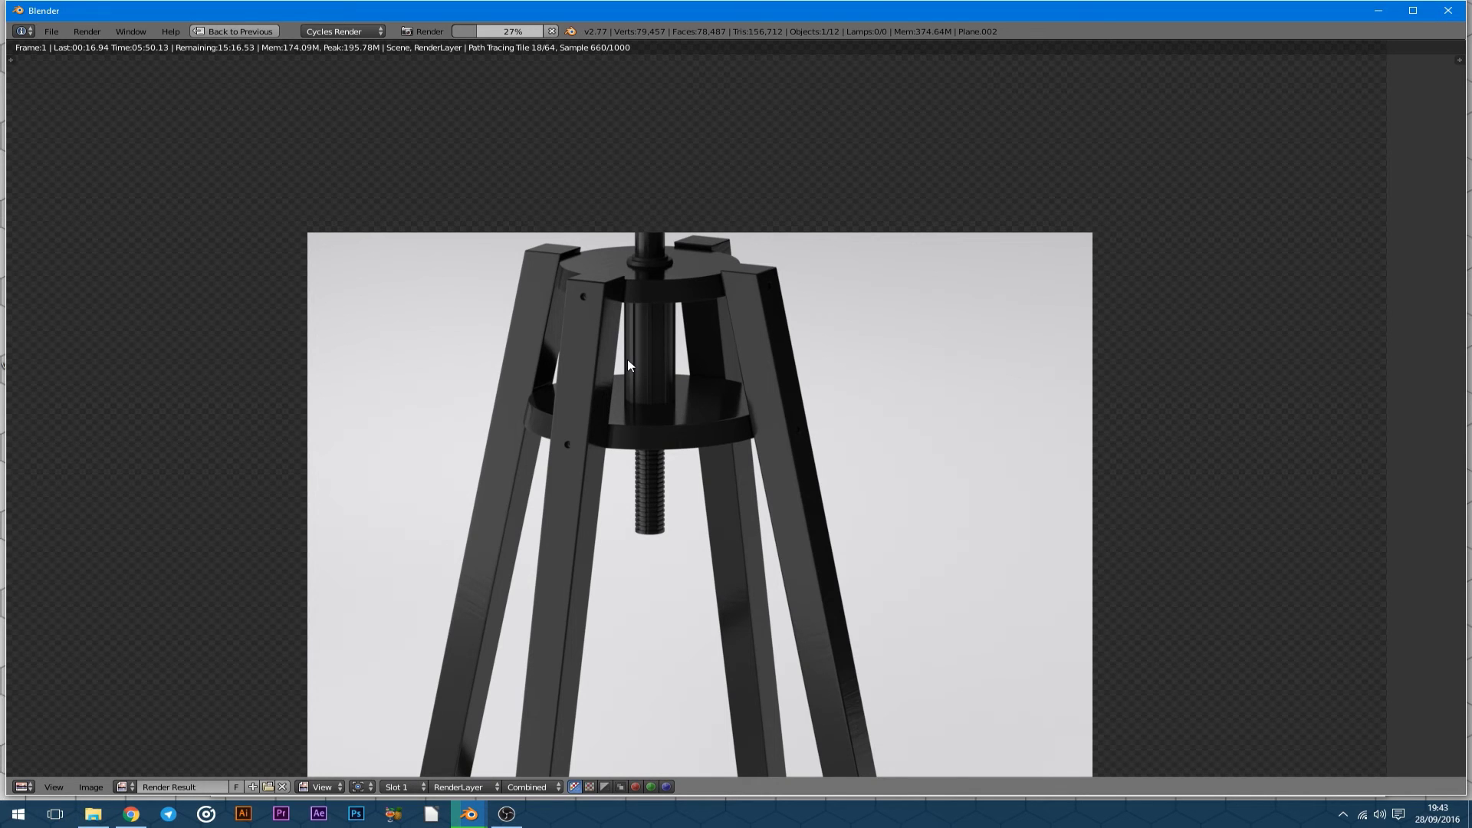
{"action": "scroll", "coordinate": [627, 359], "scroll_direction": "down", "scroll_amount": 3}
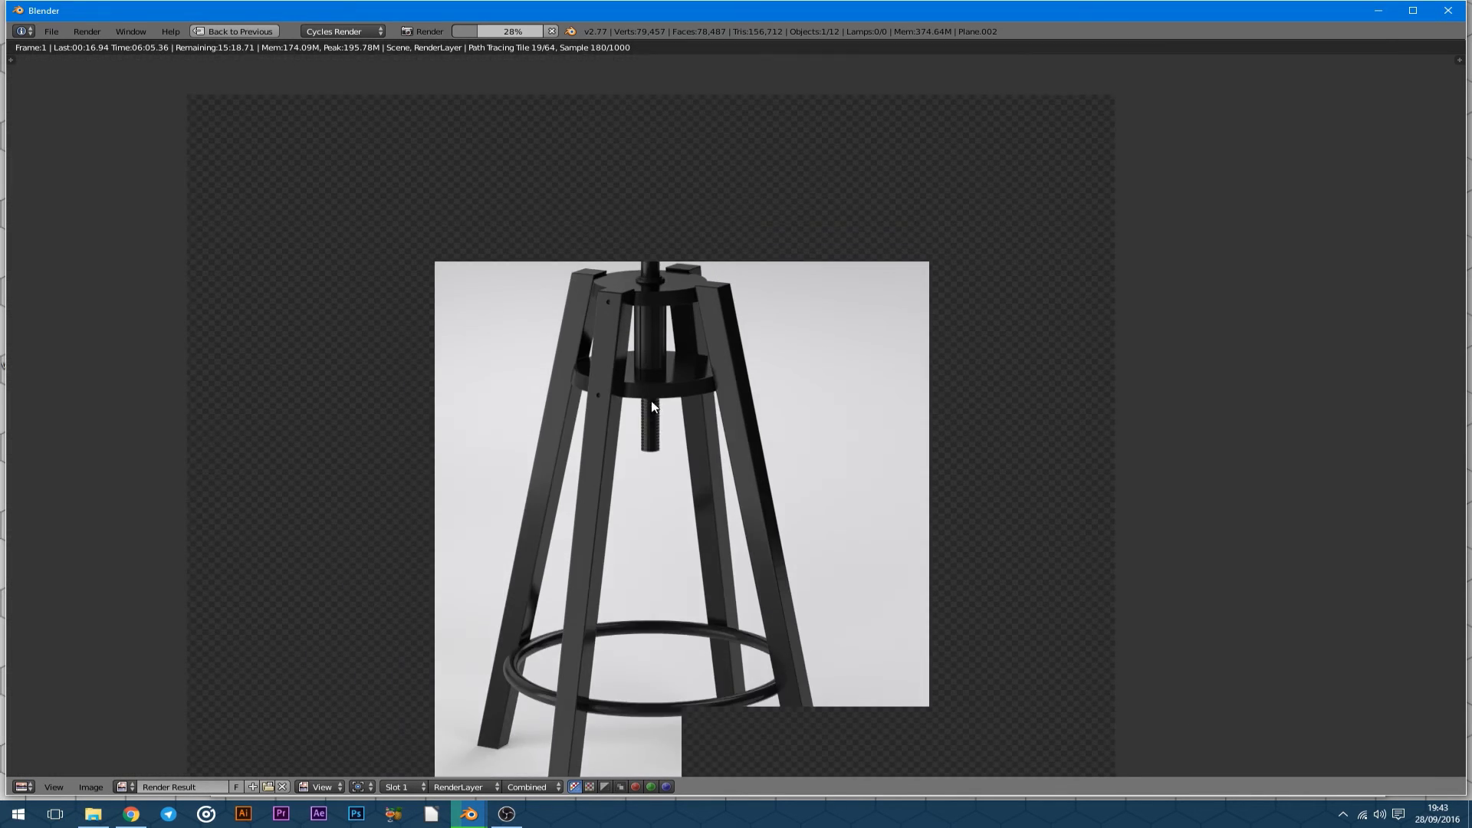
{"action": "scroll", "coordinate": [584, 623], "scroll_direction": "up", "scroll_amount": 5}
{"action": "scroll", "coordinate": [550, 676], "scroll_direction": "down", "scroll_amount": 1}
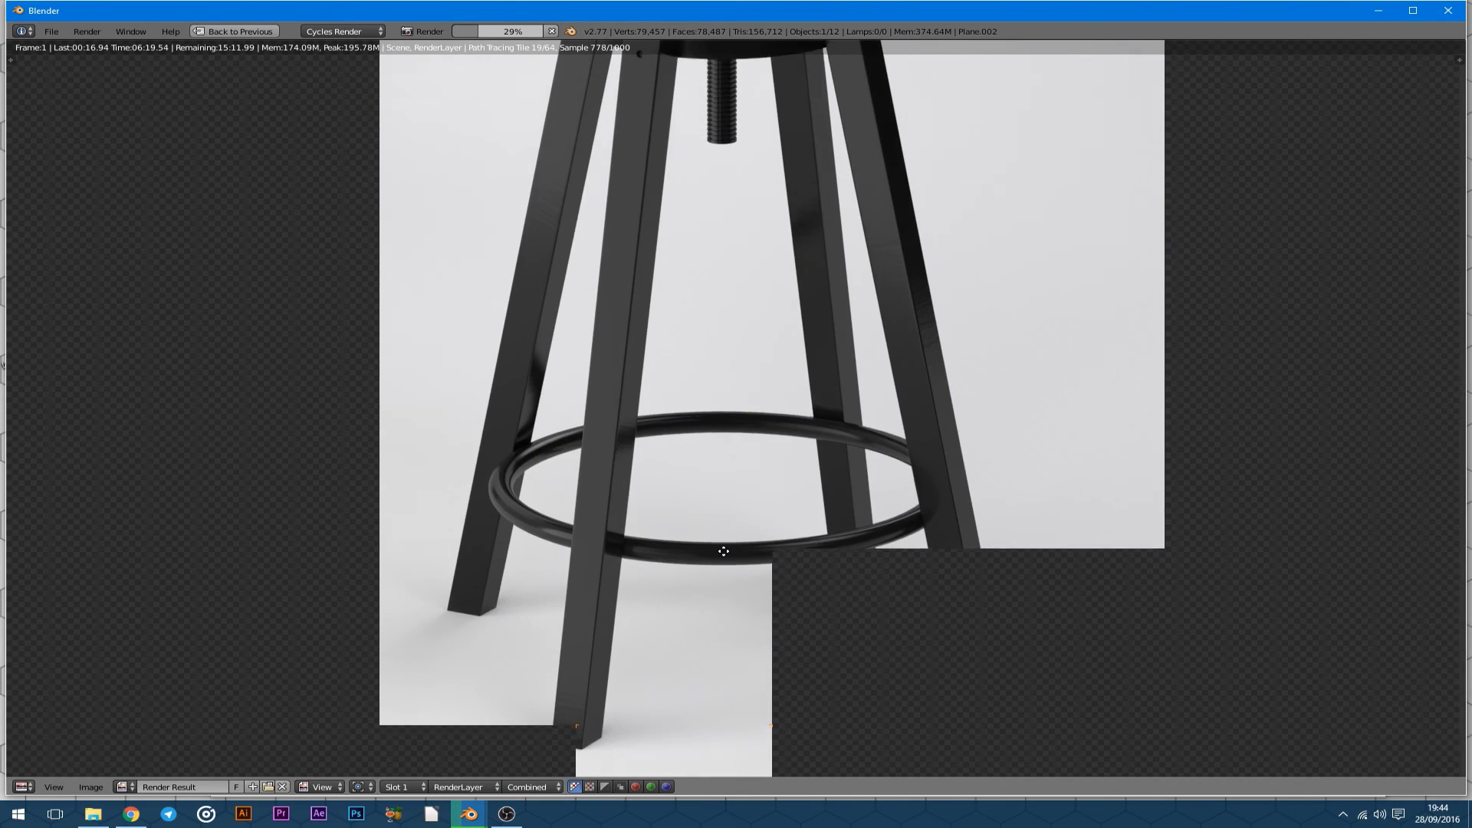
{"action": "scroll", "coordinate": [693, 232], "scroll_direction": "up", "scroll_amount": 4}
Wait for the render to reach 94%, scrolling the Render Result to inspect seat and legs.
{"action": "scroll", "coordinate": [794, 250], "scroll_direction": "down", "scroll_amount": 2}
{"action": "scroll", "coordinate": [704, 309], "scroll_direction": "down", "scroll_amount": 2}
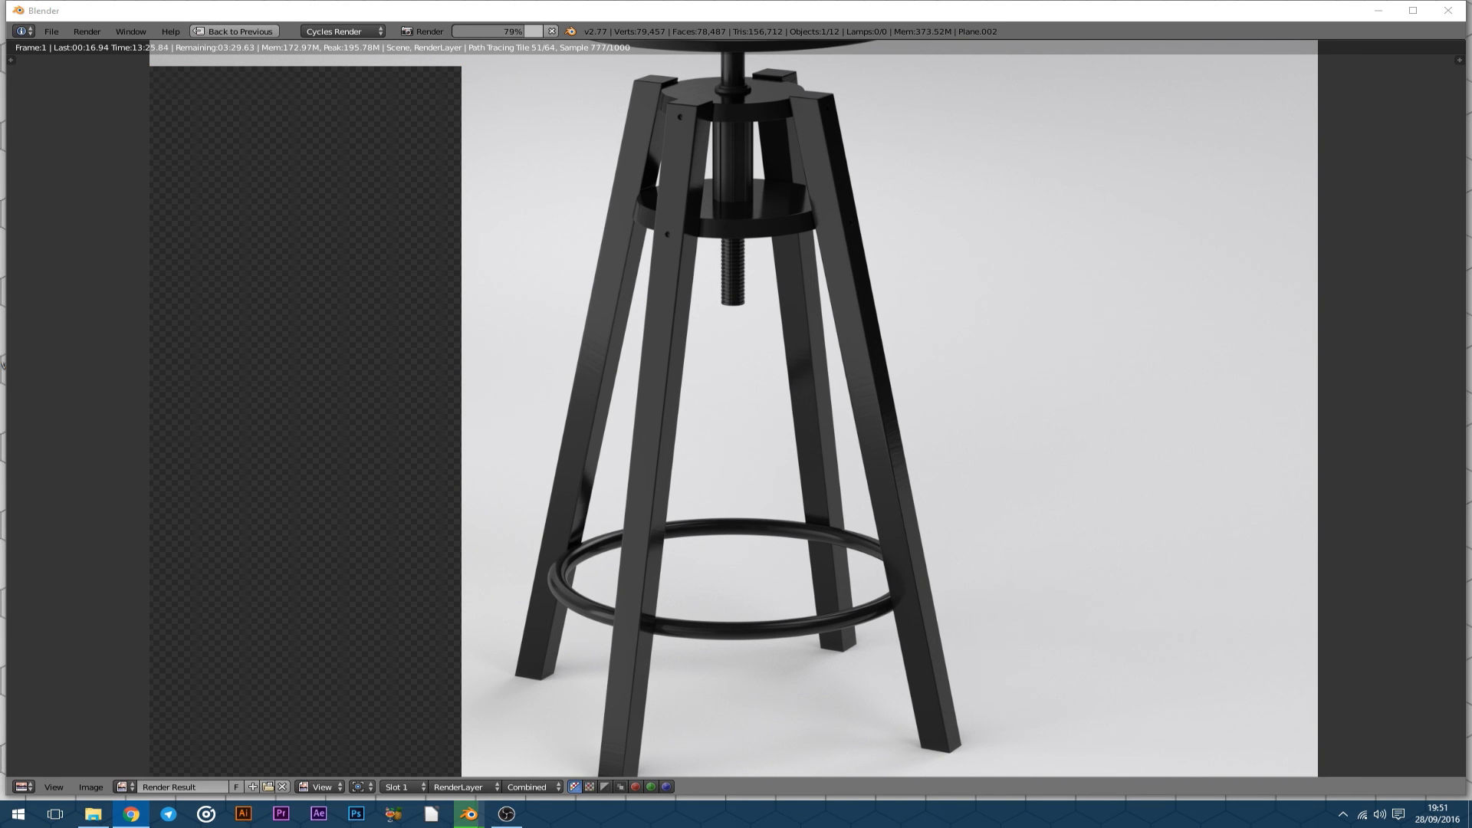
{"action": "scroll", "coordinate": [588, 422], "scroll_direction": "down", "scroll_amount": 3}
{"action": "scroll", "coordinate": [757, 182], "scroll_direction": "up", "scroll_amount": 3}
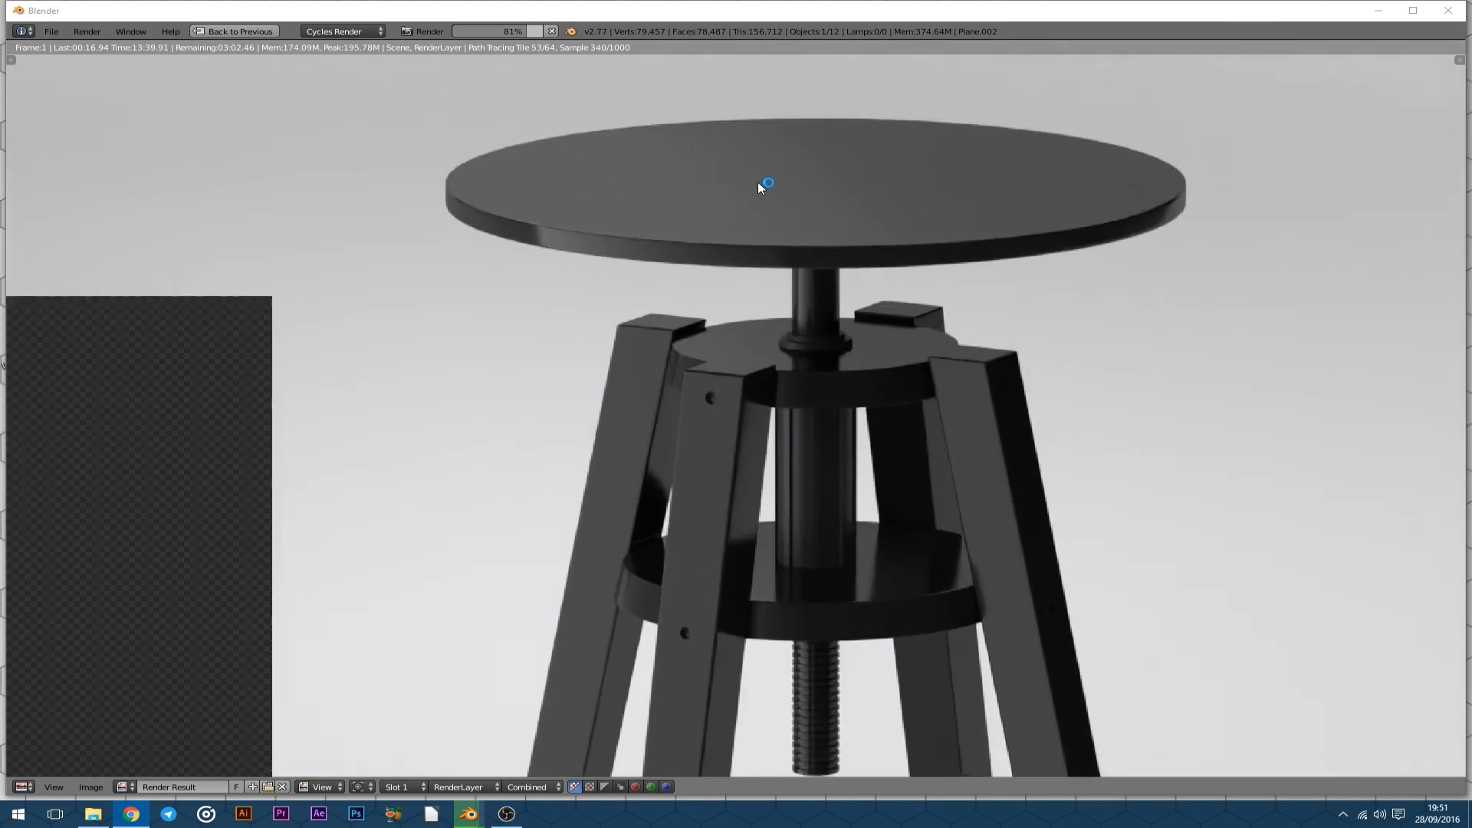
{"action": "scroll", "coordinate": [766, 493], "scroll_direction": "down", "scroll_amount": 3}
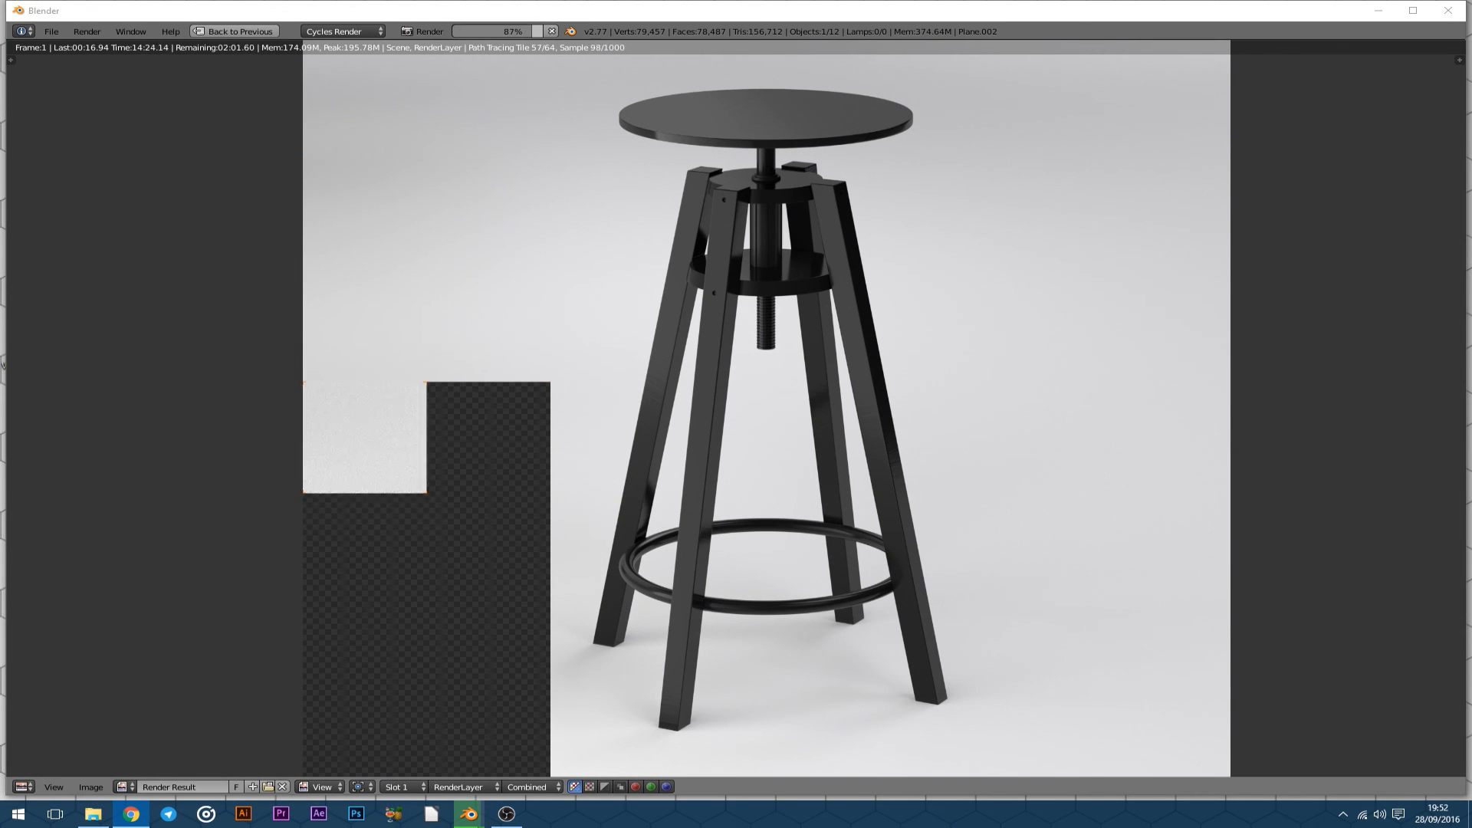
{"action": "scroll", "coordinate": [460, 414], "scroll_direction": "down", "scroll_amount": 1}
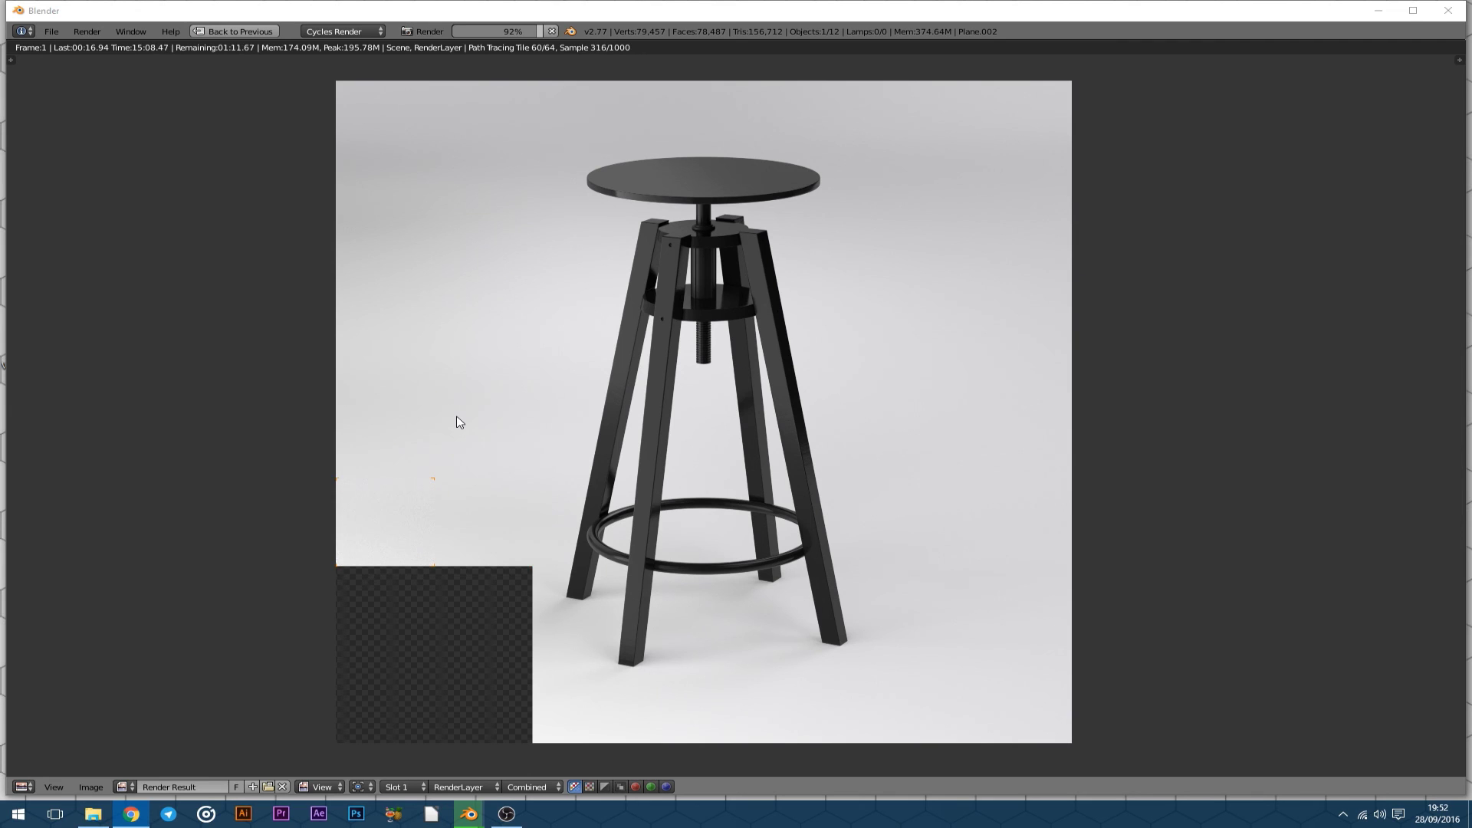
{"action": "scroll", "coordinate": [459, 423], "scroll_direction": "up", "scroll_amount": 1}
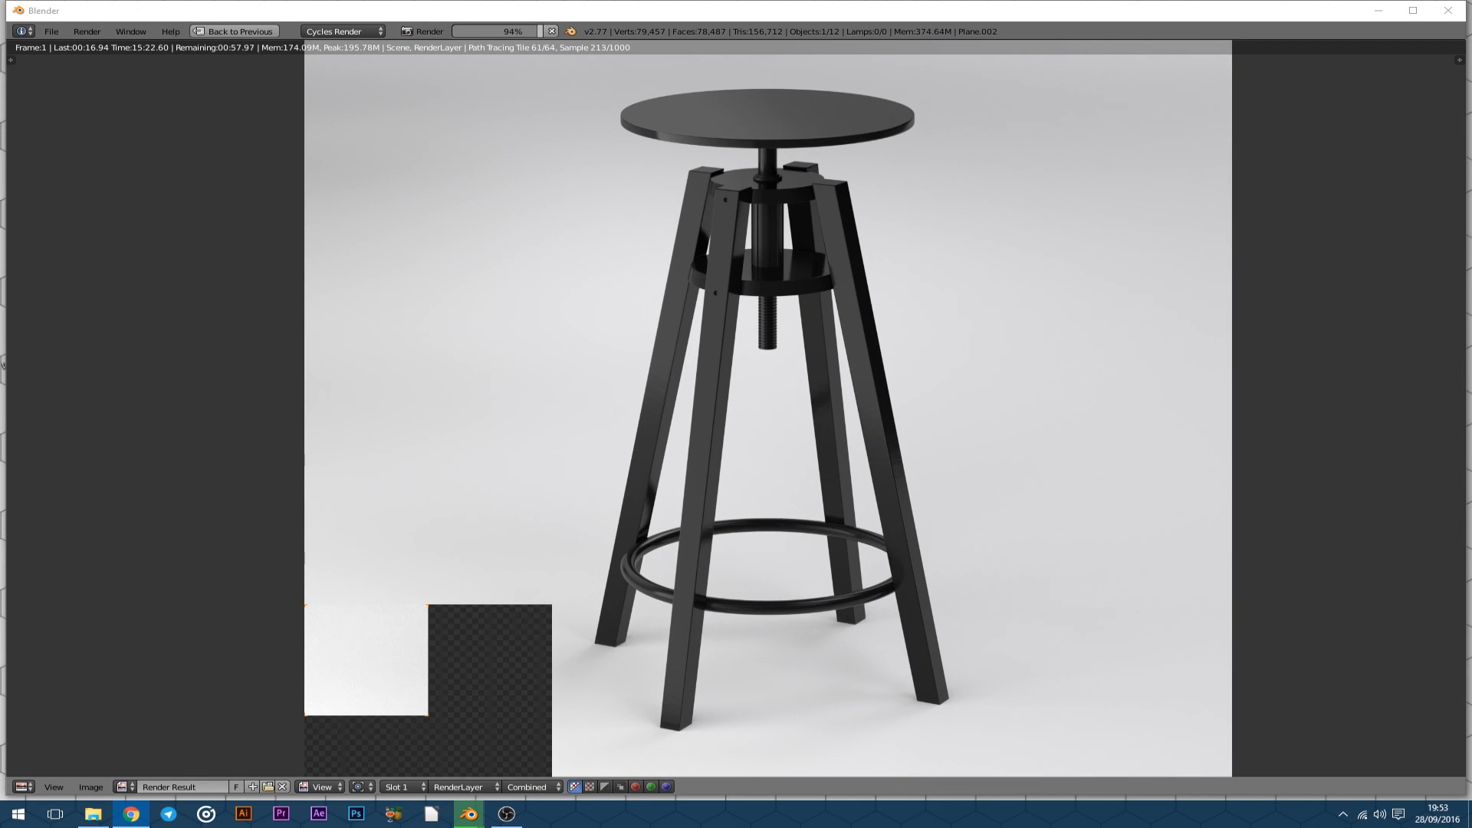